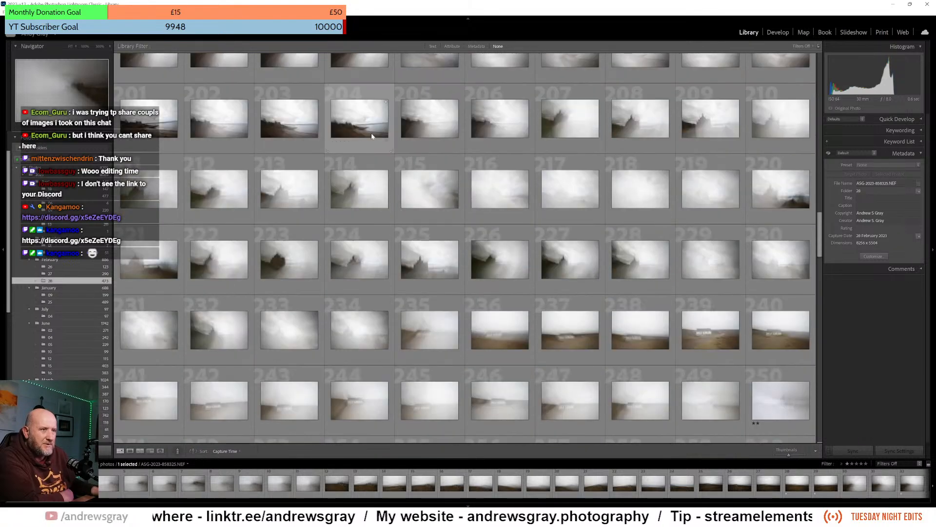
# - Browse the folder's thumbnails for the misty coastal series, open ASG-2023-858553.NEF in Loupe view and compare it with the preceding frame
pyautogui.scroll(2, 294, 140)
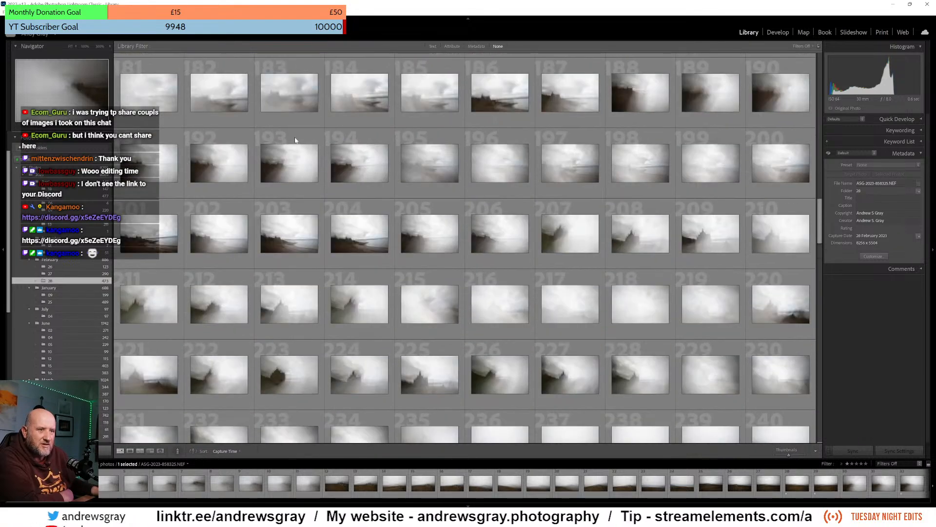
pyautogui.scroll(5, 604, 193)
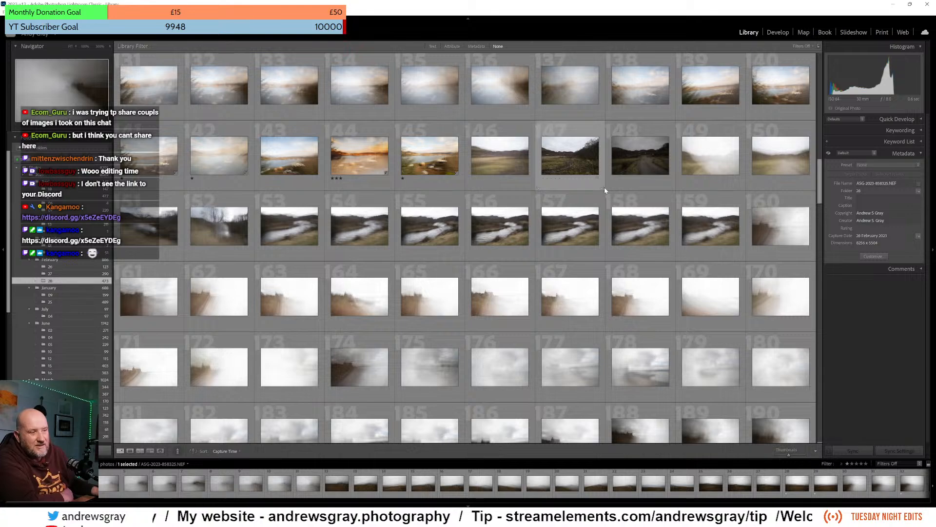
pyautogui.scroll(-2, 604, 186)
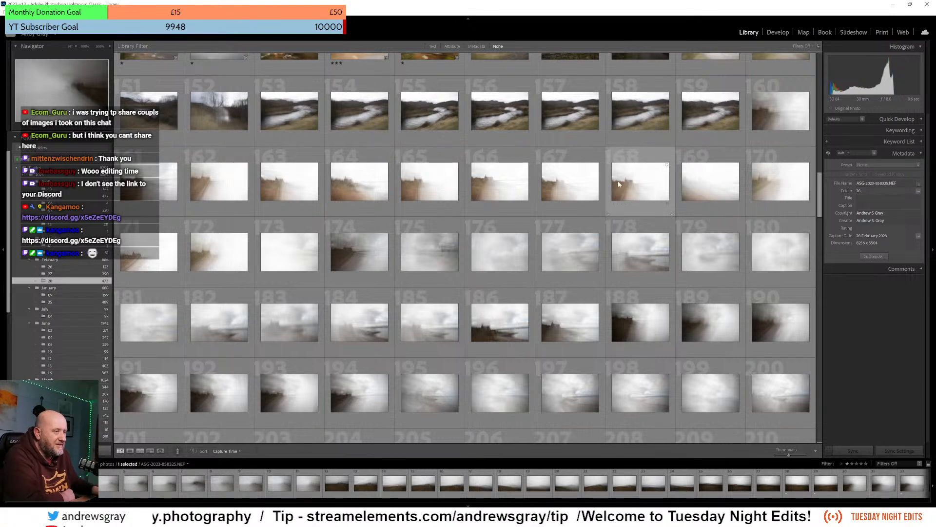
pyautogui.scroll(-1, 434, 215)
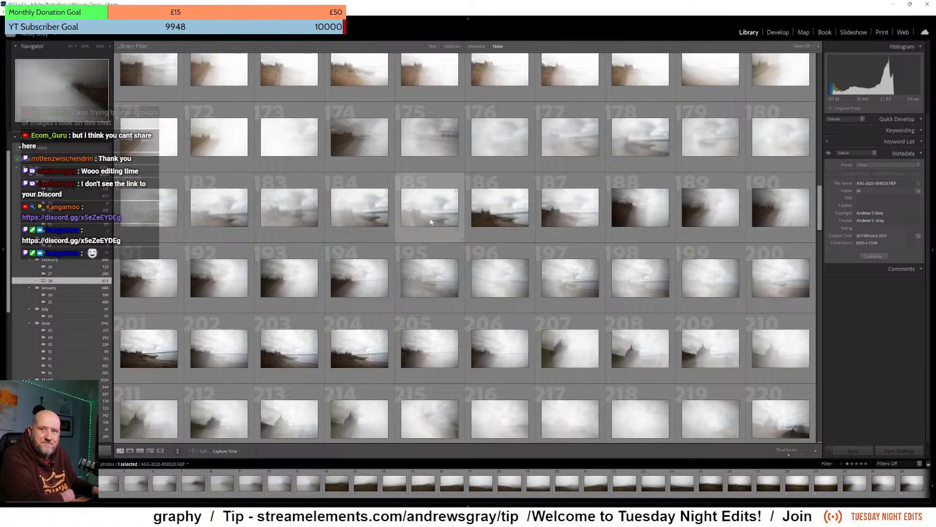
pyautogui.scroll(-5, 487, 244)
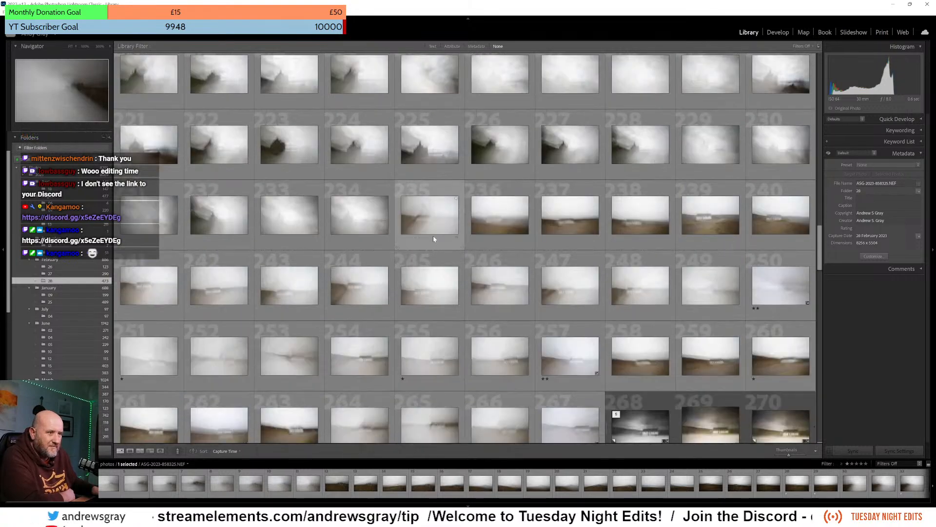
pyautogui.doubleClick(368, 220)
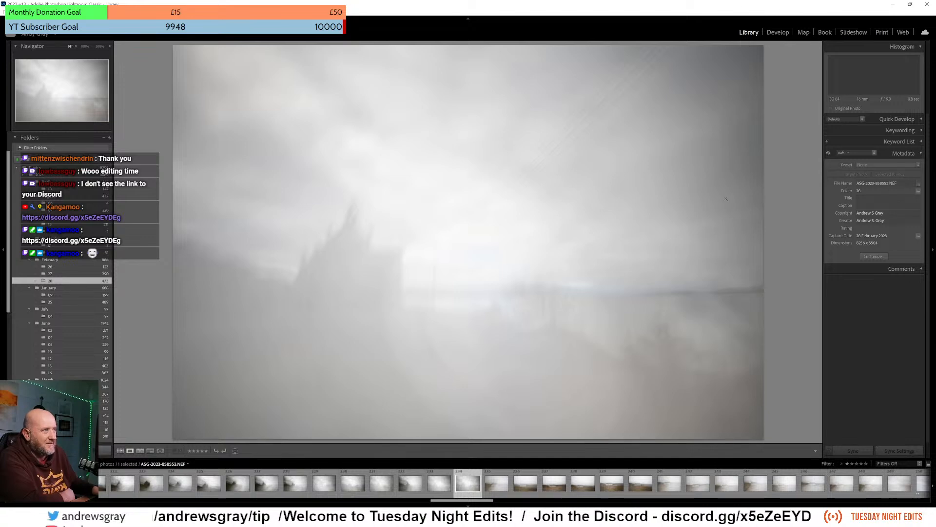
pyautogui.press('Left')
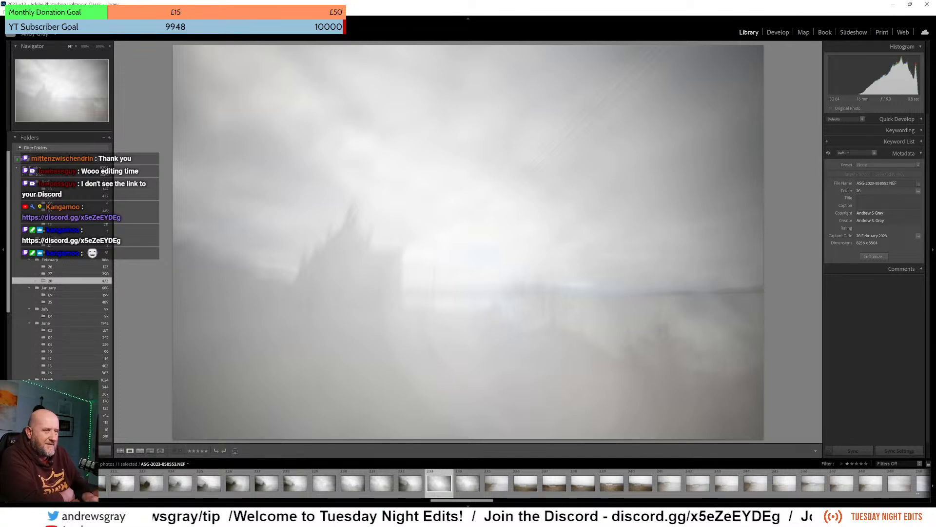
pyautogui.press('Left')
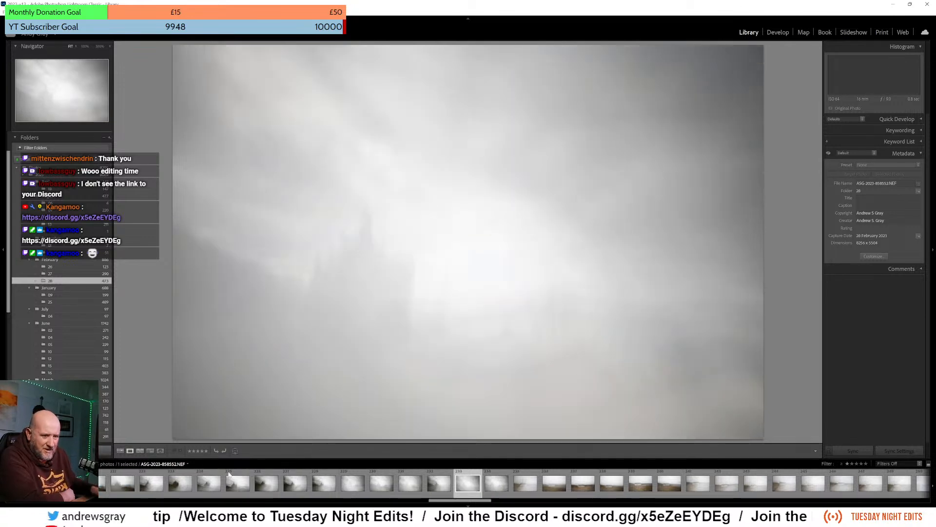
# - Go back through the filmstrip past ASG-2023-858497.NEF to the first clifftop building shots, around ASG-2023-858479.NEF
pyautogui.scroll(5, 243, 472)
pyautogui.scroll(5, 244, 473)
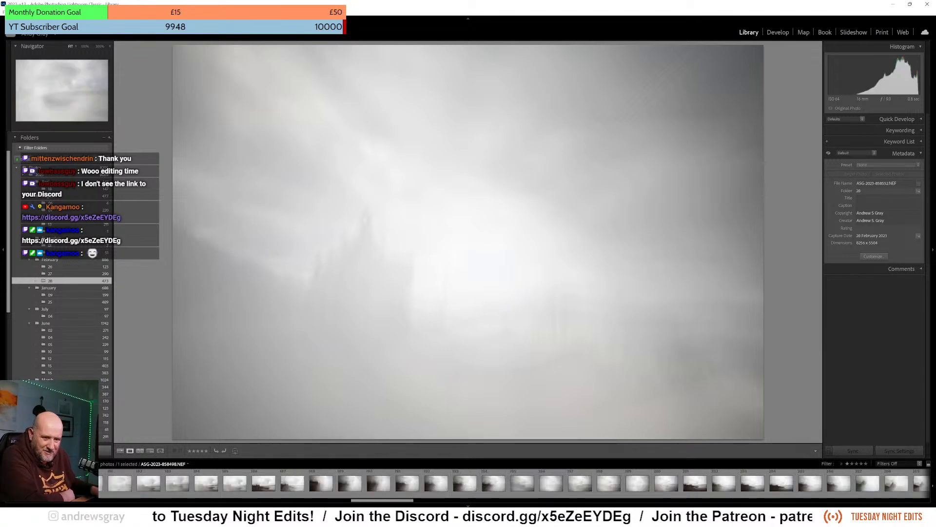
pyautogui.click(235, 482)
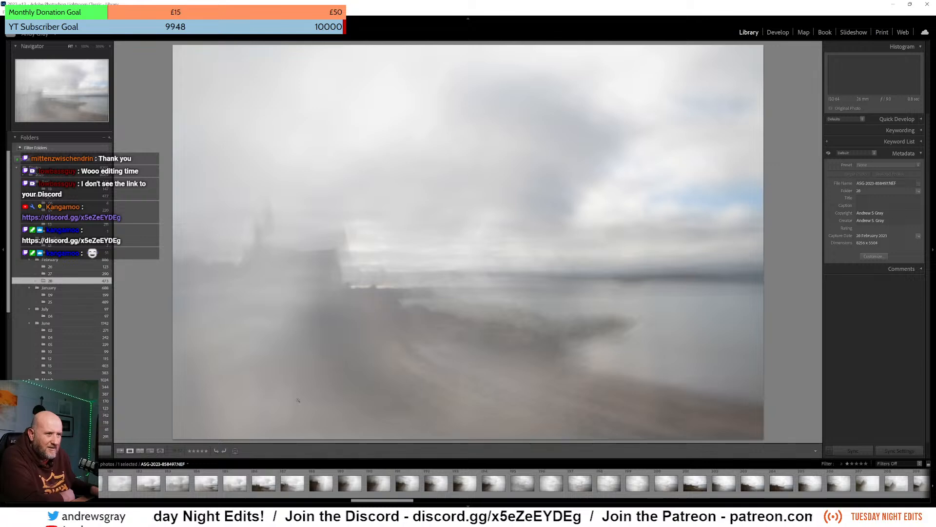
pyautogui.scroll(3, 320, 483)
pyautogui.scroll(3, 320, 482)
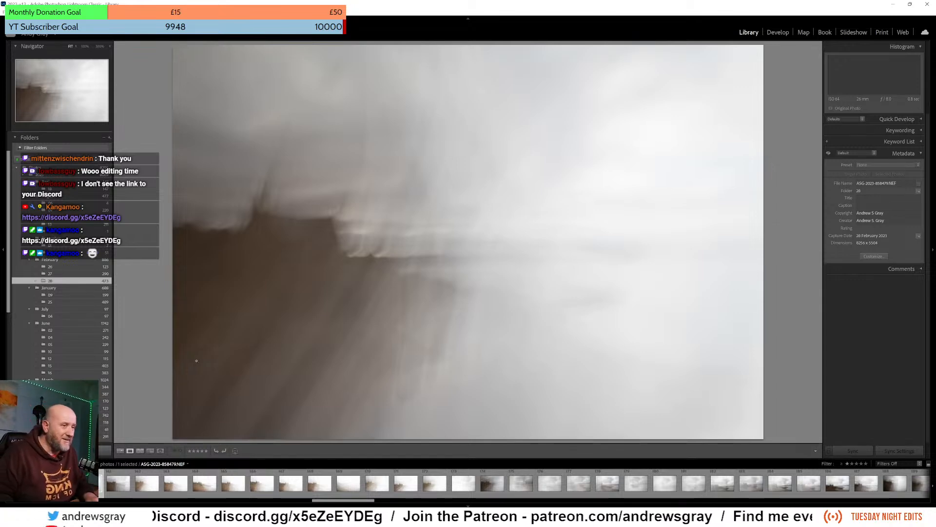
# - Review the first bright clifftop building frames and rate ASG-2023-858482.NEF one star
pyautogui.press('Right')
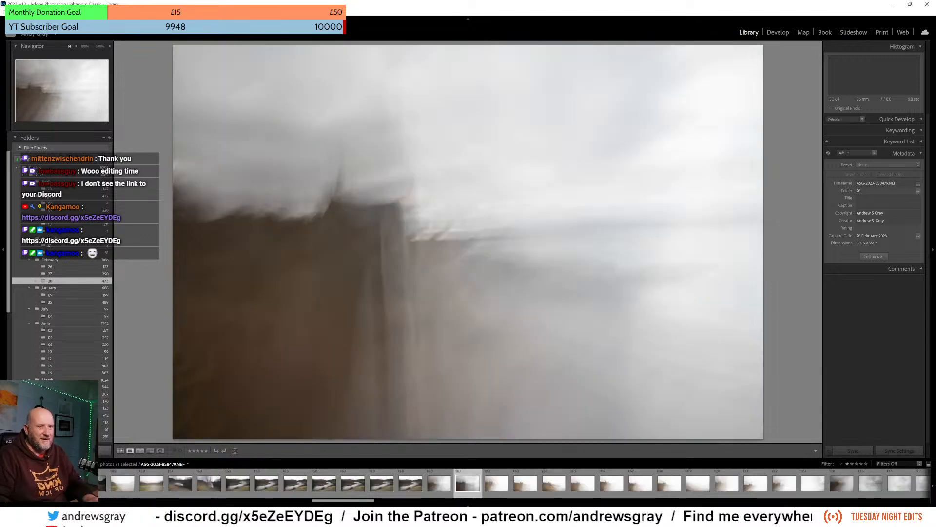
pyautogui.press('Right')
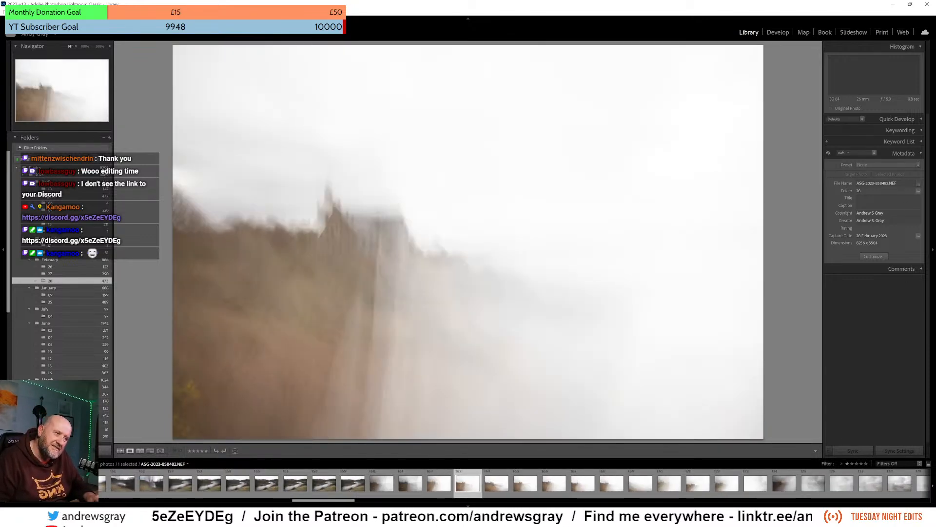
pyautogui.press('Right')
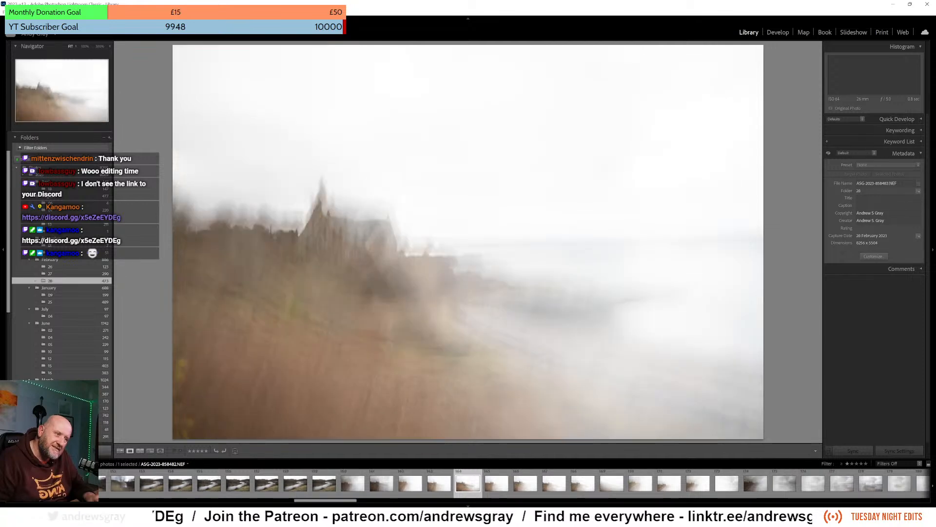
pyautogui.press('Left')
pyautogui.press('1')
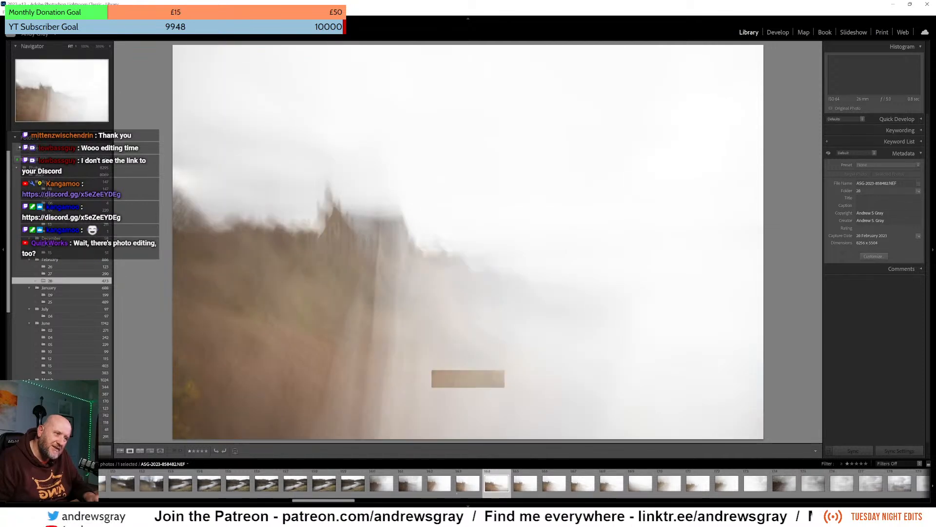
# - Continue through the bright clifftop building frames and rate ASG-2023-858485.NEF and ASG-2023-858486.NEF one star each
pyautogui.press('Right')
pyautogui.press('Right')
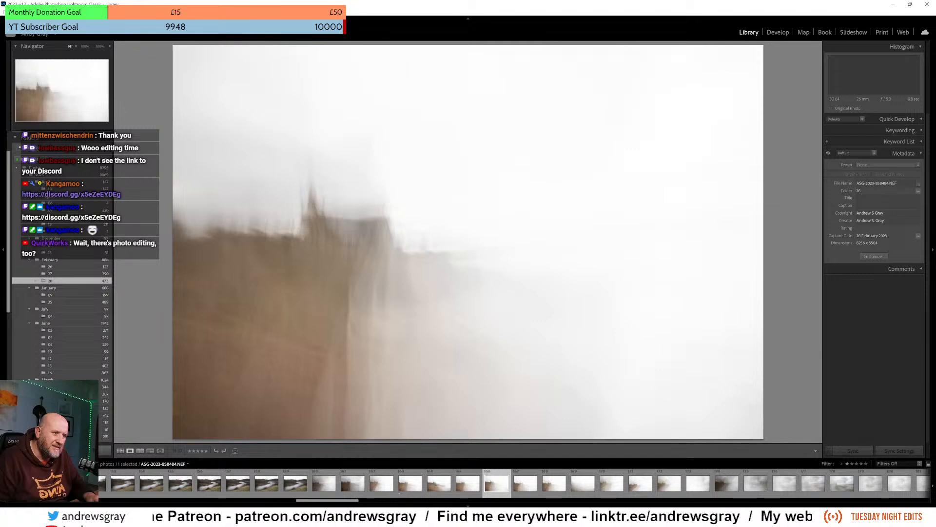
pyautogui.press('1')
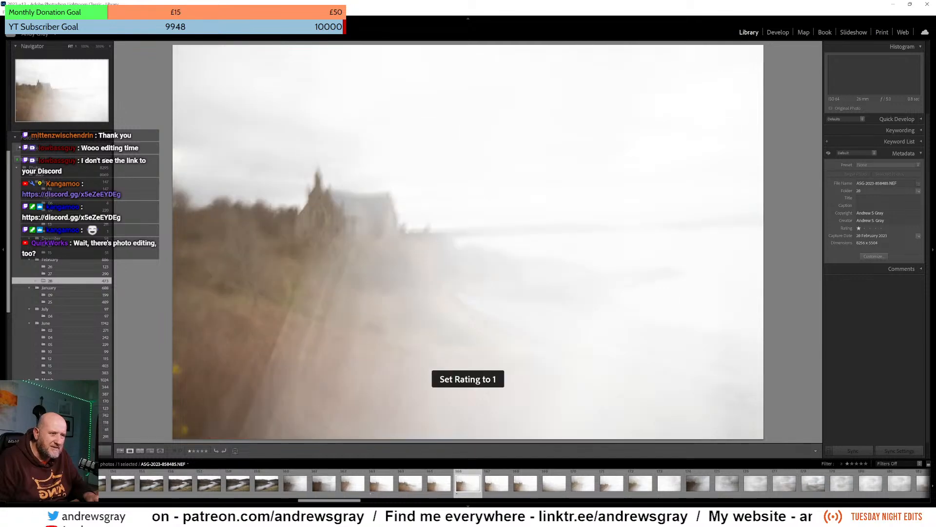
pyautogui.press('Right')
pyautogui.press('1')
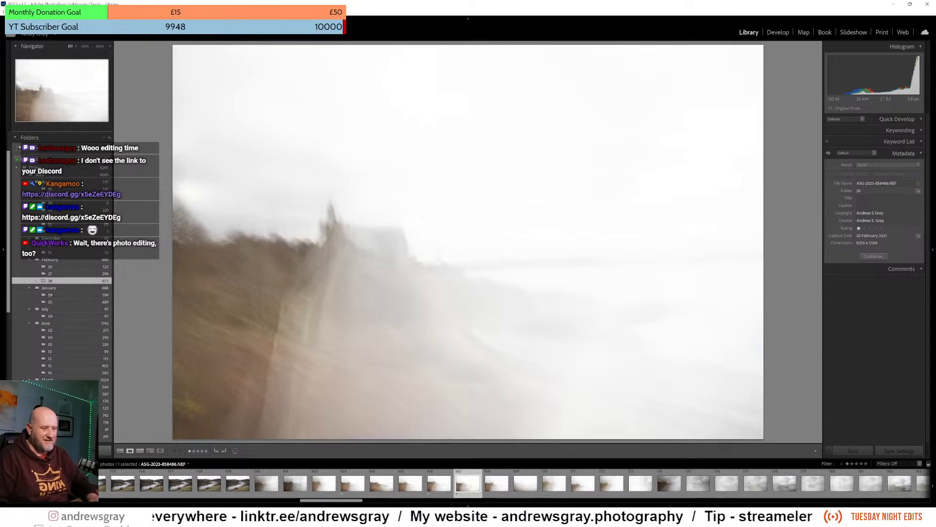
# - Compare ASG-2023-858487.NEF with the hazier frame after it and rate the hazy ASG-2023-858488.NEF one star
pyautogui.press('Right')
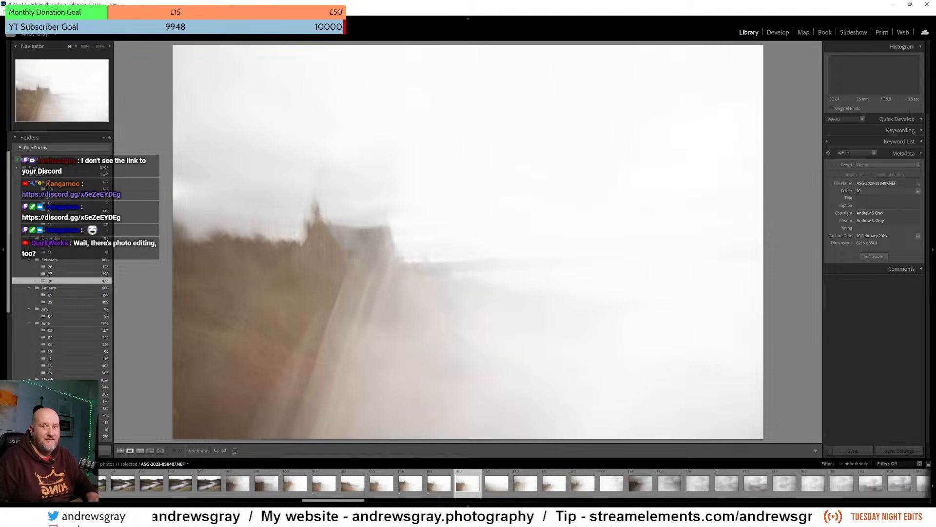
pyautogui.press('Right')
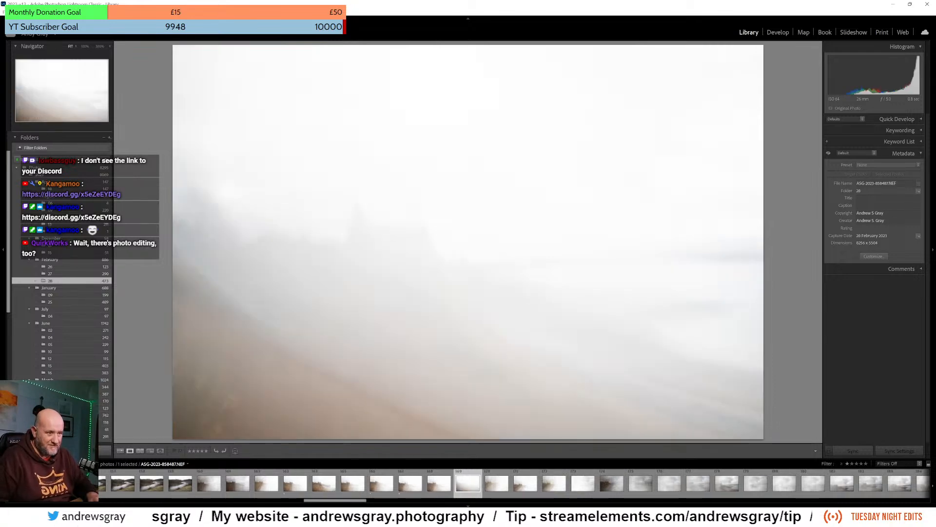
pyautogui.press('Left')
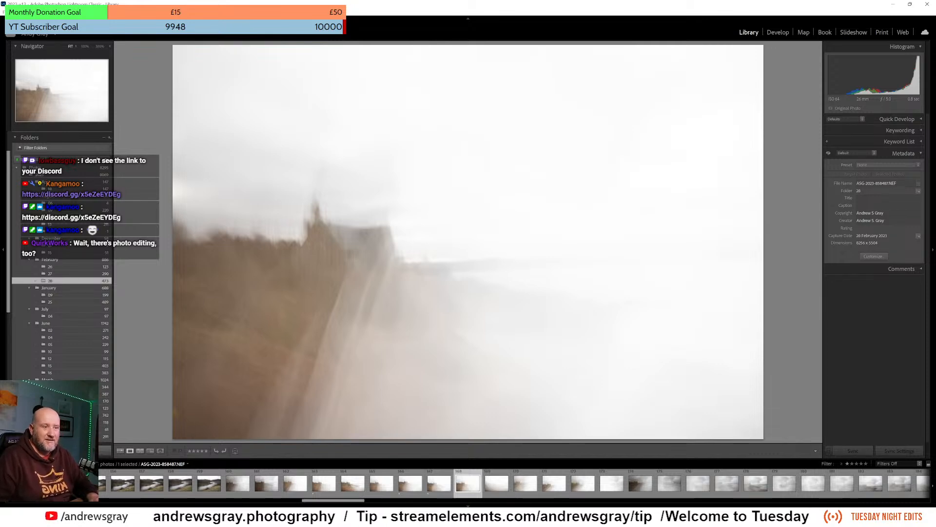
pyautogui.press('Right')
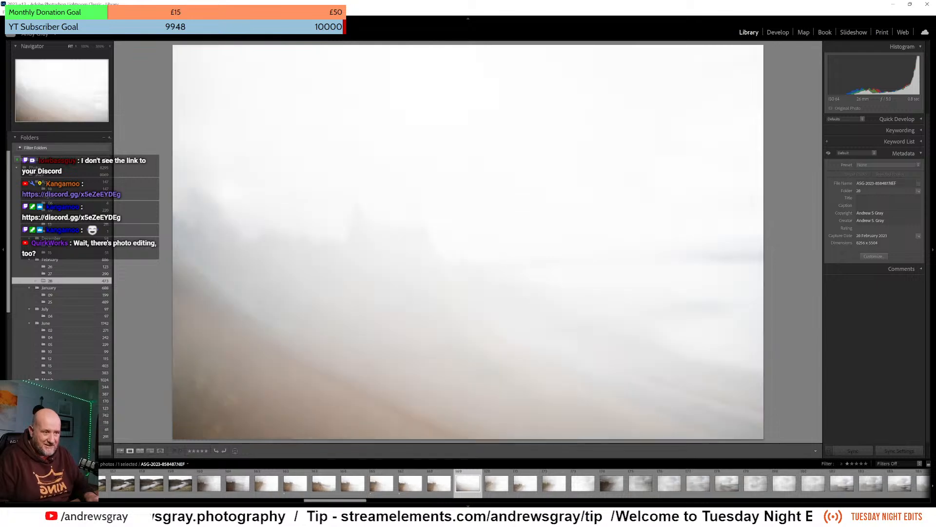
pyautogui.press('Right')
pyautogui.press('Left')
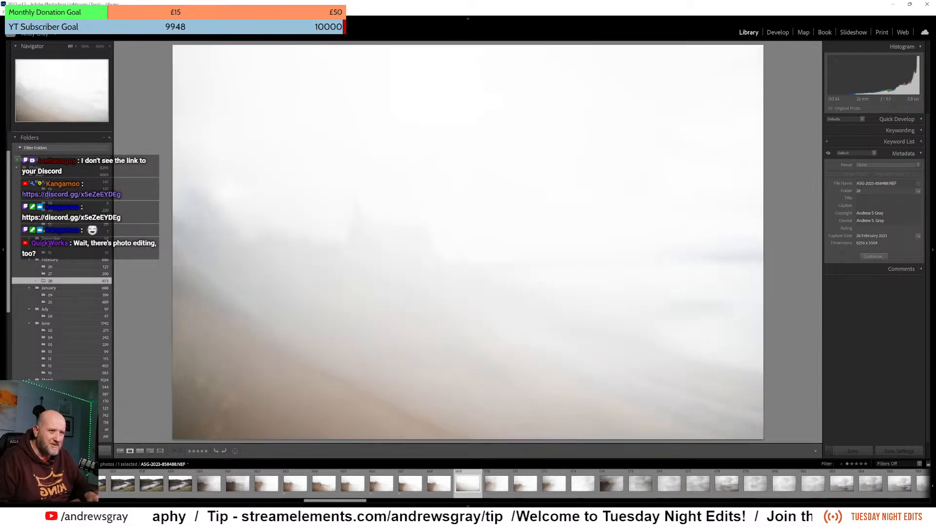
pyautogui.press('1')
# - Return to ASG-2023-858487.NEF, rate it one star and check its detail up close
pyautogui.press('Left')
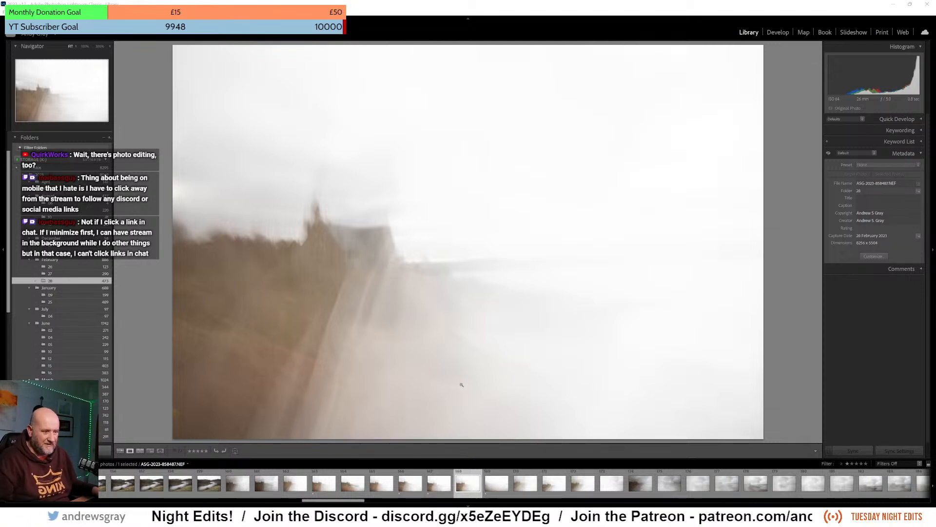
pyautogui.press('1')
pyautogui.click(443, 330)
pyautogui.click(443, 329)
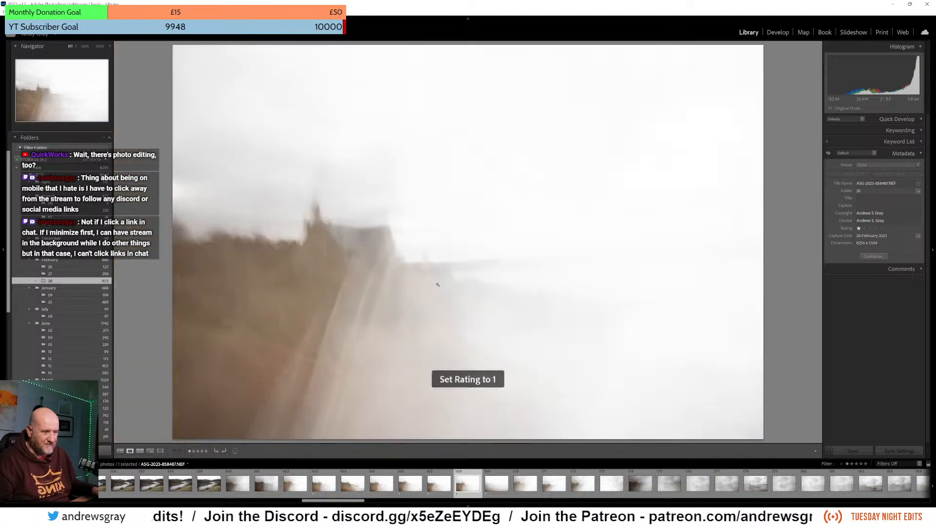
# - Examine the following hazy sky and shoreline frames one by one up to ASG-2023-858502.NEF, looking for candidates worth rating
pyautogui.press('Right')
pyautogui.press('Right')
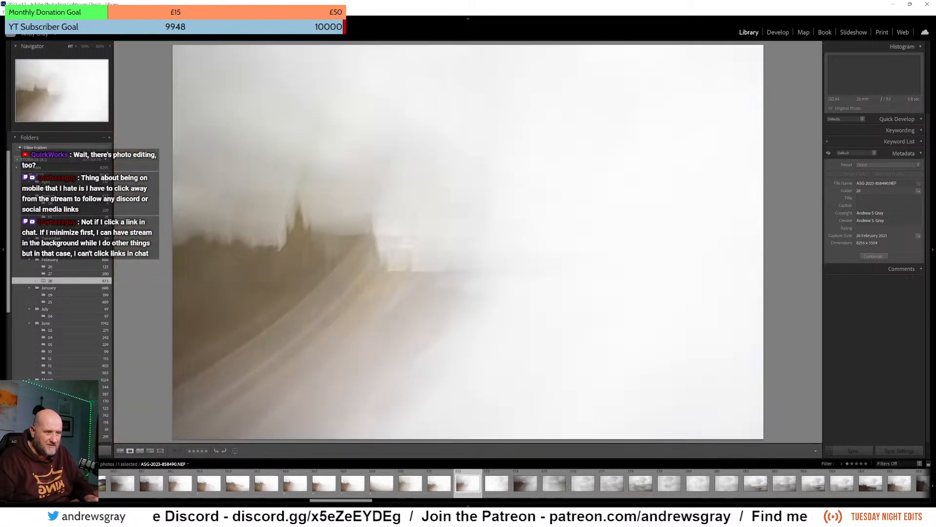
pyautogui.press('Right')
pyautogui.press('Right')
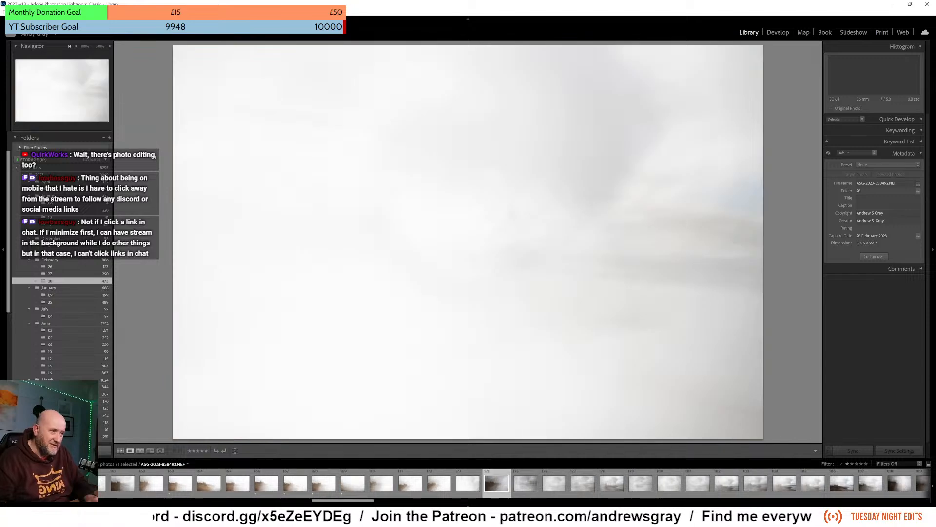
pyautogui.press('Right')
pyautogui.press('Right')
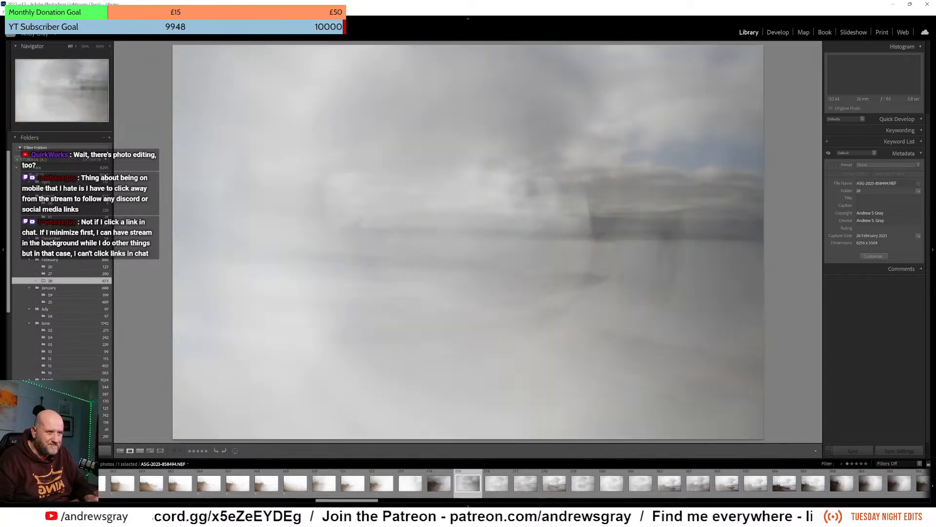
pyautogui.press('Right')
pyautogui.press('Right')
pyautogui.press('Right')
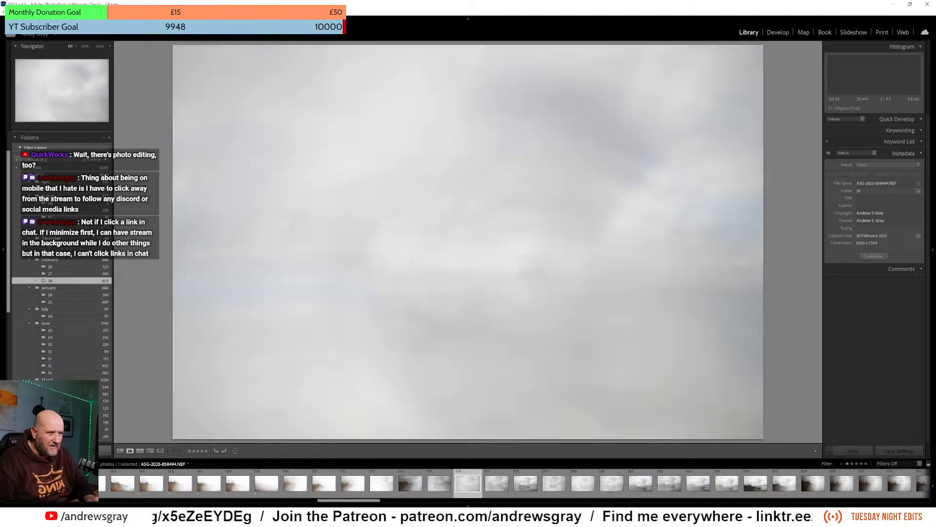
pyautogui.press('Right')
pyautogui.press('Right')
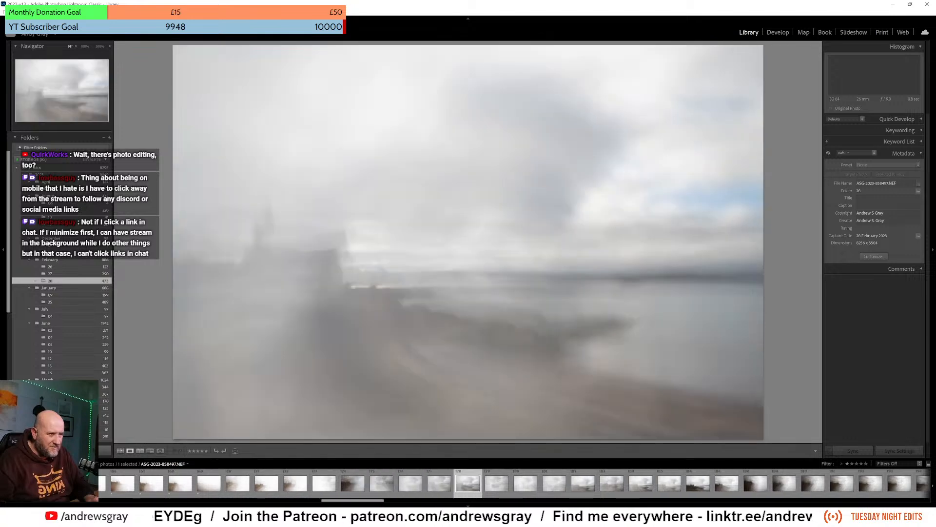
pyautogui.press('Right')
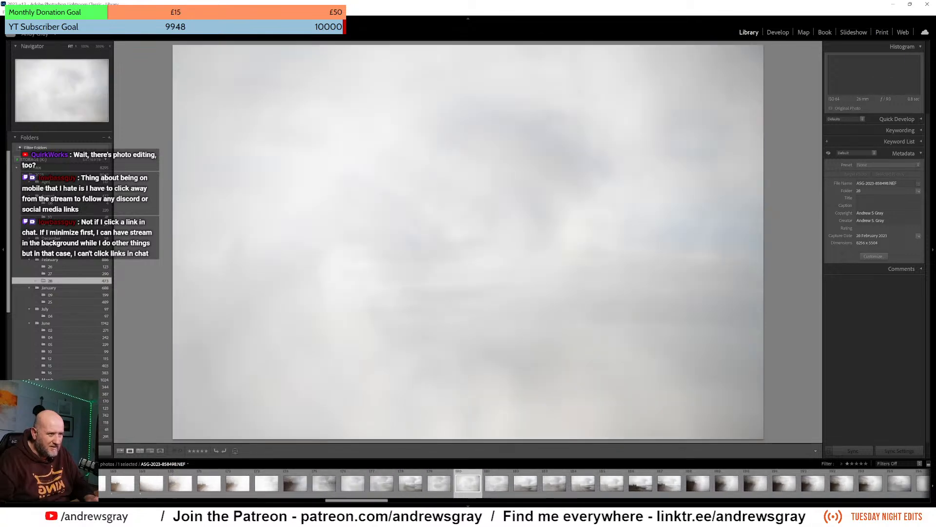
pyautogui.press('Right')
pyautogui.press('Right')
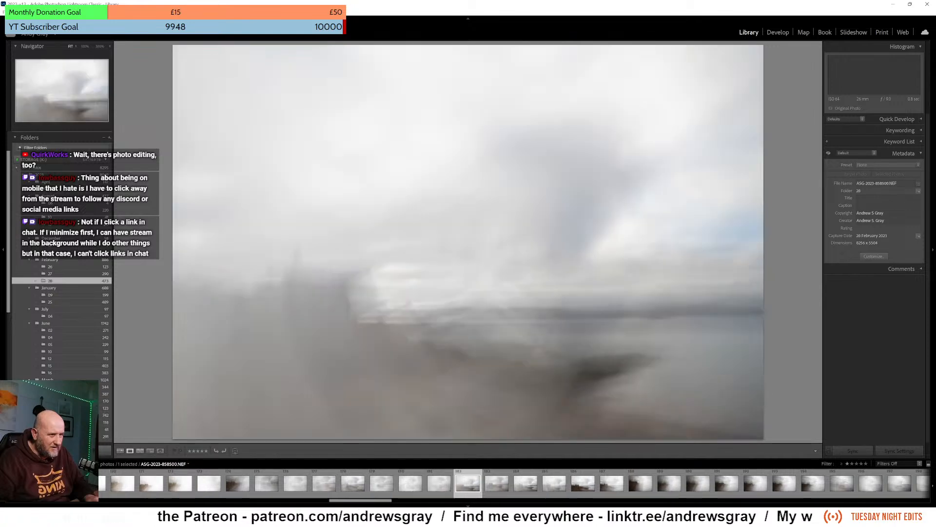
pyautogui.press('Right')
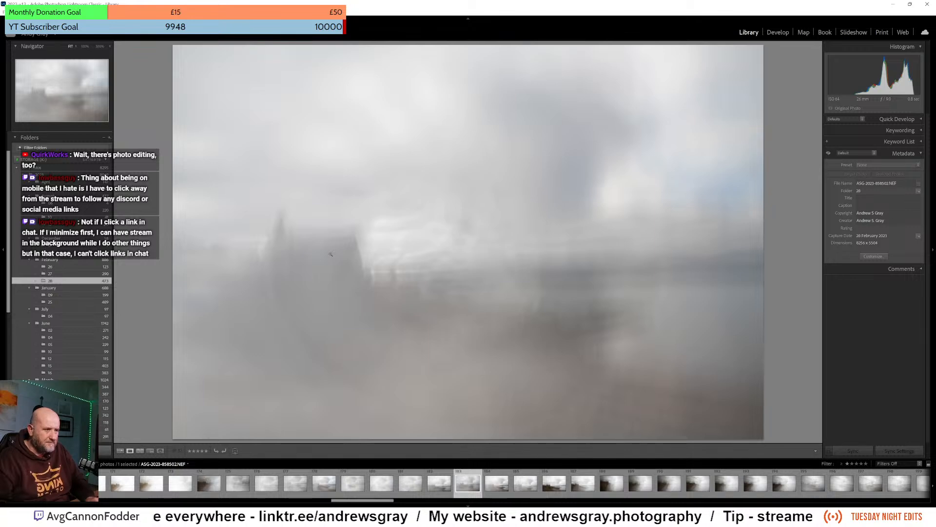
# - Compare ASG-2023-858502.NEF with the frame after it and rate ASG-2023-858503.NEF one star
pyautogui.press('Right')
pyautogui.press('Left')
pyautogui.press('Right')
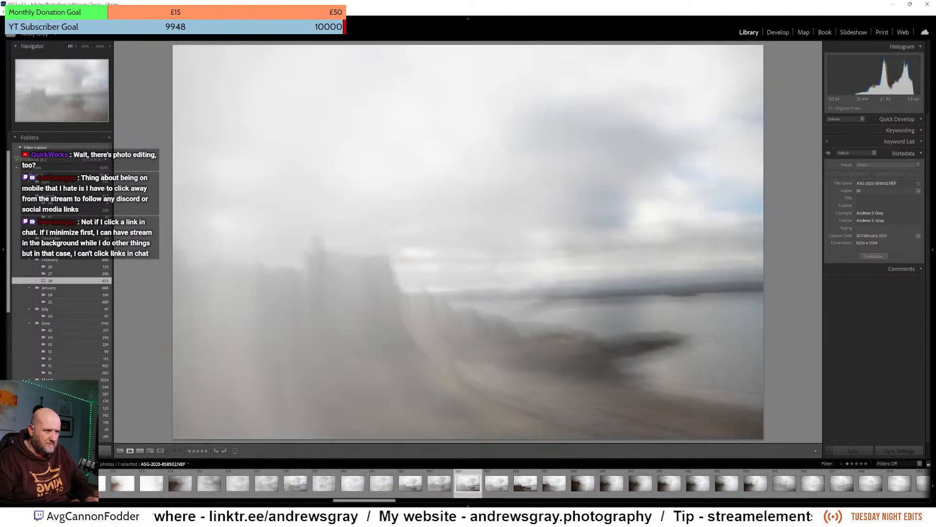
pyautogui.press('1')
pyautogui.press('Left')
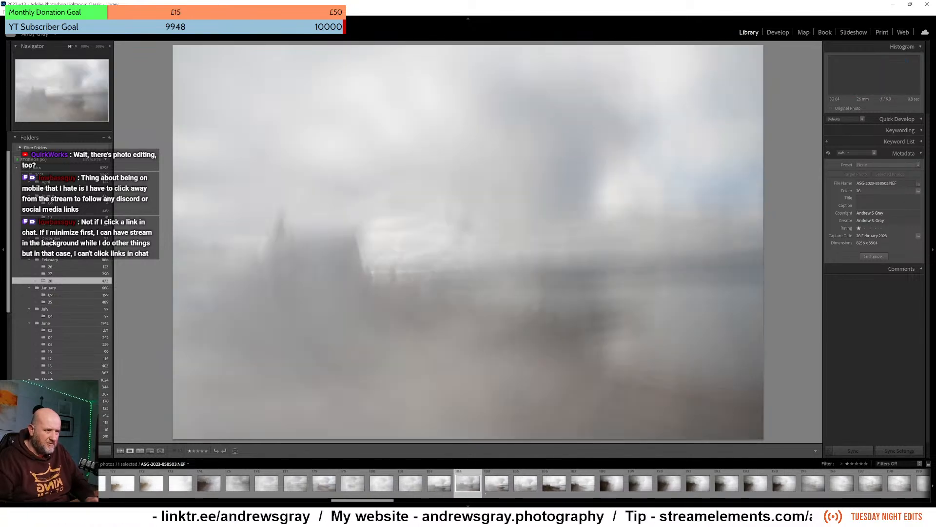
# - Compare the frames following ASG-2023-858503.NEF and rate the dark clifftop shot ASG-2023-858507.NEF one star
pyautogui.press('1')
pyautogui.press('Right')
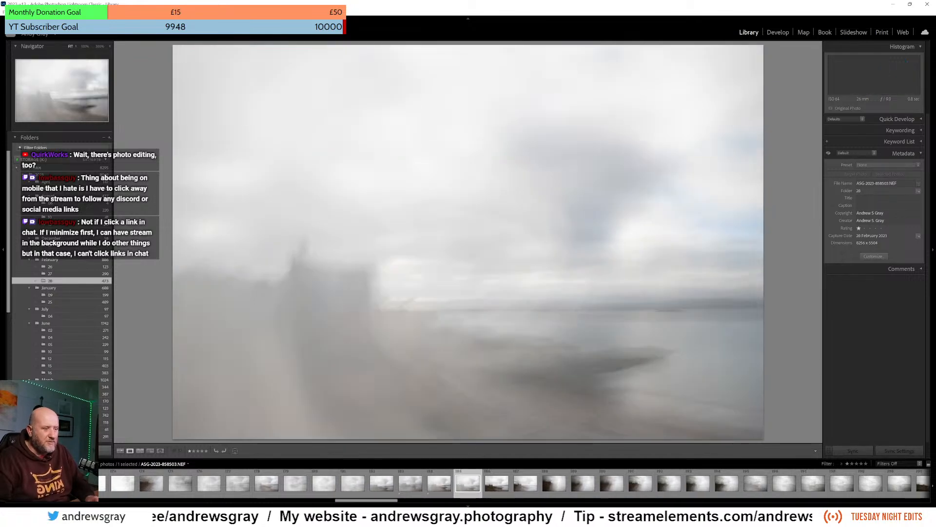
pyautogui.press('Right')
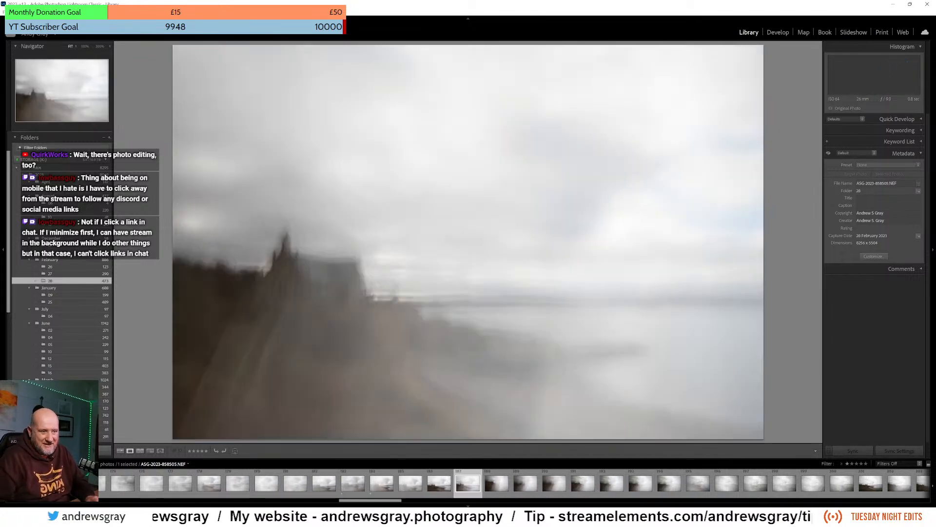
pyautogui.press('Left')
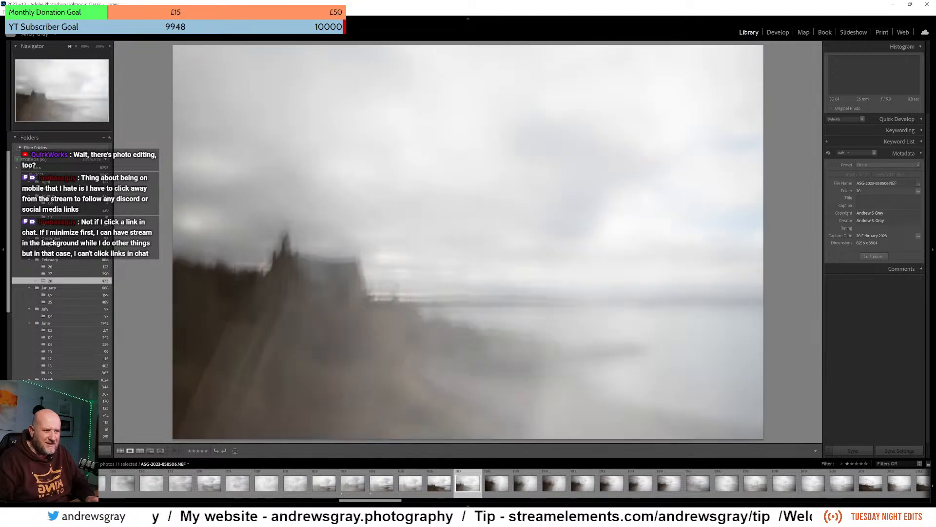
pyautogui.press('Right')
pyautogui.press('Right')
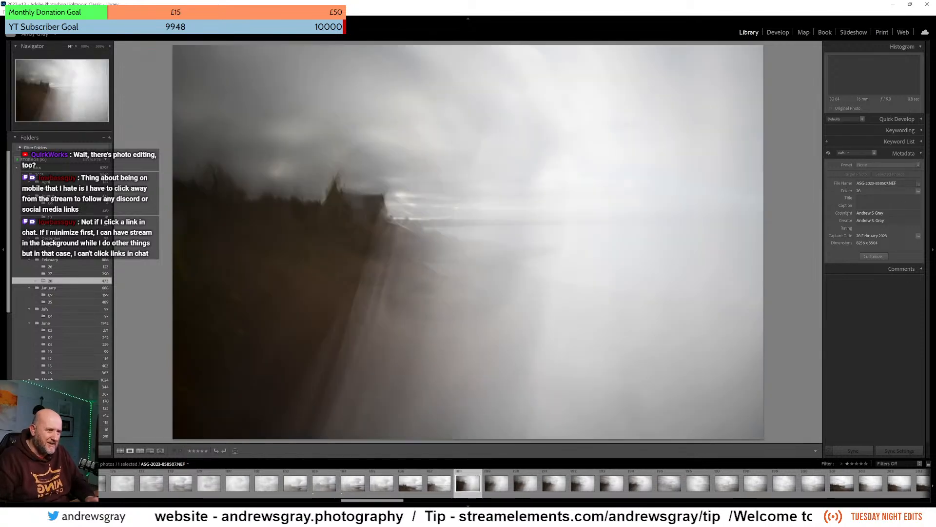
pyautogui.press('Left')
pyautogui.press('1')
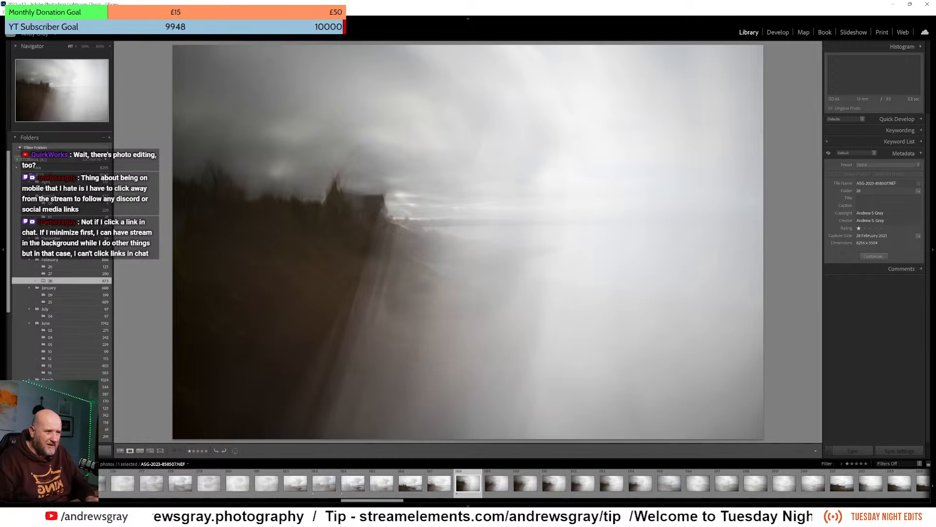
# - Review the blurred clifftop frames after ASG-2023-858507.NEF and rate ASG-2023-858513.NEF one star
pyautogui.press('Right')
pyautogui.press('Right')
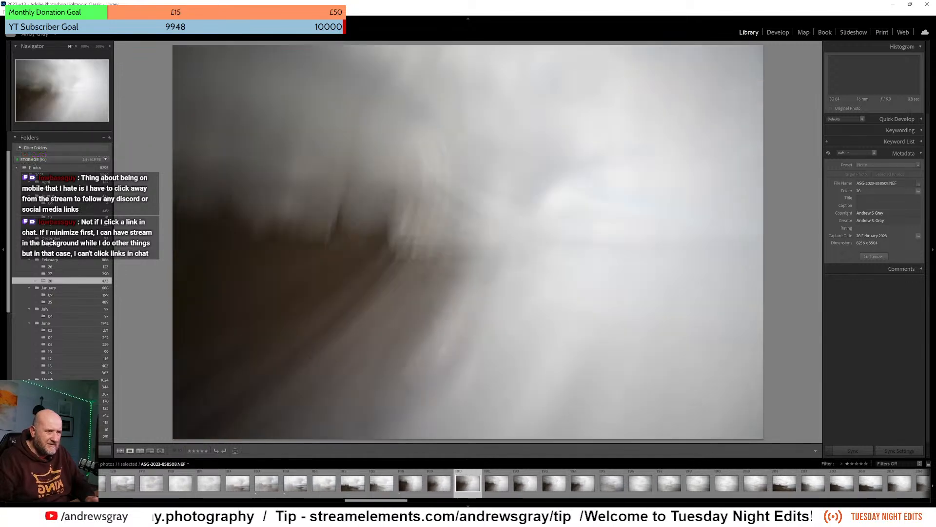
pyautogui.press('Right')
pyautogui.press('Right')
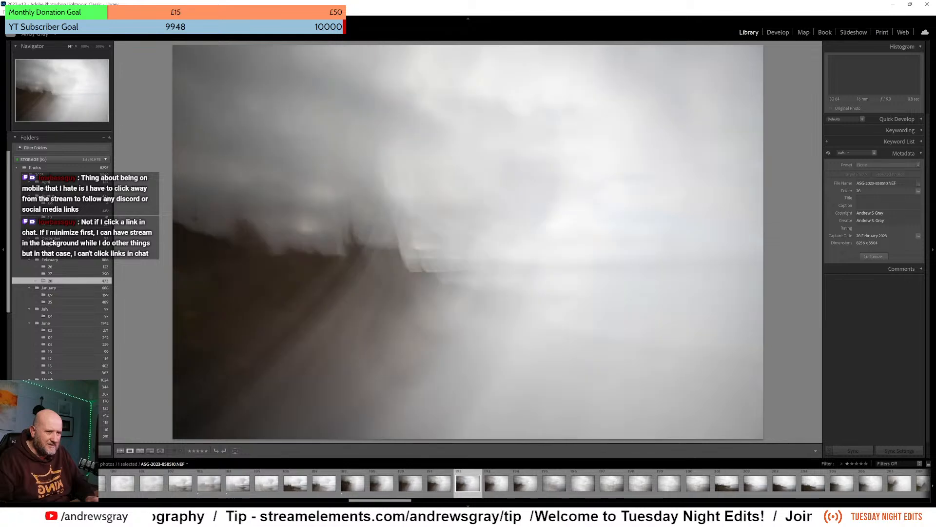
pyautogui.press('Left')
pyautogui.press('Right')
pyautogui.press('Right')
pyautogui.press('Right')
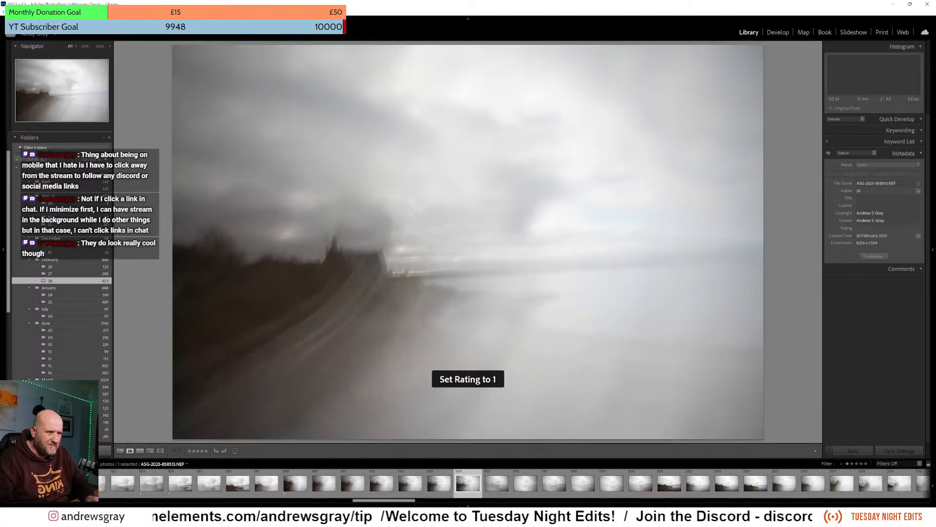
pyautogui.press('1')
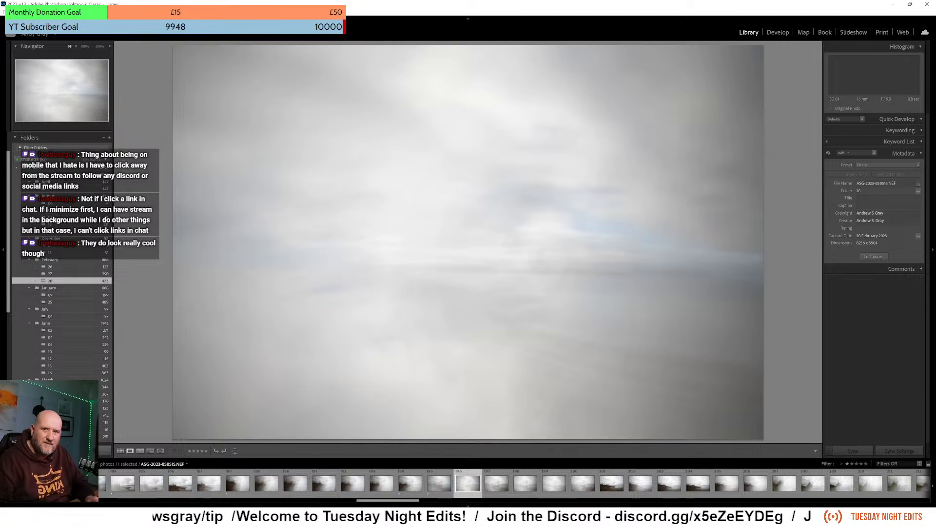
# - Rate the hazy shoreline frames ASG-2023-858516.NEF and ASG-2023-858517.NEF one star each
pyautogui.press('Right')
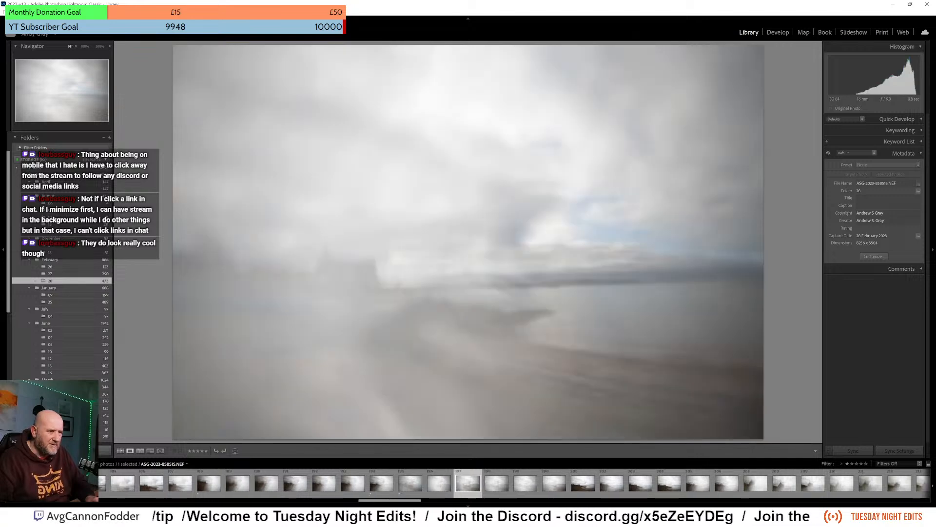
pyautogui.press('Right')
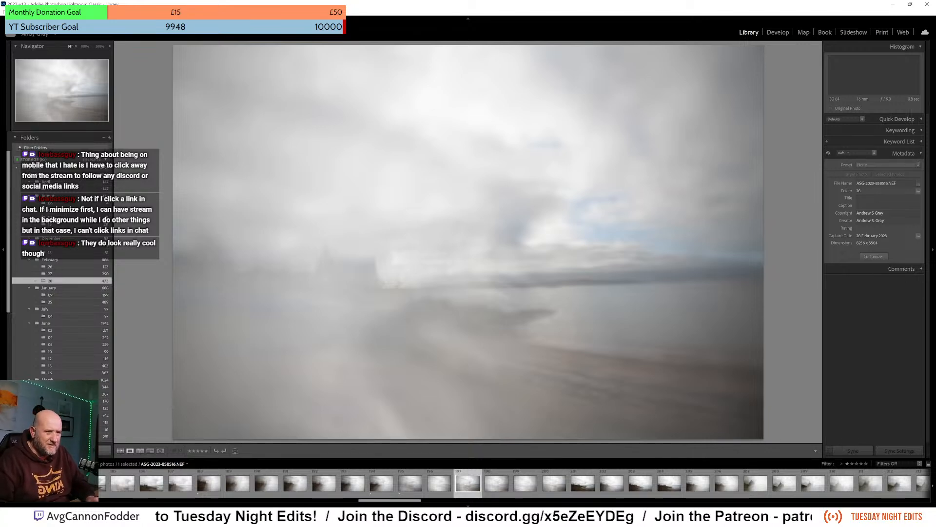
pyautogui.press('1')
pyautogui.press('Right')
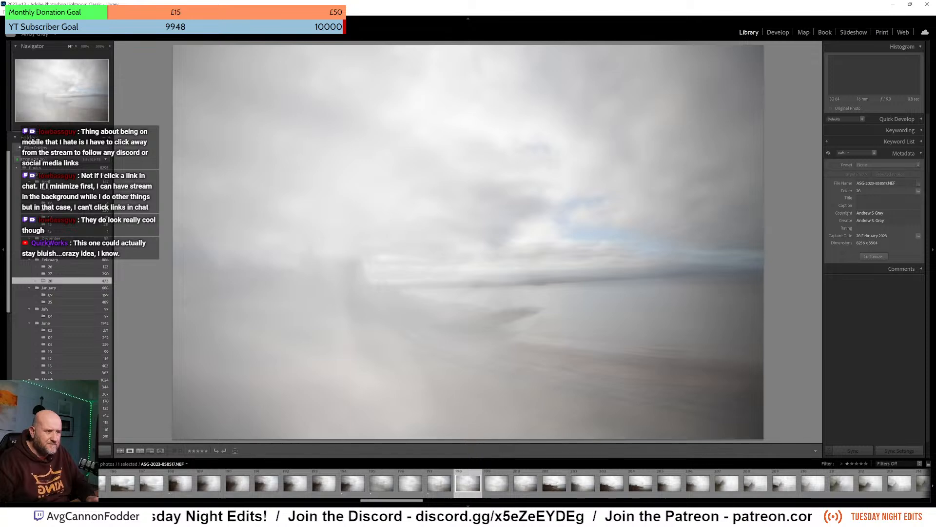
pyautogui.press('1')
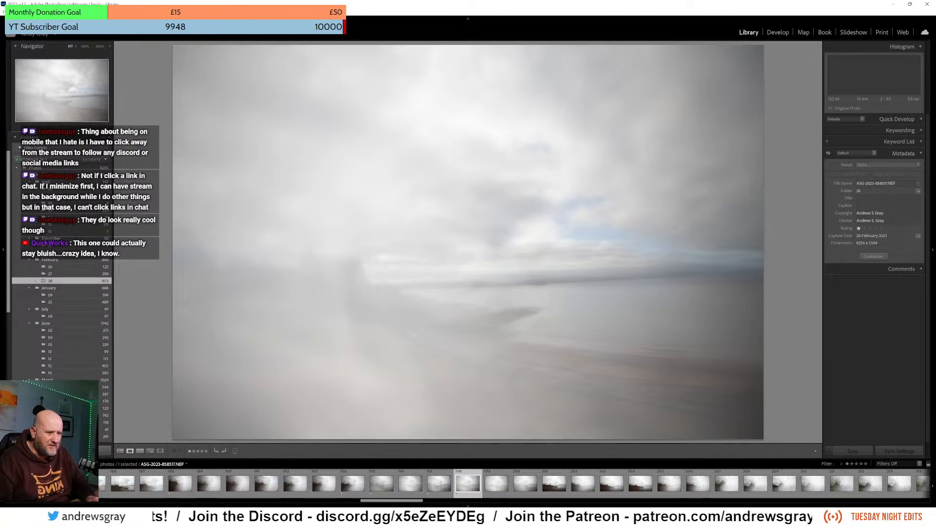
# - Go through the frames after ASG-2023-858517.NEF and rate the misty clifftop shot ASG-2023-858524.NEF one star
pyautogui.press('Right')
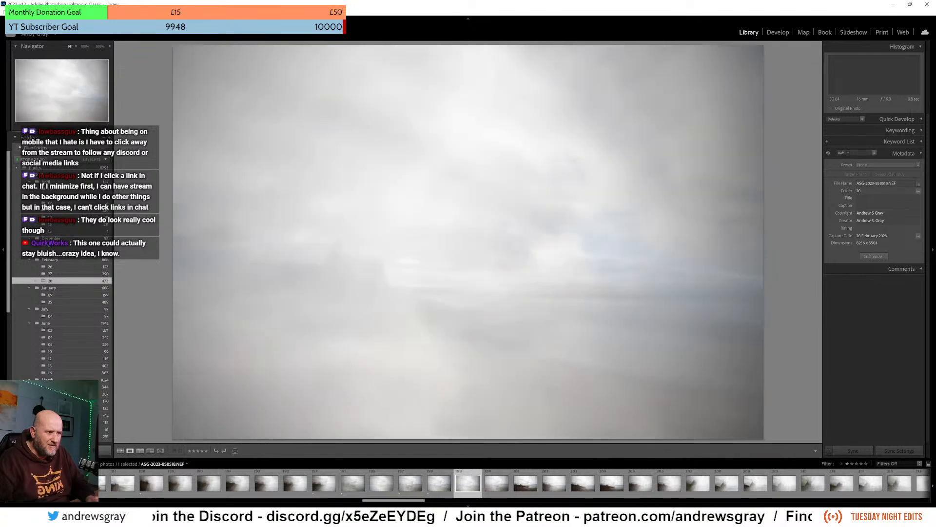
pyautogui.press('Right')
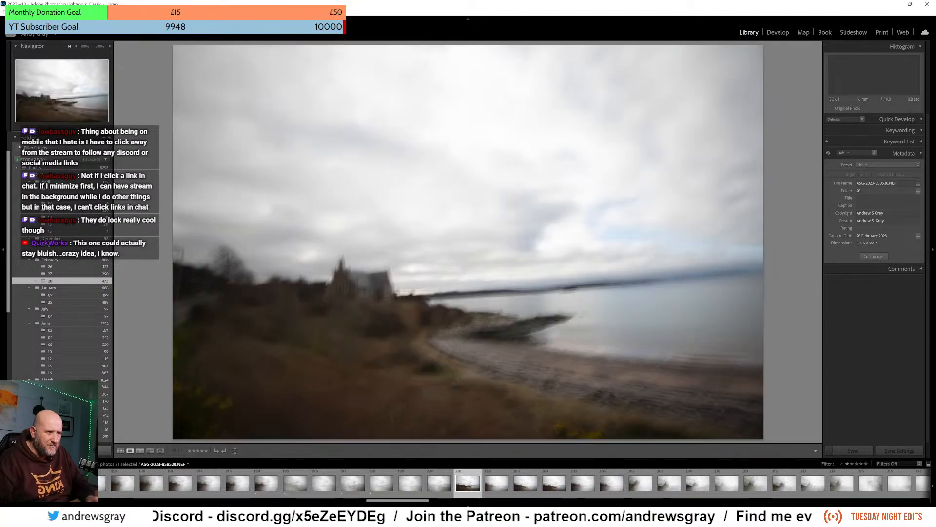
pyautogui.press('Right')
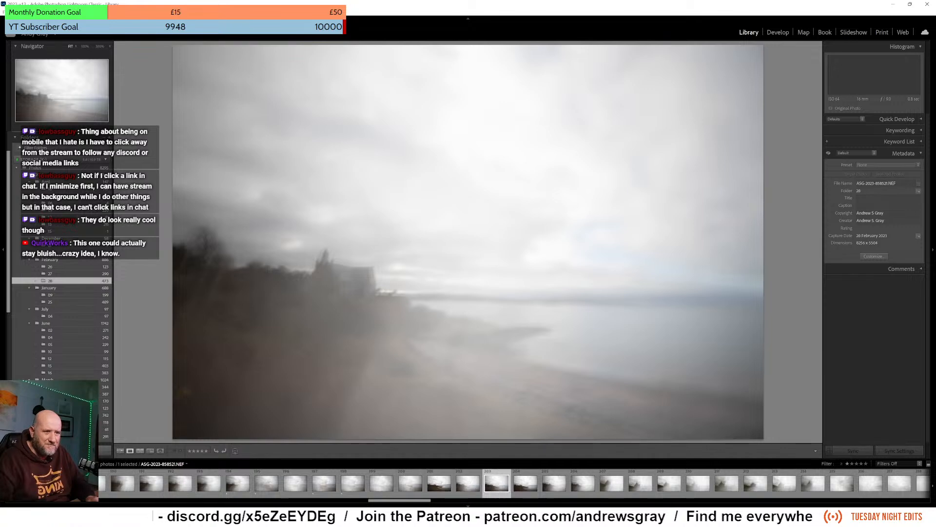
pyautogui.press('Right')
pyautogui.press('Right')
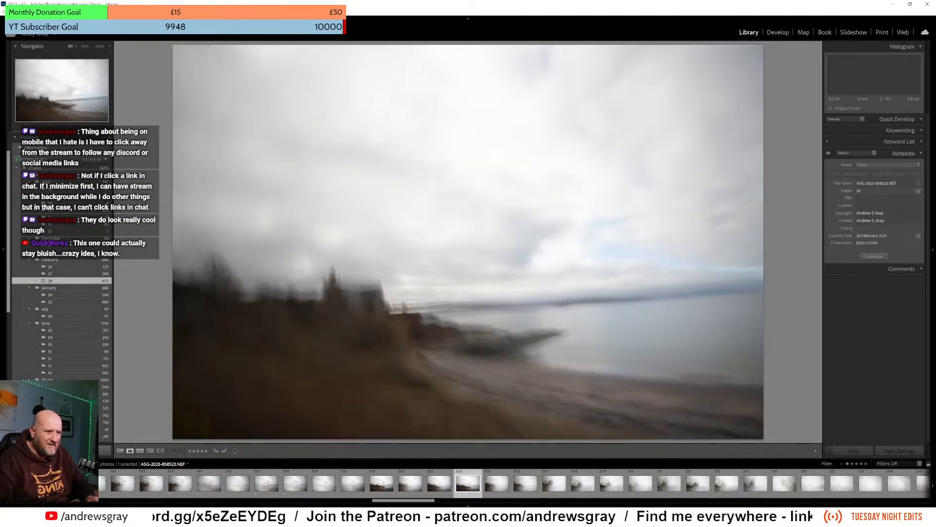
pyautogui.press('Right')
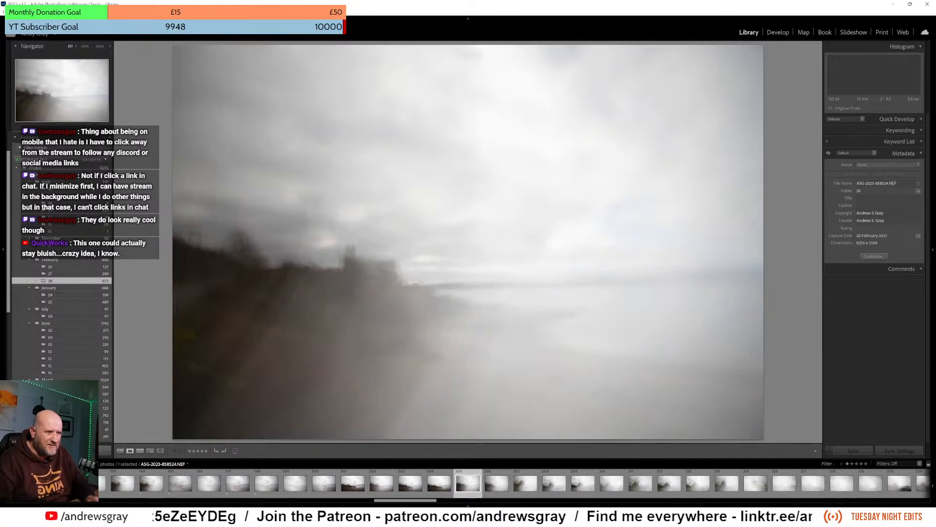
pyautogui.press('Right')
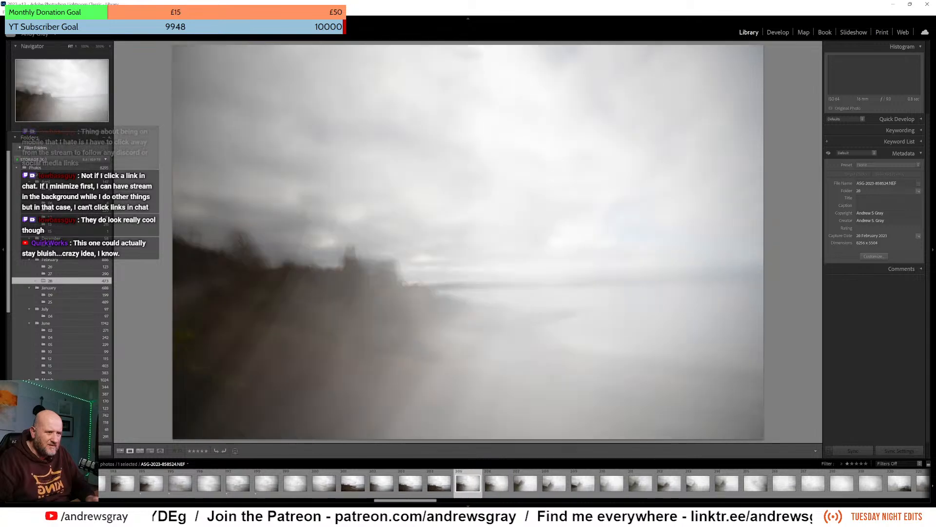
pyautogui.press('1')
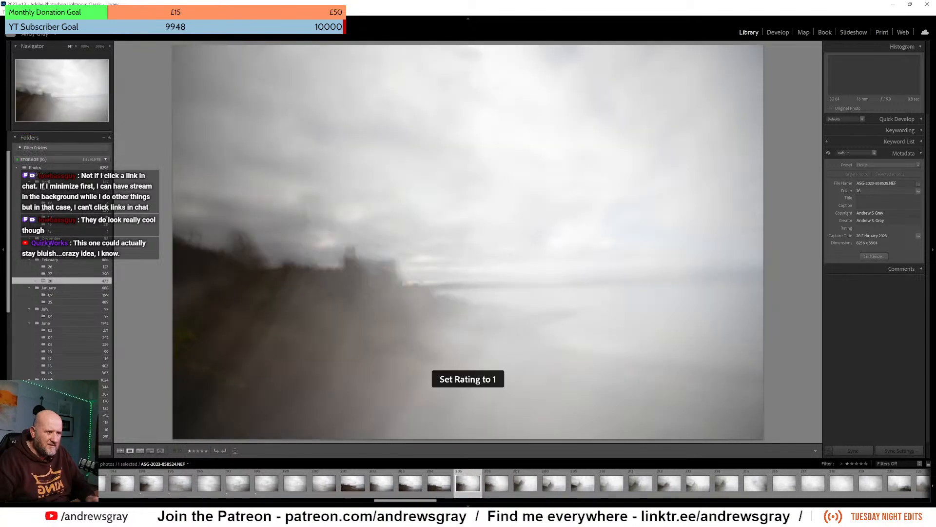
# - Compare ASG-2023-858524.NEF with its neighbours, then go back and rate ASG-2023-858522.NEF and ASG-2023-858521.NEF one star each
pyautogui.press('Right')
pyautogui.press('Left')
pyautogui.press('Left')
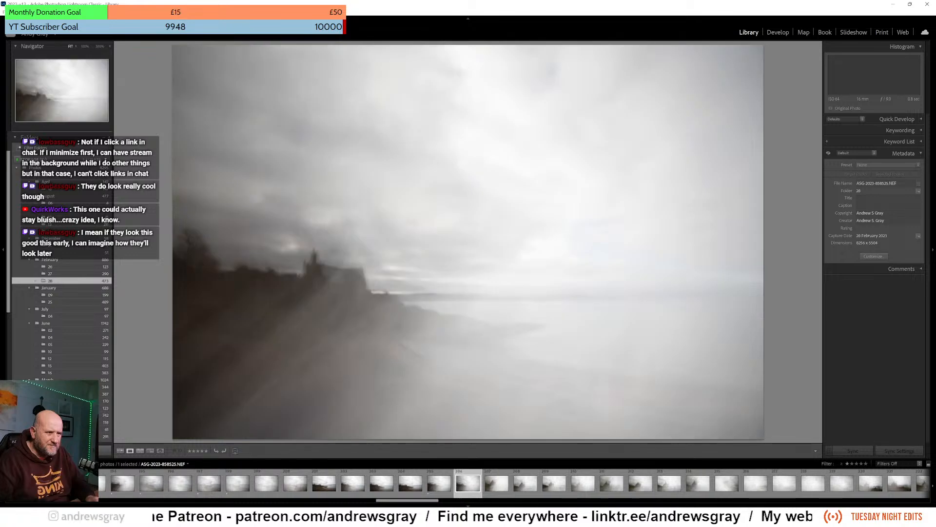
pyautogui.press('Left')
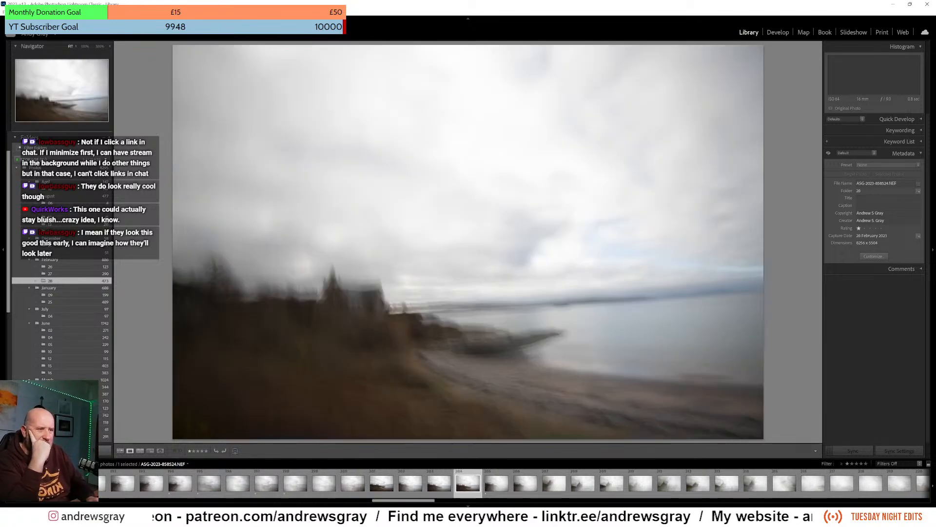
pyautogui.press('Left')
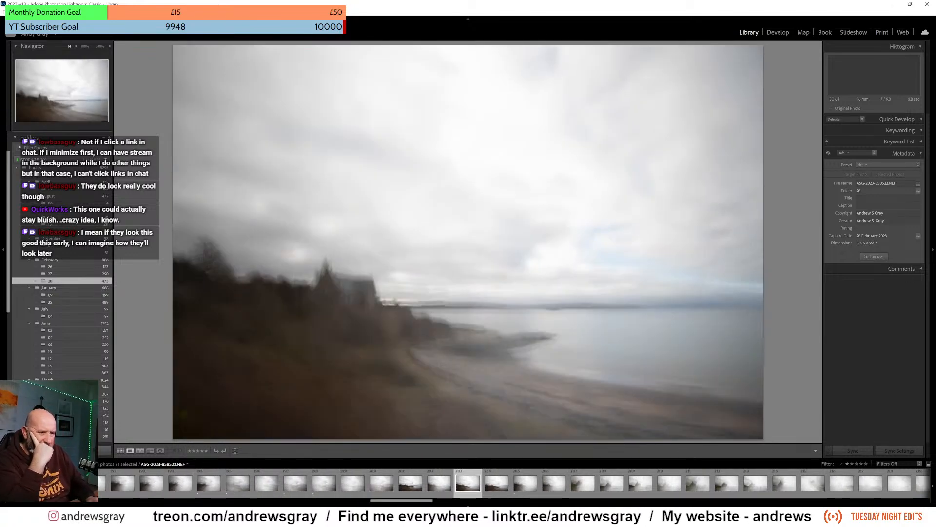
pyautogui.press('1')
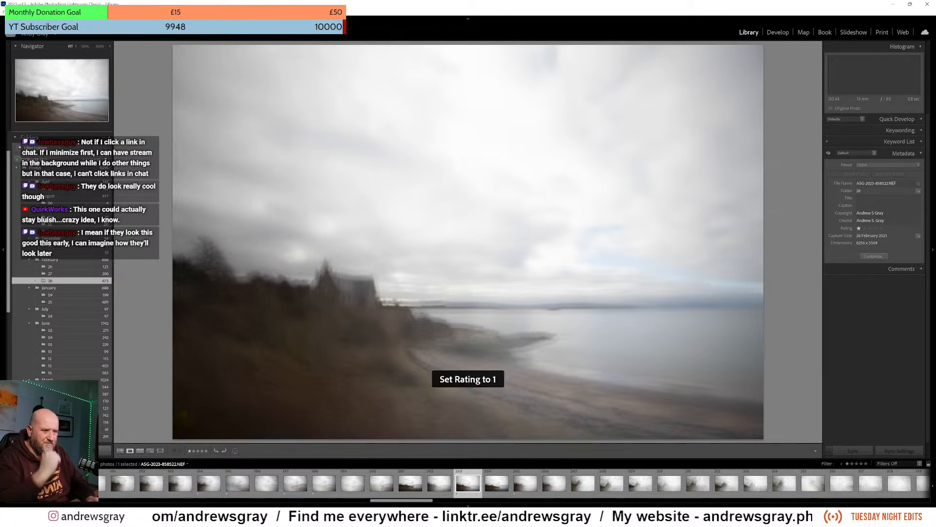
pyautogui.press('Left')
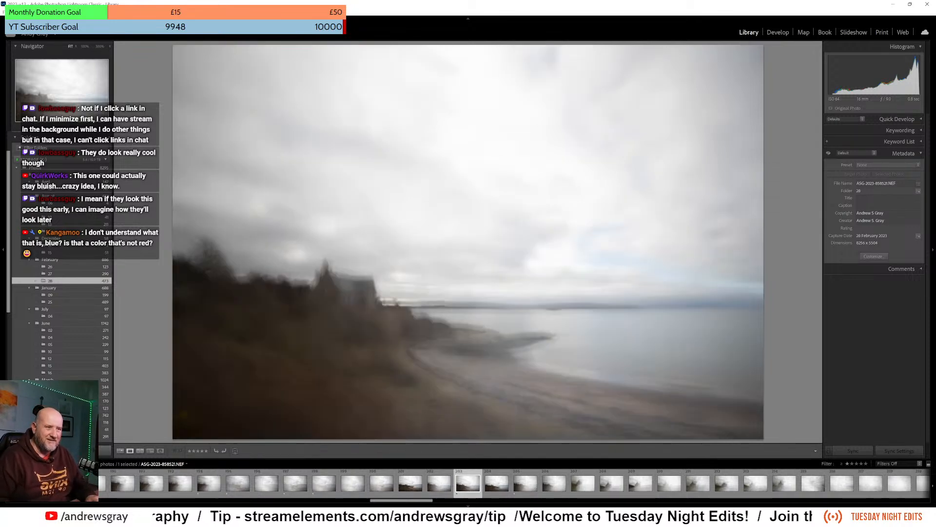
pyautogui.press('1')
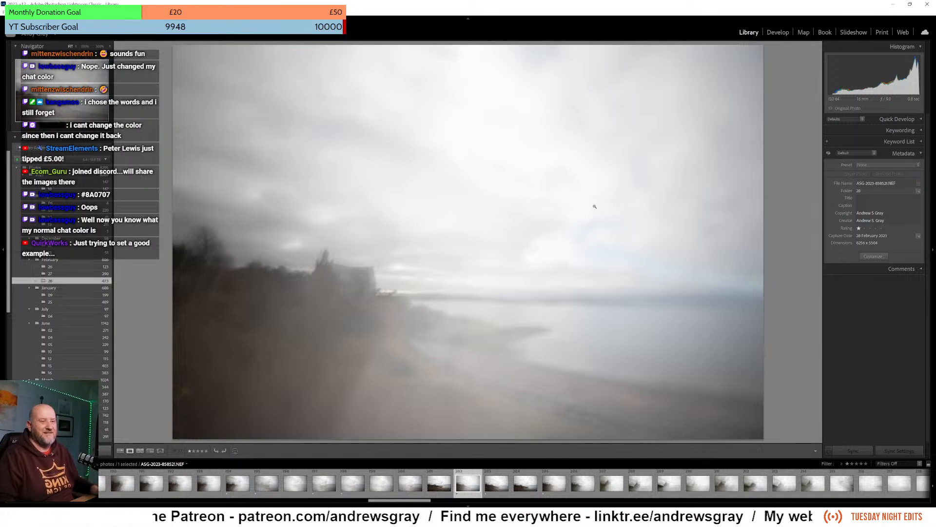
# - Filter the 28 February folder with the Rated preset so the filmstrip holds only rated photos
pyautogui.scroll(5, 263, 486)
pyautogui.scroll(-5, 239, 491)
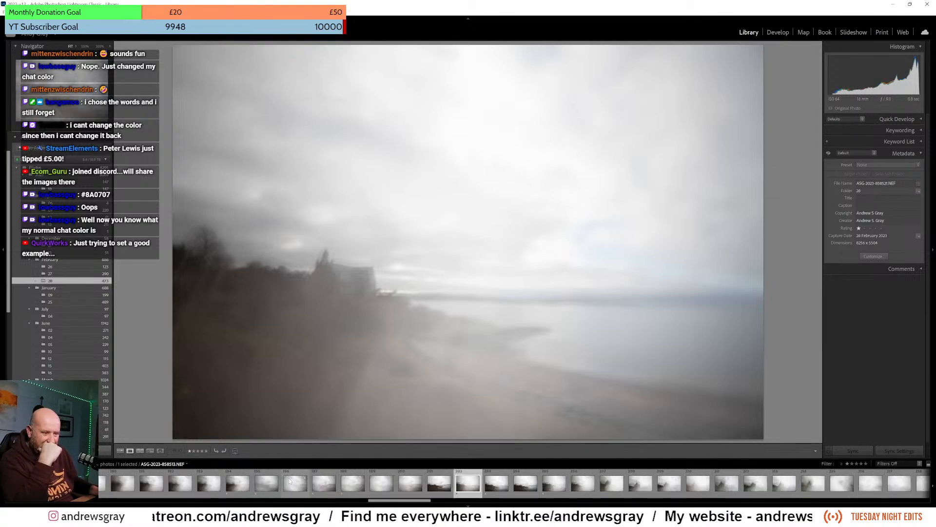
pyautogui.click(886, 463)
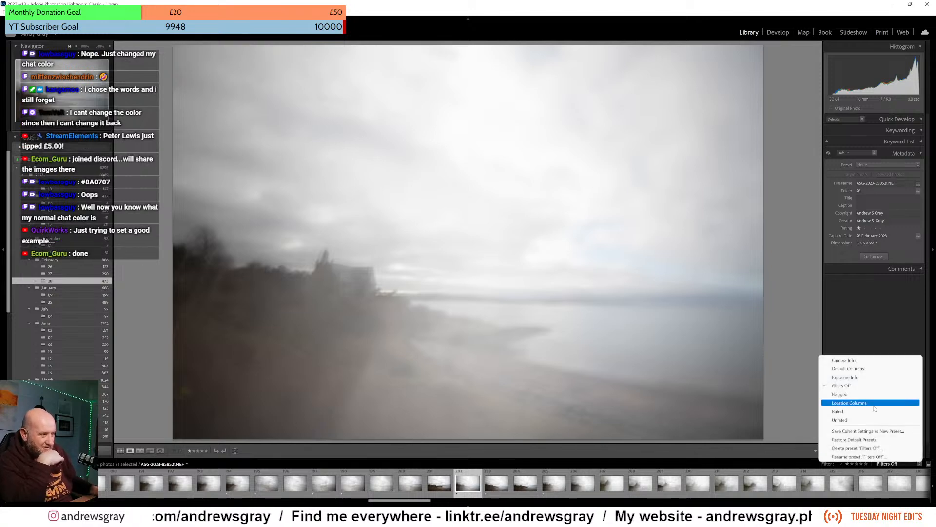
pyautogui.click(861, 414)
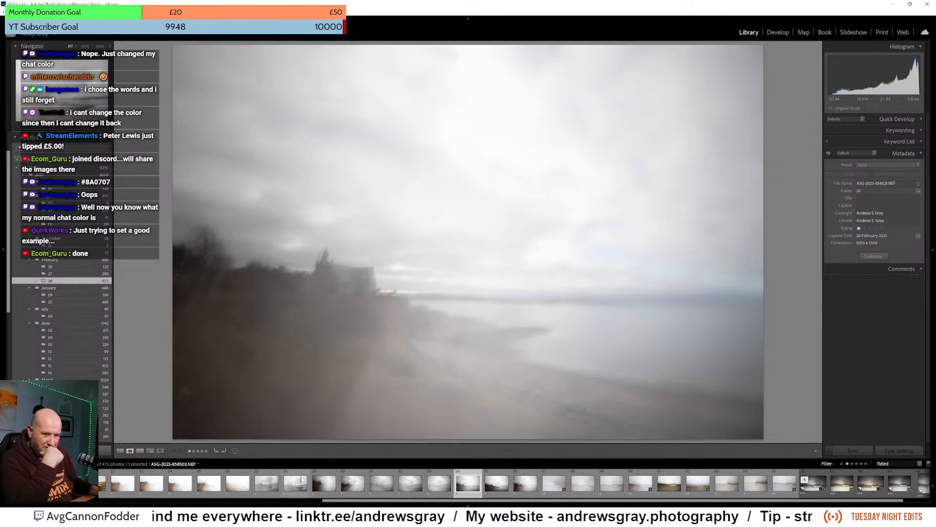
# - Examine the rated hazy coastal frames one by one from ASG-2023-858502.NEF to ASG-2023-858517.NEF
pyautogui.click(266, 483)
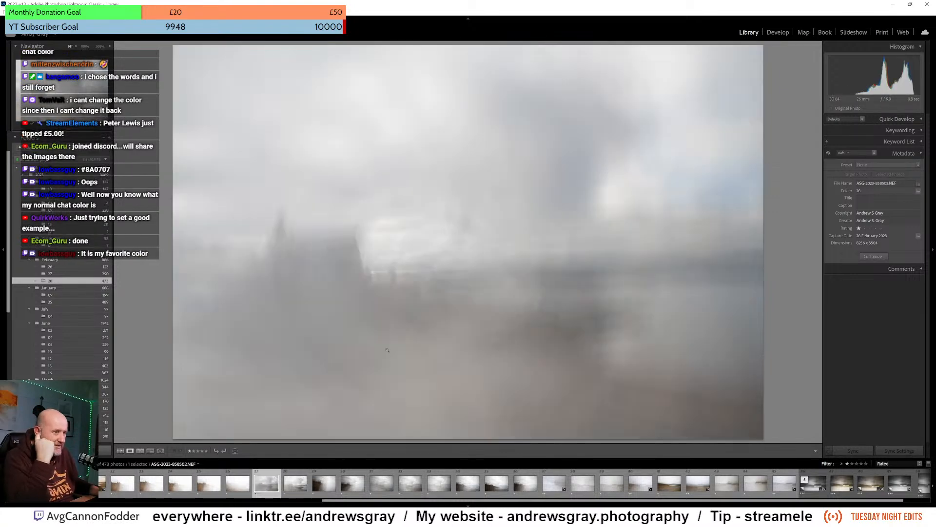
pyautogui.press('Right')
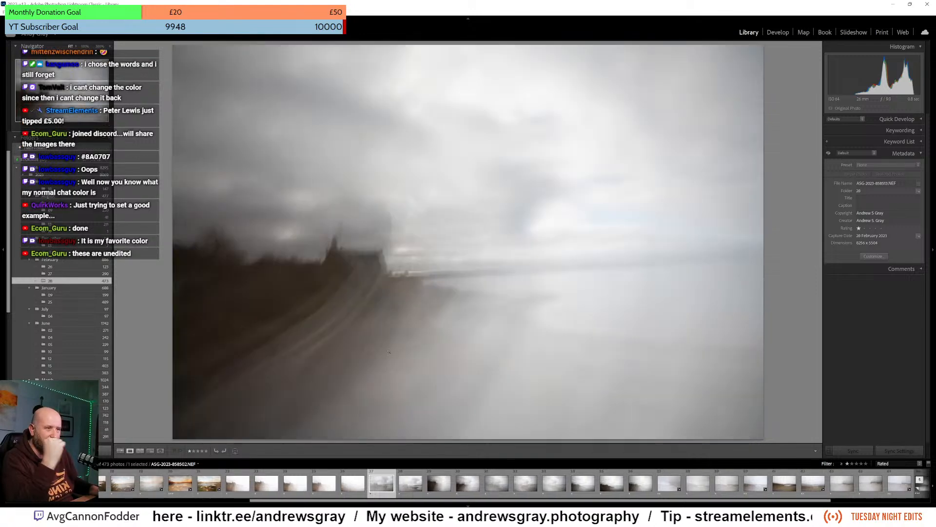
pyautogui.press('Right')
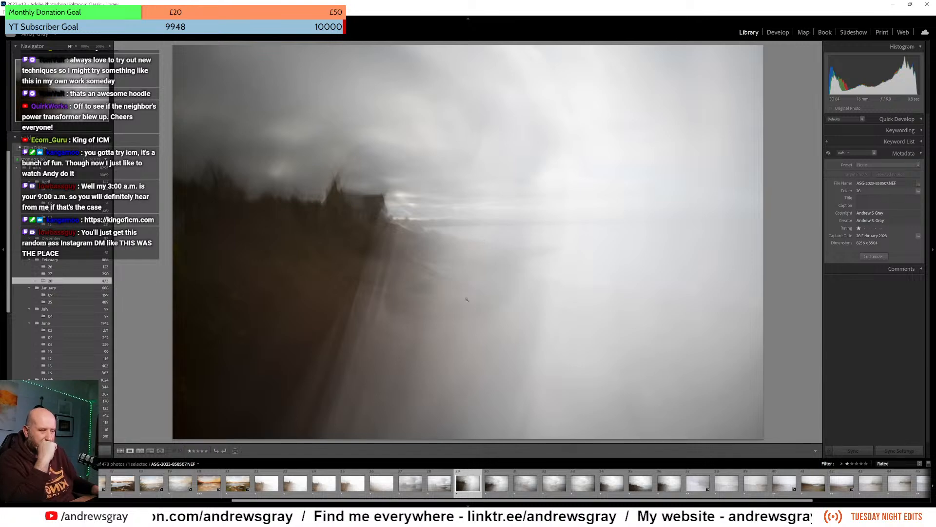
pyautogui.press('Right')
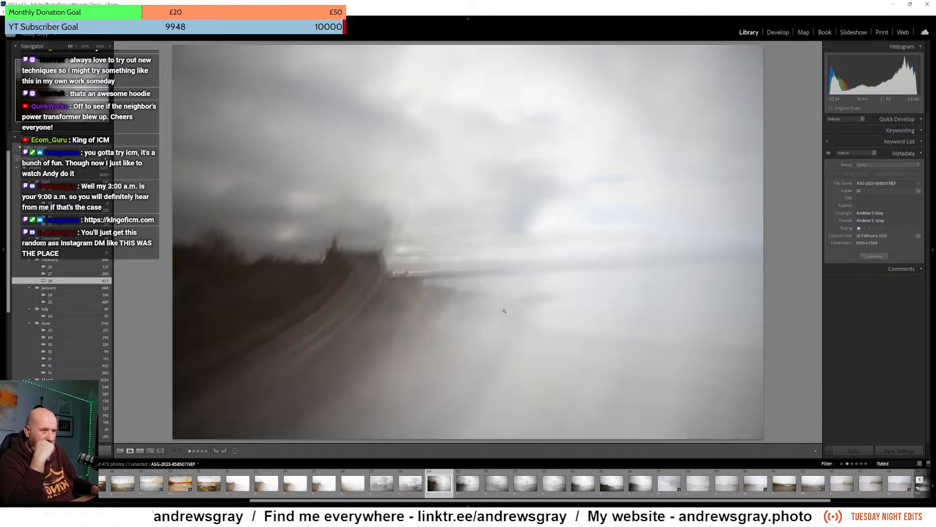
pyautogui.press('Right')
pyautogui.press('Right')
pyautogui.press('Right')
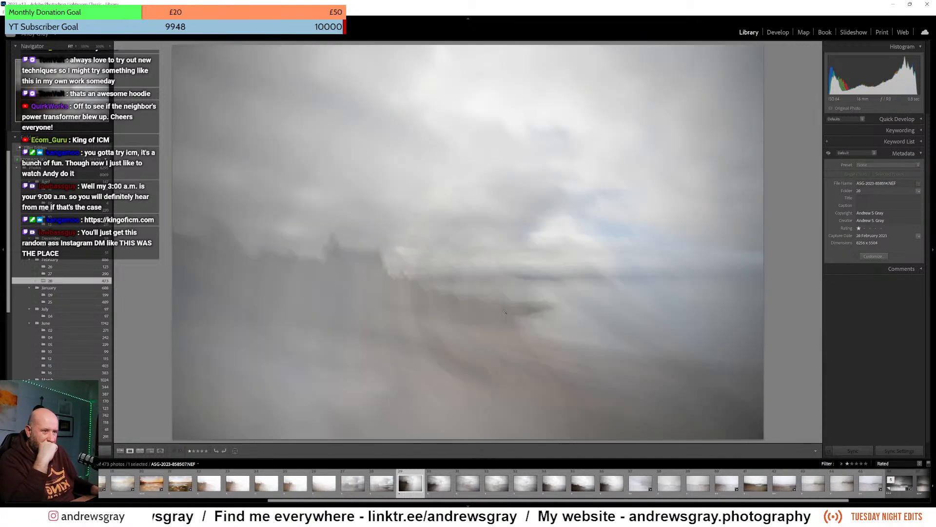
pyautogui.press('Right')
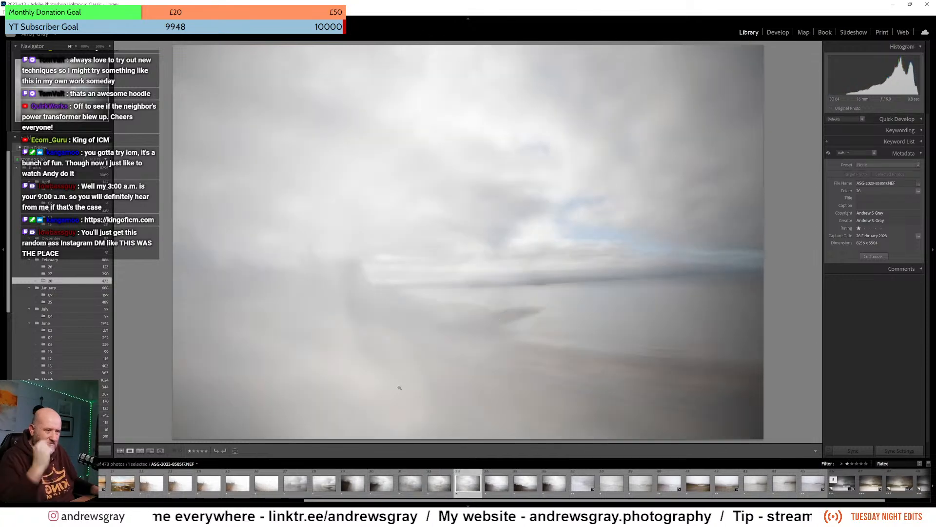
# - Select the five consecutive rated hazy frames ending at ASG-2023-858517.NEF, make ASG-2023-858513.NEF the active photo and open it for developing
pyautogui.keyDown('shift'); pyautogui.click(352, 490); pyautogui.keyUp('shift')
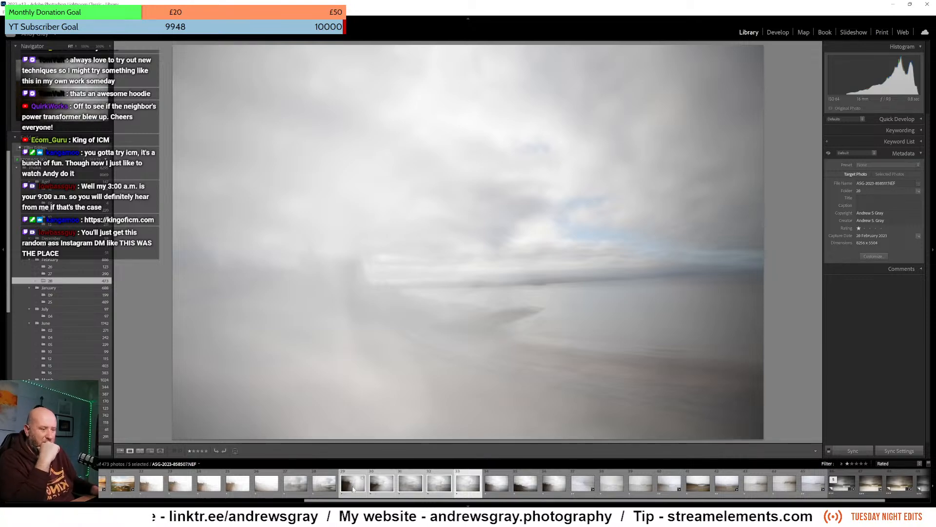
pyautogui.click(385, 484)
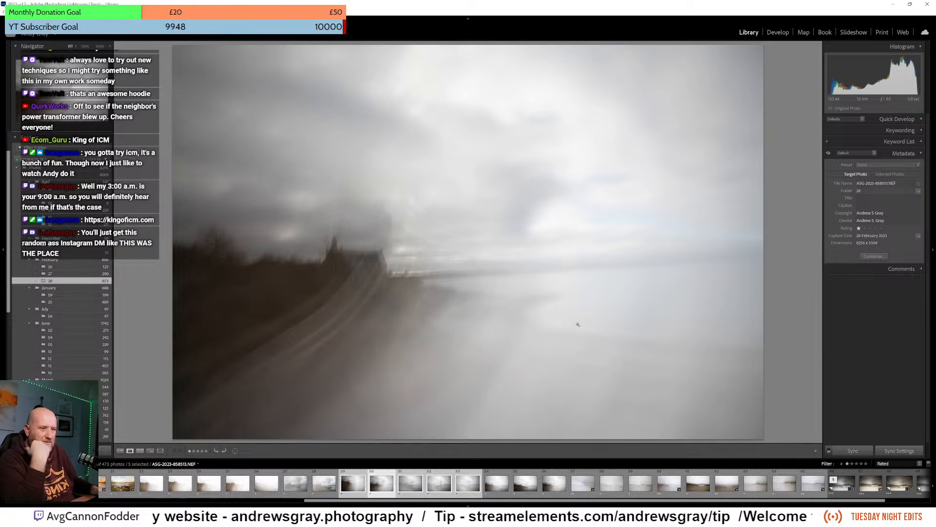
pyautogui.click(774, 33)
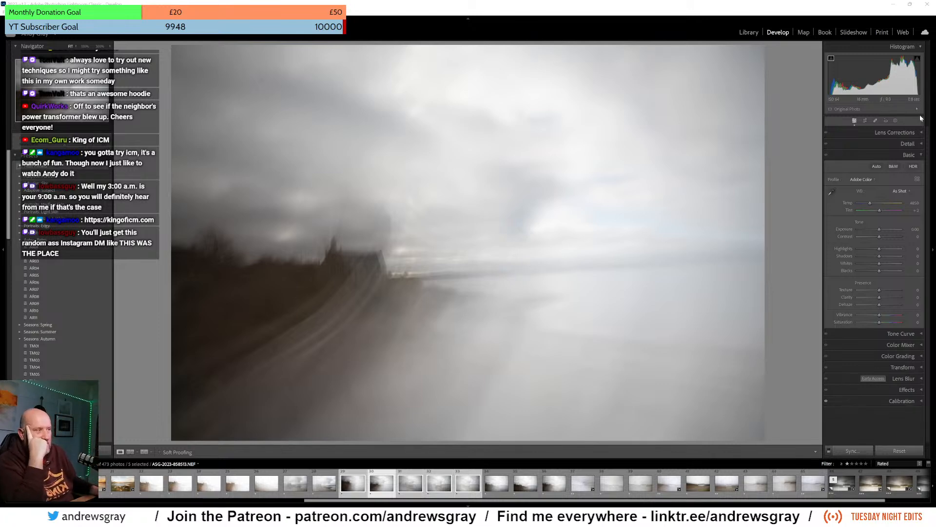
# - Enable the lens profile corrections on the misty church shot and raise the profile's vignetting amount to 137
pyautogui.click(894, 137)
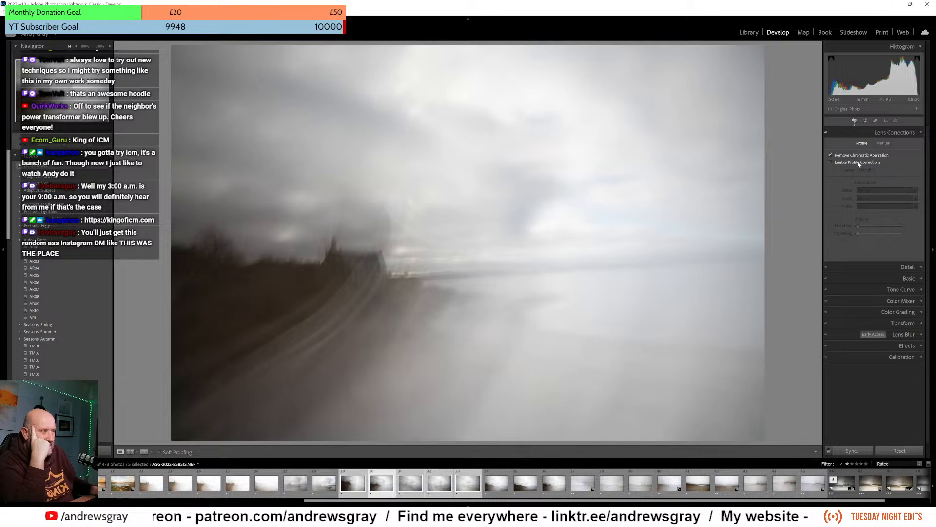
pyautogui.moveTo(880, 233); pyautogui.dragTo(888, 235)
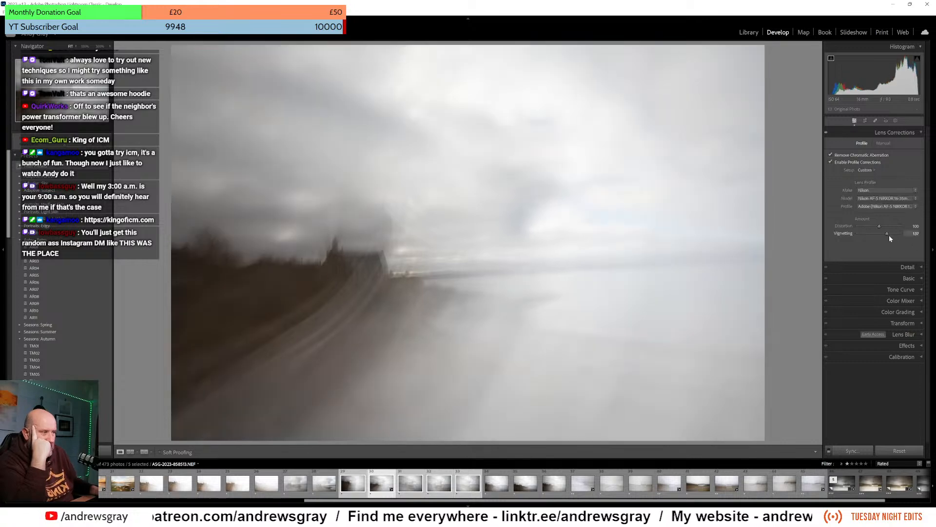
pyautogui.click(890, 134)
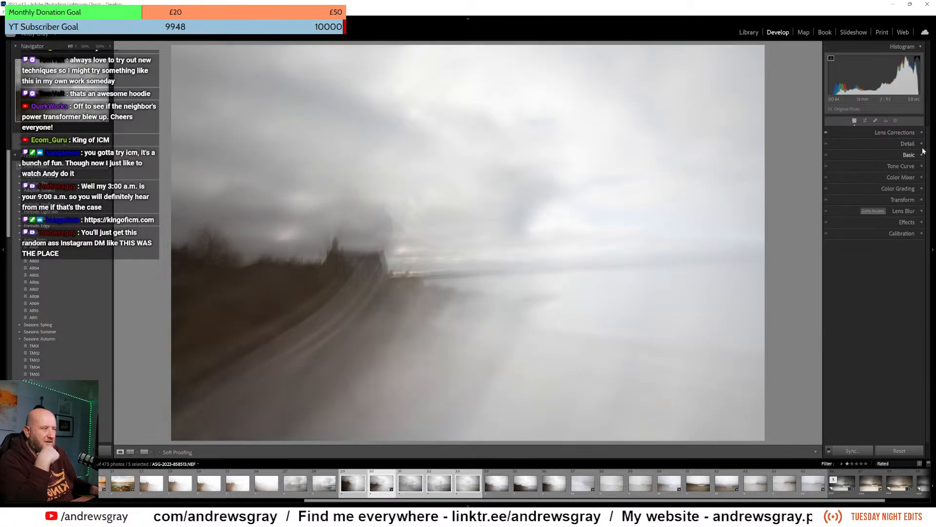
# - Set the manual luminance noise reduction to 51
pyautogui.click(911, 143)
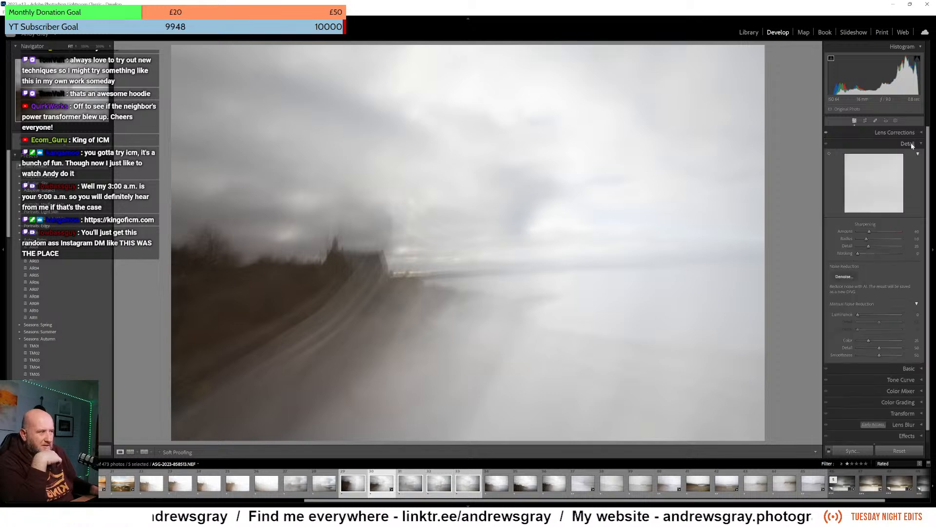
pyautogui.click(880, 314)
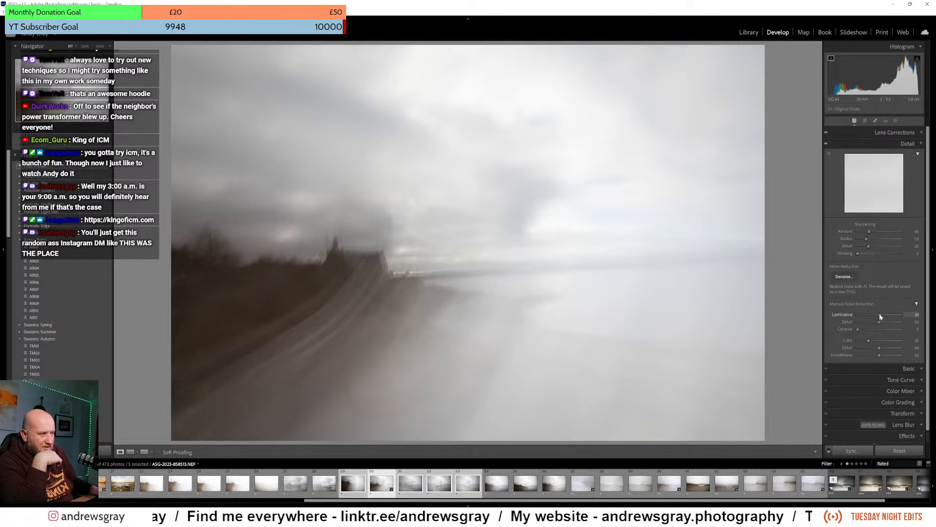
pyautogui.click(909, 144)
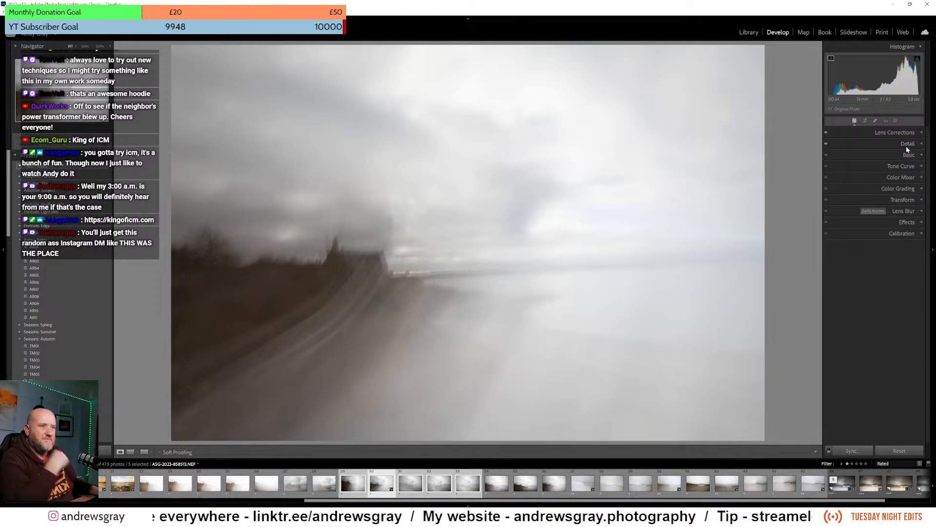
# - Try the Auto and Daylight white balance presets on the photo and go back to As Shot
pyautogui.click(907, 156)
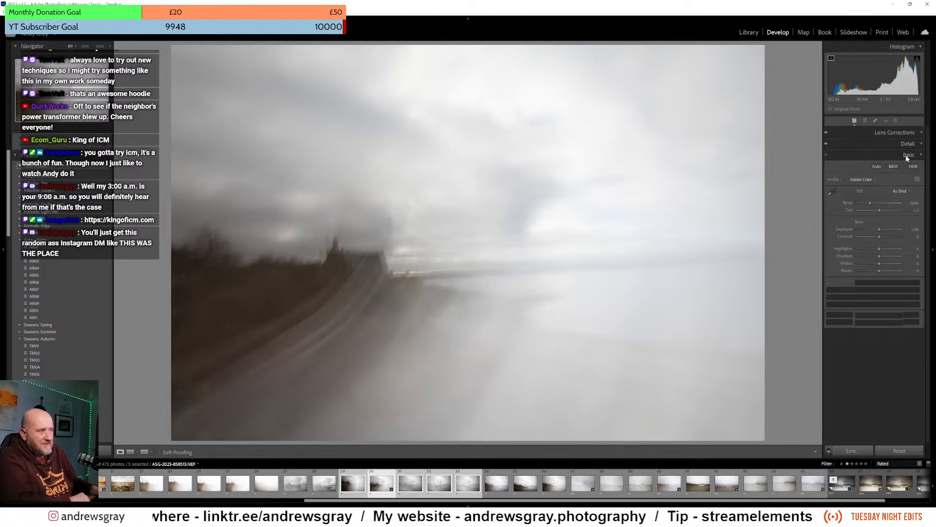
pyautogui.click(902, 191)
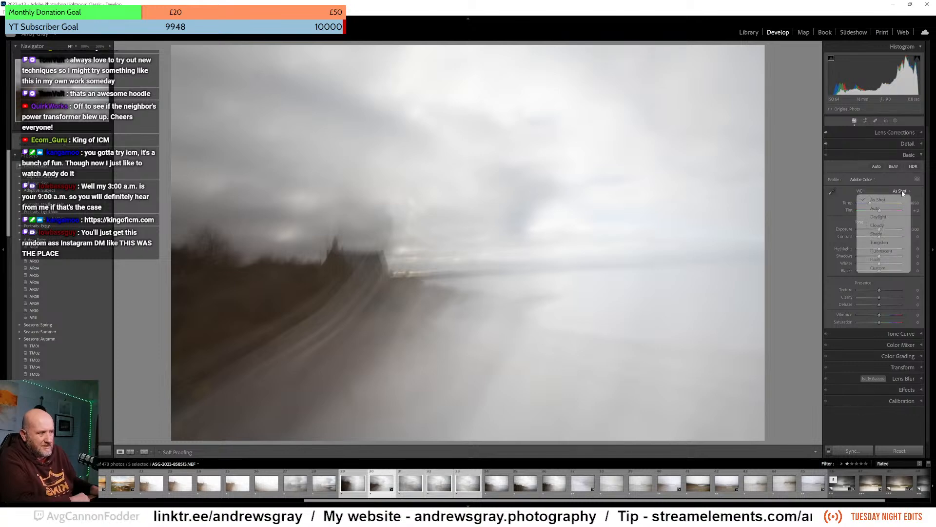
pyautogui.click(885, 209)
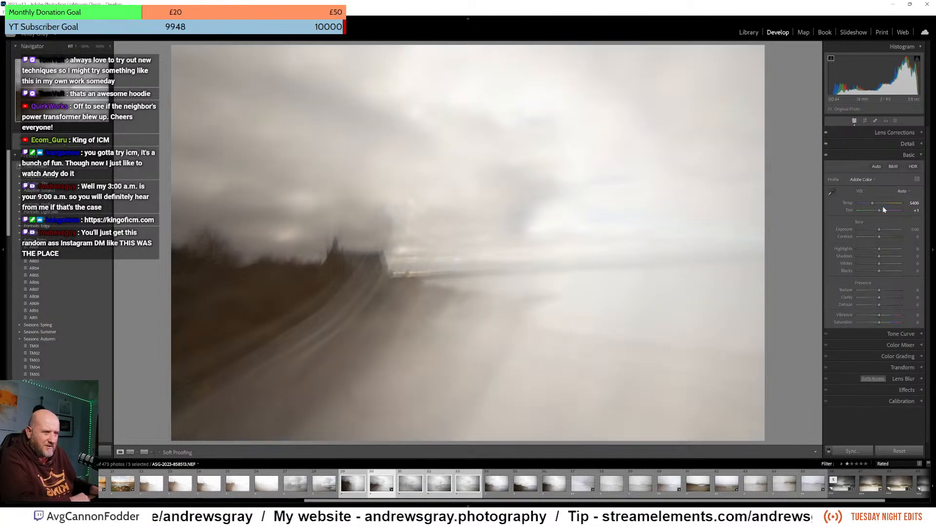
pyautogui.click(902, 191)
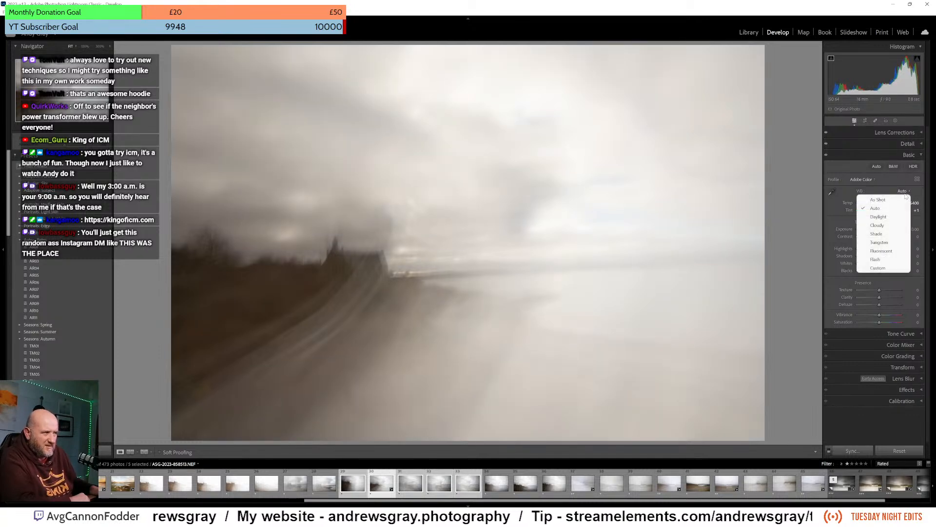
pyautogui.click(890, 217)
pyautogui.click(893, 193)
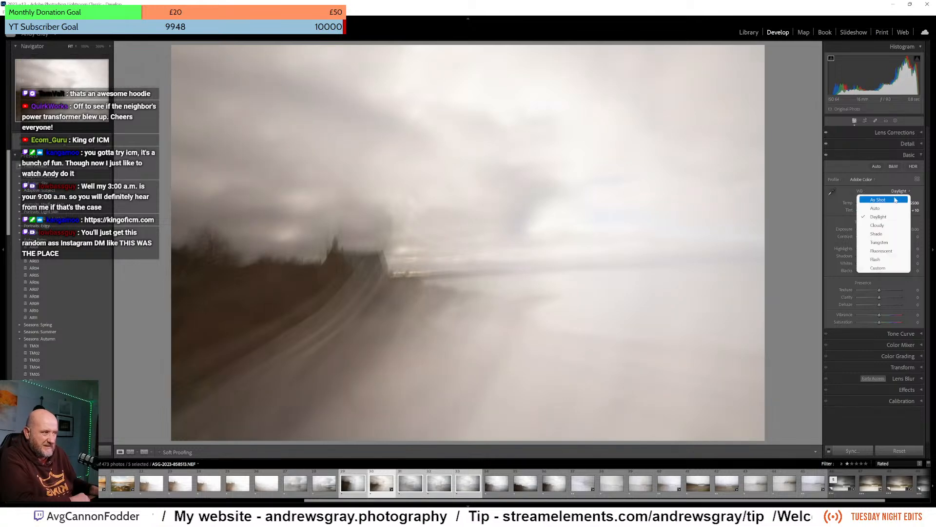
pyautogui.click(883, 200)
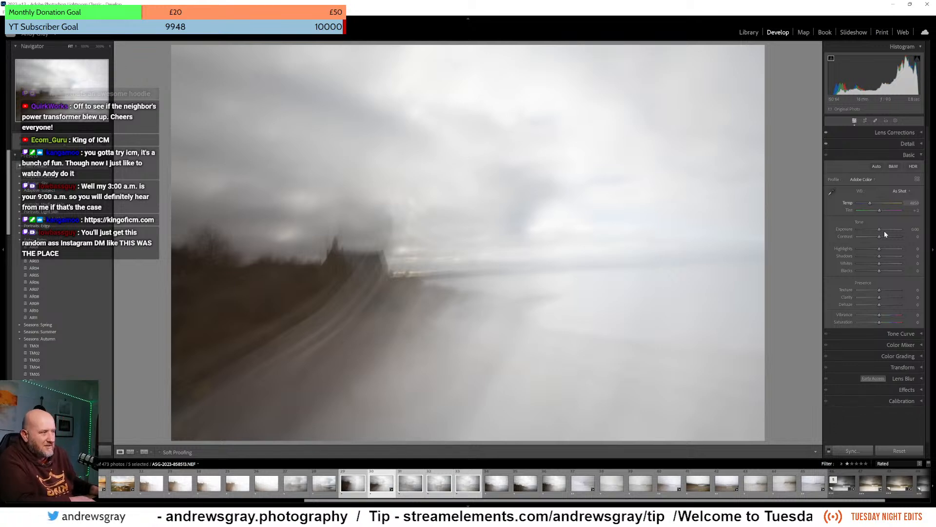
# - Set Highlights to -5, Shadows to +70, Whites to +7, Blacks to -11 and Clarity to -17, keeping Texture and Dehaze at 0
pyautogui.moveTo(889, 256)
pyautogui.mouseDown()
pyautogui.moveTo(897, 259)
pyautogui.moveTo(869, 273)
pyautogui.moveTo(883, 276)
pyautogui.moveTo(873, 276)
pyautogui.moveTo(880, 268)
pyautogui.mouseUp()
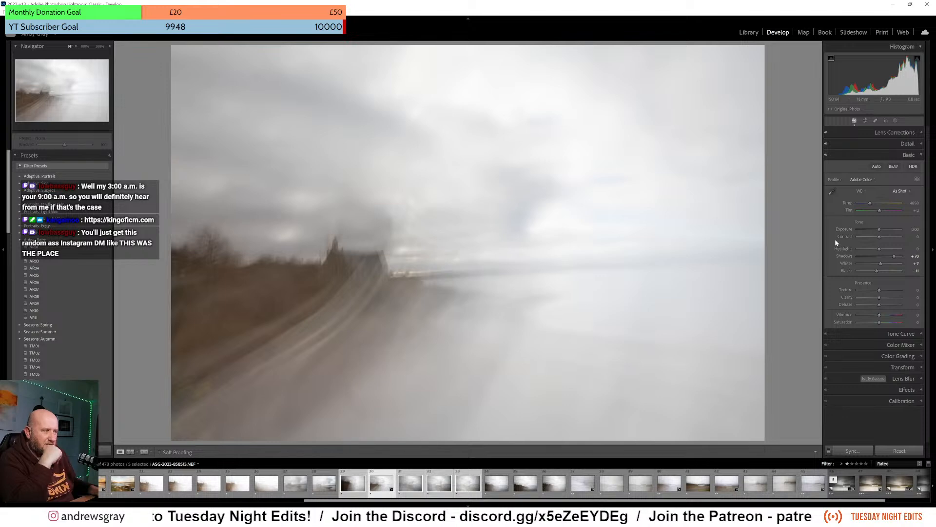
pyautogui.moveTo(879, 249)
pyautogui.mouseDown()
pyautogui.moveTo(922, 252)
pyautogui.moveTo(832, 250)
pyautogui.moveTo(888, 253)
pyautogui.moveTo(876, 249)
pyautogui.mouseUp()
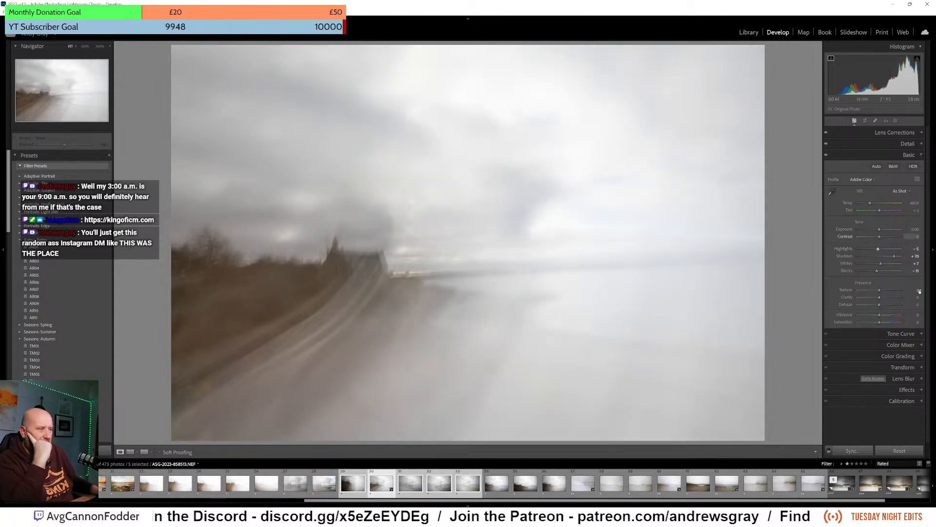
pyautogui.moveTo(880, 297)
pyautogui.mouseDown()
pyautogui.moveTo(857, 297)
pyautogui.moveTo(895, 300)
pyautogui.moveTo(867, 300)
pyautogui.mouseUp()
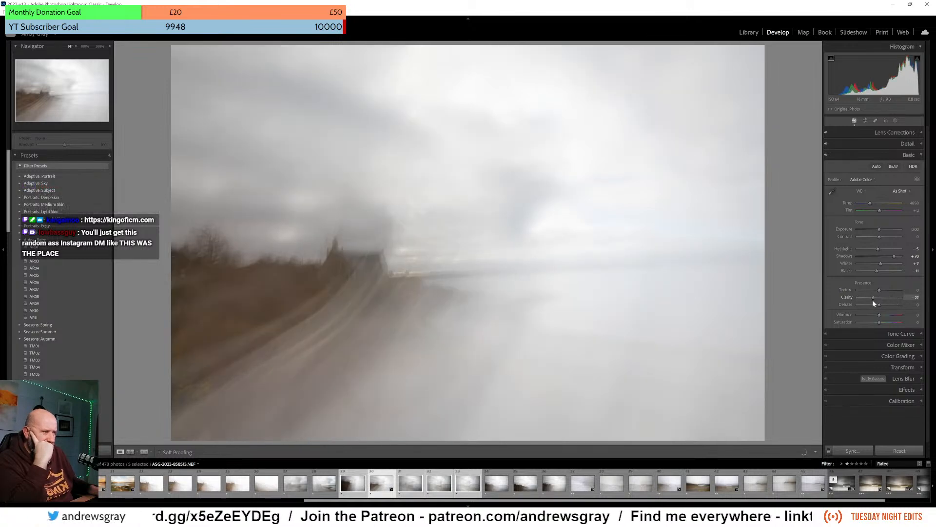
pyautogui.moveTo(866, 290); pyautogui.dragTo(851, 292)
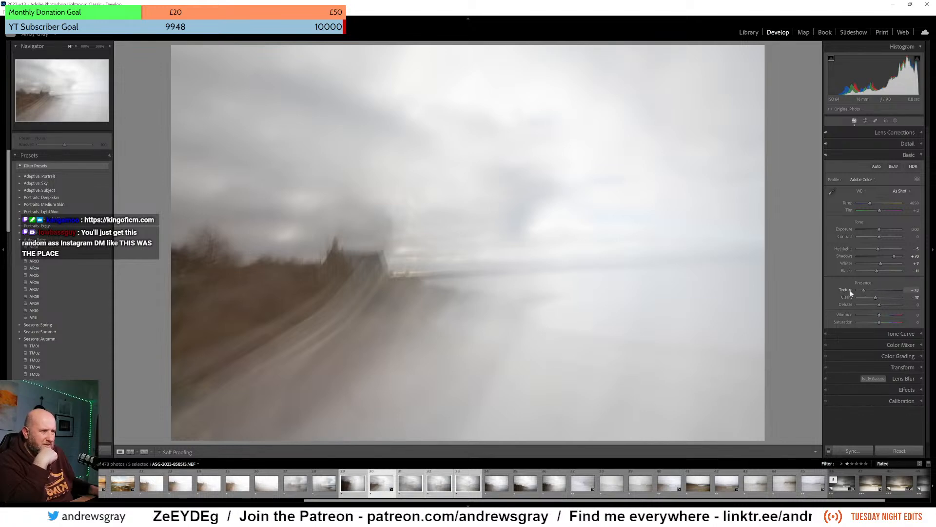
pyautogui.doubleClick(881, 290)
pyautogui.moveTo(879, 305)
pyautogui.mouseDown()
pyautogui.moveTo(851, 304)
pyautogui.moveTo(895, 306)
pyautogui.moveTo(854, 305)
pyautogui.moveTo(879, 306)
pyautogui.mouseUp()
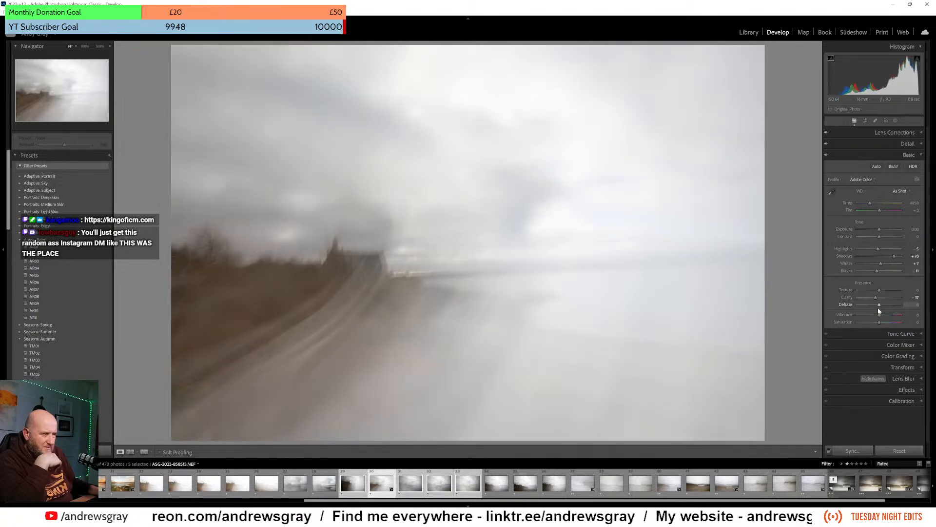
pyautogui.doubleClick(878, 306)
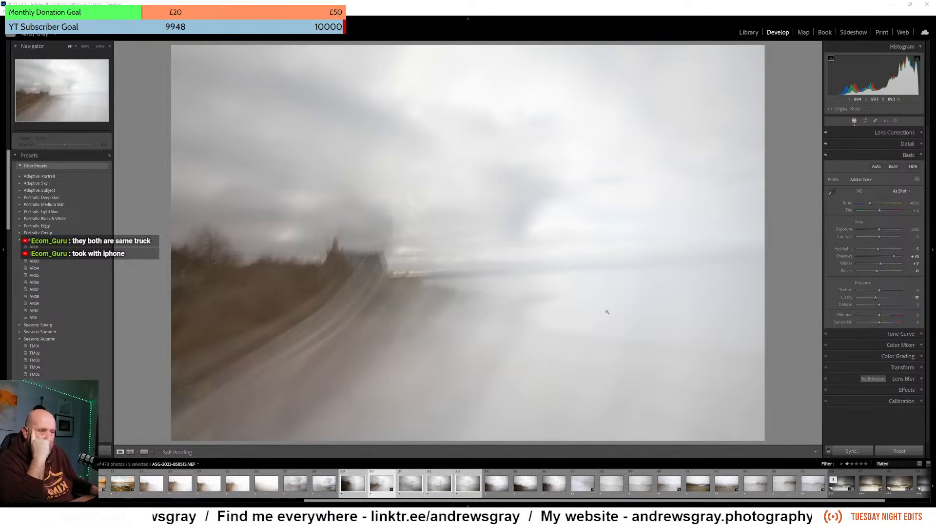
# - Set the tint to +13 and the temperature to 4971, and inspect the blurred church at 100%
pyautogui.moveTo(880, 210); pyautogui.dragTo(870, 204)
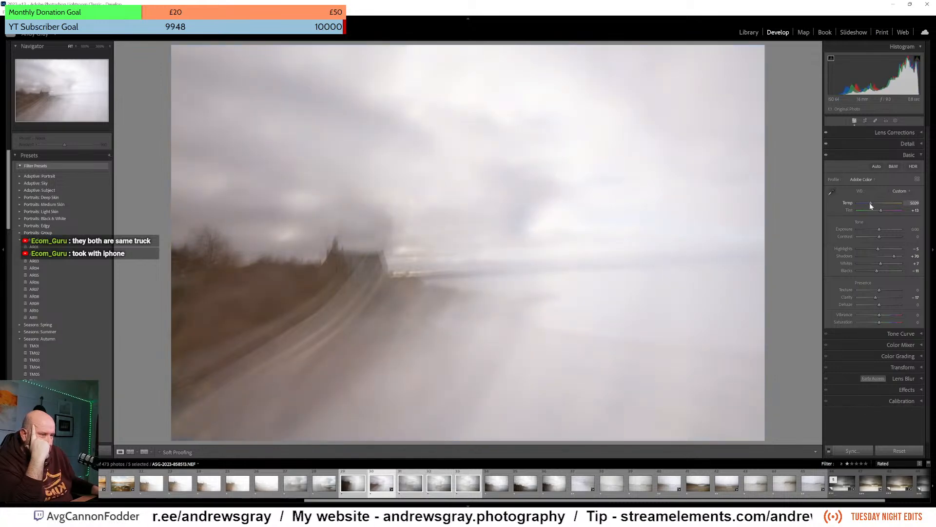
pyautogui.moveTo(870, 204); pyautogui.dragTo(870, 203)
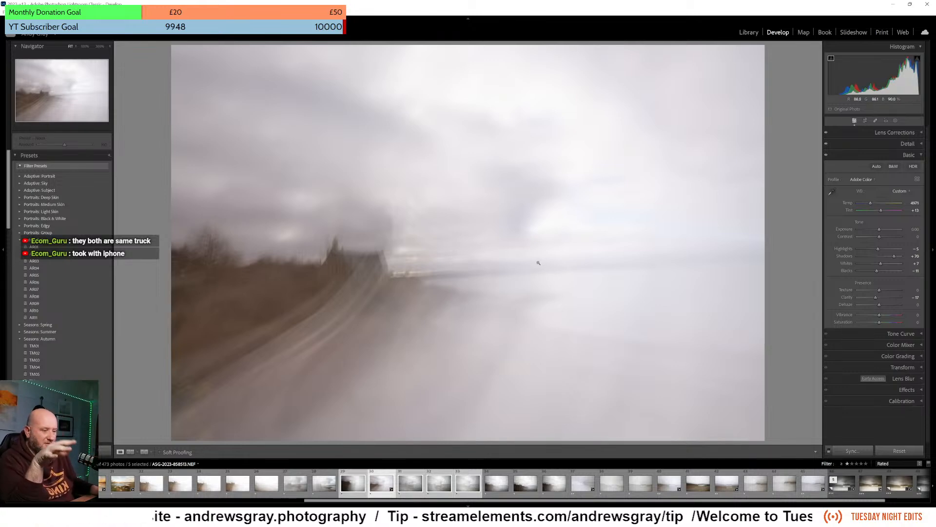
pyautogui.click(509, 314)
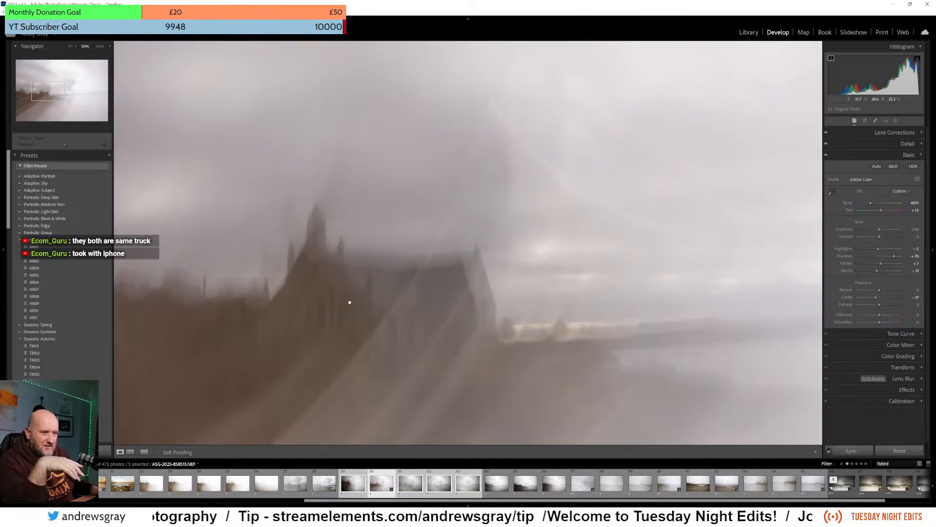
pyautogui.click(349, 303)
# - Heal the six dust spots in the sky using the Heal tool with Visualize Spots enabled
pyautogui.click(875, 120)
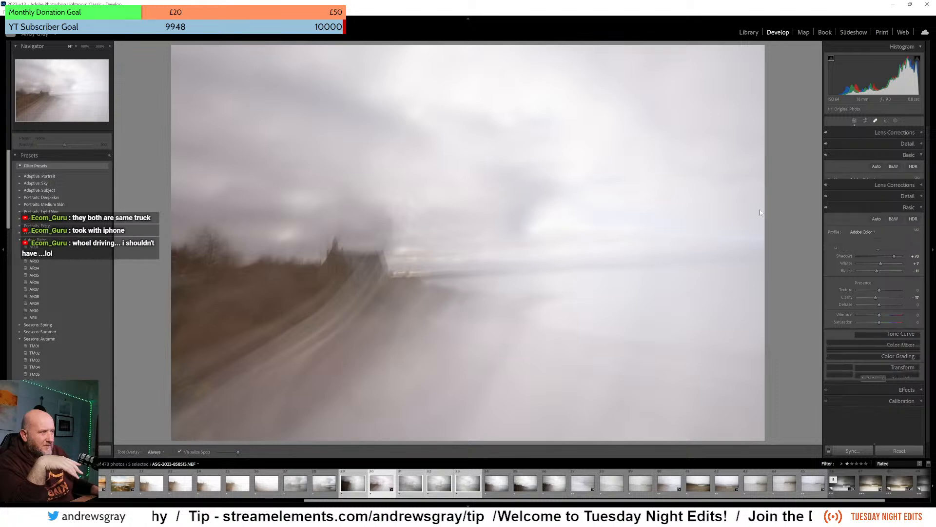
pyautogui.press('a')
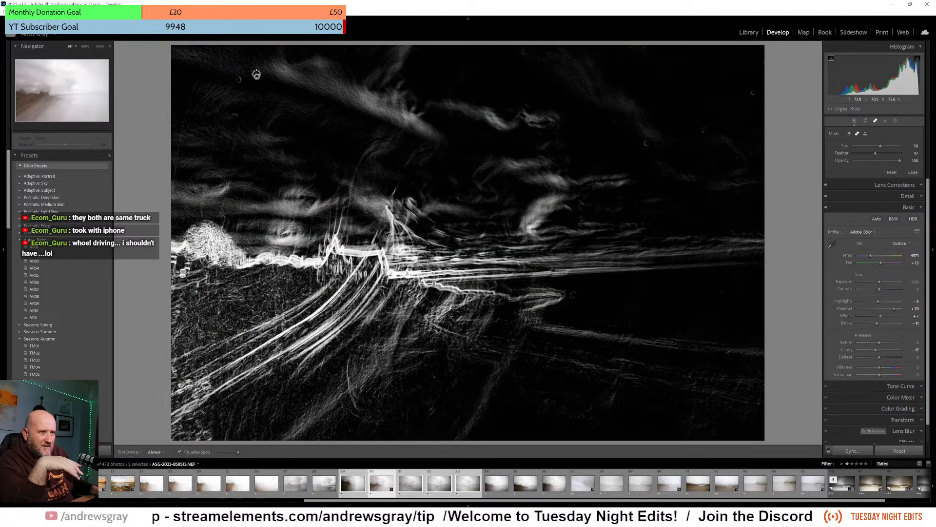
pyautogui.scroll(2, 257, 76)
pyautogui.click(257, 77)
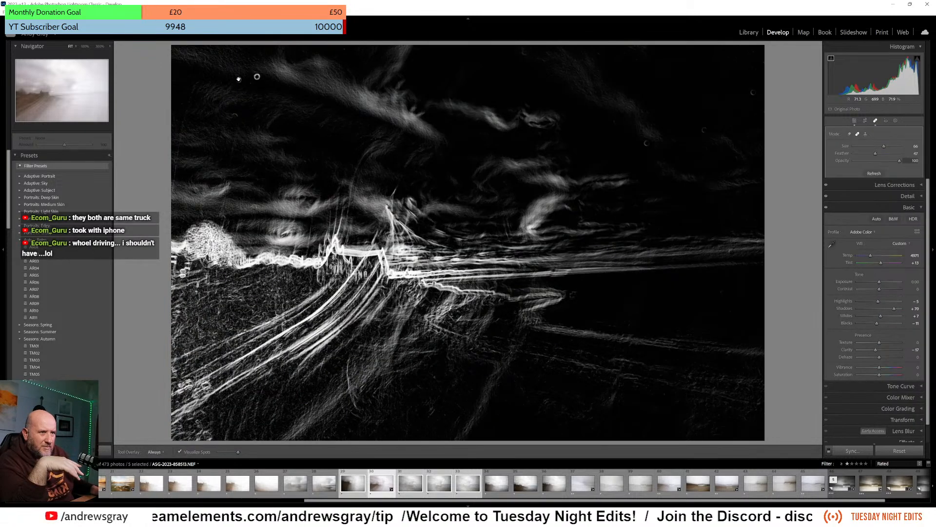
pyautogui.scroll(-2, 239, 100)
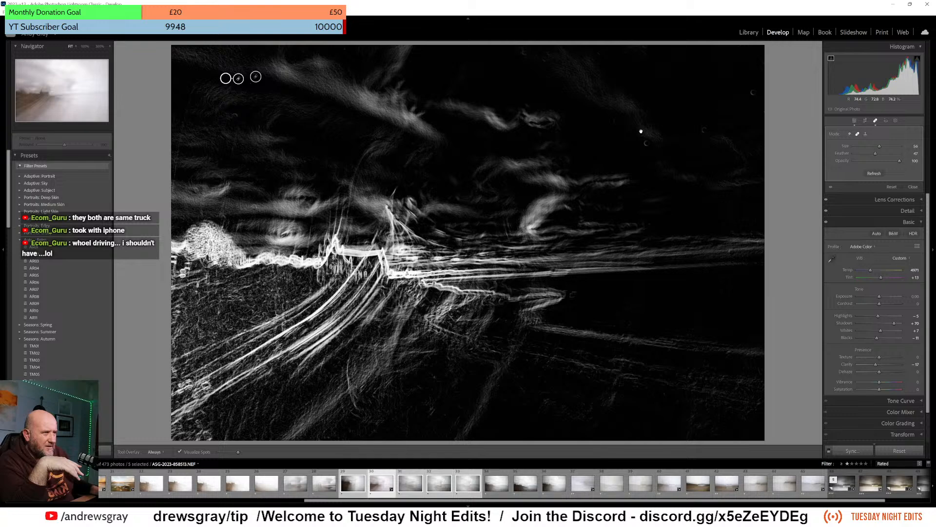
pyautogui.scroll(-1, 645, 142)
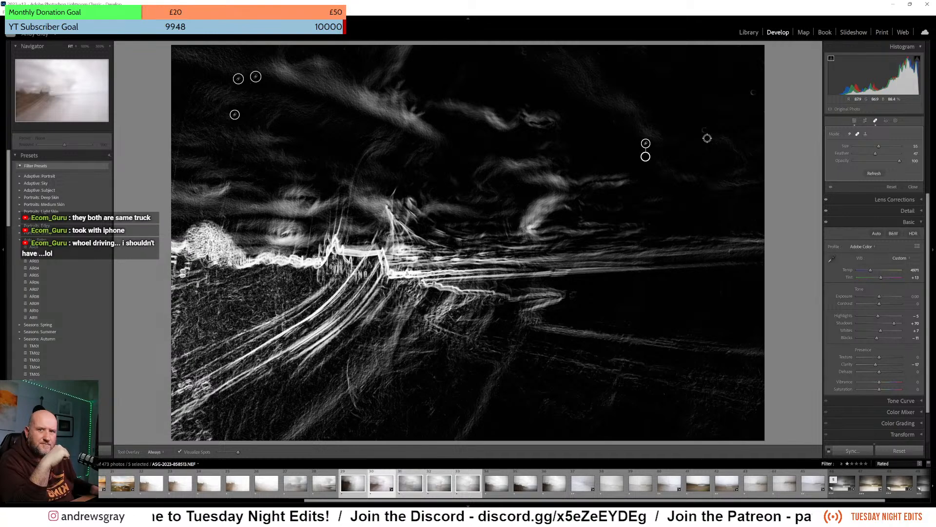
pyautogui.scroll(-1, 704, 129)
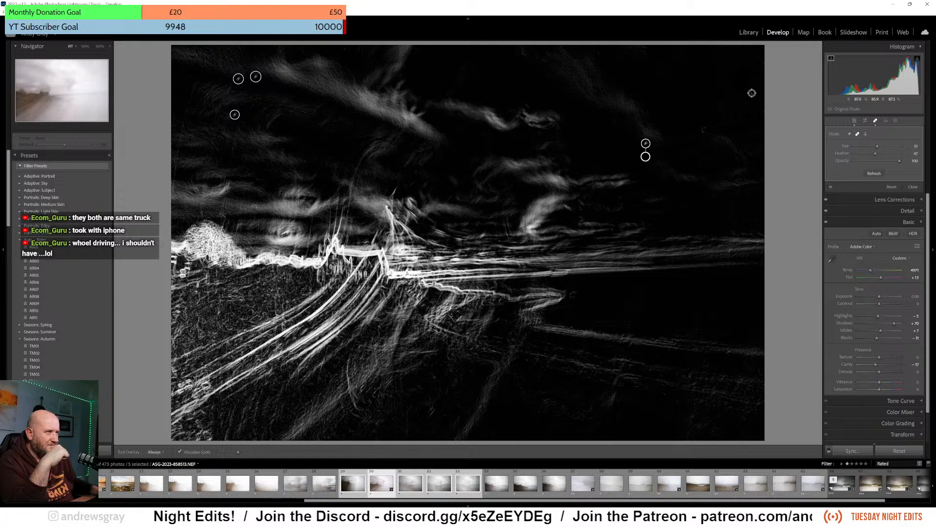
pyautogui.scroll(-1, 501, 218)
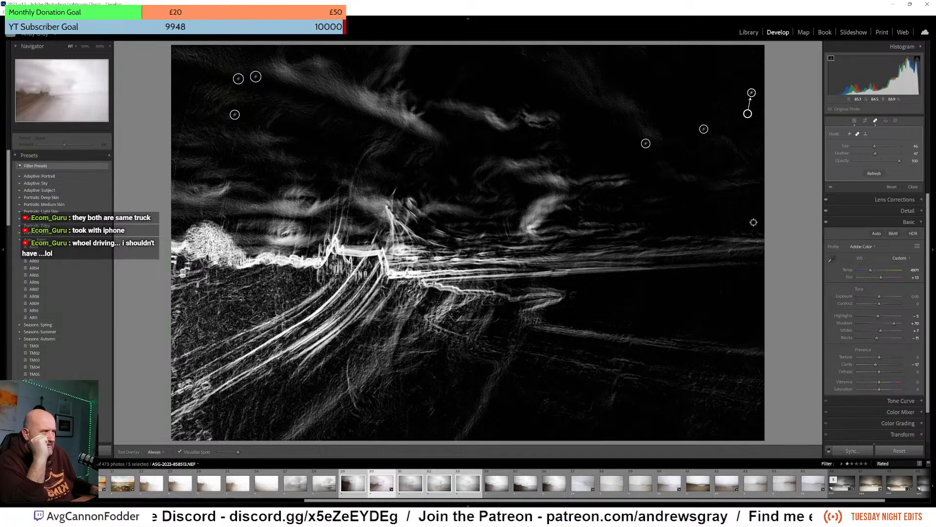
pyautogui.click(855, 121)
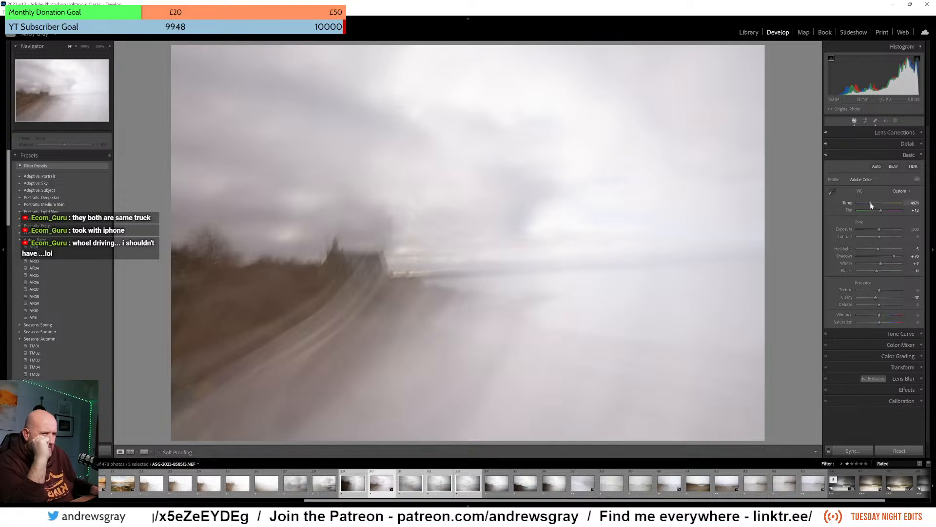
# - Warm the white balance to a temperature of 5314 with a tint of +15
pyautogui.moveTo(874, 203); pyautogui.dragTo(873, 203)
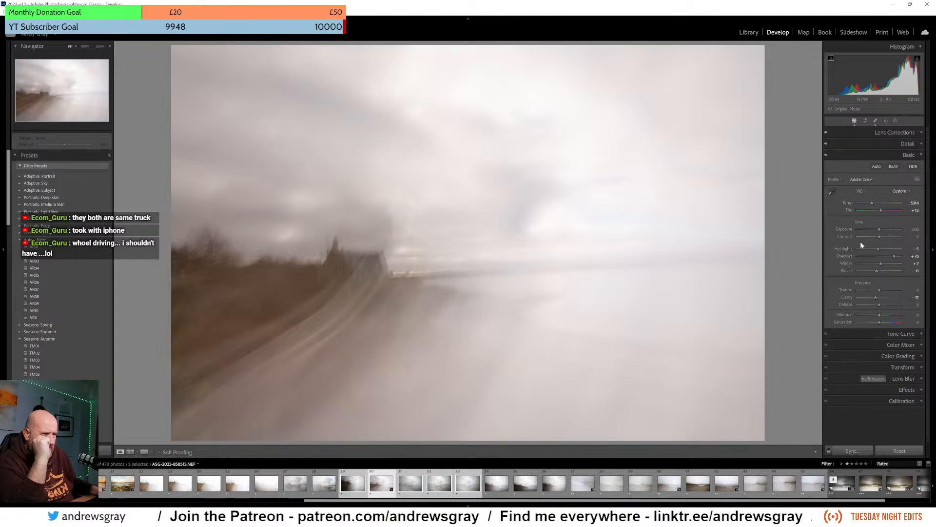
pyautogui.moveTo(880, 210); pyautogui.dragTo(882, 211)
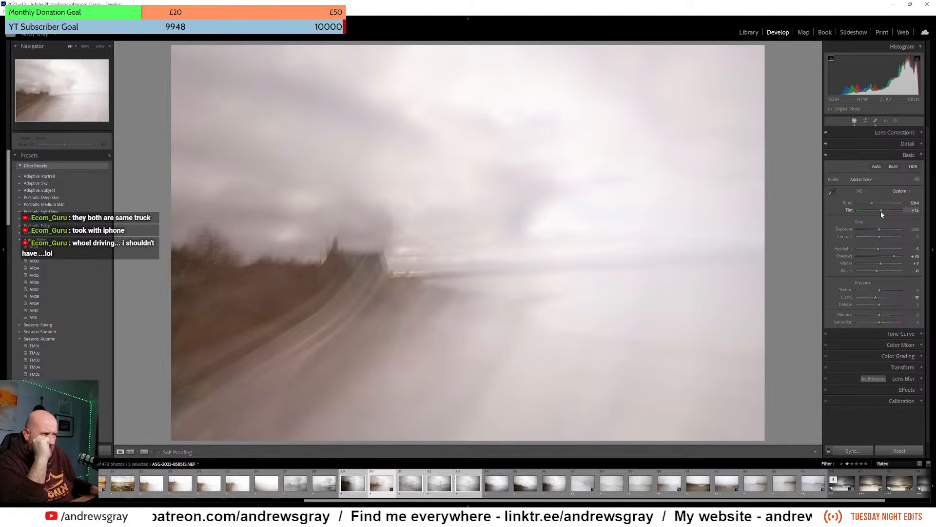
pyautogui.moveTo(880, 212); pyautogui.dragTo(879, 212)
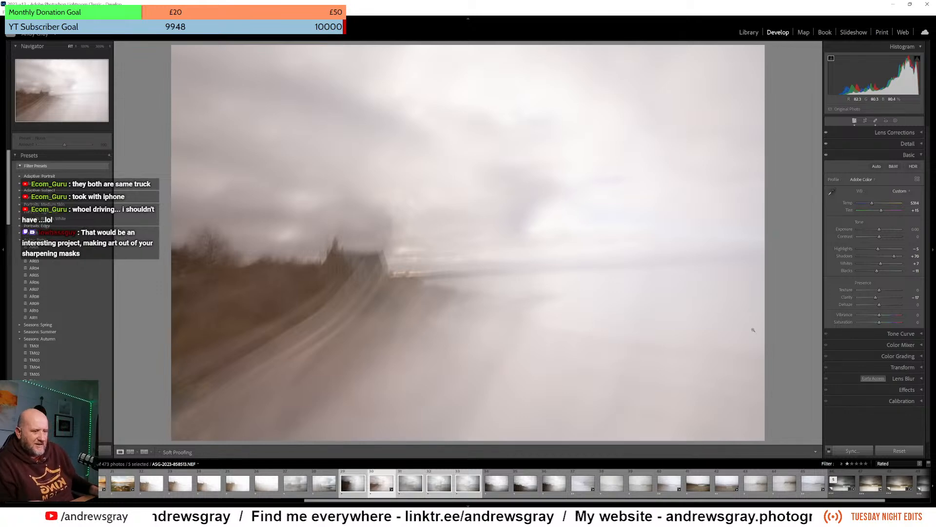
# - Synchronize the frame's develop settings, excluding Masking, to all five selected photos
pyautogui.click(852, 450)
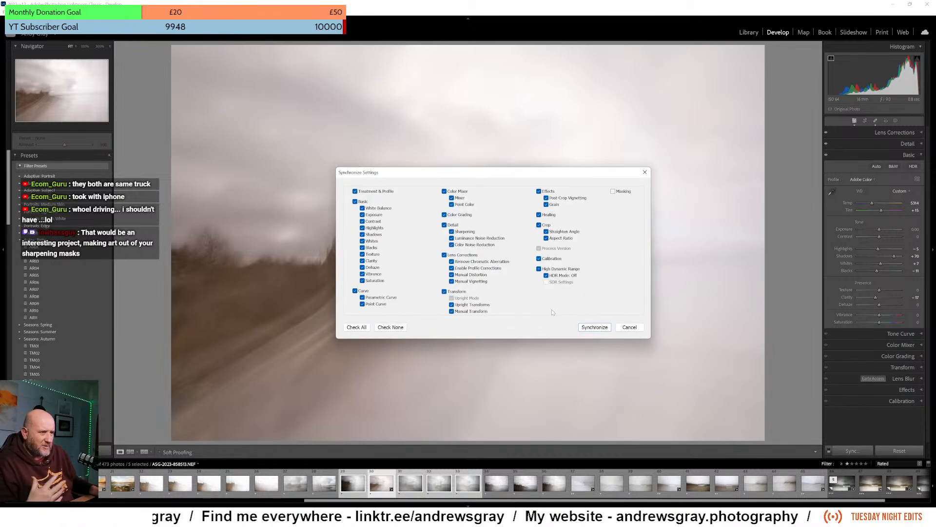
pyautogui.click(594, 326)
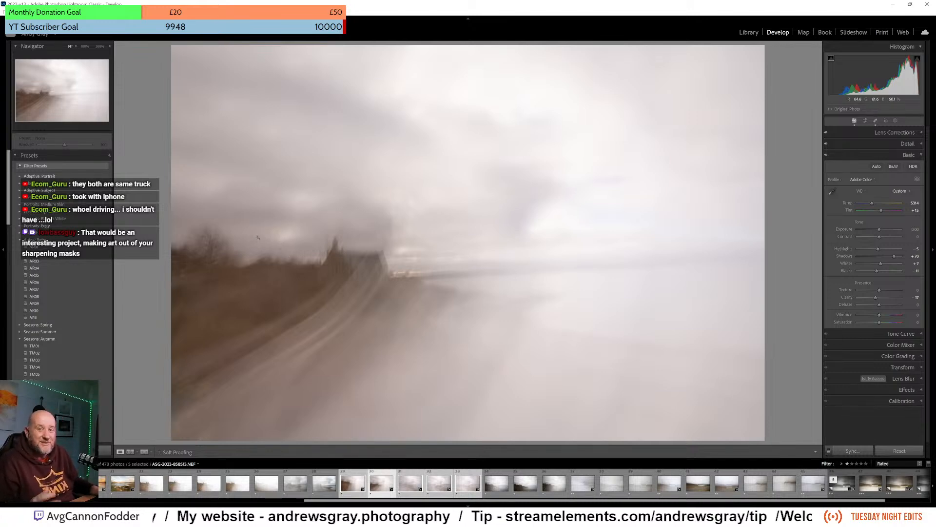
# - On ASG-2023-858507.NEF, set Clarity to -2 and Texture to +6
pyautogui.click(346, 488)
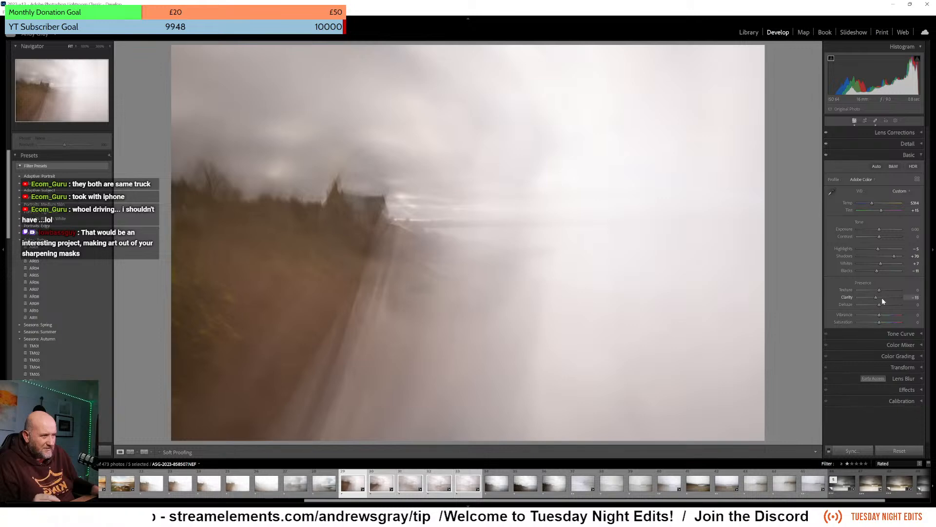
pyautogui.click(880, 298)
pyautogui.moveTo(878, 299); pyautogui.dragTo(885, 292)
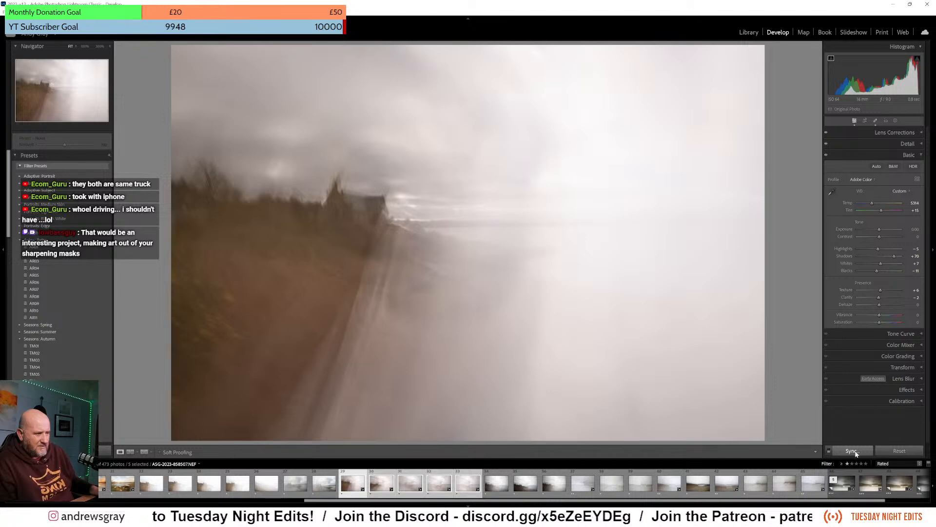
# - Open the five selected frames as layers in a single Photoshop document
pyautogui.rightClick(450, 240)
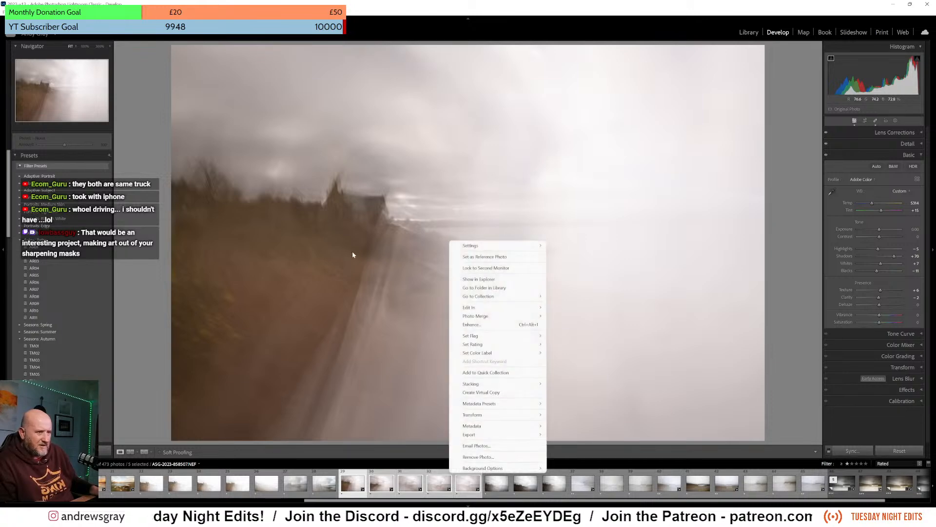
pyautogui.moveTo(509, 311)
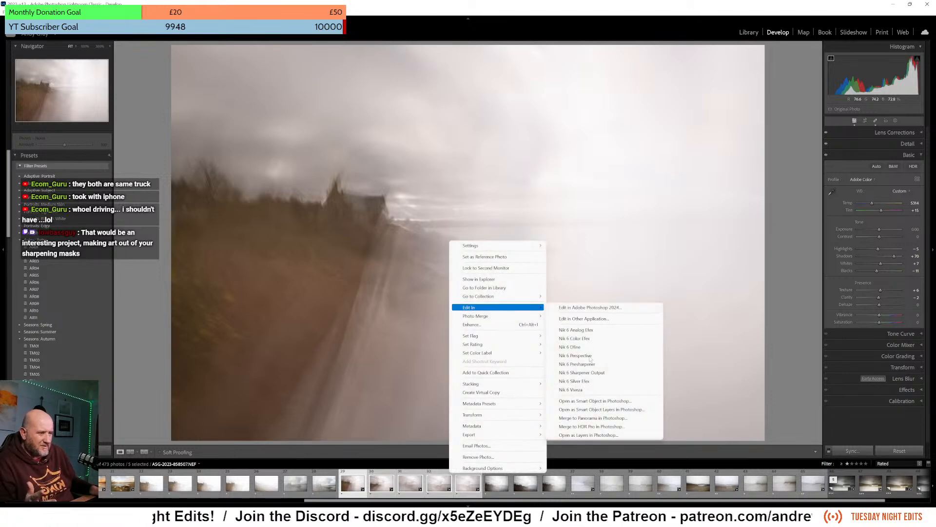
pyautogui.click(589, 435)
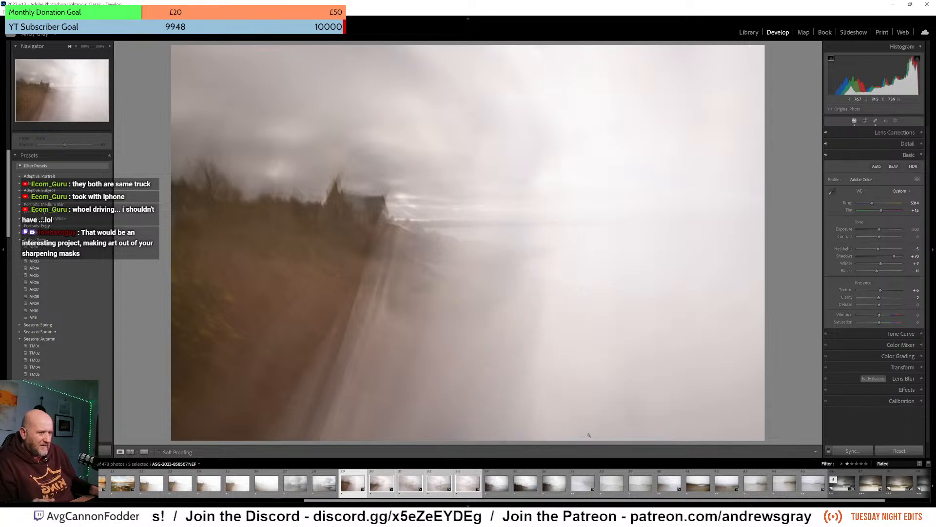
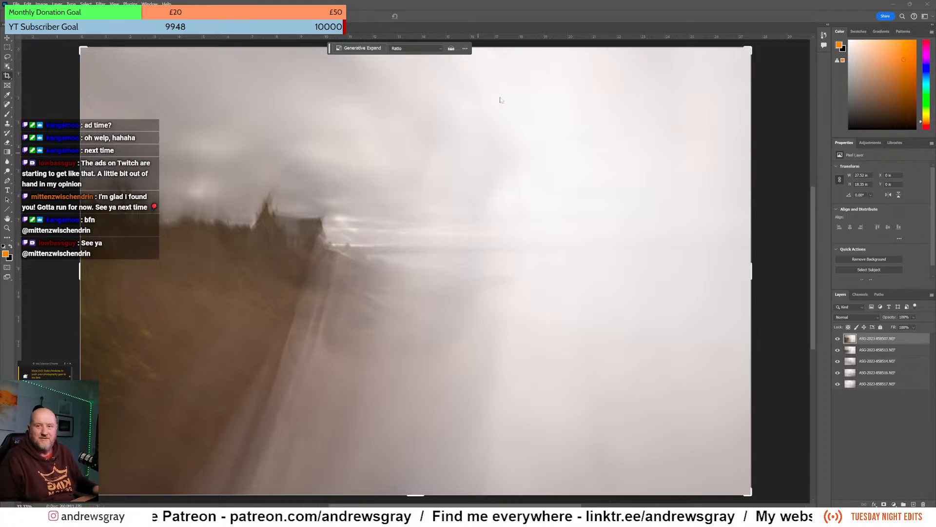
# - Set the blend mode of all five photo layers to Multiply
pyautogui.keyDown('shift'); pyautogui.click(881, 385); pyautogui.keyUp('shift')
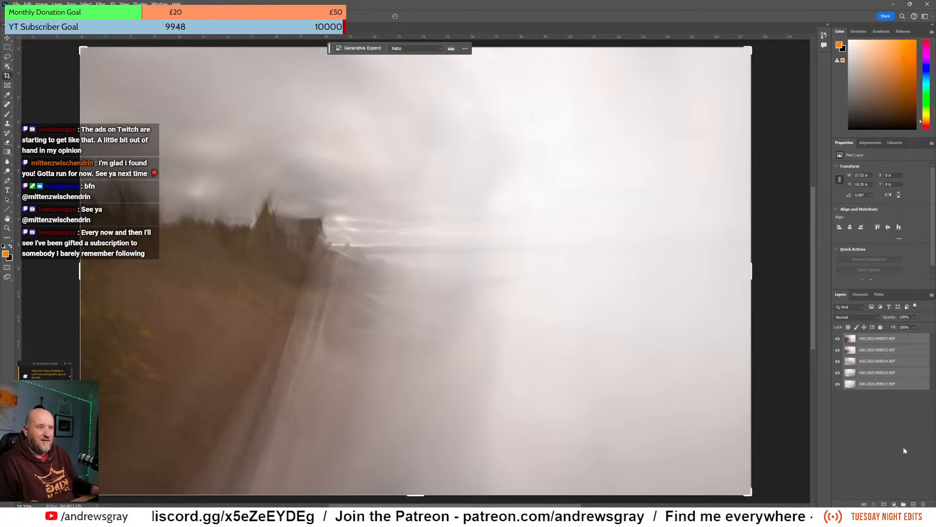
pyautogui.click(858, 317)
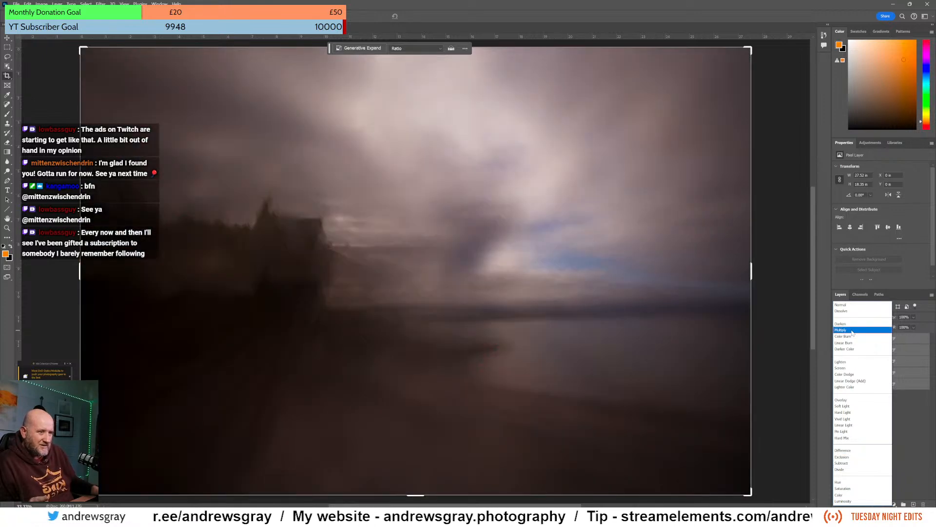
pyautogui.click(852, 333)
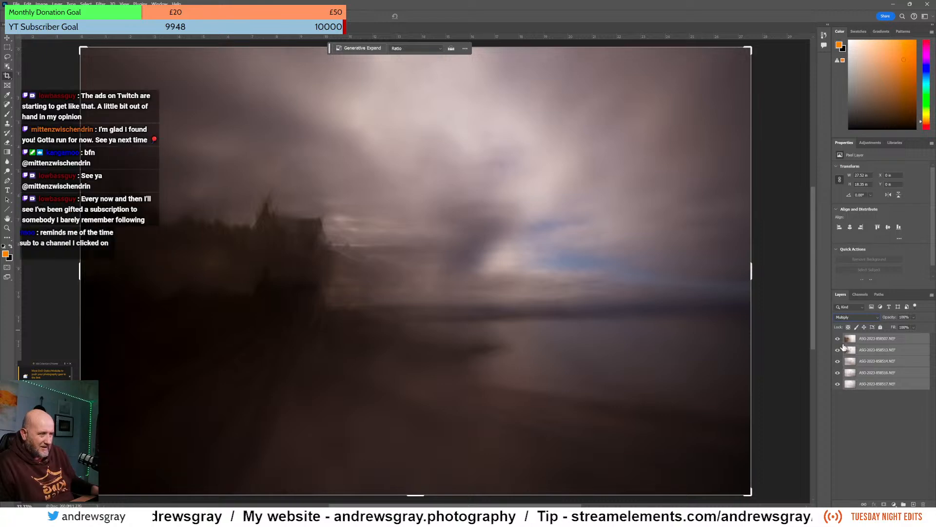
# - Hide the four layers above ASG-2023-858517.NEF, then show ASG-2023-858516.NEF and shift it slightly left over the bottom layer
pyautogui.click(838, 339)
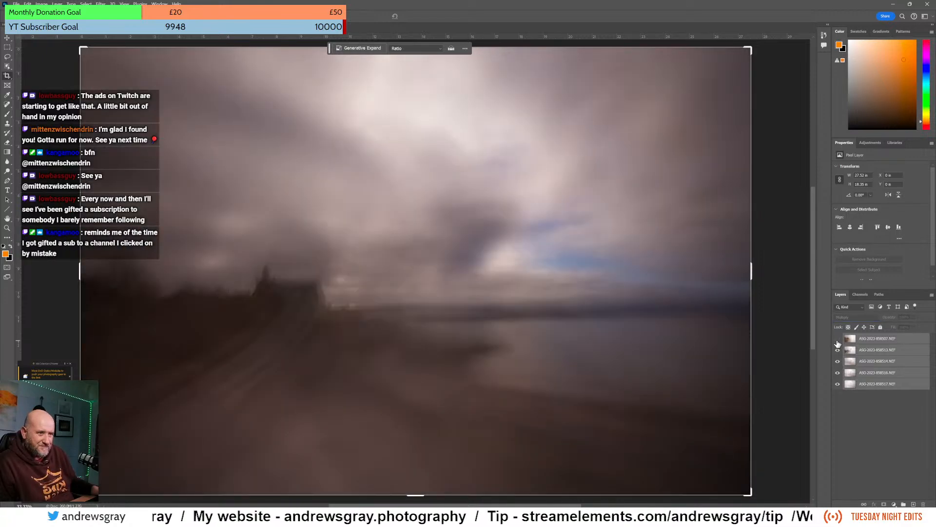
pyautogui.moveTo(838, 344); pyautogui.dragTo(835, 373)
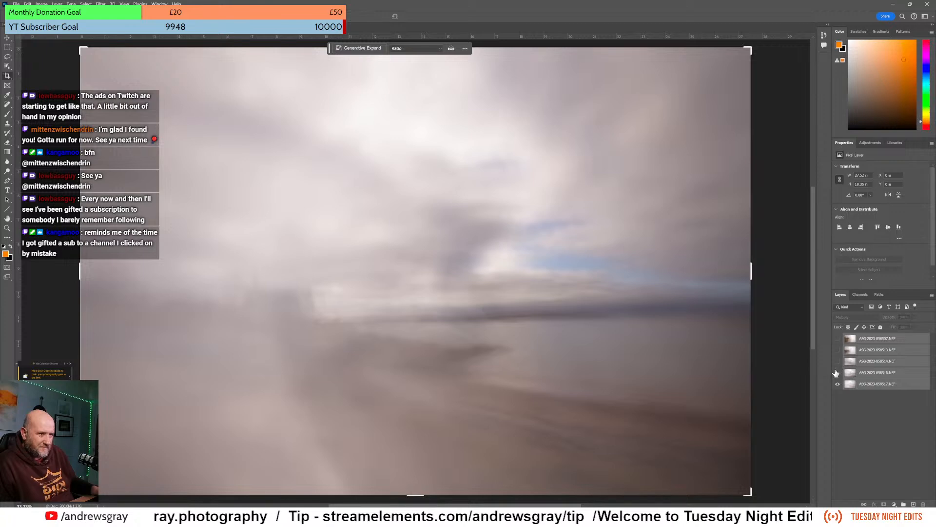
pyautogui.click(861, 373)
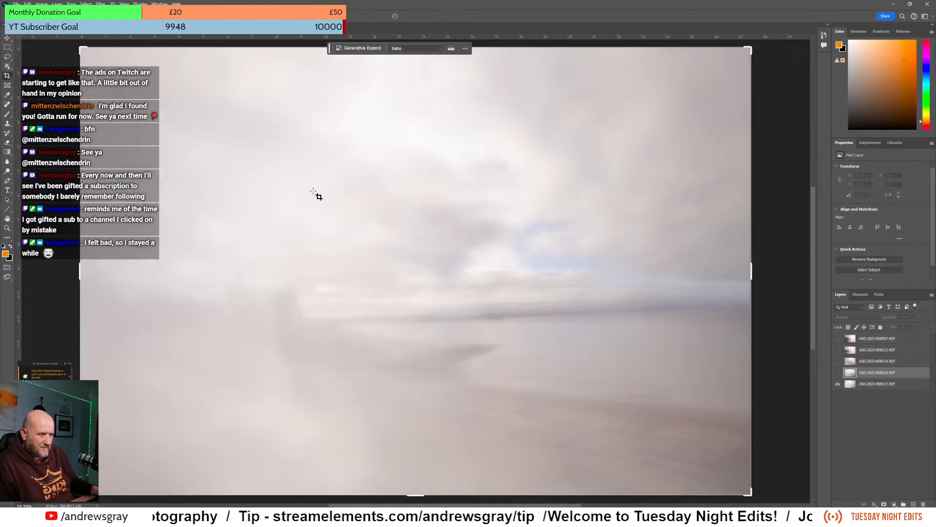
pyautogui.click(8, 38)
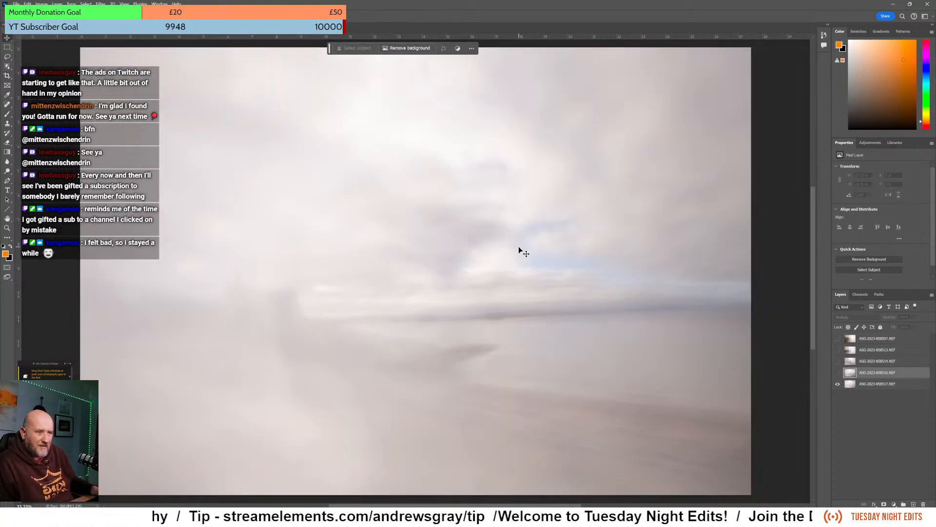
pyautogui.click(837, 373)
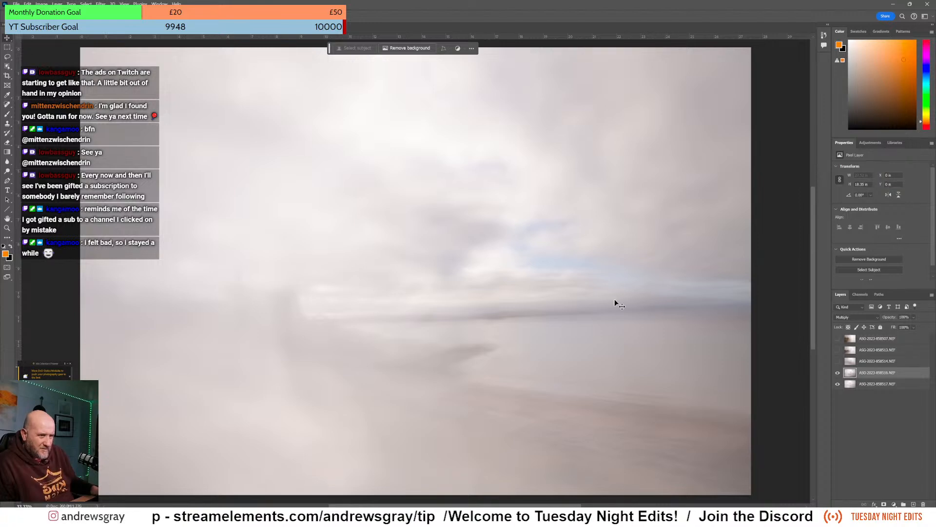
pyautogui.moveTo(604, 279); pyautogui.dragTo(578, 276)
# - Show ASG-2023-858514.NEF and ASG-2023-858513.NEF and move both to about X -0.85 in, with Y about 0.54 in and 0.37 in respectively
pyautogui.click(837, 365)
pyautogui.click(873, 360)
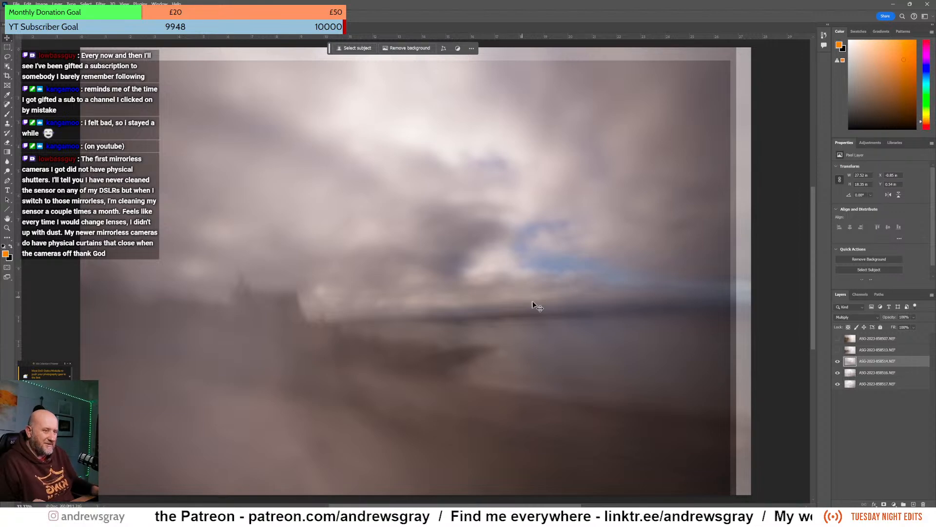
pyautogui.click(838, 350)
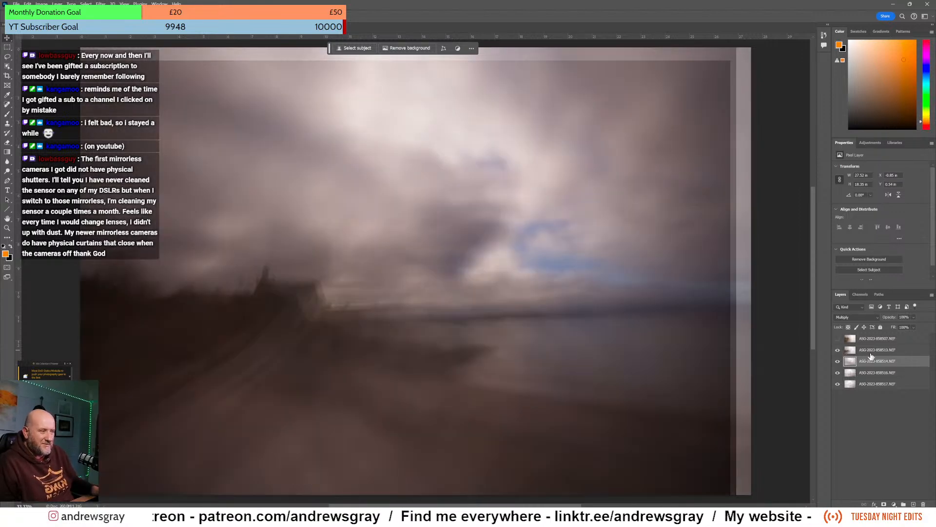
pyautogui.click(870, 352)
pyautogui.moveTo(591, 337); pyautogui.dragTo(568, 346)
pyautogui.moveTo(566, 344)
pyautogui.mouseDown()
pyautogui.moveTo(545, 353)
pyautogui.moveTo(577, 345)
pyautogui.moveTo(570, 347)
pyautogui.mouseUp()
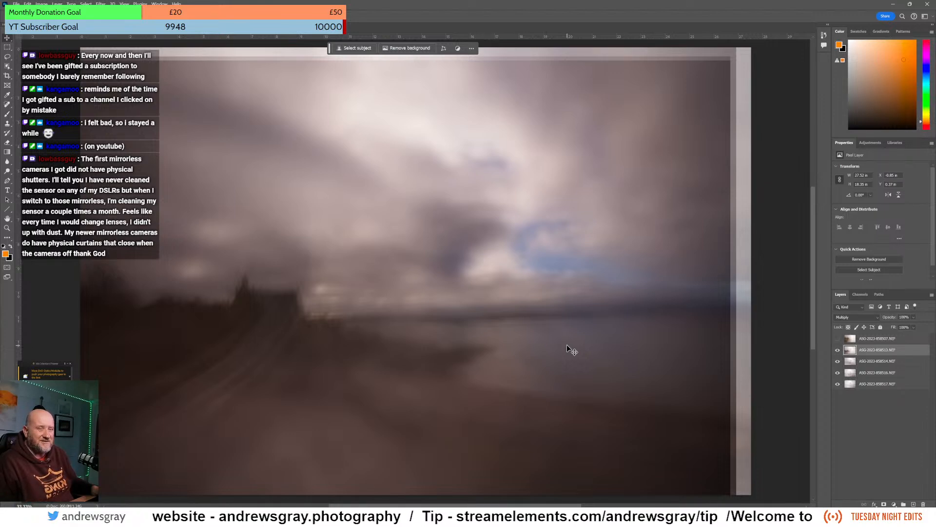
# - Show ASG-2023-858507.NEF and move it to about X -0.85 in, Y 2.9 in so its church overlaps the other frames' church
pyautogui.click(838, 339)
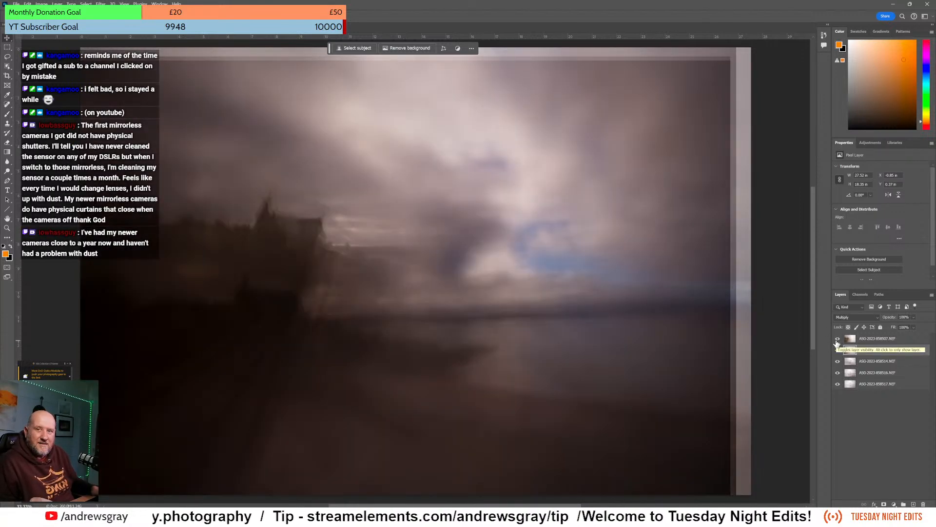
pyautogui.click(876, 339)
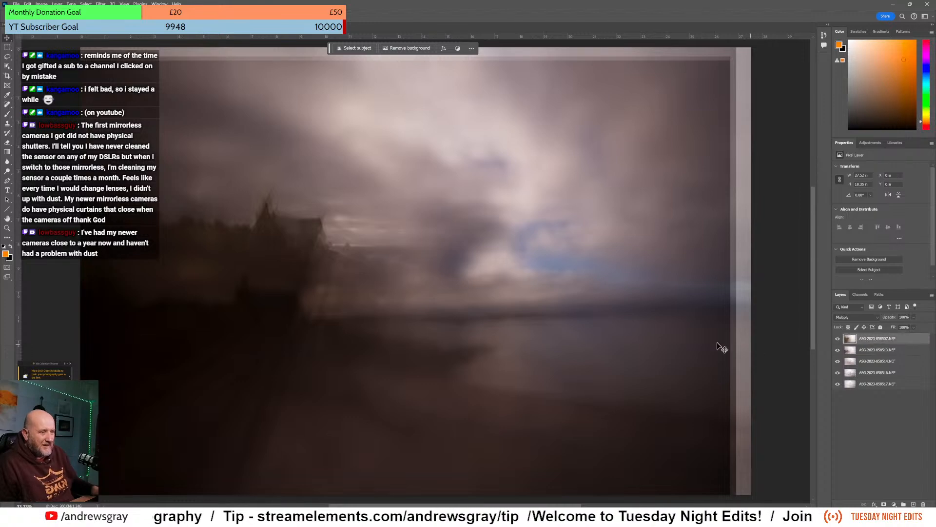
pyautogui.moveTo(652, 318); pyautogui.dragTo(631, 387)
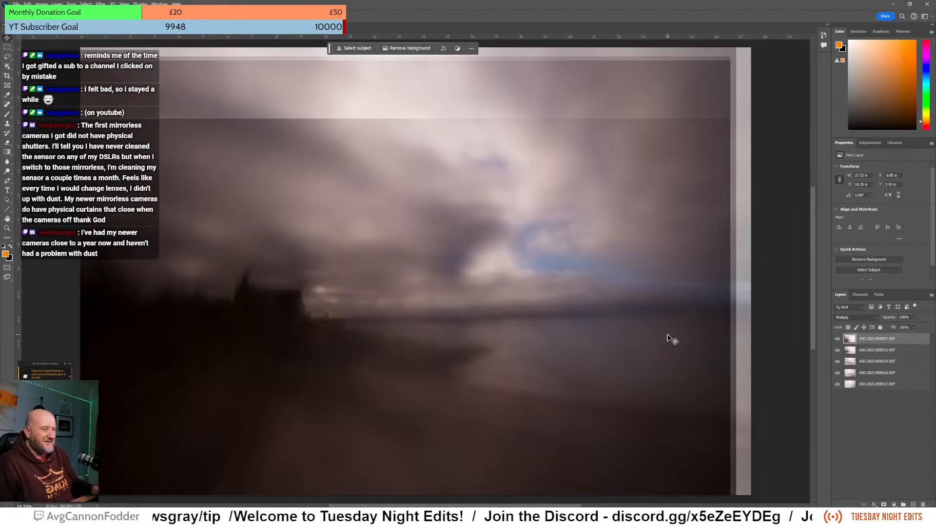
# - Compare the blend with individual frames switched off, and hide the ASG-2023-858513.NEF and ASG-2023-858516.NEF layers
pyautogui.click(838, 340)
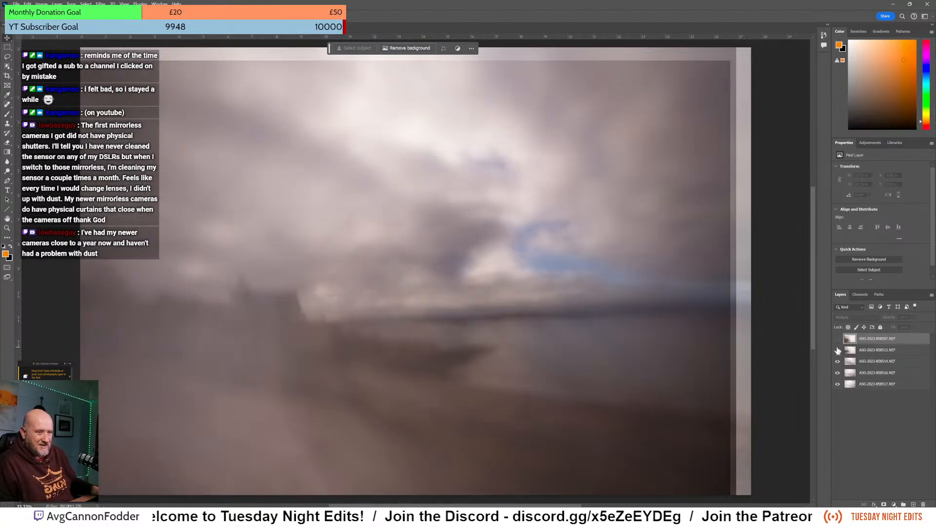
pyautogui.click(838, 338)
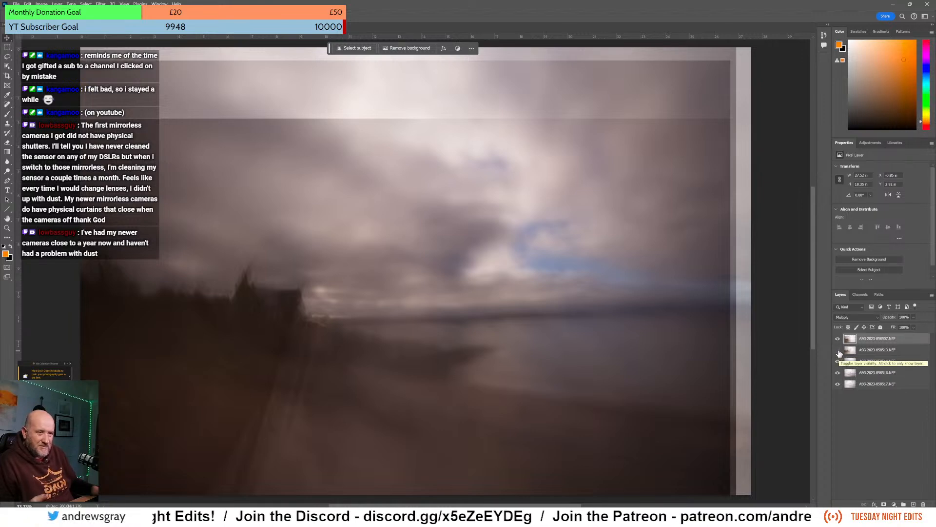
pyautogui.click(838, 351)
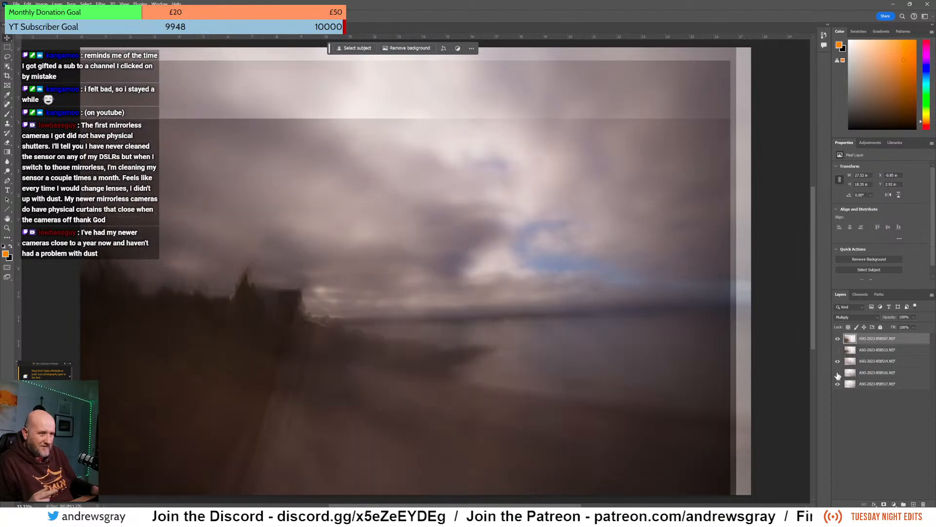
pyautogui.click(839, 374)
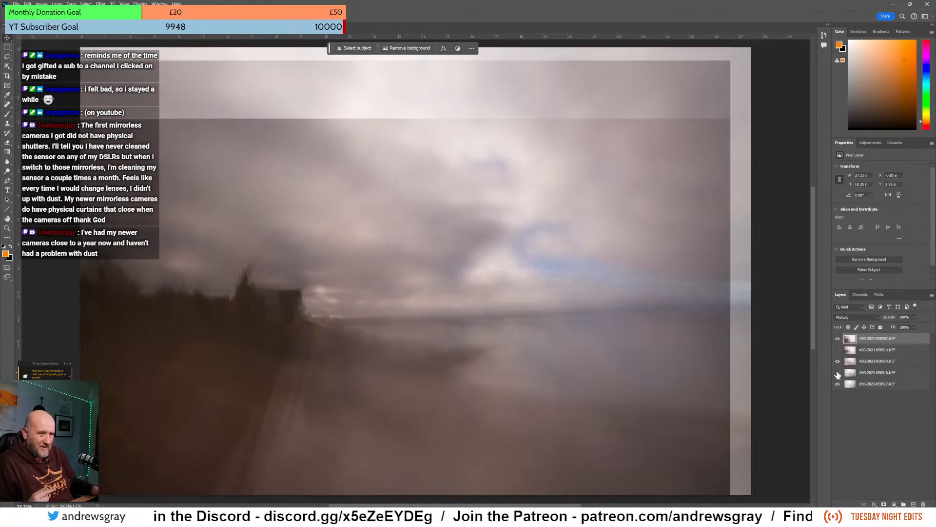
pyautogui.click(839, 361)
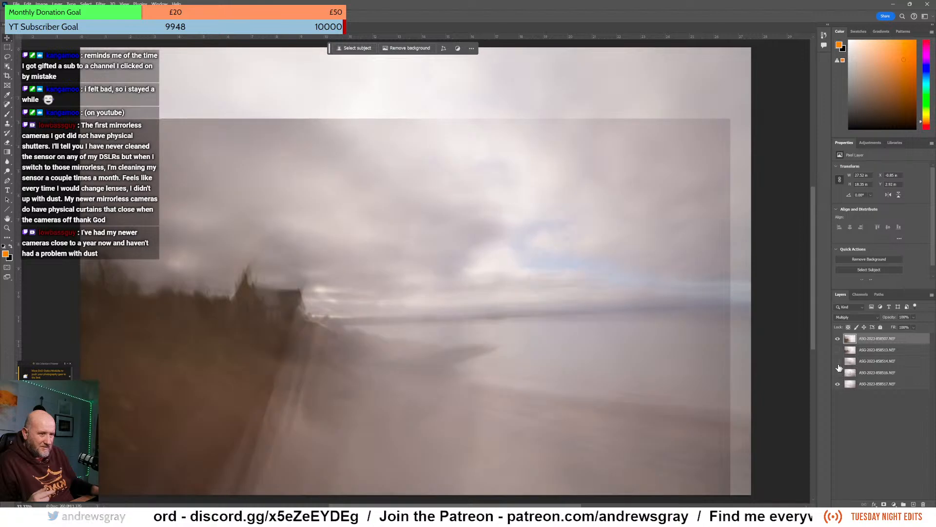
pyautogui.click(838, 362)
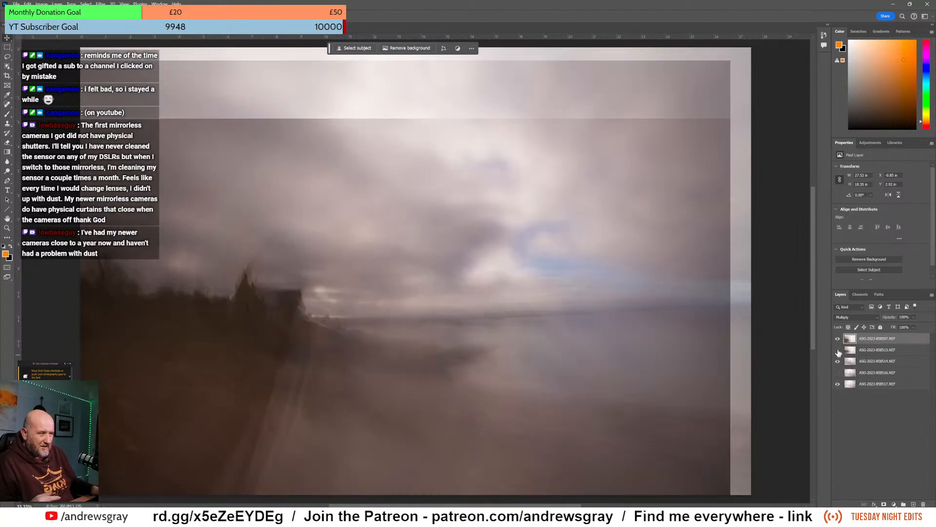
# - Compare the blend with and without the ASG-2023-858513.NEF, ASG-2023-858516.NEF and ASG-2023-858517.NEF layers
pyautogui.click(838, 351)
pyautogui.click(838, 350)
pyautogui.click(837, 350)
pyautogui.click(838, 350)
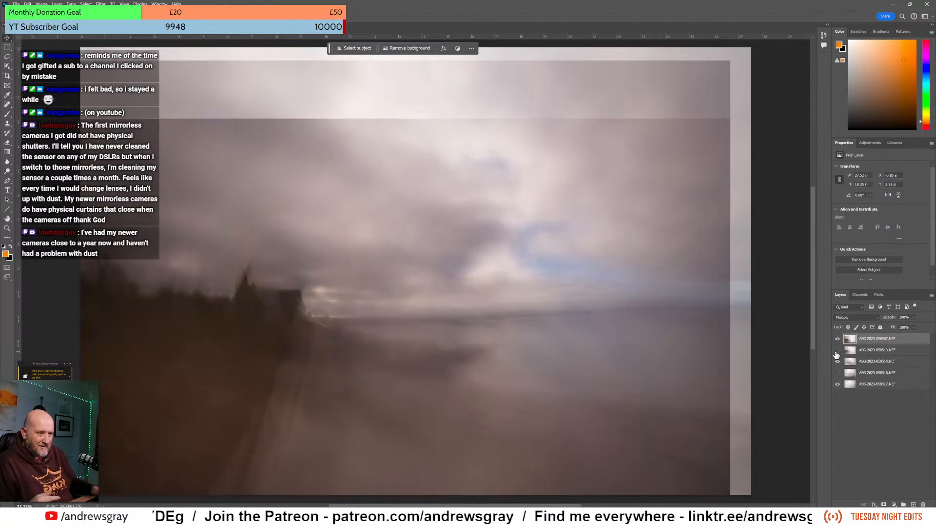
pyautogui.click(839, 375)
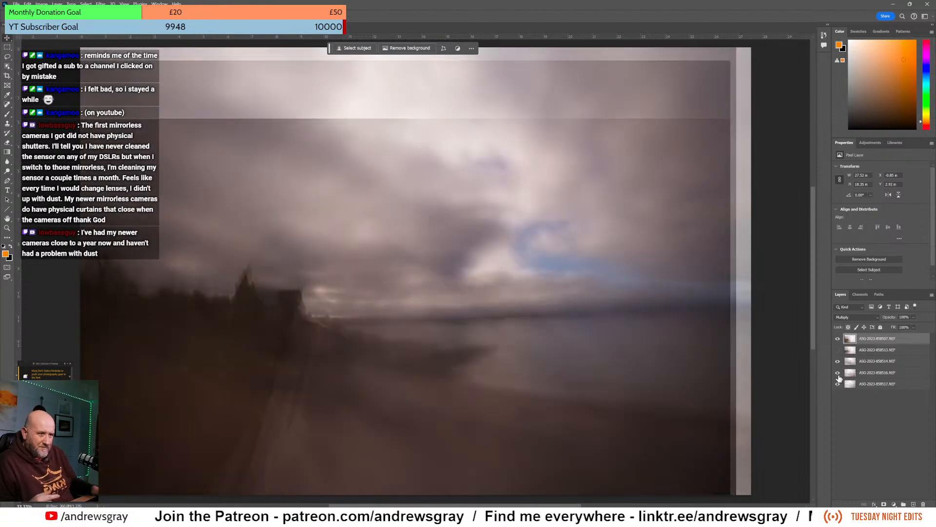
pyautogui.click(838, 374)
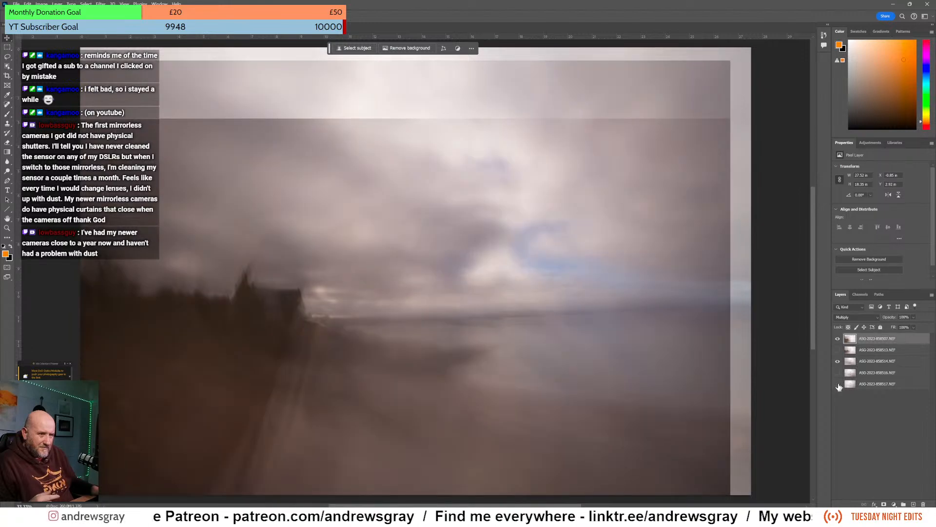
pyautogui.click(839, 384)
pyautogui.click(838, 384)
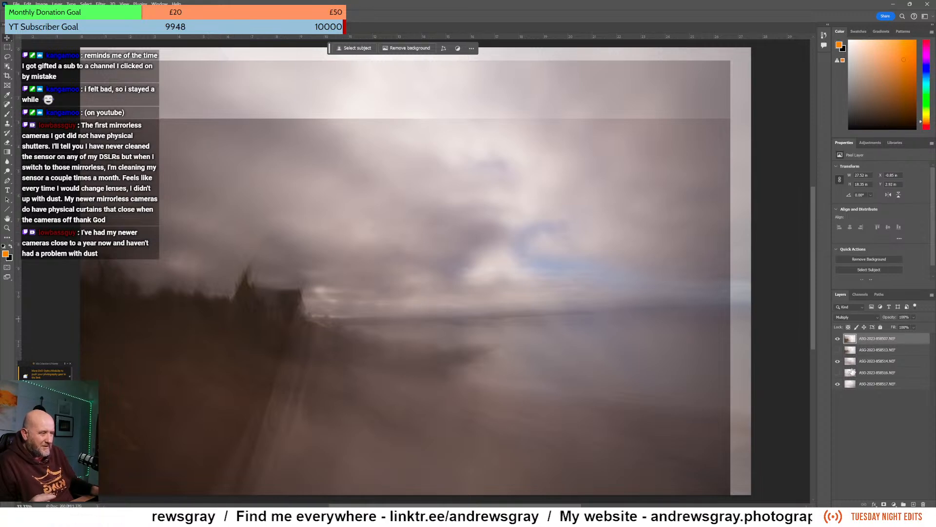
# - Compare the blend with and without ASG-2023-858514.NEF and leave that layer hidden
pyautogui.click(839, 362)
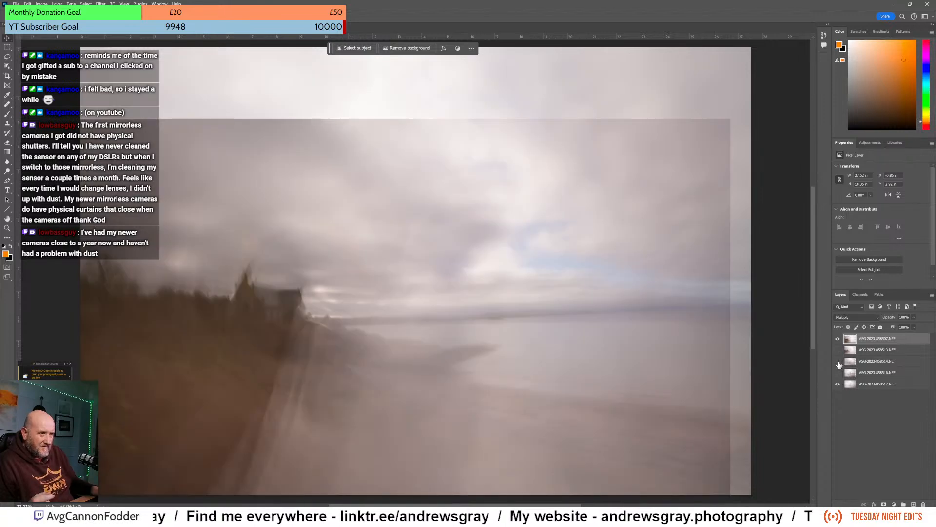
pyautogui.click(839, 362)
pyautogui.click(839, 362)
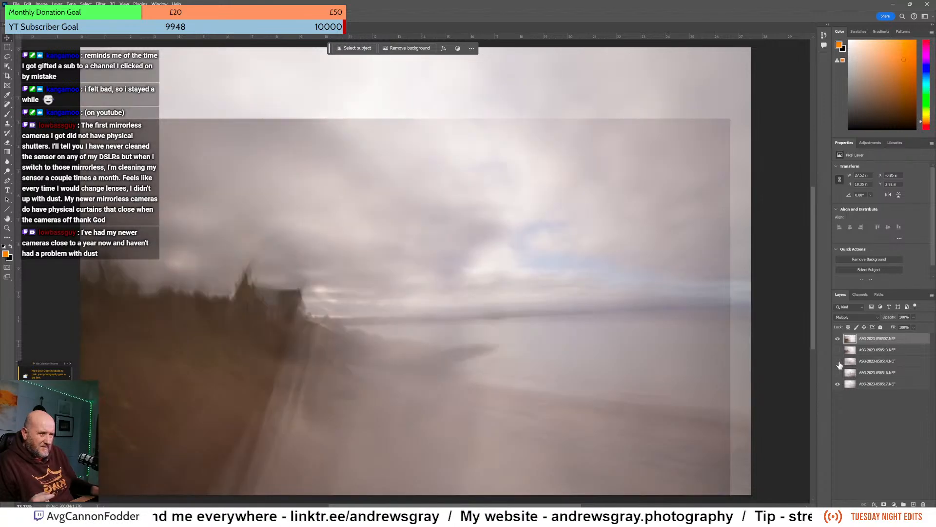
pyautogui.click(839, 361)
pyautogui.click(839, 362)
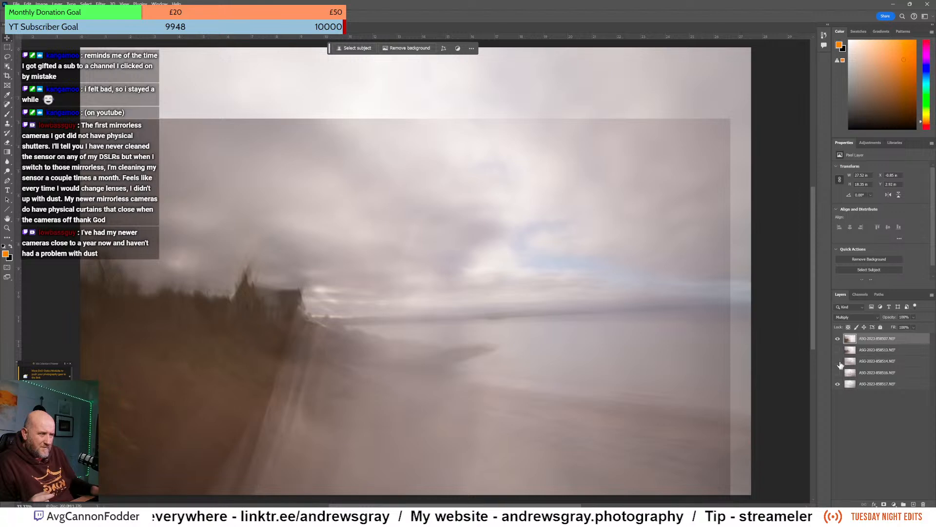
# - Show ASG-2023-858514.NEF again and compare the blend with the ASG-2023-858507.NEF, ASG-2023-858514.NEF and ASG-2023-858517.NEF layers switched off
pyautogui.click(839, 362)
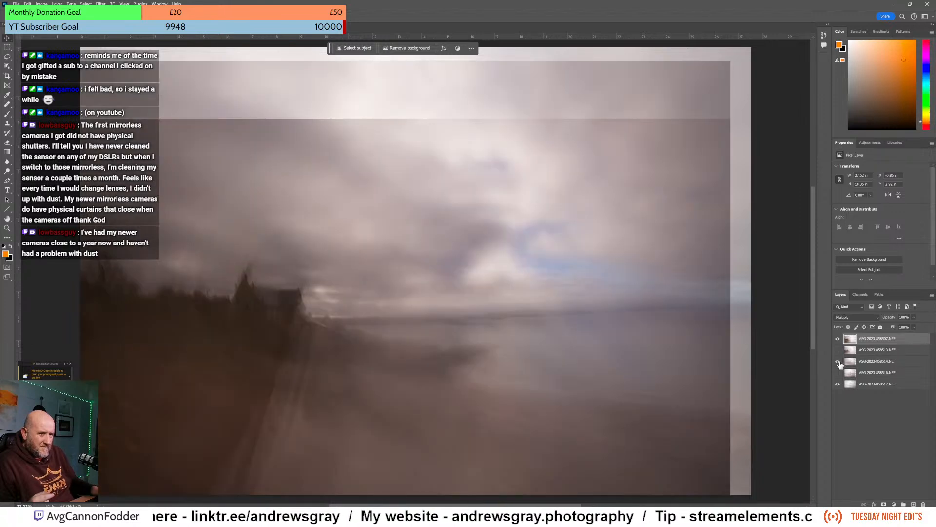
pyautogui.click(838, 339)
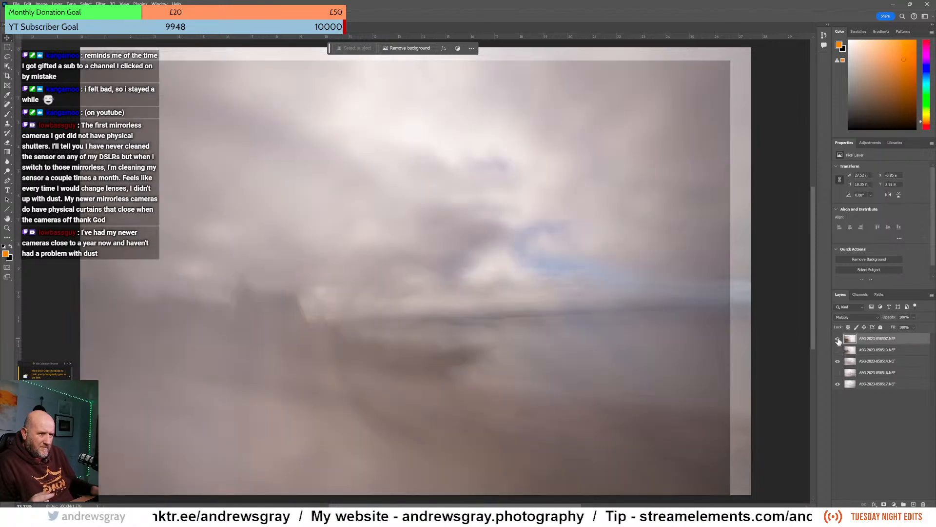
pyautogui.click(838, 339)
pyautogui.click(838, 384)
pyautogui.click(838, 362)
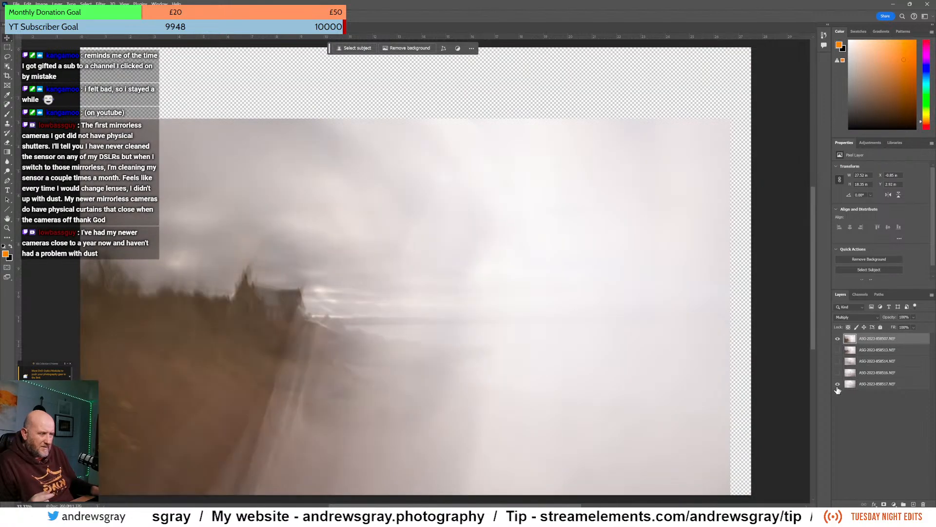
pyautogui.click(838, 384)
pyautogui.click(838, 362)
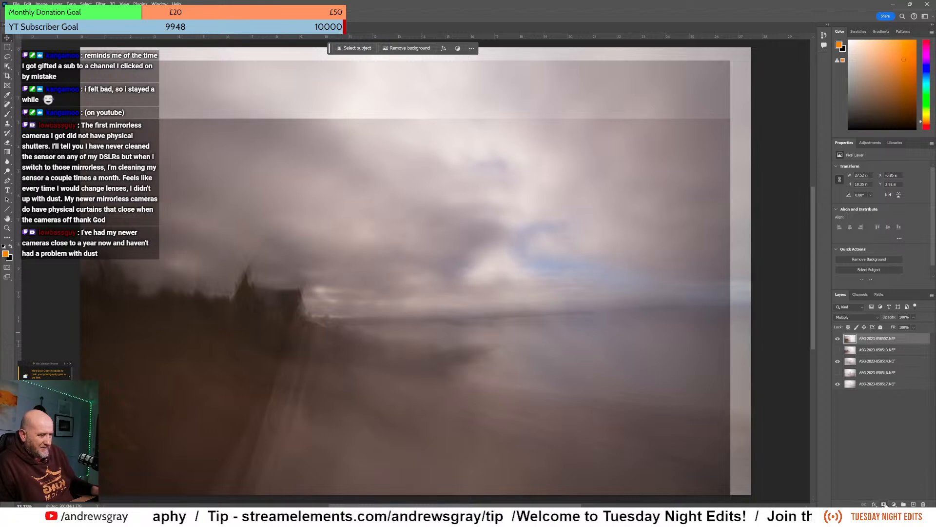
# - Add a layer mask to ASG-2023-858507.NEF and fill it with a black-to-white gradient from the upper sky down to the horizon
pyautogui.click(884, 504)
pyautogui.click(6, 152)
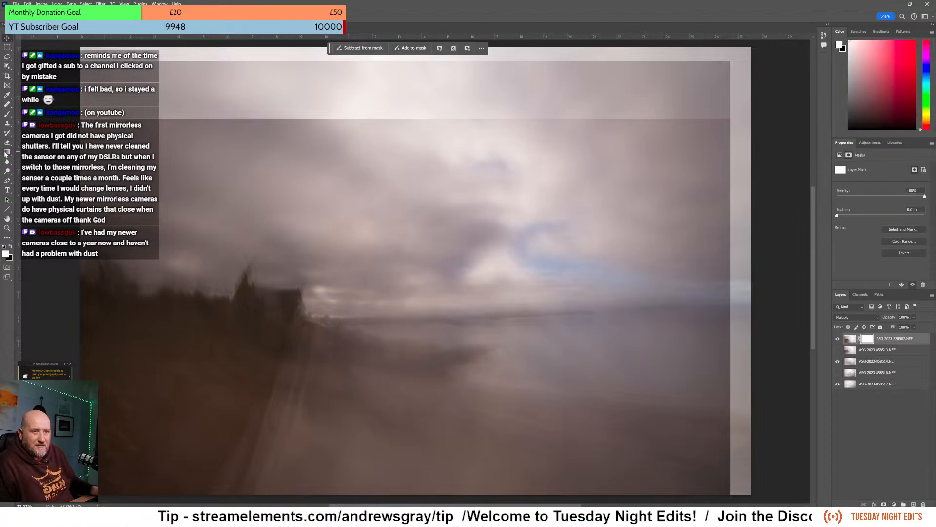
pyautogui.moveTo(335, 299); pyautogui.dragTo(333, 209)
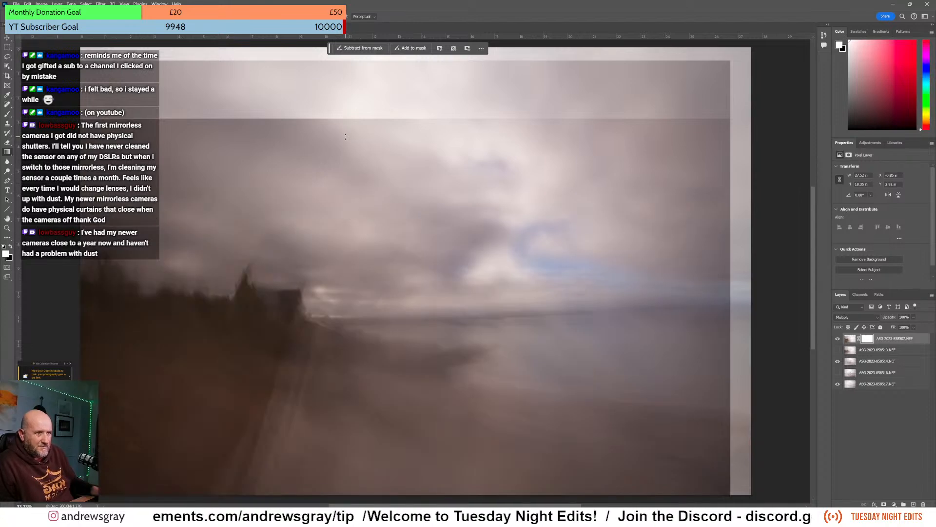
pyautogui.moveTo(345, 129); pyautogui.dragTo(337, 301)
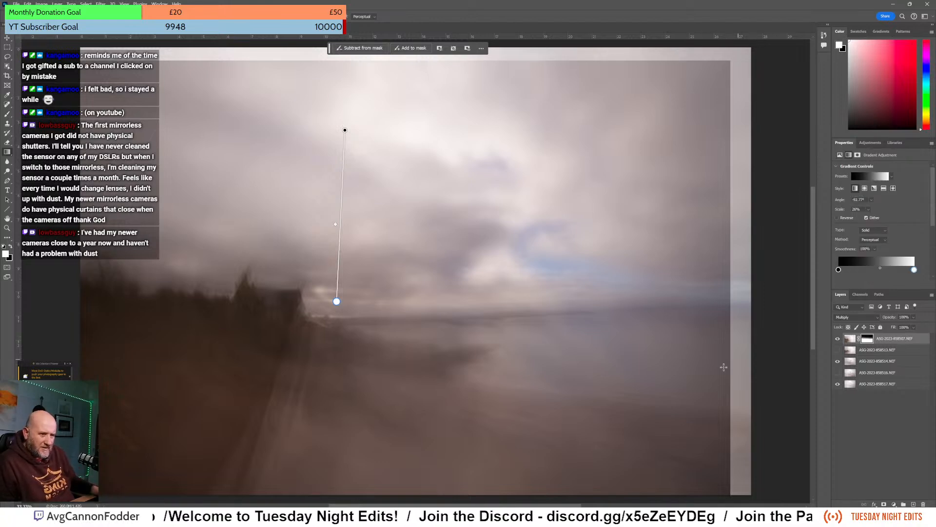
# - Compare the blend with and without the masked ASG-2023-858507.NEF layer and the ASG-2023-858514.NEF layer
pyautogui.click(838, 339)
pyautogui.click(838, 339)
pyautogui.click(838, 350)
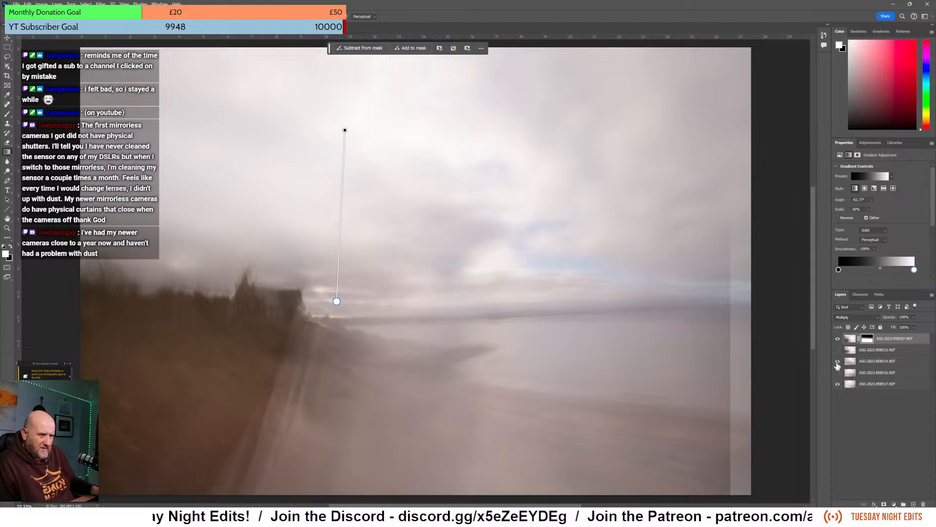
pyautogui.click(837, 363)
pyautogui.click(838, 363)
pyautogui.click(838, 364)
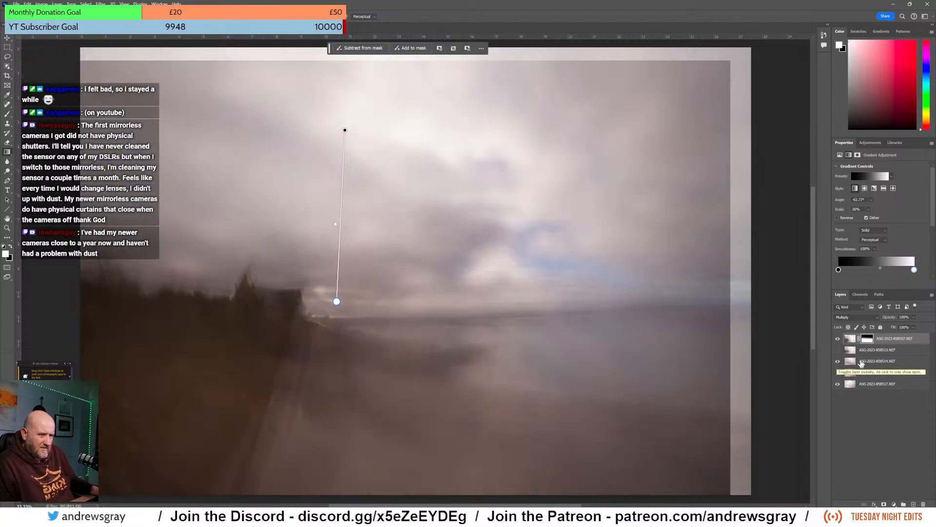
# - Lower the opacity of the ASG-2023-858514.NEF layer to about 71%
pyautogui.click(852, 362)
pyautogui.click(914, 318)
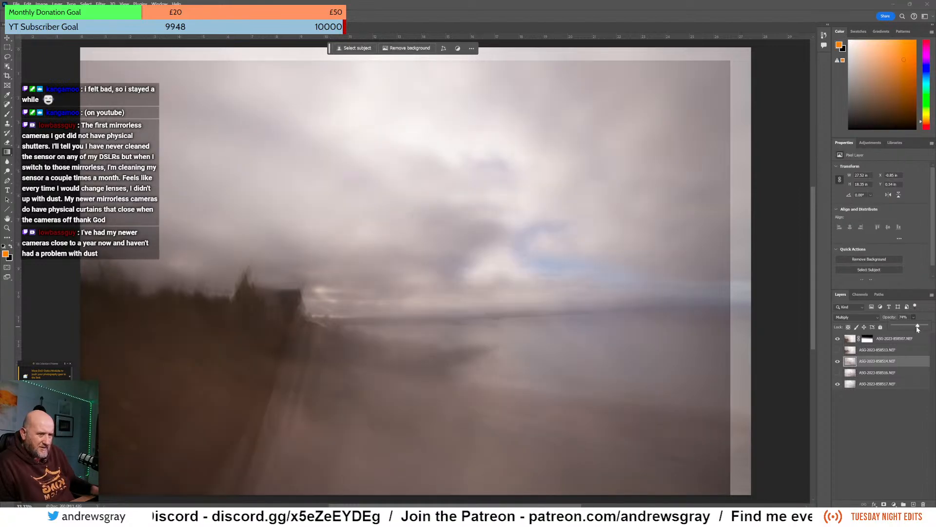
pyautogui.moveTo(917, 328); pyautogui.dragTo(920, 332)
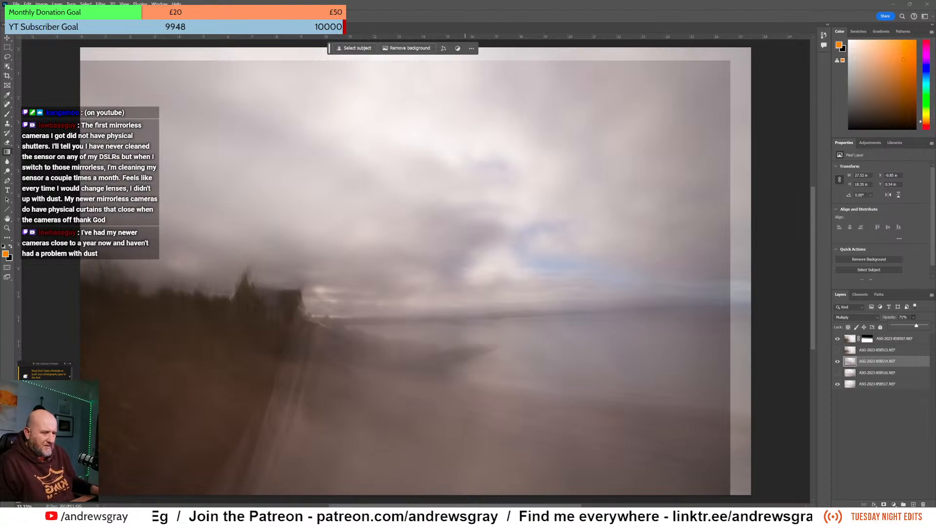
pyautogui.click(493, 517)
pyautogui.click(474, 480)
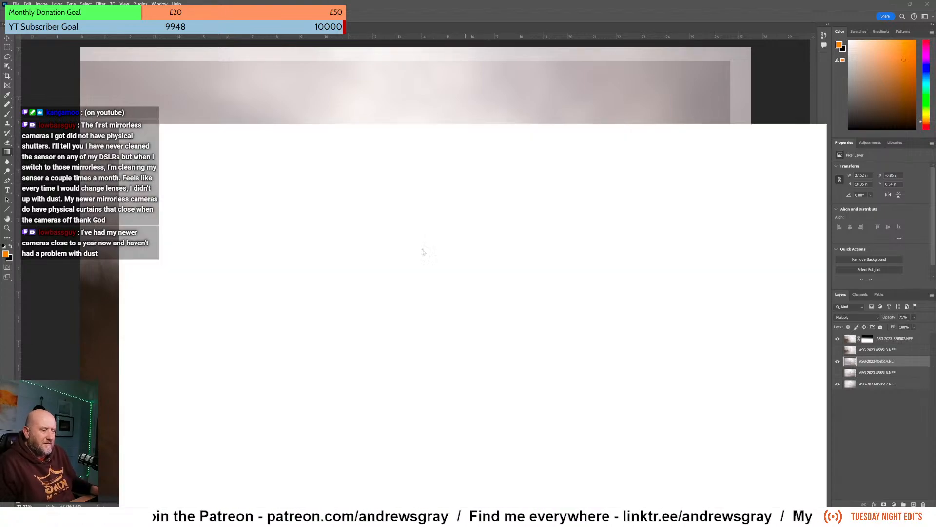
pyautogui.moveTo(375, 10); pyautogui.dragTo(935, 34)
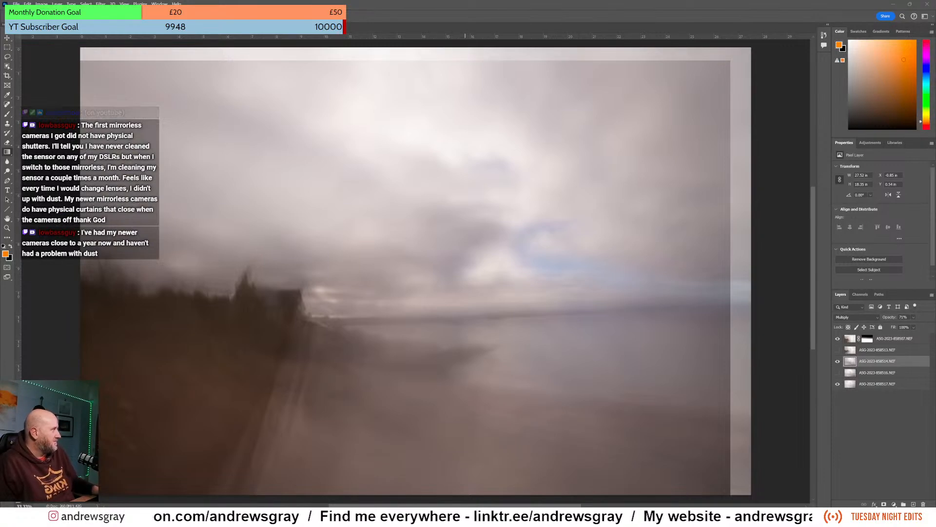
pyautogui.hotkey('alt', 'Tab')
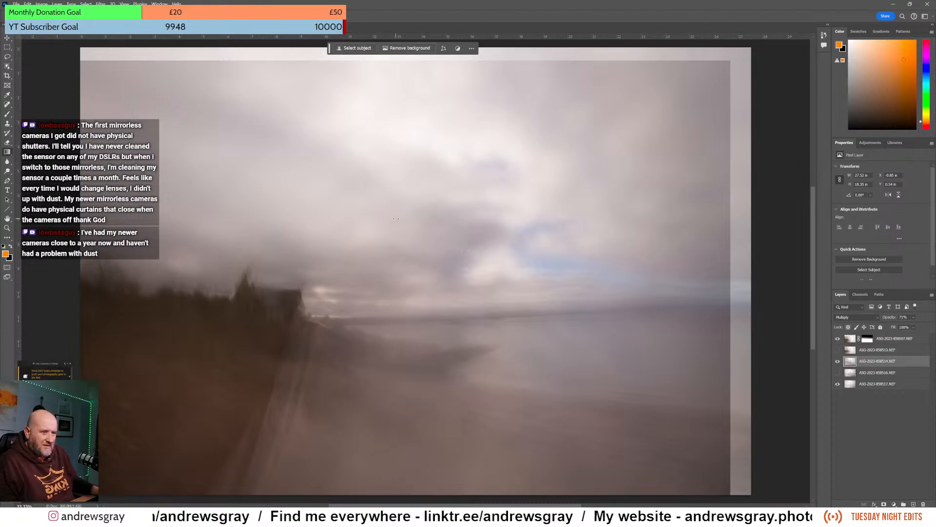
# - Crop the image slightly inside its upper and side edges so the visible borders of the offset frames are removed
pyautogui.click(7, 76)
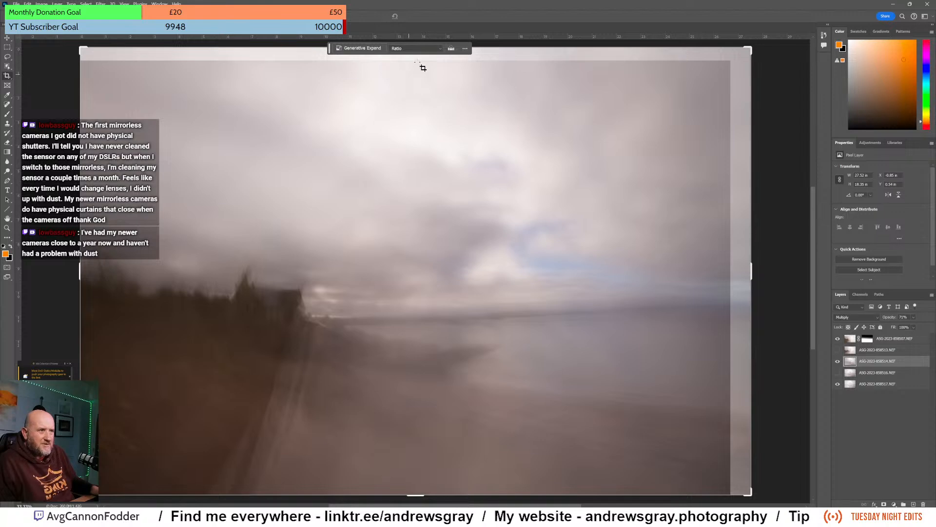
pyautogui.scroll(-2, 296, 93)
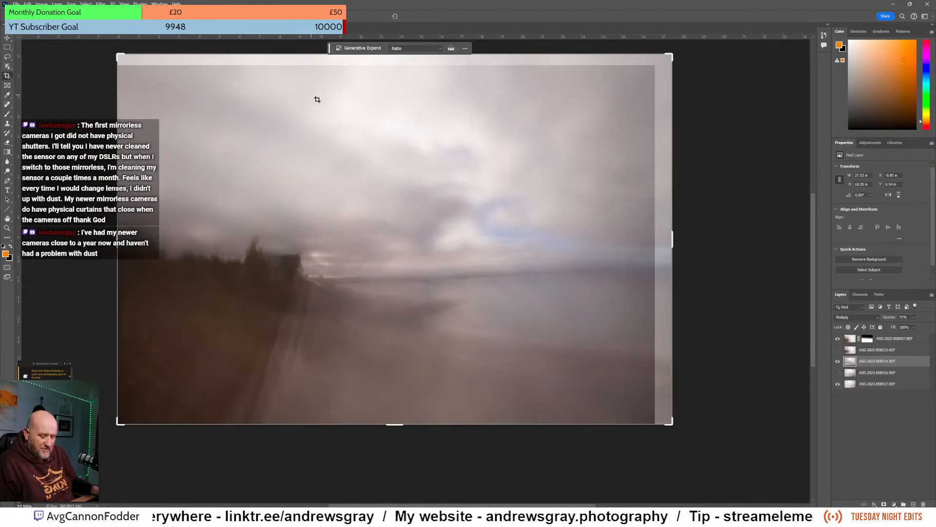
pyautogui.moveTo(311, 91); pyautogui.dragTo(313, 123)
pyautogui.moveTo(392, 86); pyautogui.dragTo(393, 91)
pyautogui.moveTo(678, 277); pyautogui.dragTo(667, 274)
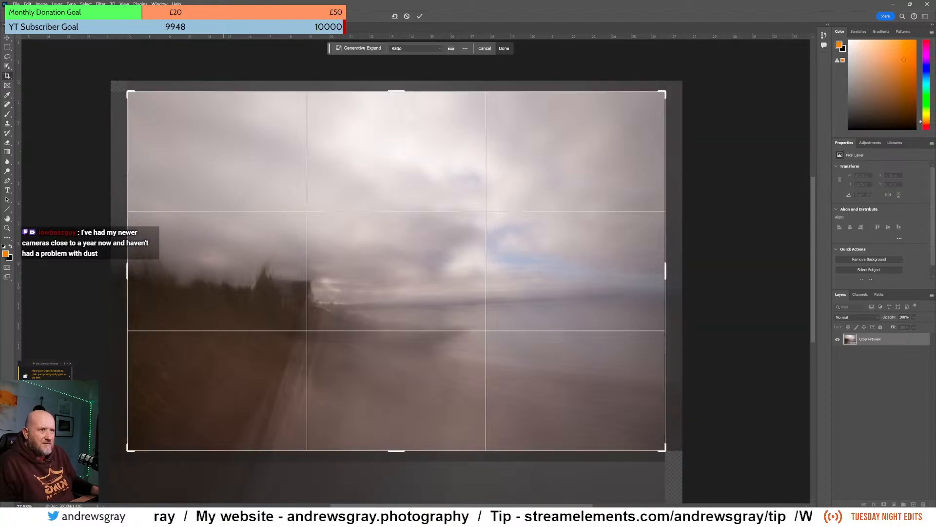
pyautogui.click(419, 16)
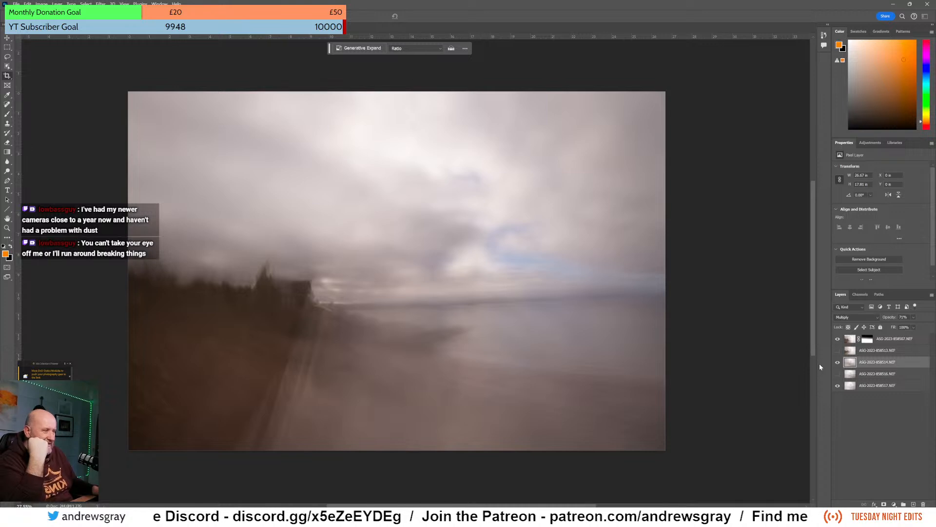
# - Compare the cropped blend with and without the ASG-2023-858514.NEF layer
pyautogui.click(838, 362)
pyautogui.click(838, 364)
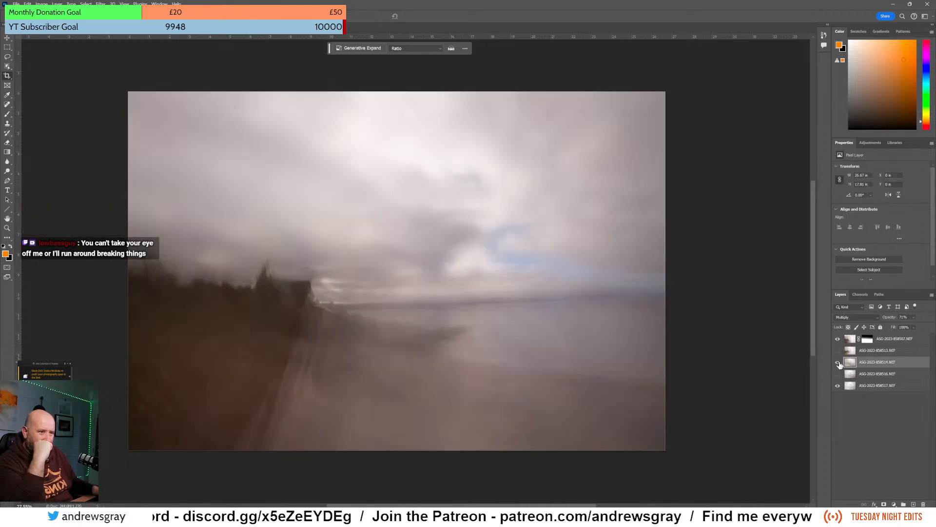
pyautogui.click(839, 363)
pyautogui.click(838, 363)
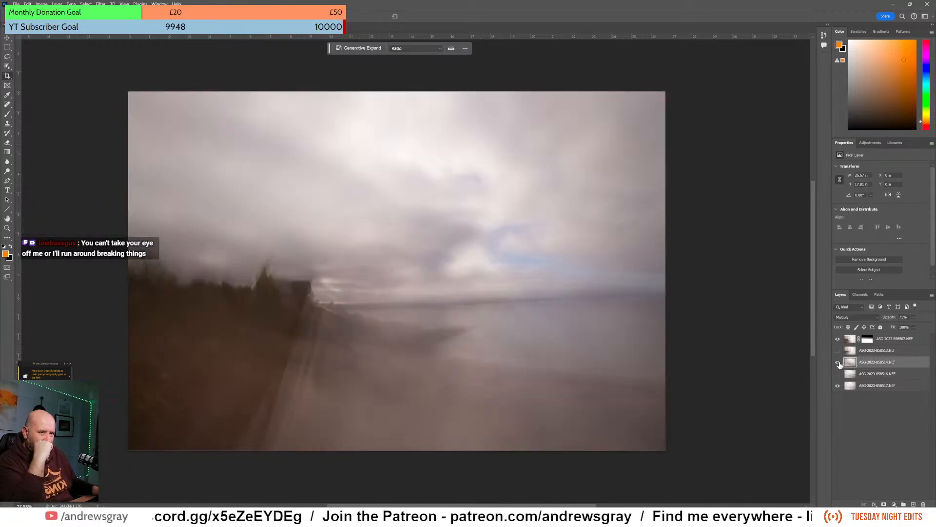
pyautogui.click(839, 363)
pyautogui.click(838, 363)
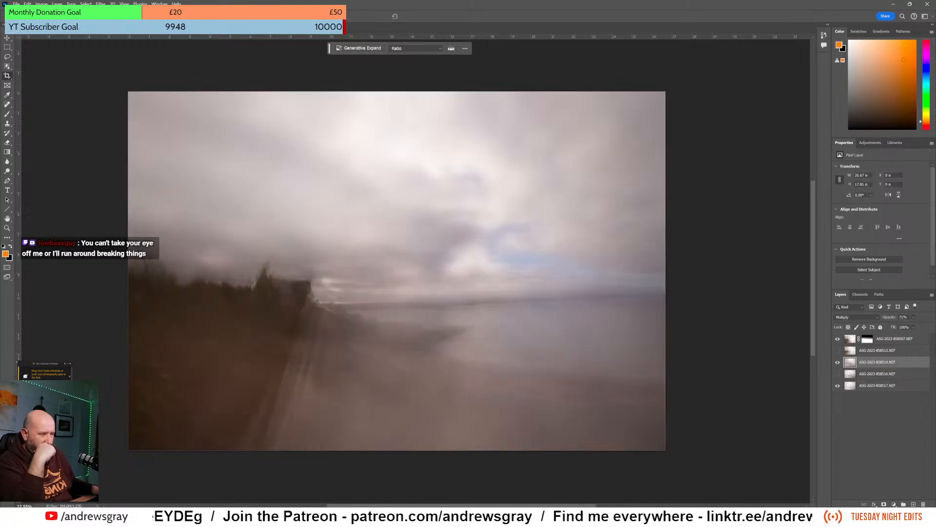
# - Add a layer mask to ASG-2023-858514.NEF and brush black over the dark grassy bank to lighten it
pyautogui.click(884, 504)
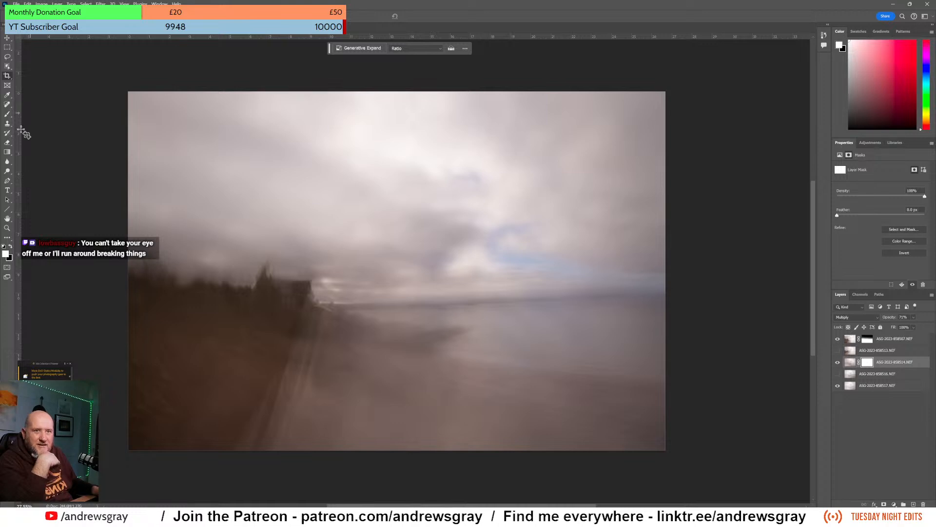
pyautogui.click(8, 114)
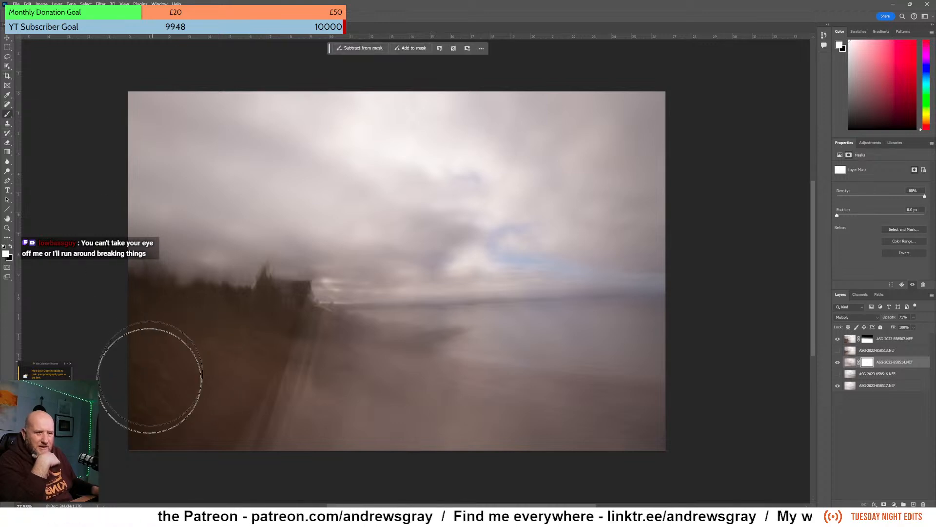
pyautogui.click(10, 247)
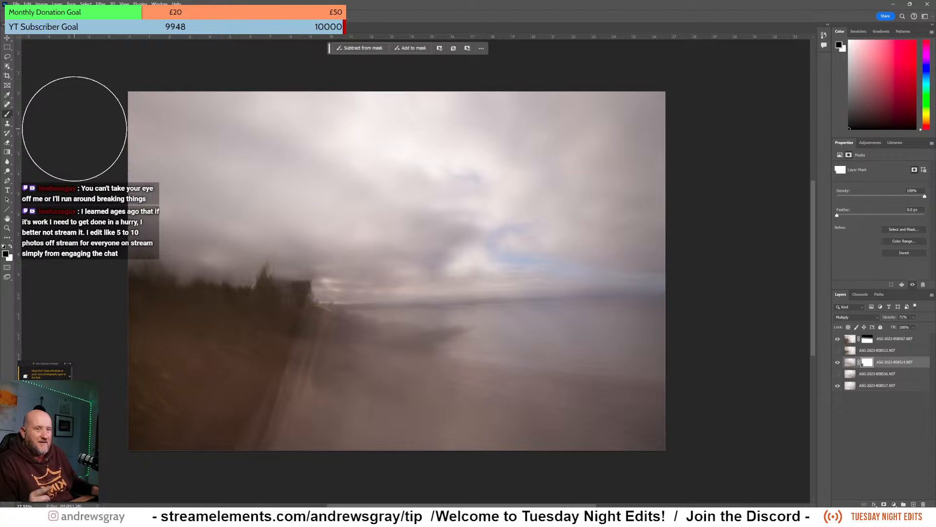
pyautogui.scroll(-2, 74, 129)
pyautogui.scroll(3, 75, 129)
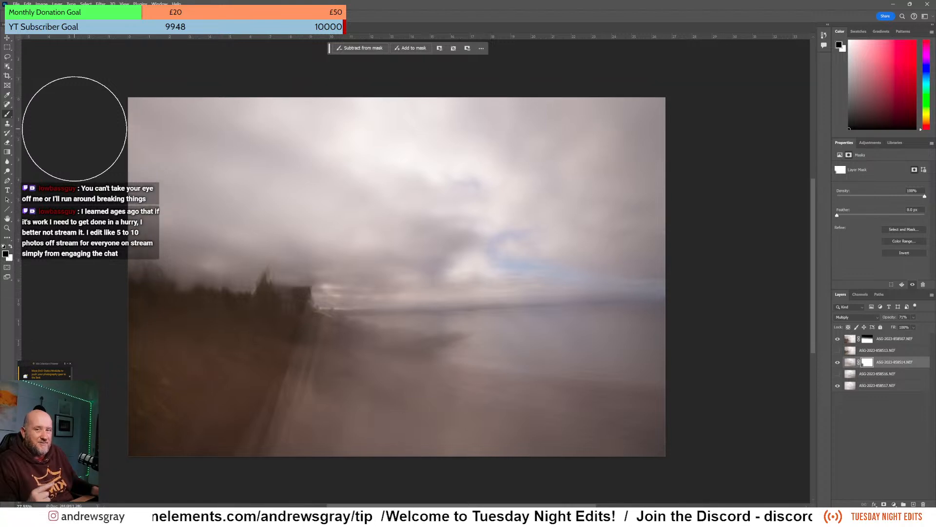
pyautogui.scroll(3, 75, 128)
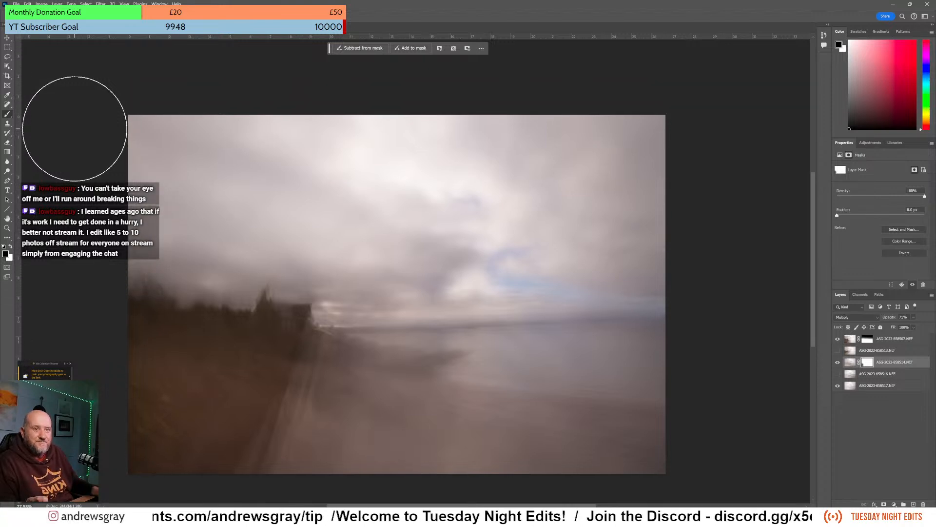
pyautogui.scroll(-3, 74, 129)
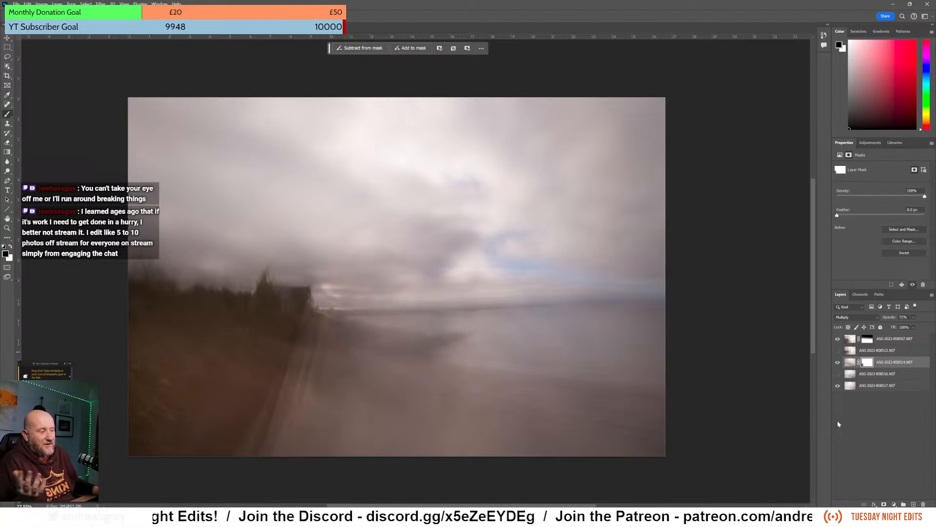
# - Add a Hue/Saturation adjustment above all frames with hue about +18, saturation about +13 and slightly raised lightness
pyautogui.click(905, 344)
pyautogui.click(869, 142)
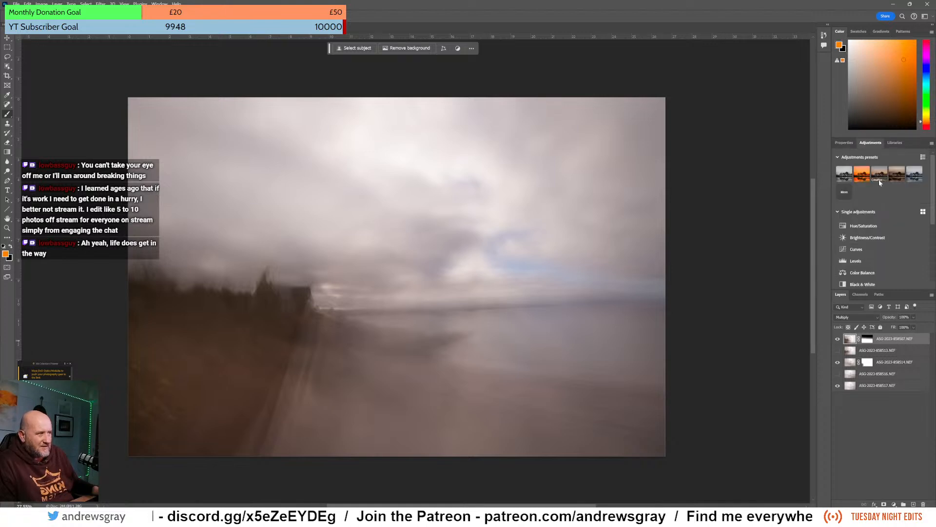
pyautogui.click(868, 226)
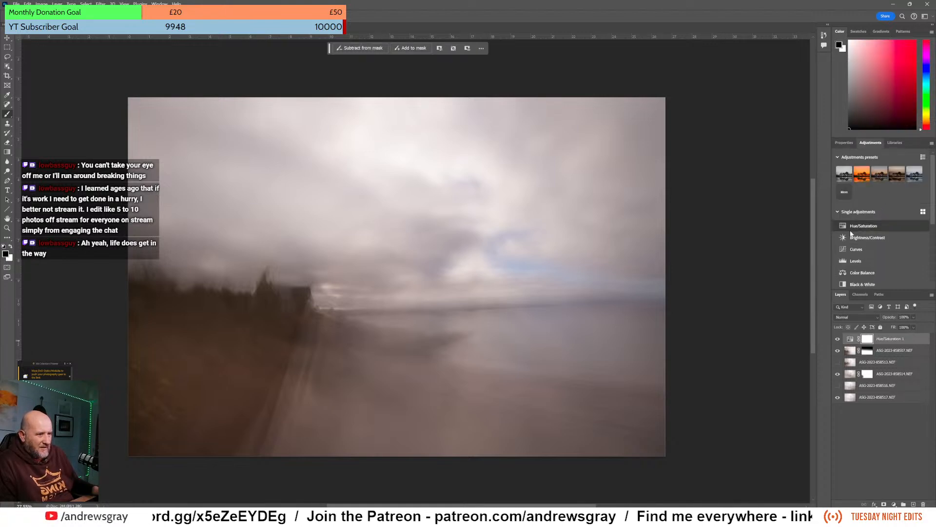
pyautogui.moveTo(879, 197); pyautogui.dragTo(885, 197)
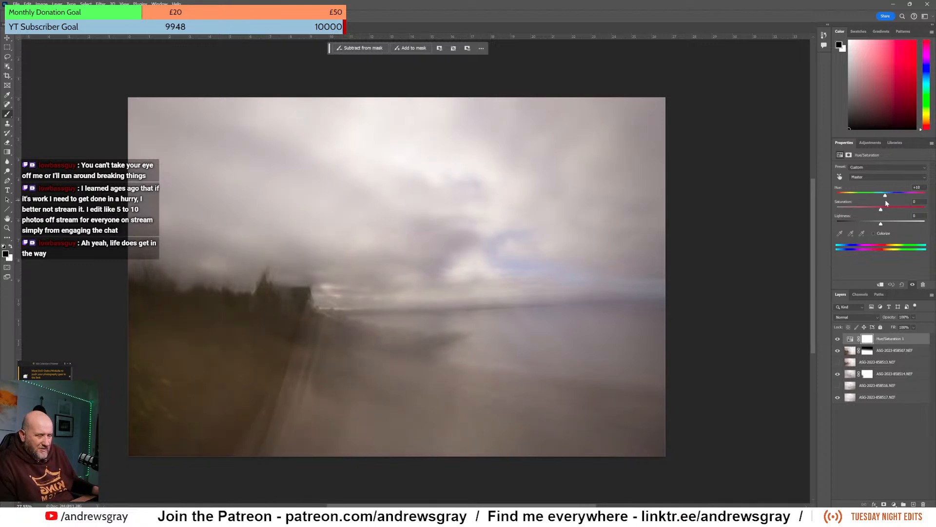
pyautogui.moveTo(881, 209); pyautogui.dragTo(883, 228)
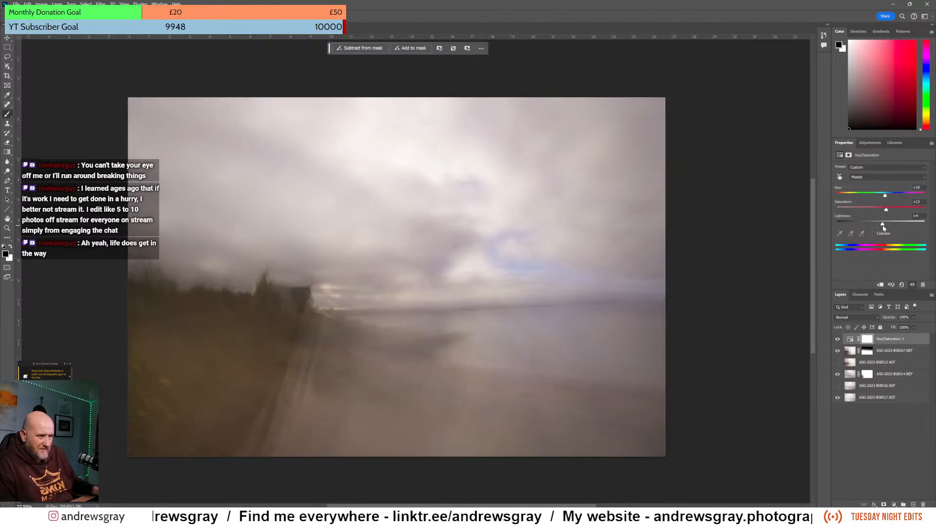
# - Add a Curves adjustment with a gentle S-curve, raising highlights from about 182 to 205 and lowering shadows from about 86 to 75
pyautogui.click(866, 143)
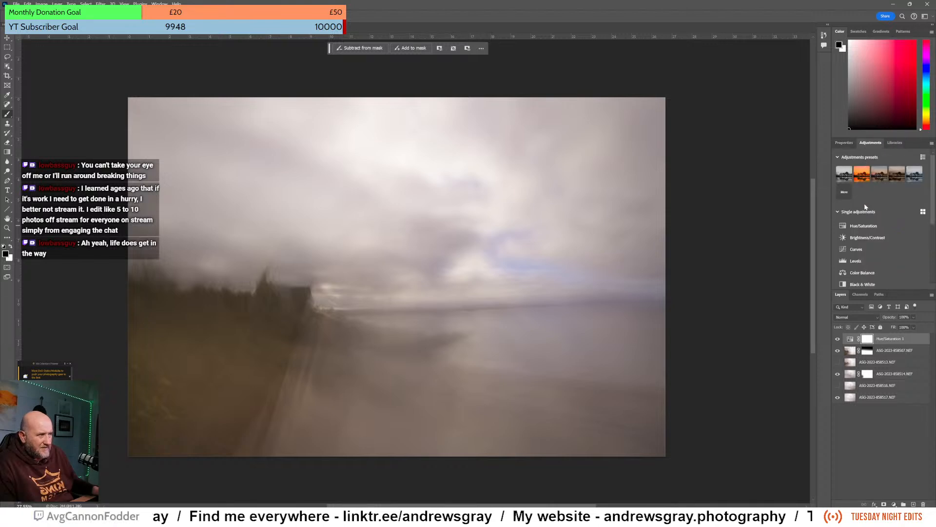
pyautogui.click(855, 249)
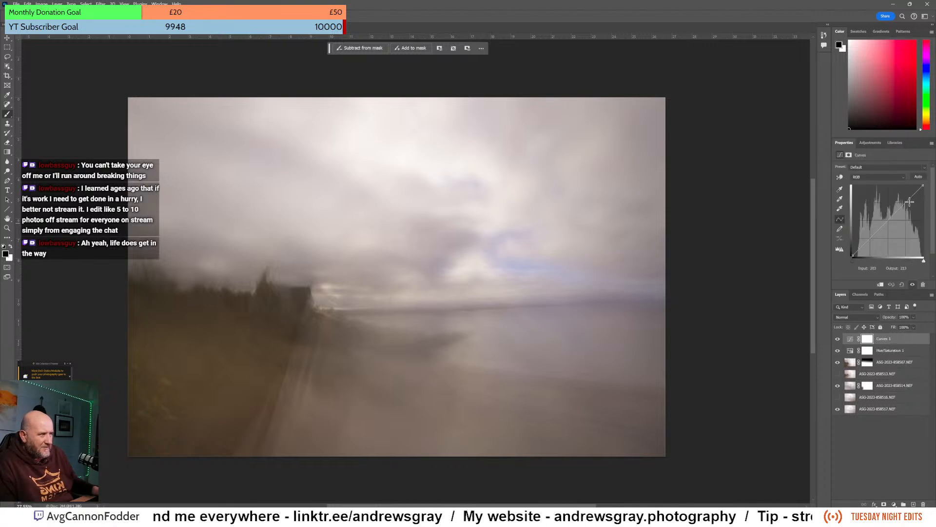
pyautogui.moveTo(903, 199); pyautogui.dragTo(903, 198)
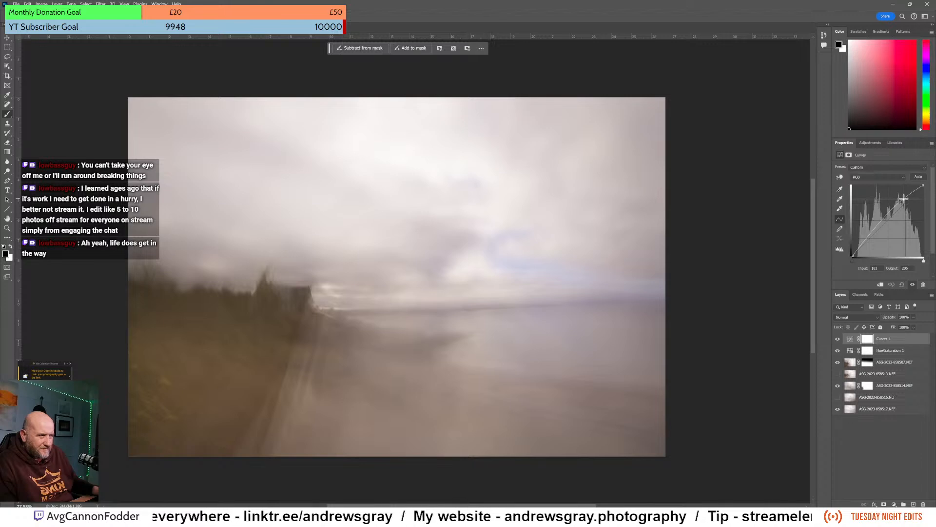
pyautogui.moveTo(877, 231); pyautogui.dragTo(877, 235)
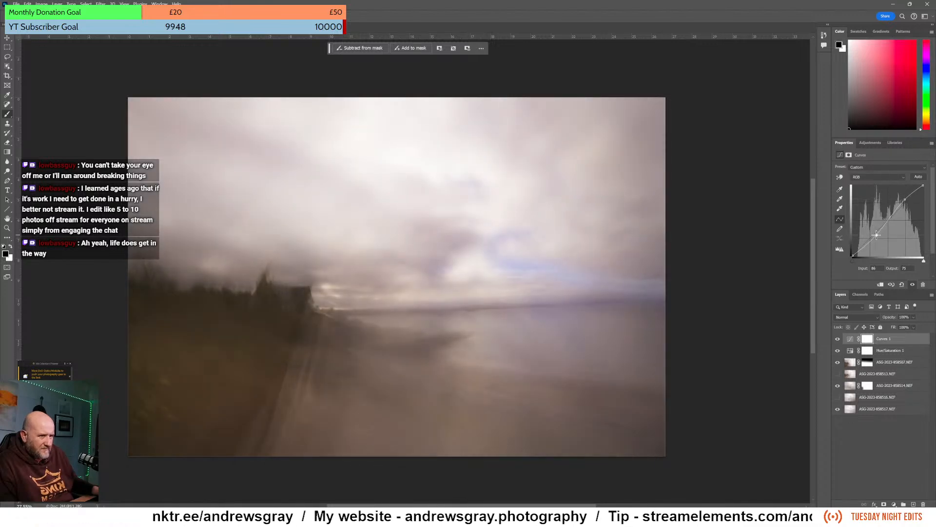
# - Try bending the green, red and blue channel curves of the Curves 1 adjustment individually
pyautogui.click(875, 179)
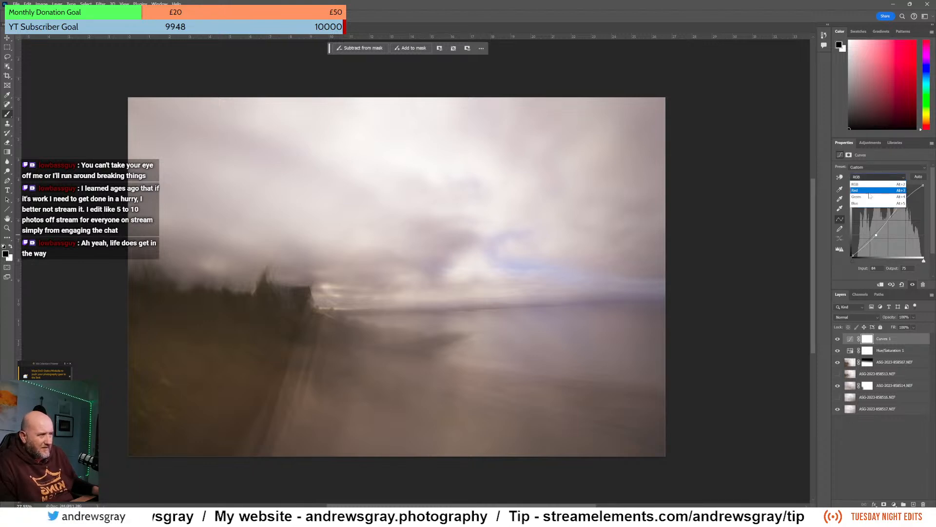
pyautogui.click(871, 197)
pyautogui.moveTo(891, 218); pyautogui.dragTo(924, 184)
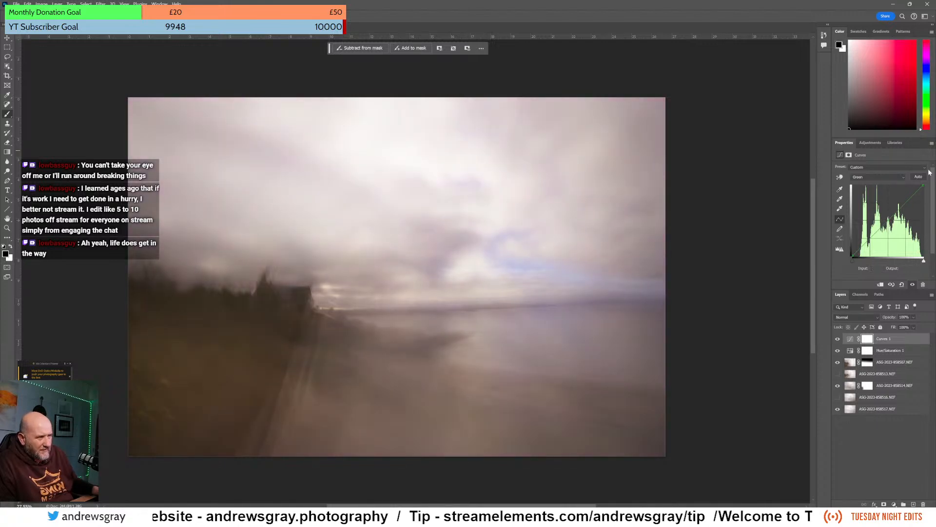
pyautogui.click(880, 177)
pyautogui.click(872, 184)
pyautogui.click(877, 176)
pyautogui.click(873, 193)
pyautogui.moveTo(887, 223); pyautogui.dragTo(888, 218)
pyautogui.hotkey('ctrl', 'z')
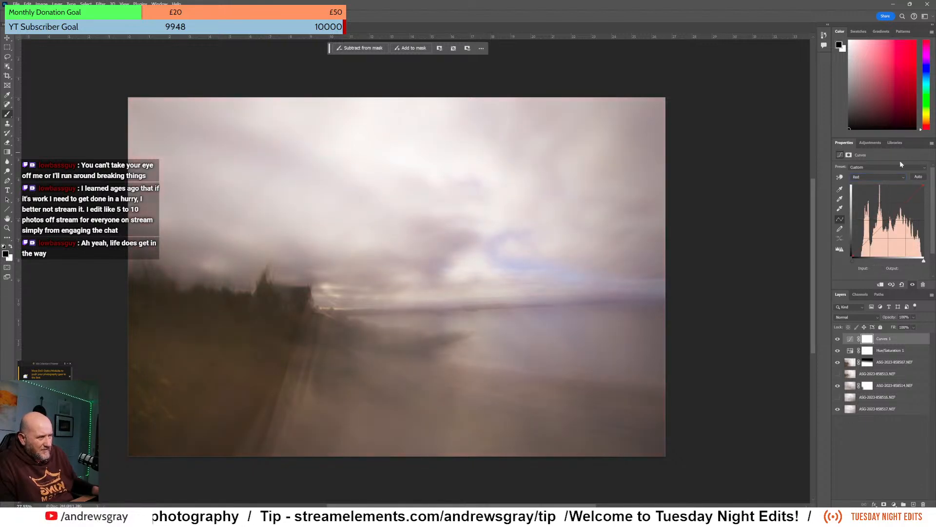
pyautogui.click(878, 177)
pyautogui.click(875, 207)
pyautogui.moveTo(891, 217); pyautogui.dragTo(891, 219)
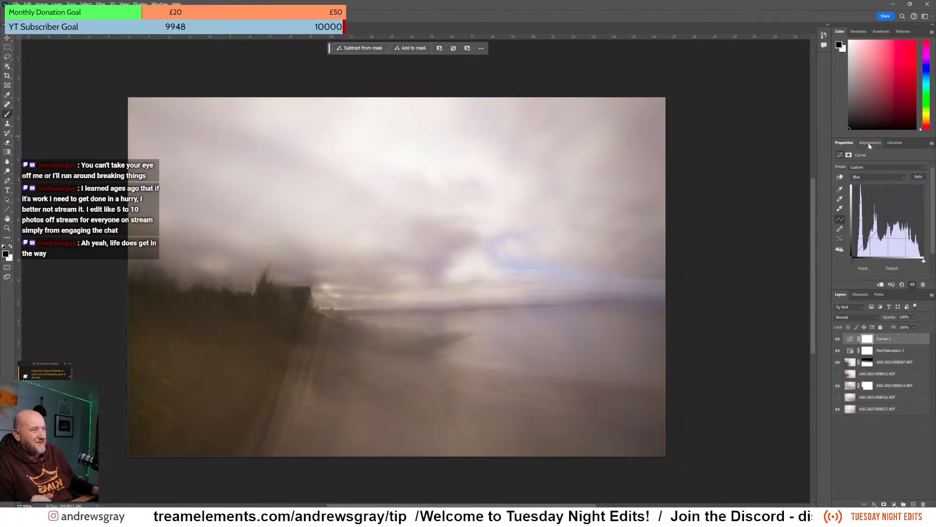
# - In Hue/Saturation 1, raise the master hue to about +22 and set the Yellows to hue -7, saturation +48 and lightness 0
pyautogui.click(849, 350)
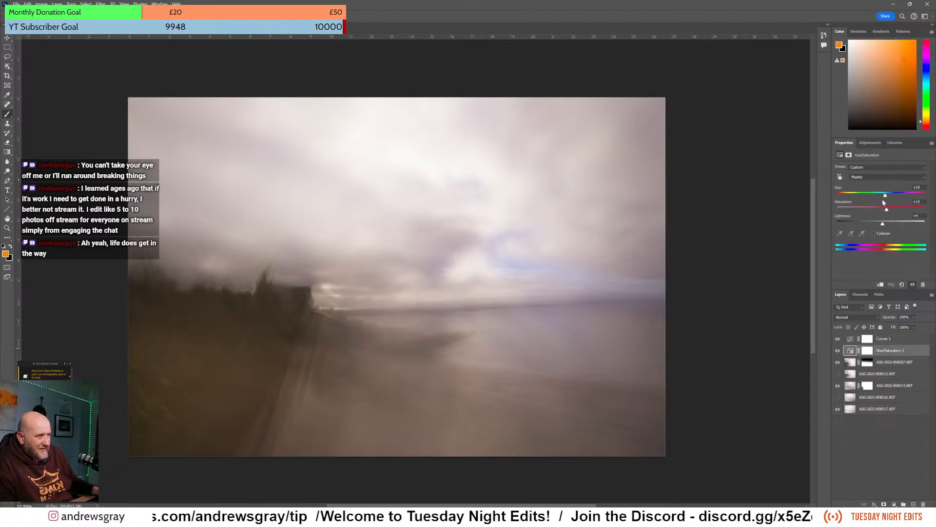
pyautogui.moveTo(885, 194); pyautogui.dragTo(887, 196)
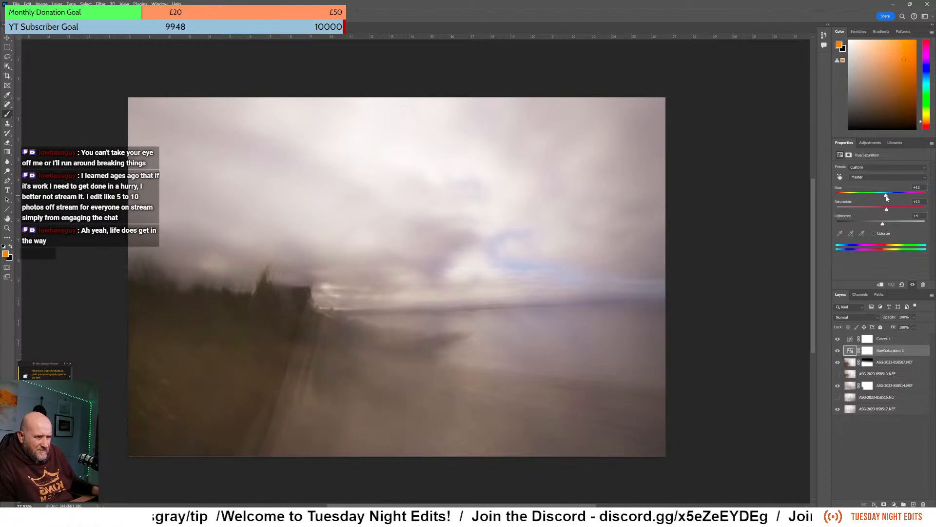
pyautogui.click(840, 177)
pyautogui.click(266, 320)
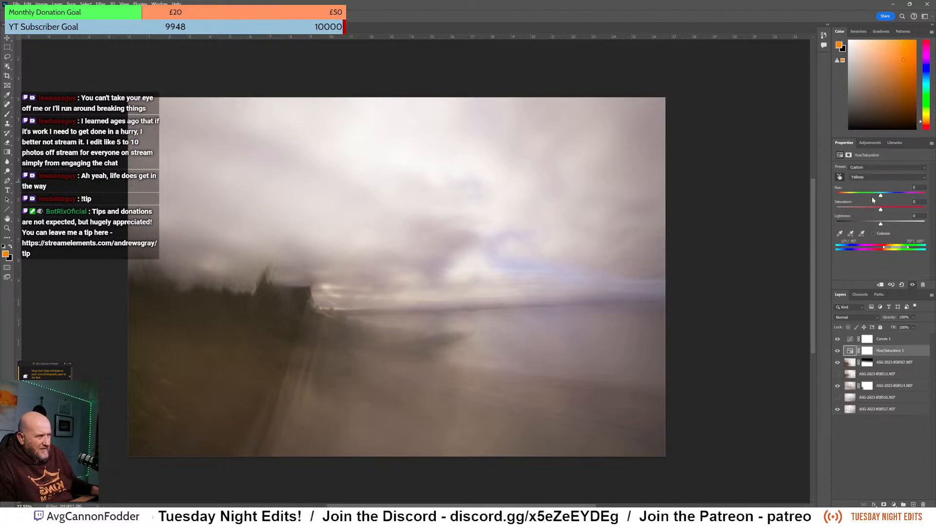
pyautogui.moveTo(881, 197); pyautogui.dragTo(893, 209)
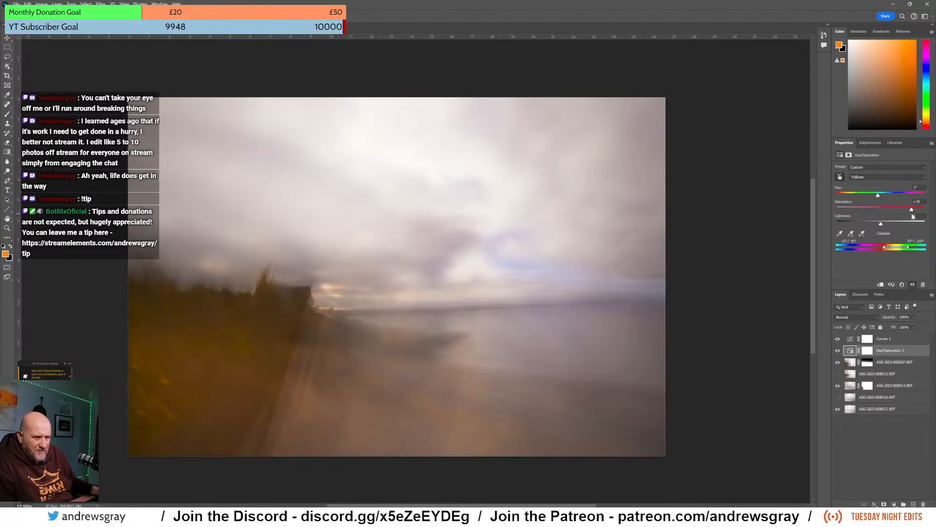
pyautogui.moveTo(912, 216); pyautogui.dragTo(882, 220)
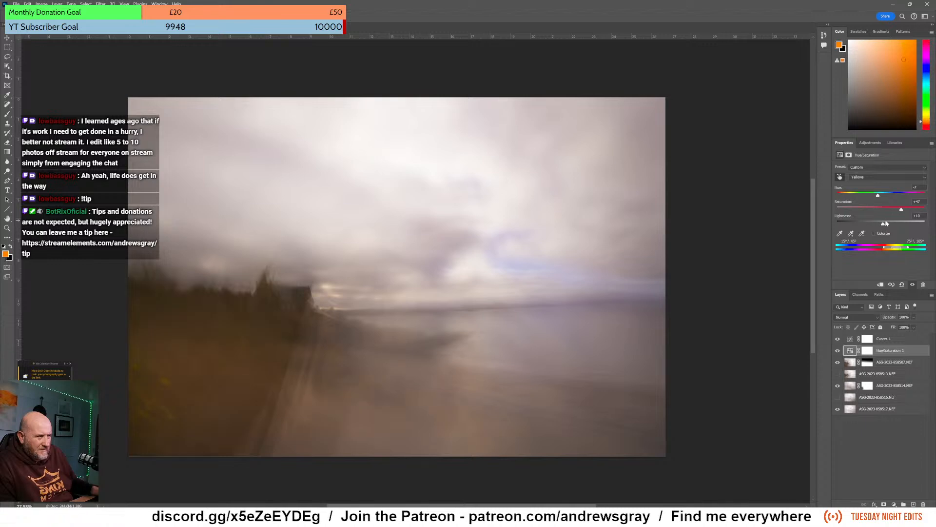
pyautogui.moveTo(880, 195); pyautogui.dragTo(881, 199)
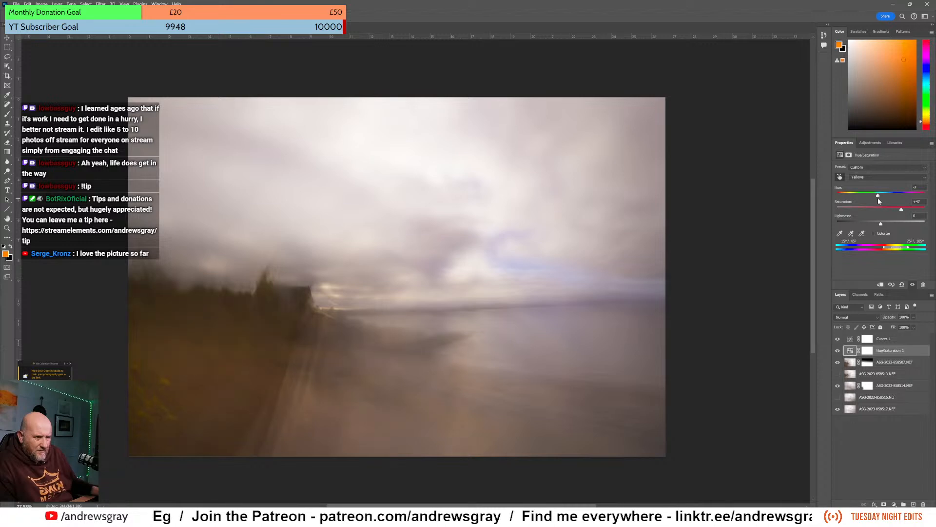
pyautogui.moveTo(902, 209); pyautogui.dragTo(901, 215)
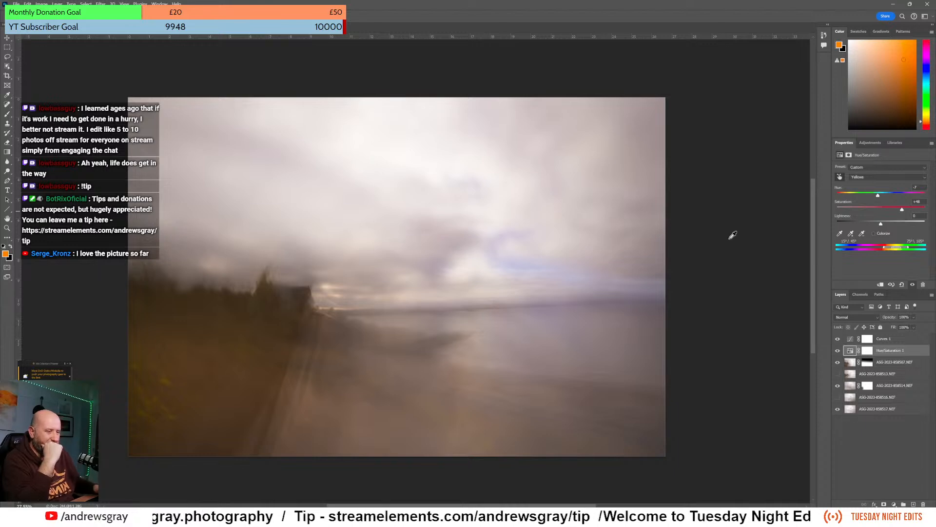
# - Straighten the horizon by rotating the image slightly clockwise, and crop out the empty edges on all sides
pyautogui.moveTo(492, 518)
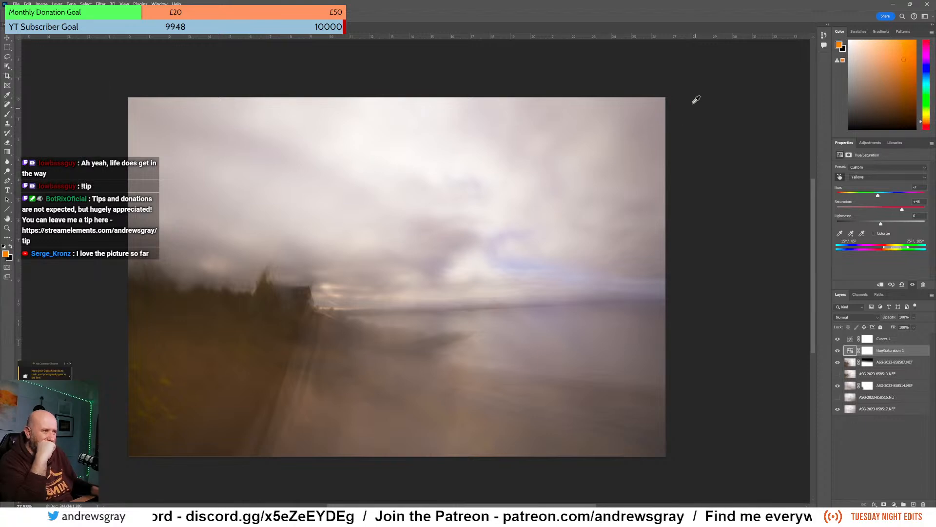
pyautogui.click(7, 77)
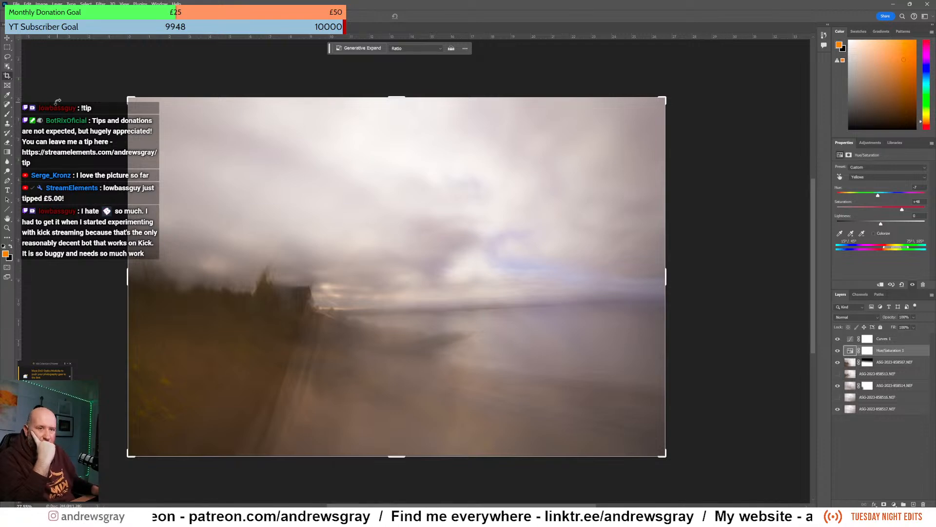
pyautogui.moveTo(82, 87)
pyautogui.mouseDown()
pyautogui.moveTo(88, 70)
pyautogui.moveTo(85, 83)
pyautogui.mouseUp()
pyautogui.moveTo(119, 273); pyautogui.dragTo(126, 273)
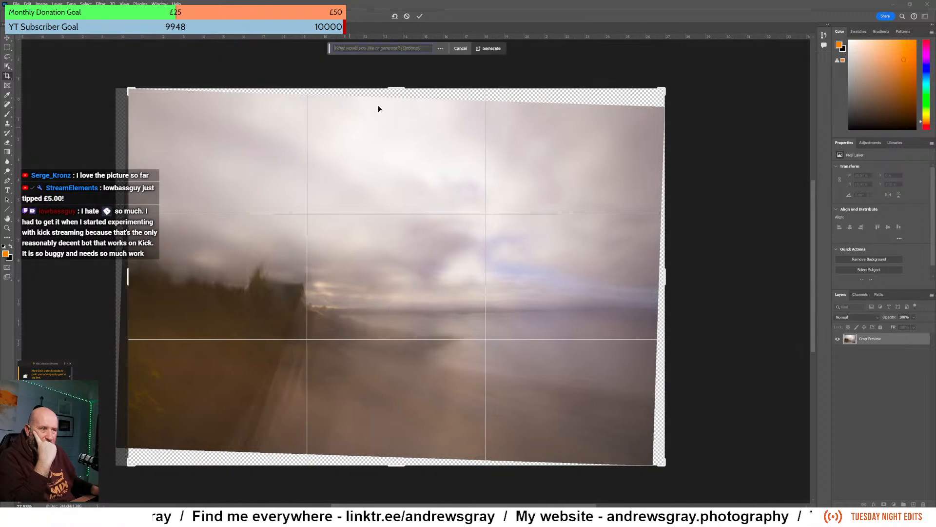
pyautogui.moveTo(395, 90); pyautogui.dragTo(396, 98)
pyautogui.moveTo(664, 279); pyautogui.dragTo(660, 279)
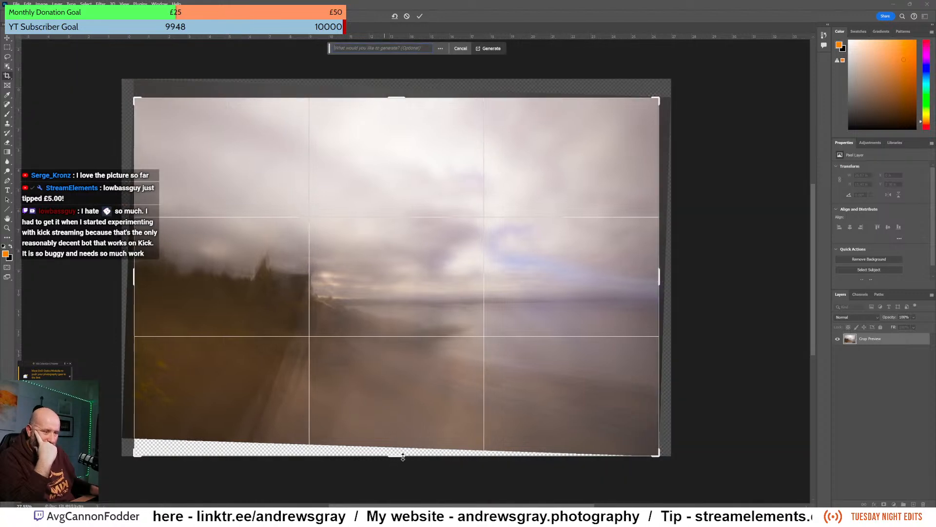
pyautogui.moveTo(401, 458); pyautogui.dragTo(393, 446)
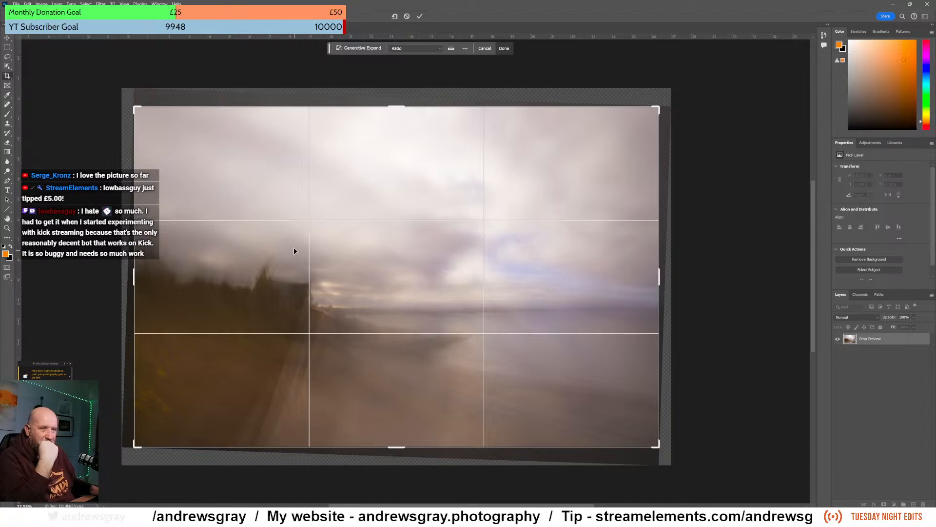
pyautogui.click(420, 16)
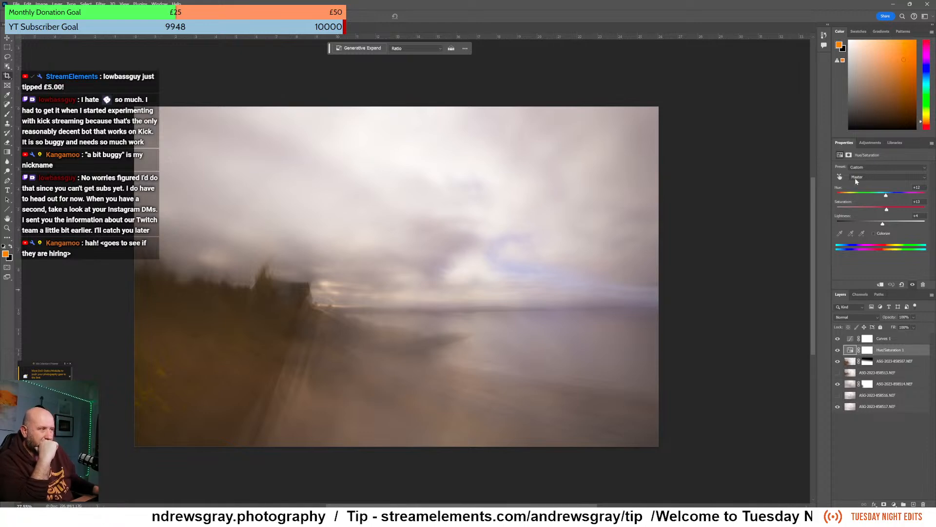
# - Target the purple sea tones as Magentas in Hue/Saturation 1, widen the sampled range, and set hue -2 and saturation -42
pyautogui.click(840, 177)
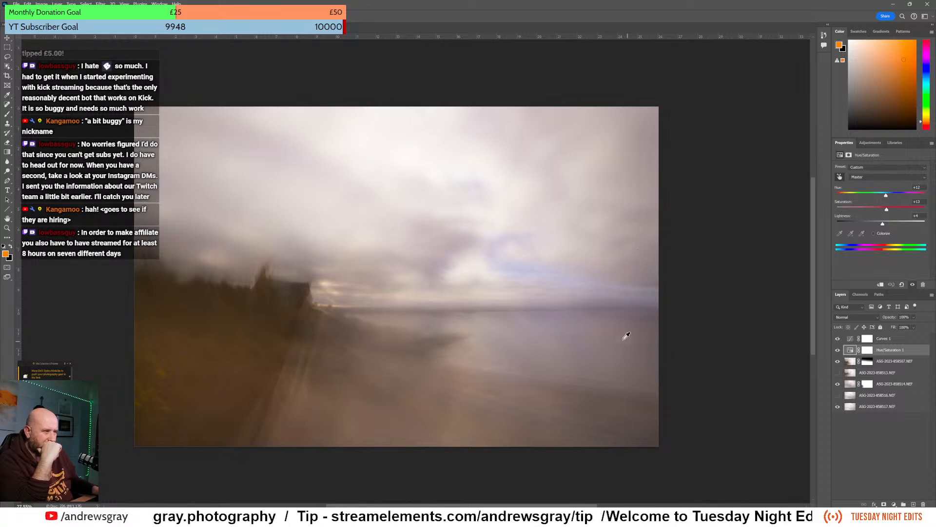
pyautogui.click(550, 316)
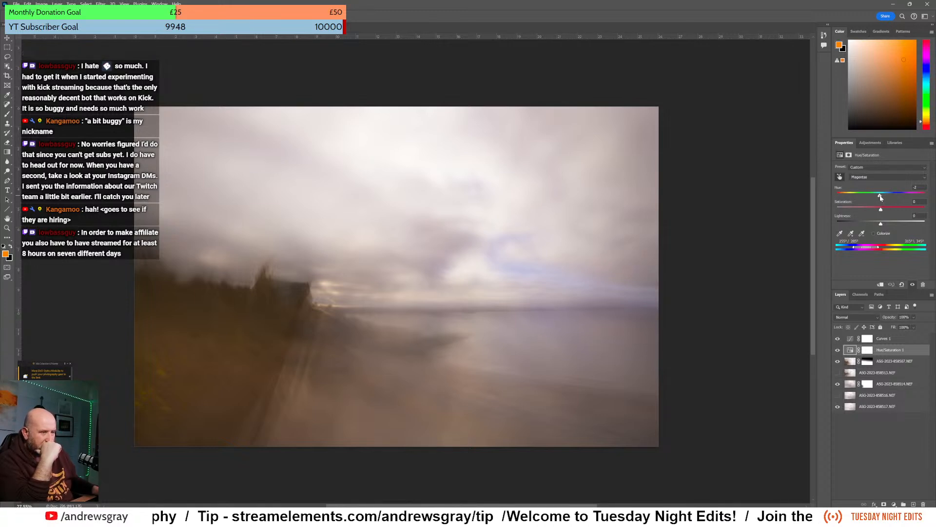
pyautogui.moveTo(873, 197)
pyautogui.mouseDown()
pyautogui.moveTo(900, 199)
pyautogui.moveTo(881, 199)
pyautogui.mouseUp()
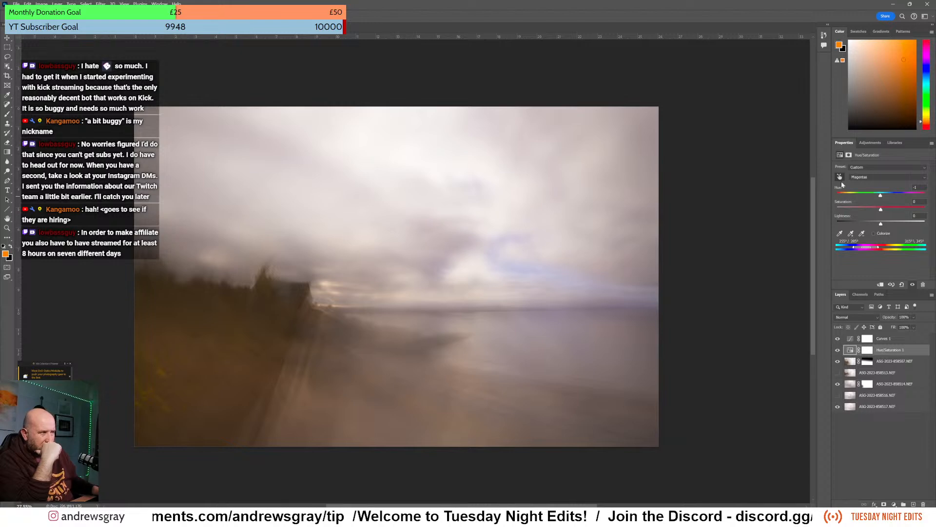
pyautogui.click(851, 233)
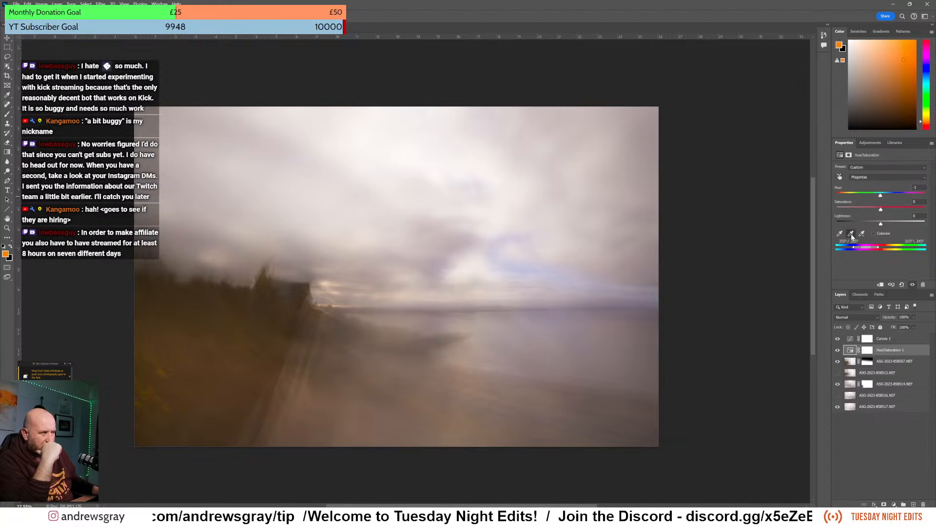
pyautogui.click(586, 293)
pyautogui.click(594, 328)
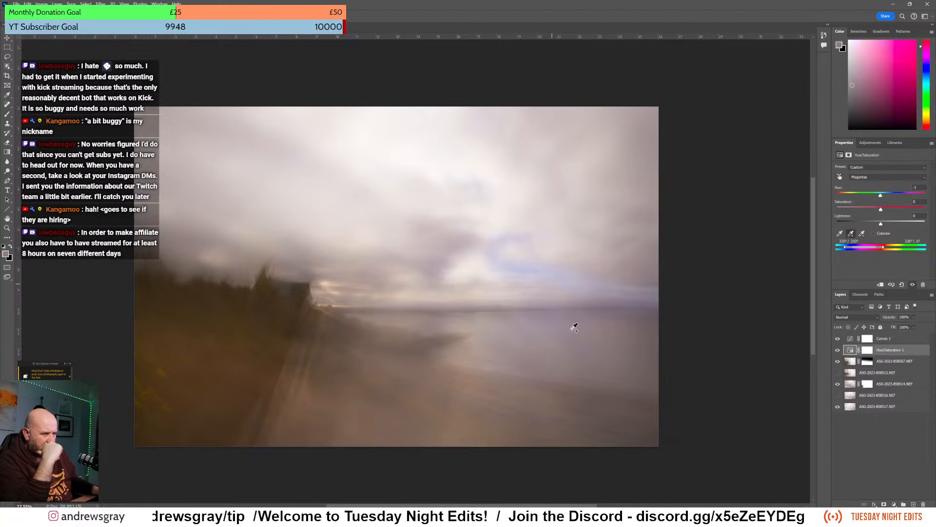
pyautogui.moveTo(882, 197); pyautogui.dragTo(864, 213)
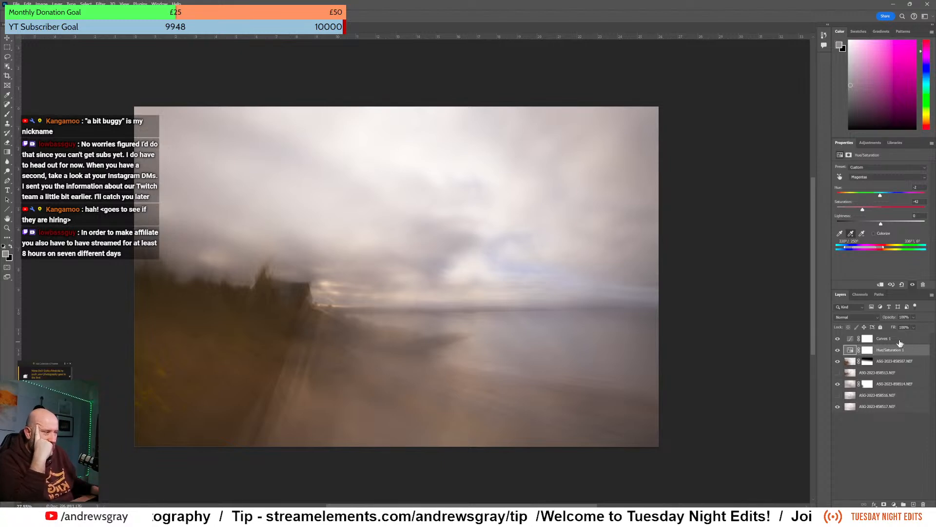
# - Compare the blend with and without Curves 1, and lift its shadow point to an output of about 83
pyautogui.click(900, 341)
pyautogui.press('c')
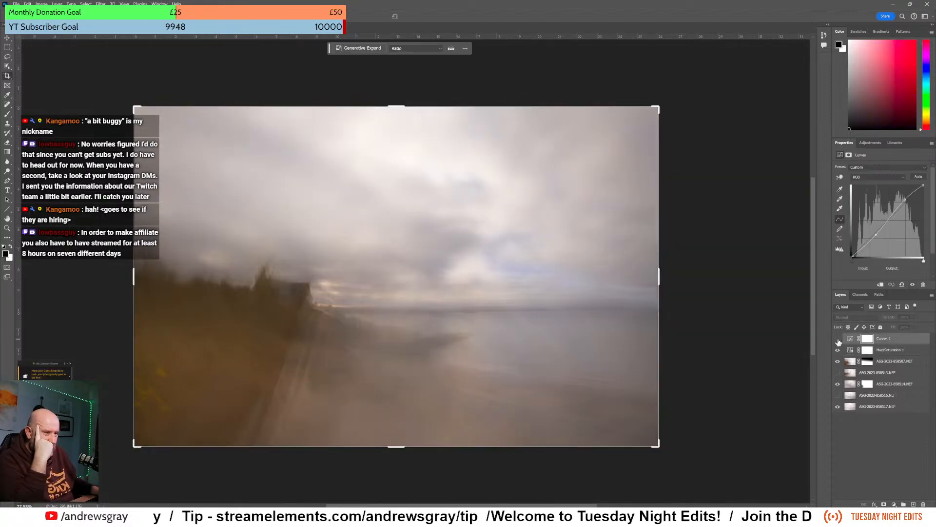
pyautogui.click(838, 340)
pyautogui.click(838, 340)
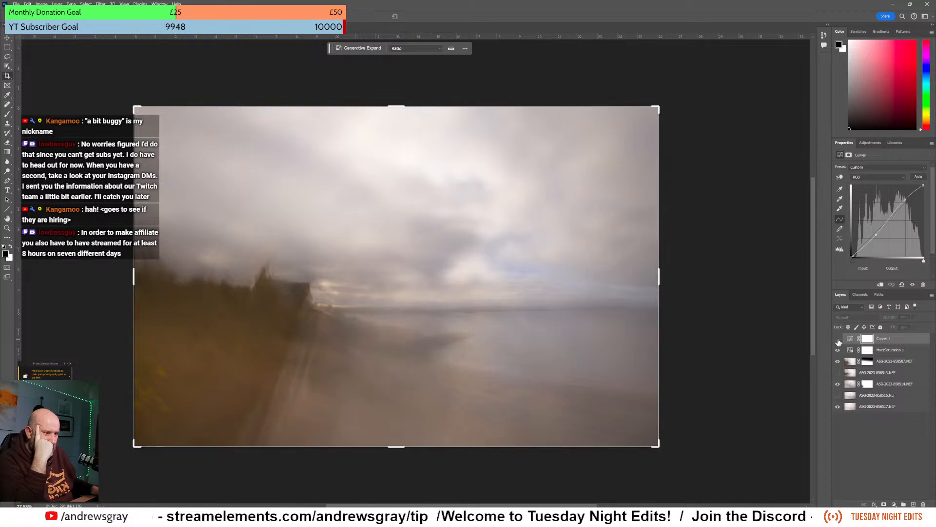
pyautogui.click(838, 340)
pyautogui.click(838, 339)
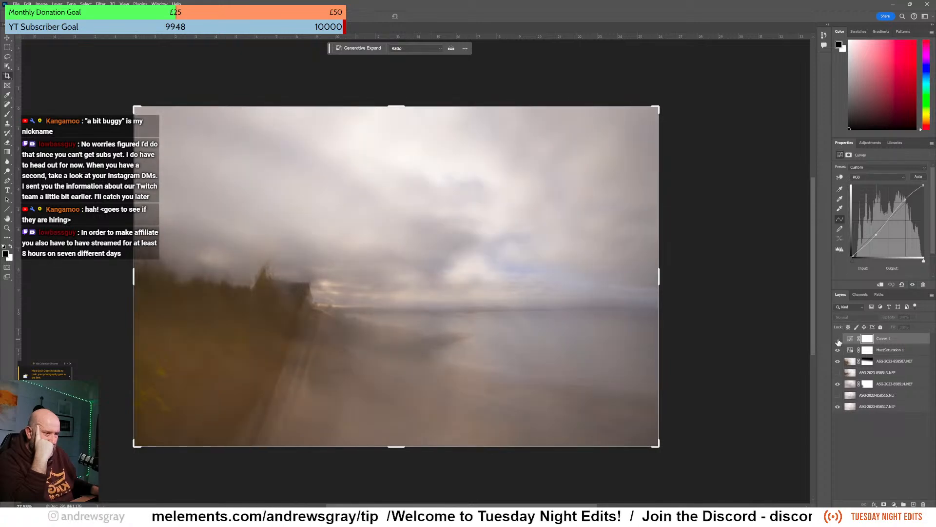
pyautogui.click(838, 339)
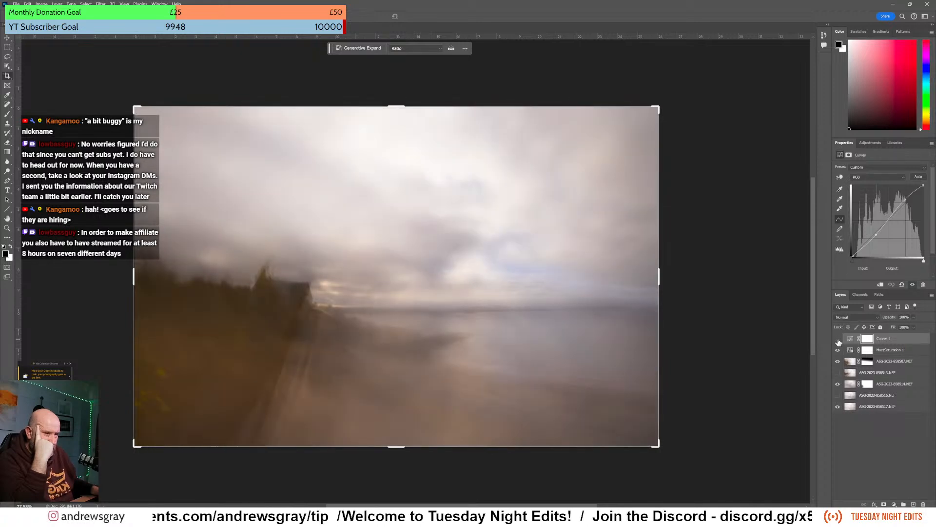
pyautogui.click(838, 339)
pyautogui.click(838, 340)
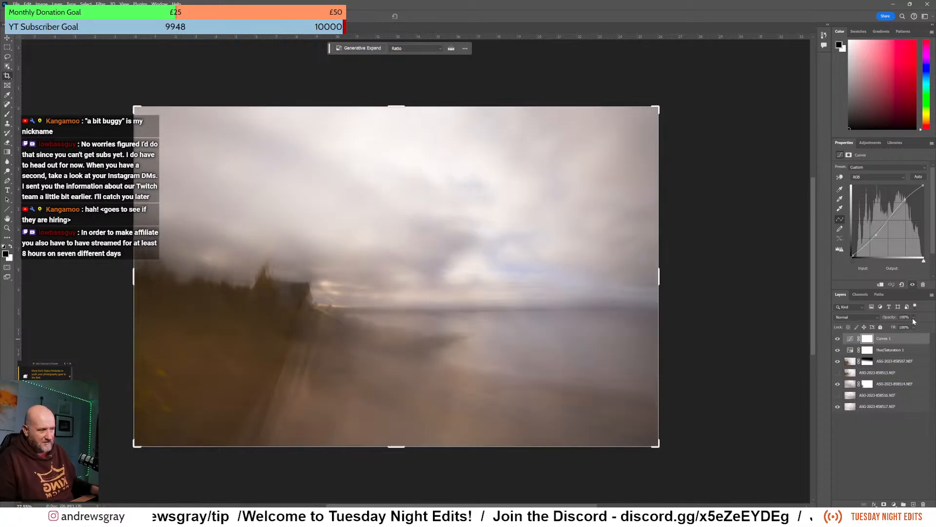
pyautogui.moveTo(876, 236); pyautogui.dragTo(876, 234)
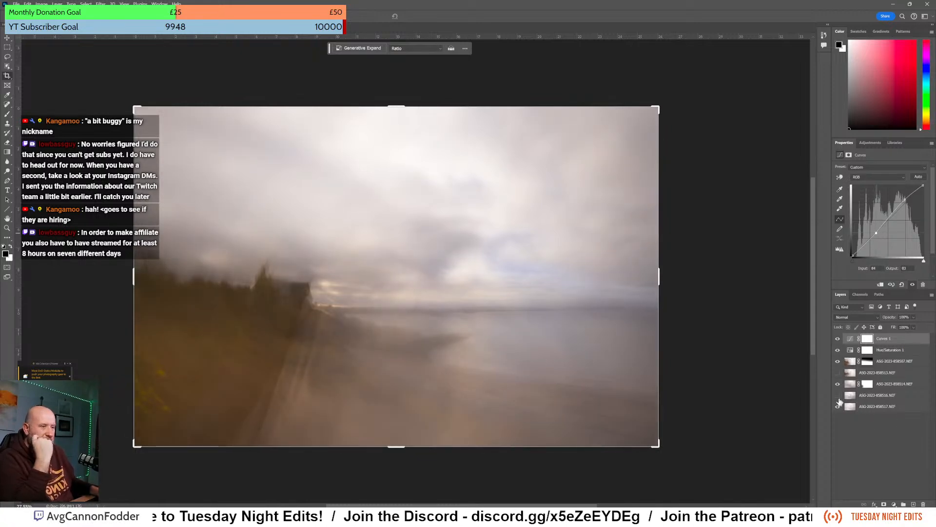
# - Open the blended image in Nik 6 Analog Efex, postpone the update, and move the before/after split to the image's far left edge
pyautogui.click(8, 38)
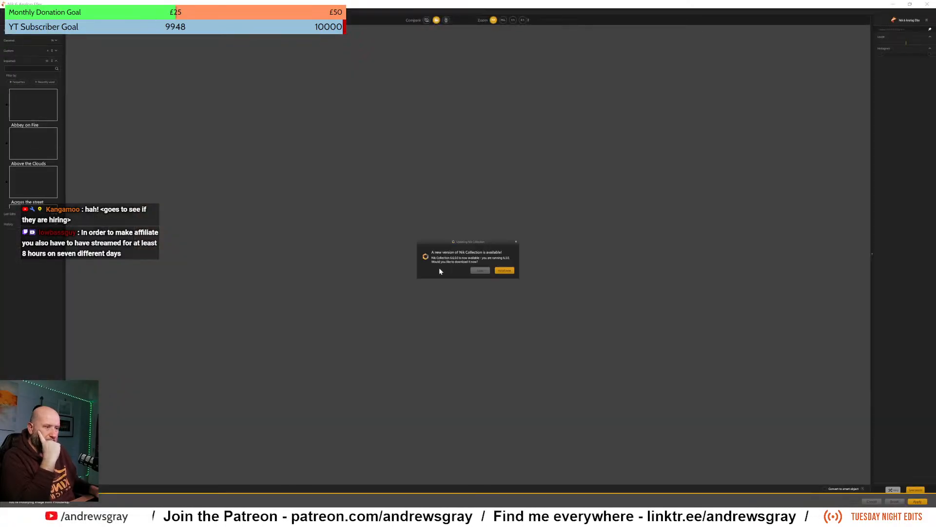
pyautogui.click(476, 271)
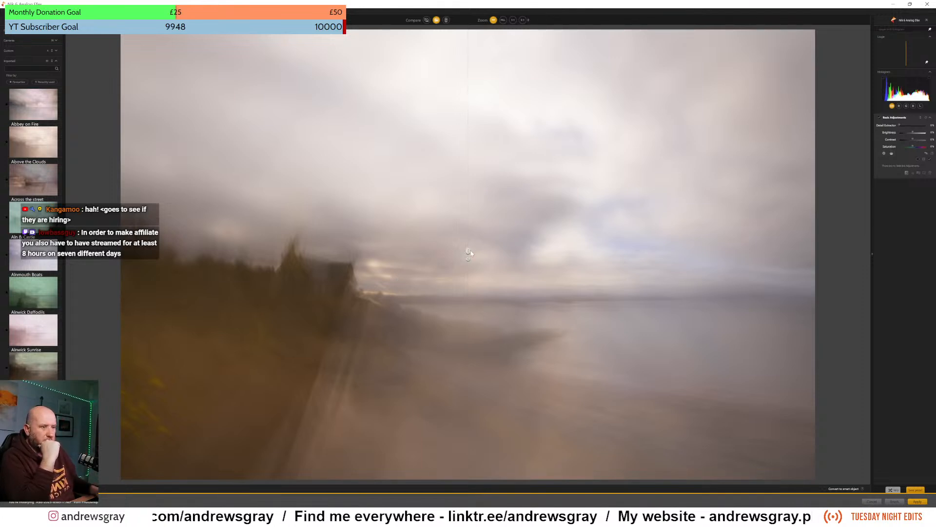
pyautogui.moveTo(470, 251); pyautogui.dragTo(121, 252)
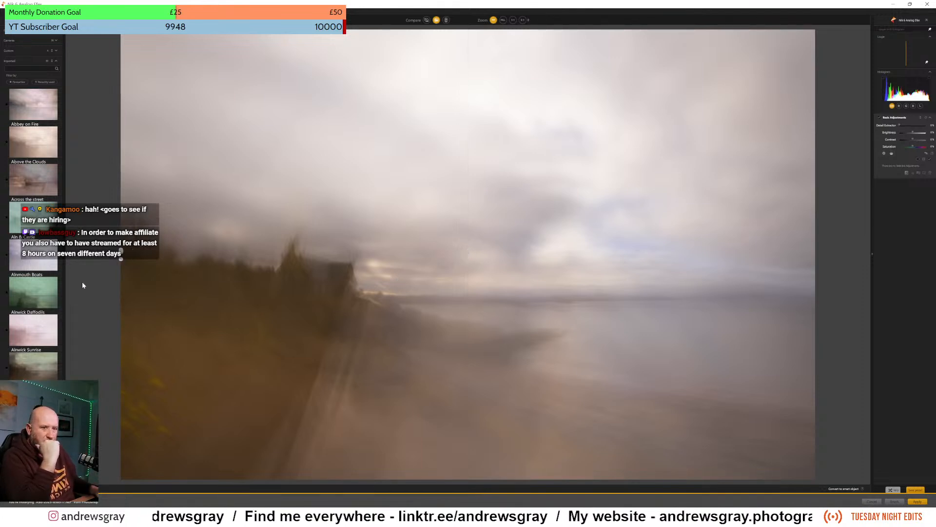
# - Examine the imported preset thumbnails from Abbey on Fire through York Autumn Parks for a look that suits the coastal blend
pyautogui.scroll(-4, 42, 113)
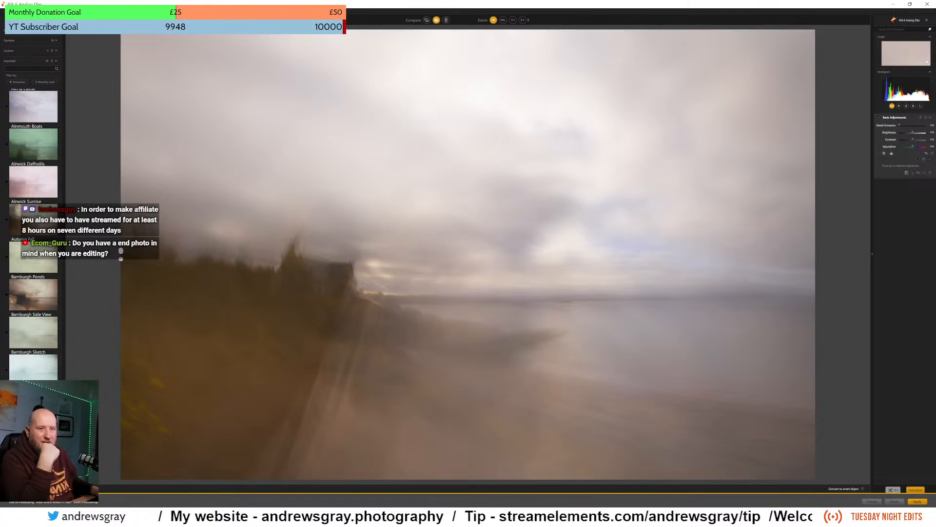
pyautogui.scroll(-5, 30, 161)
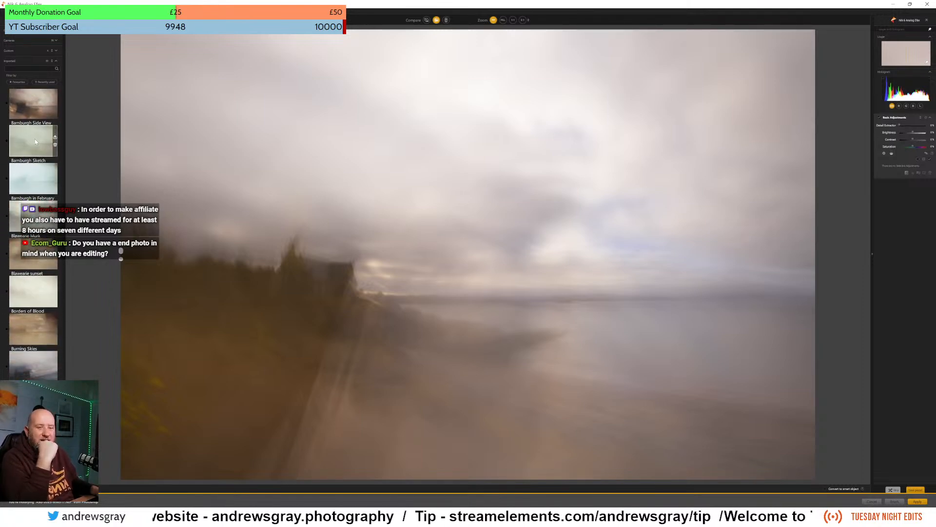
pyautogui.scroll(-8, 35, 141)
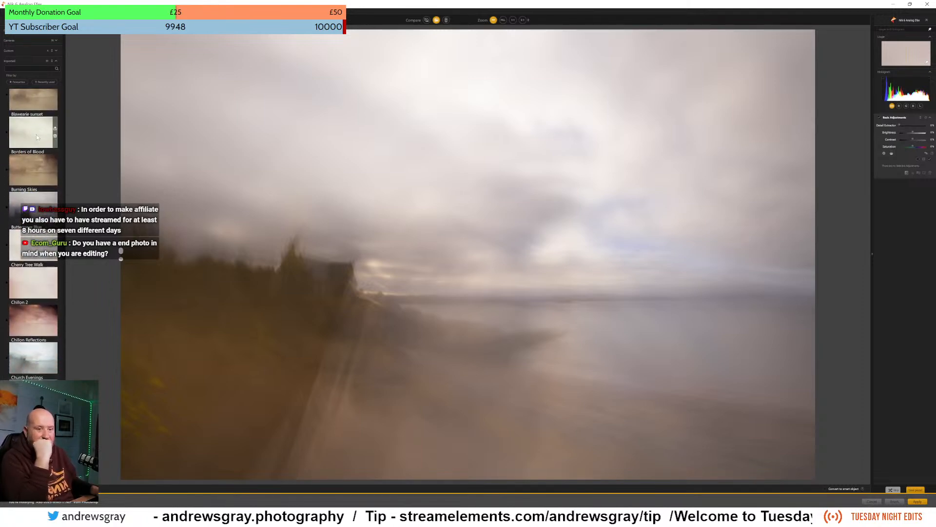
pyautogui.scroll(-7, 37, 135)
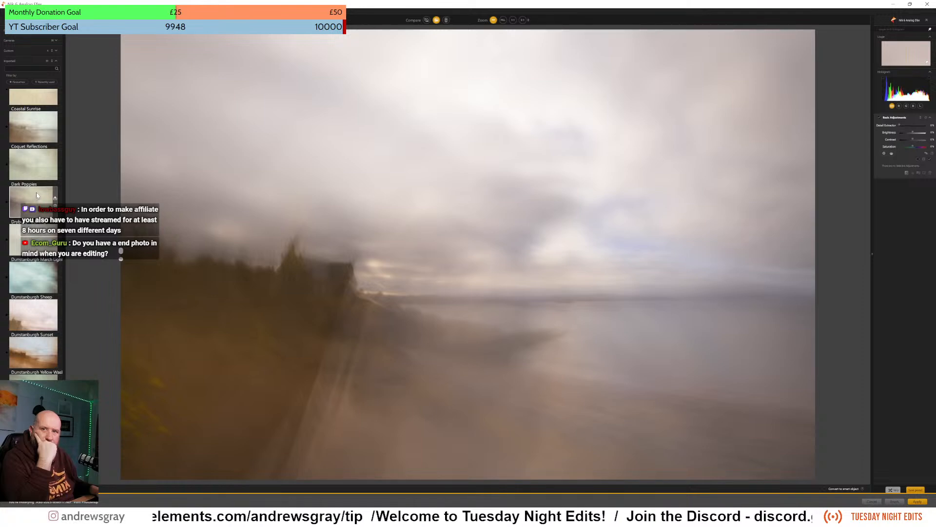
pyautogui.scroll(-5, 36, 195)
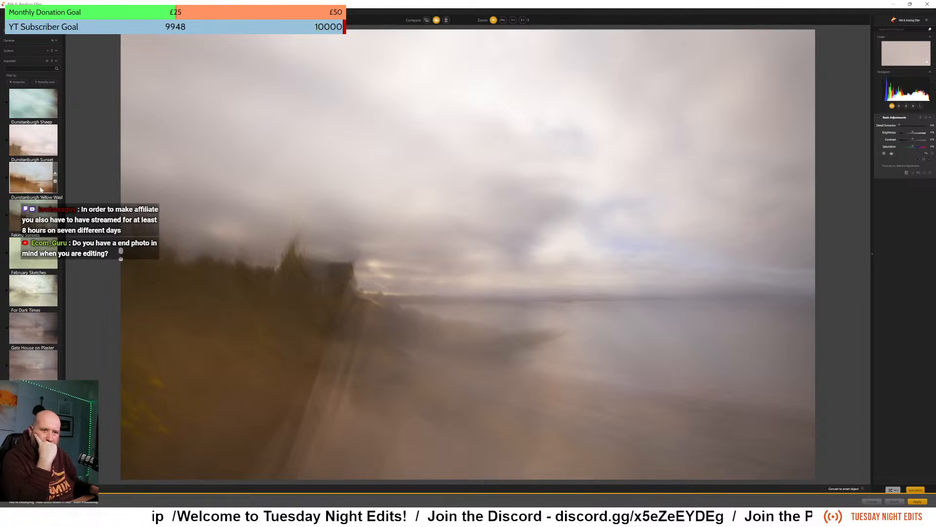
pyautogui.scroll(-2, 38, 192)
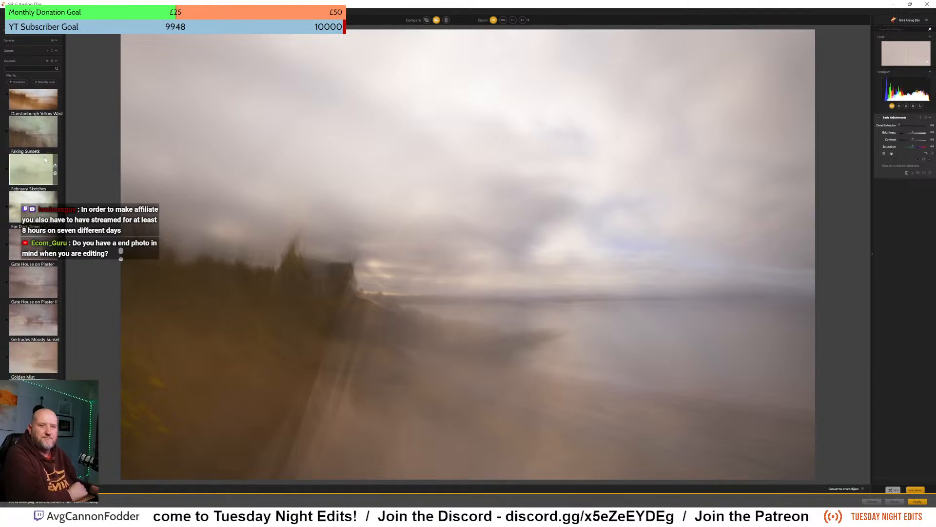
pyautogui.scroll(-1, 41, 189)
pyautogui.scroll(-4, 44, 229)
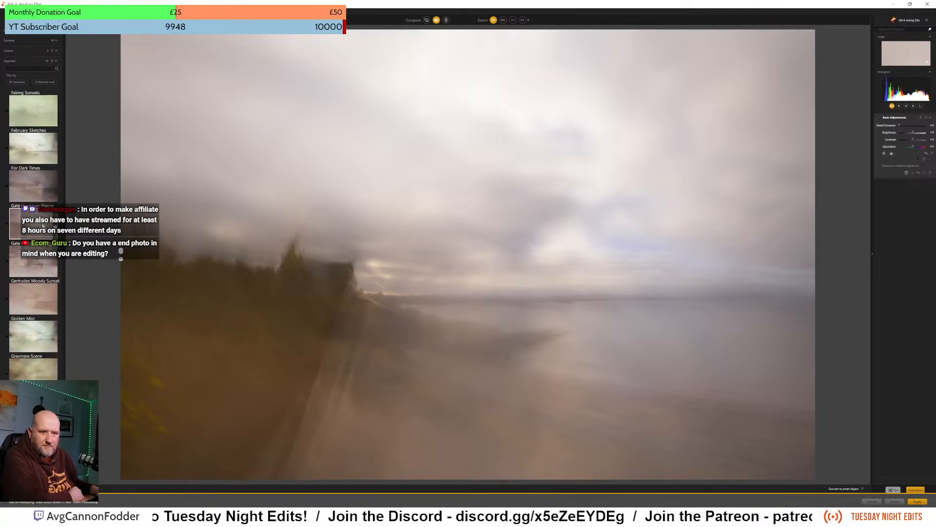
pyautogui.scroll(-10, 44, 206)
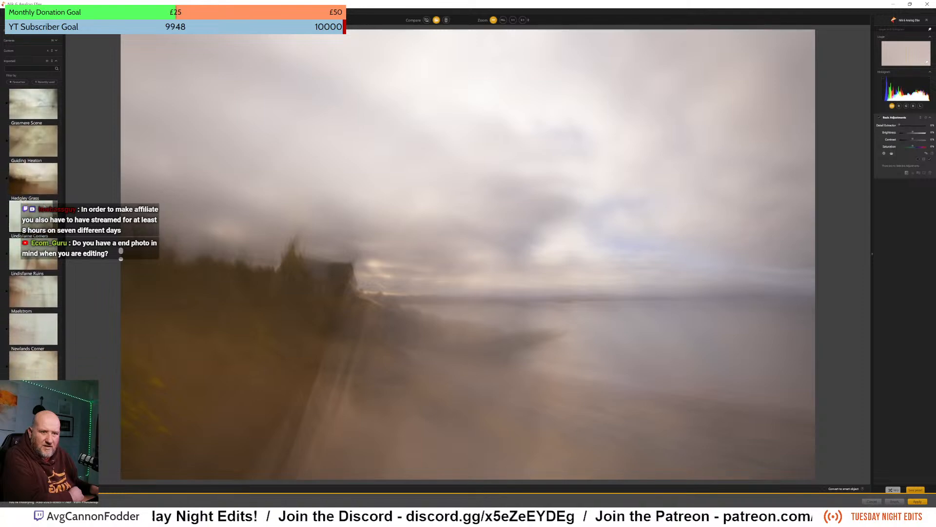
pyautogui.scroll(-4, 44, 205)
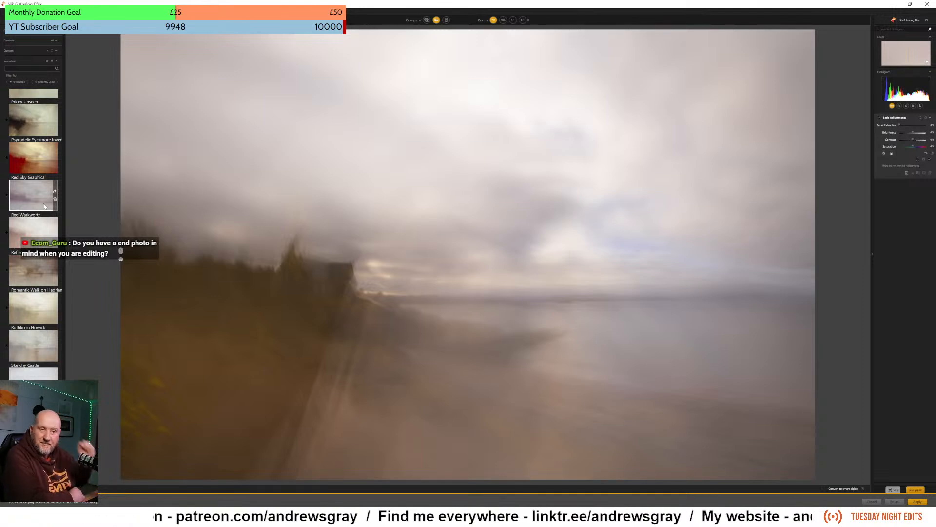
pyautogui.scroll(-2, 44, 220)
pyautogui.scroll(-3, 41, 198)
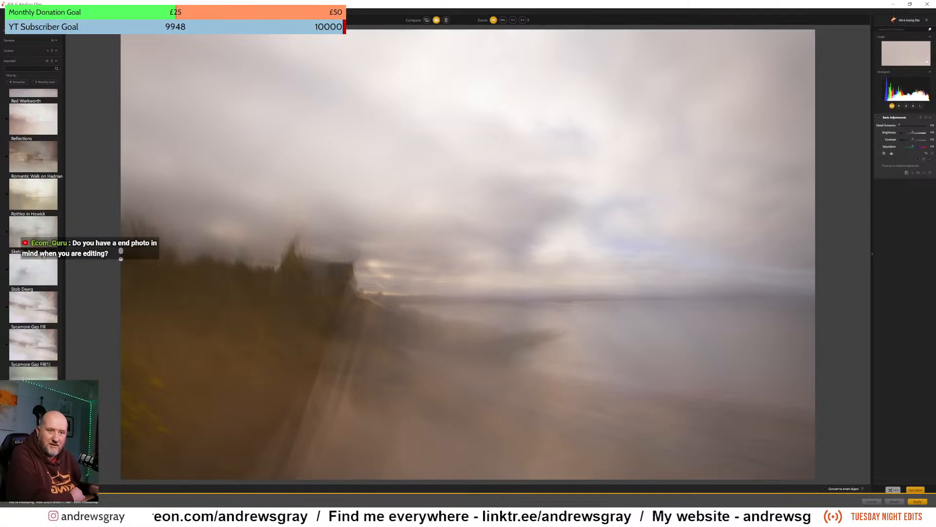
pyautogui.scroll(-6, 41, 198)
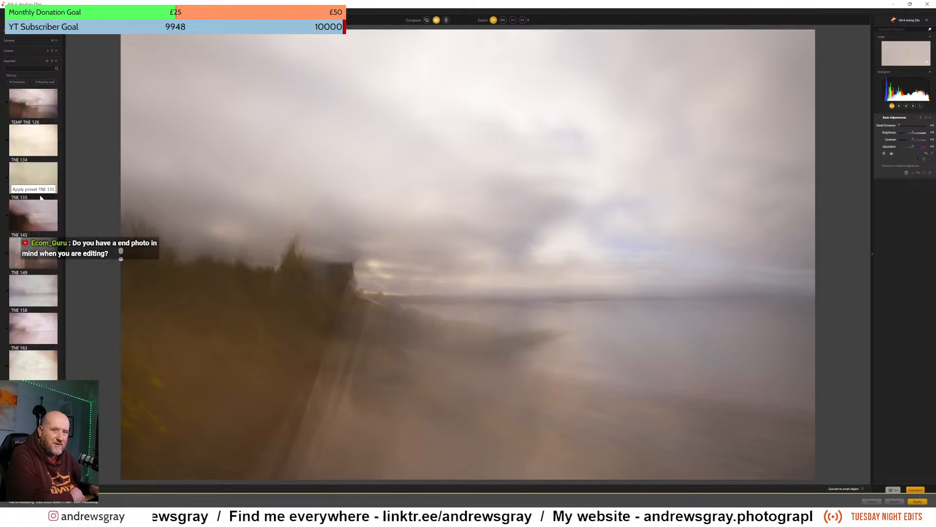
pyautogui.scroll(-4, 41, 198)
pyautogui.scroll(-4, 41, 199)
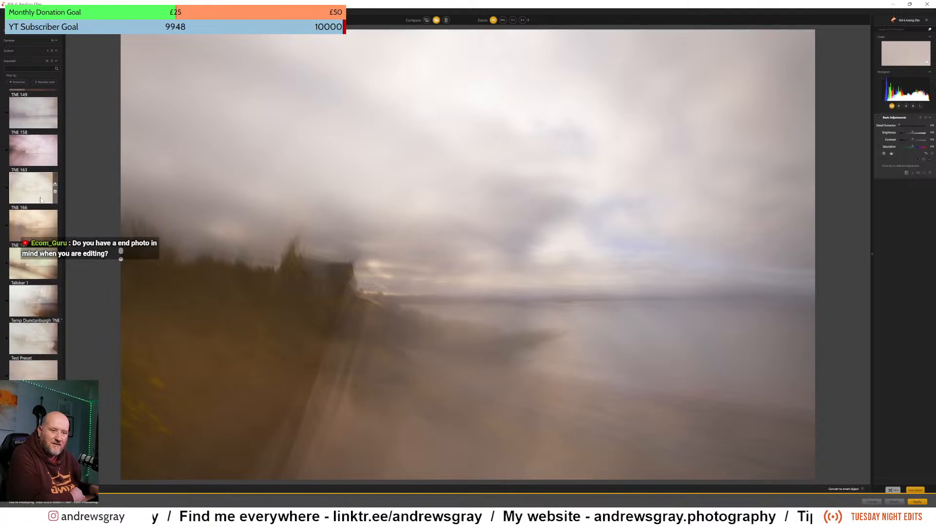
pyautogui.scroll(-4, 41, 199)
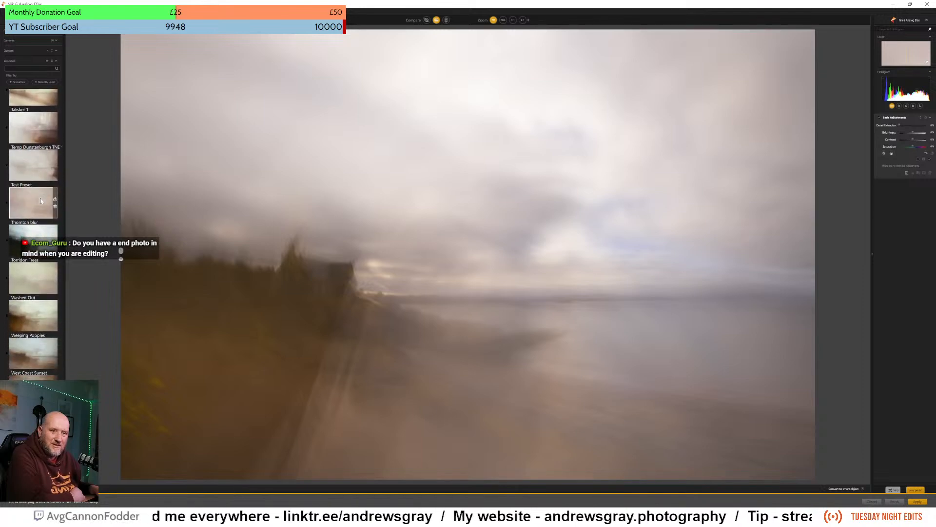
# - Try the imported Torridon Trees preset on the coastal blend
pyautogui.scroll(4, 41, 201)
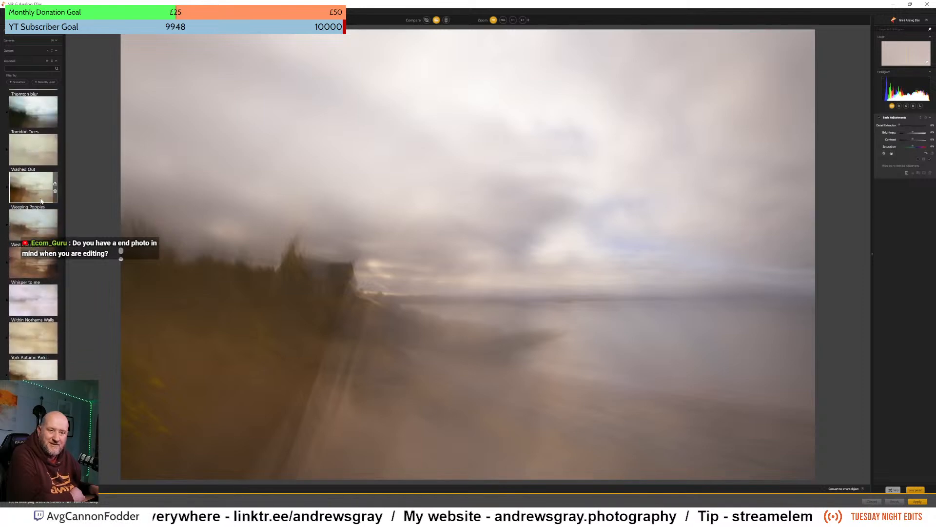
pyautogui.scroll(3, 44, 224)
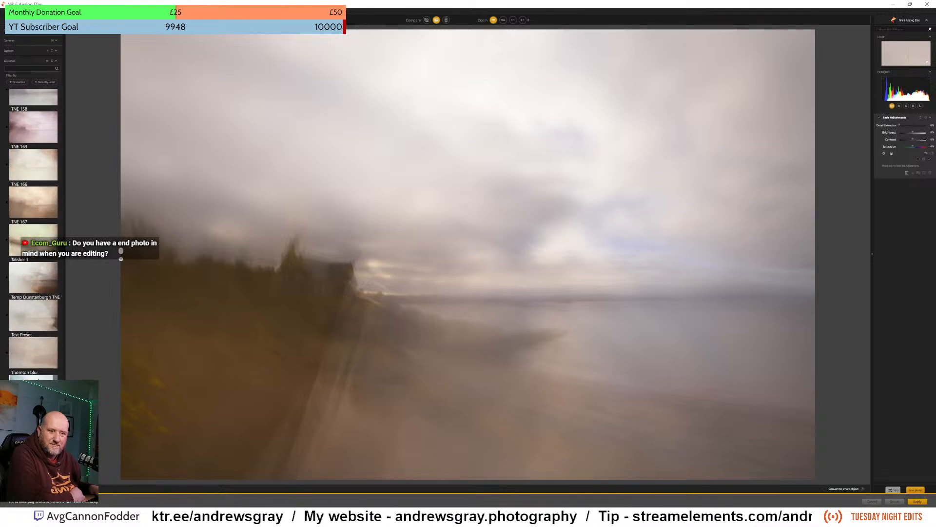
pyautogui.click(33, 378)
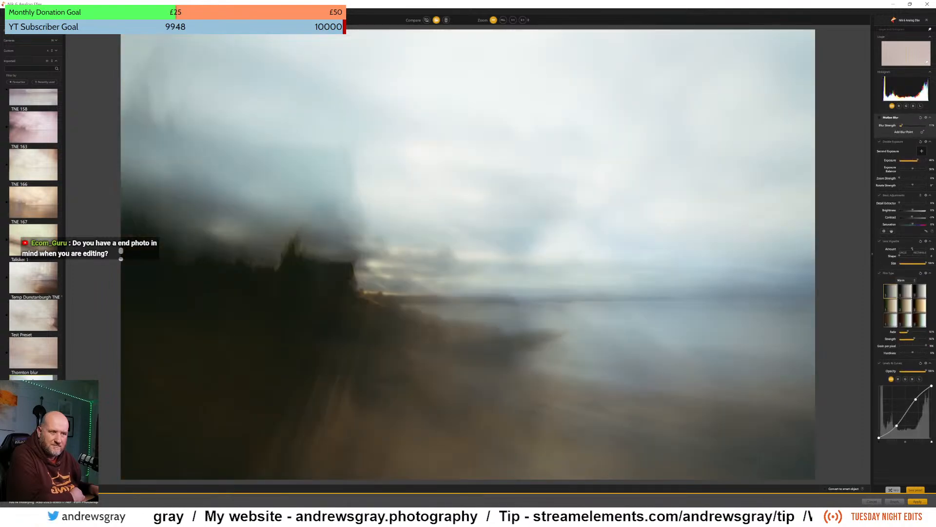
# - Apply the imported Temp Dunstanburgh TNE preset to the coastal blend, and look over the neighbouring TNE presets
pyautogui.scroll(1, 28, 365)
pyautogui.click(24, 311)
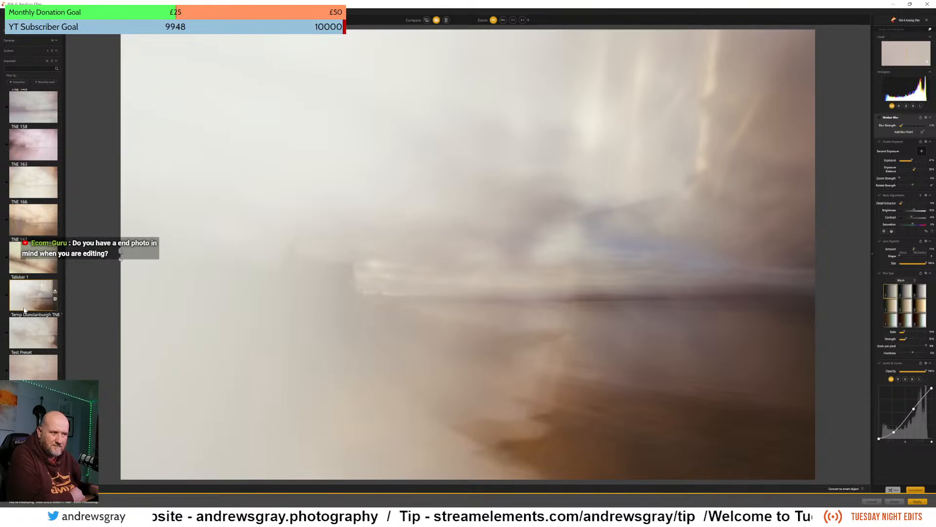
pyautogui.scroll(1, 24, 310)
pyautogui.scroll(10, 25, 311)
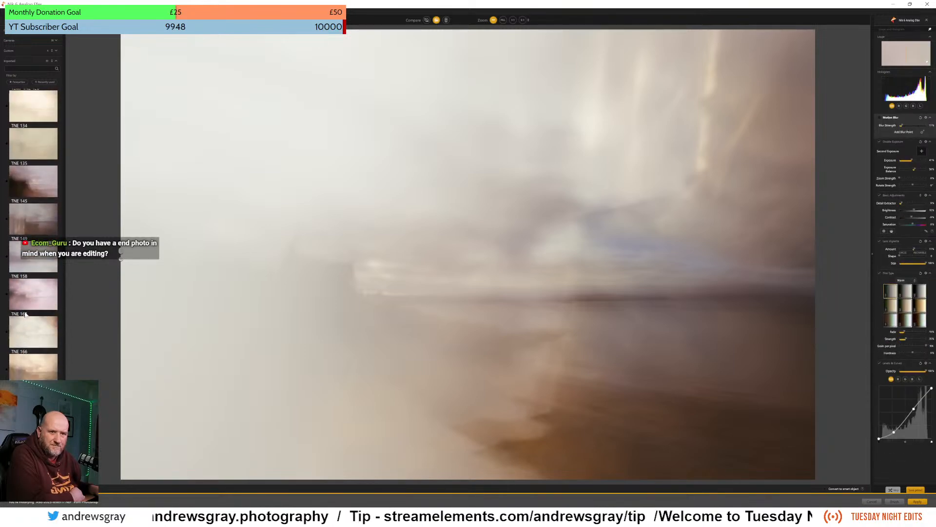
# - Try the imported TEMP TNE 126 preset on the image and apply the Stob Dearg preset instead
pyautogui.scroll(9, 26, 273)
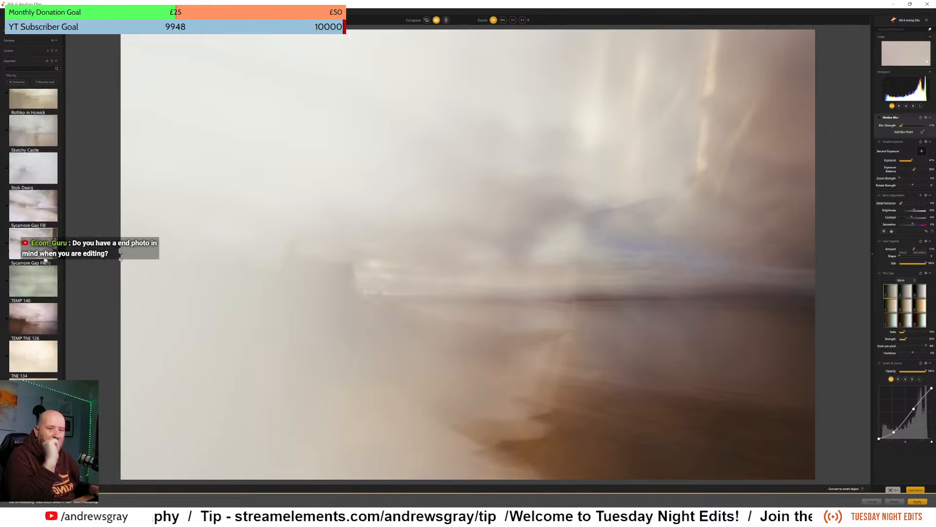
pyautogui.click(33, 329)
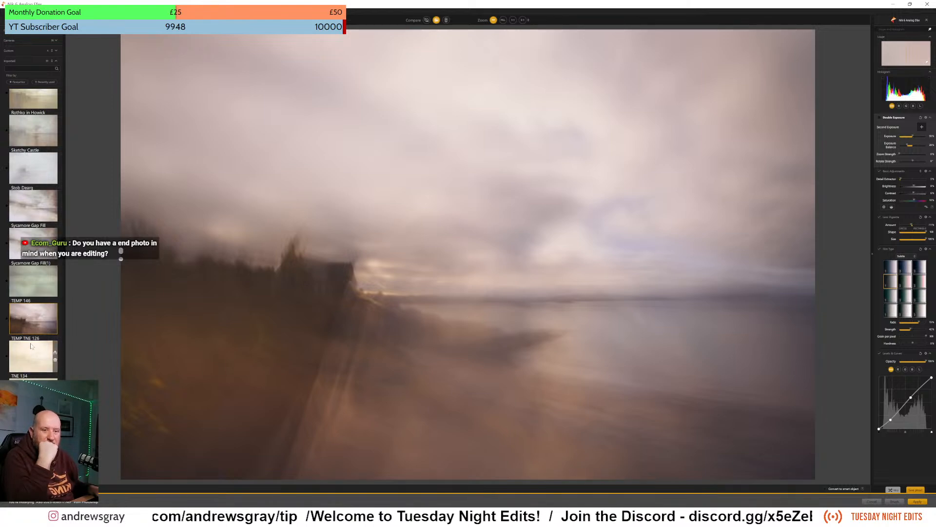
pyautogui.scroll(1, 31, 269)
pyautogui.click(31, 191)
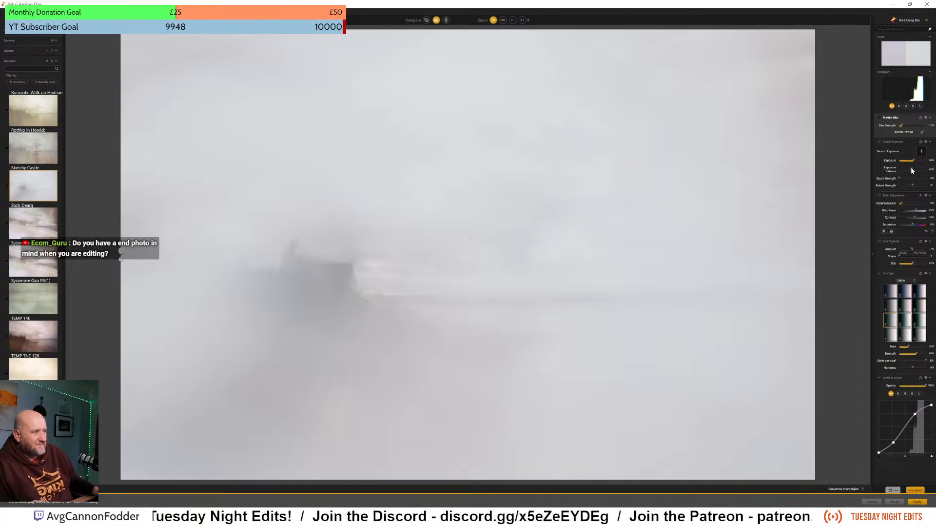
# - Fine-tune the Double Exposure effect's exposure balance and exposure, keeping the dark building on the shoreline softly blended
pyautogui.moveTo(912, 169); pyautogui.dragTo(909, 170)
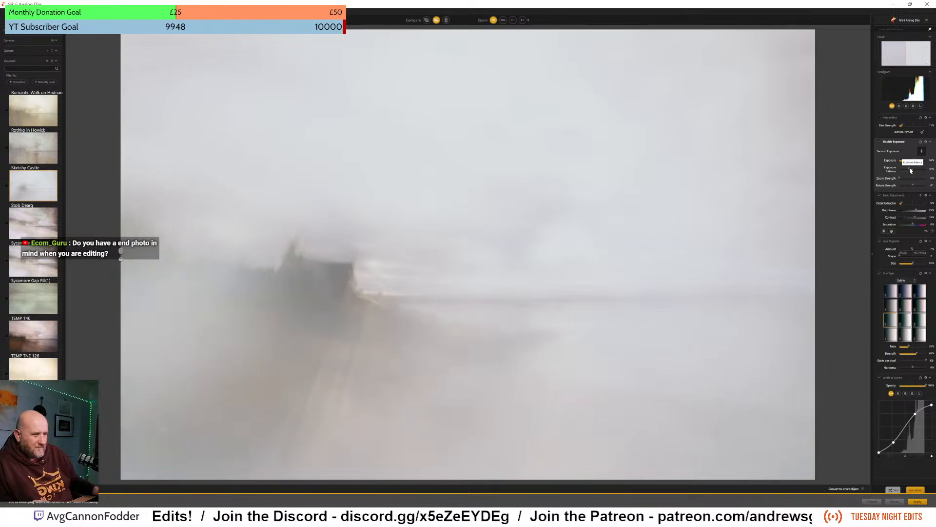
pyautogui.moveTo(910, 168); pyautogui.dragTo(911, 168)
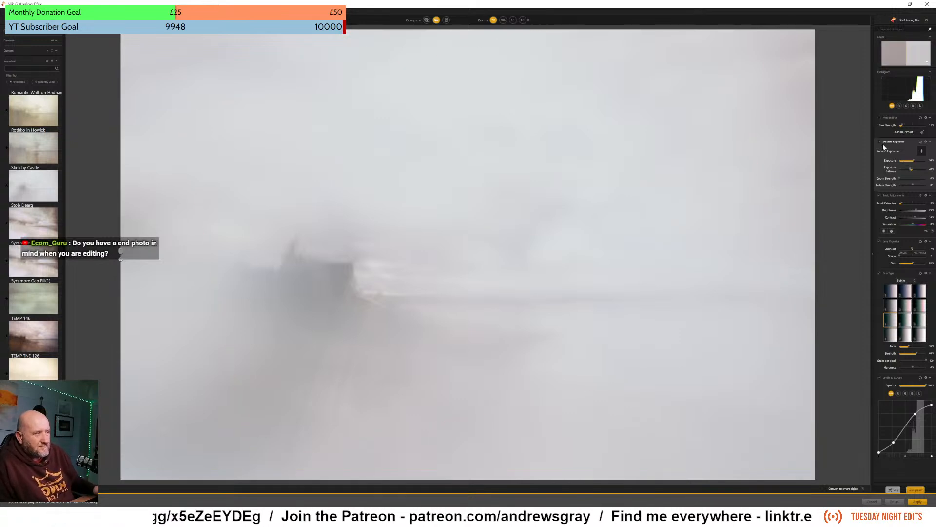
pyautogui.moveTo(915, 160); pyautogui.dragTo(912, 160)
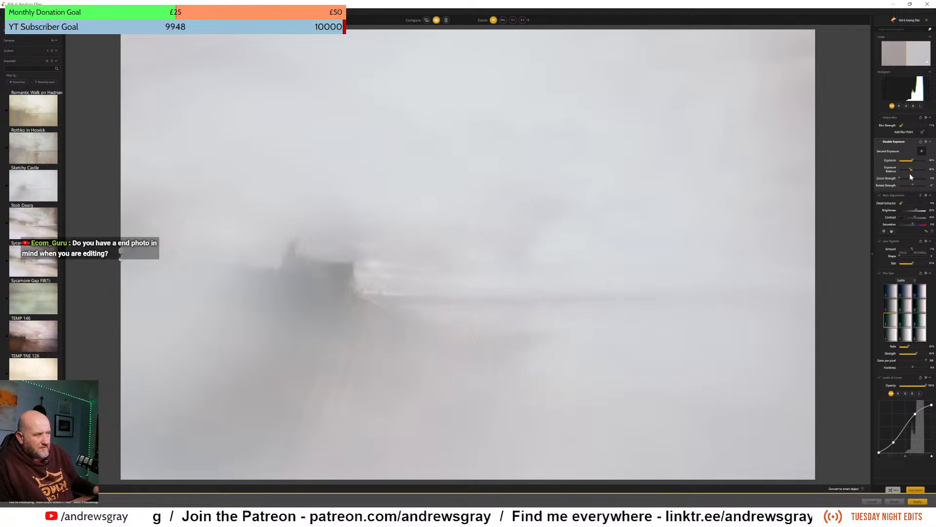
pyautogui.moveTo(913, 160); pyautogui.dragTo(916, 161)
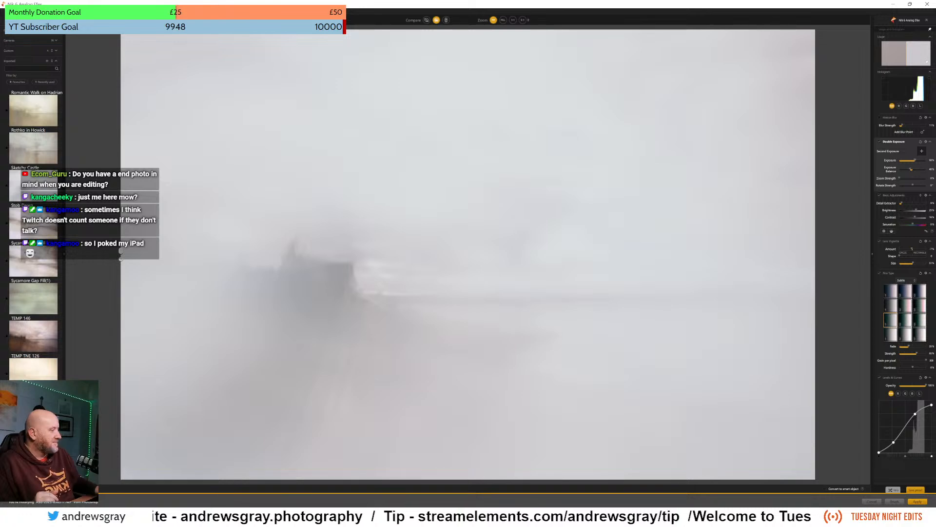
# - Try shrinking and shifting the second exposure overlay, undoing each change
pyautogui.moveTo(490, 227)
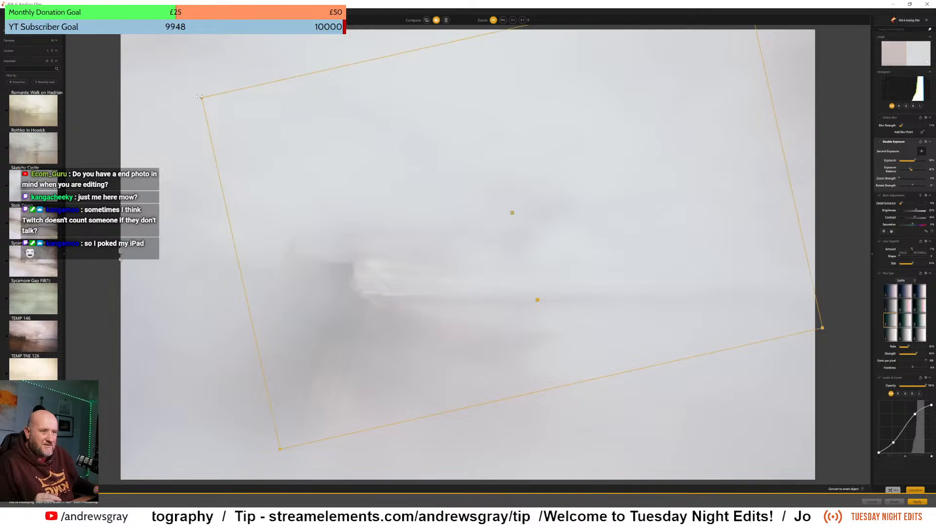
pyautogui.moveTo(200, 96); pyautogui.dragTo(304, 135)
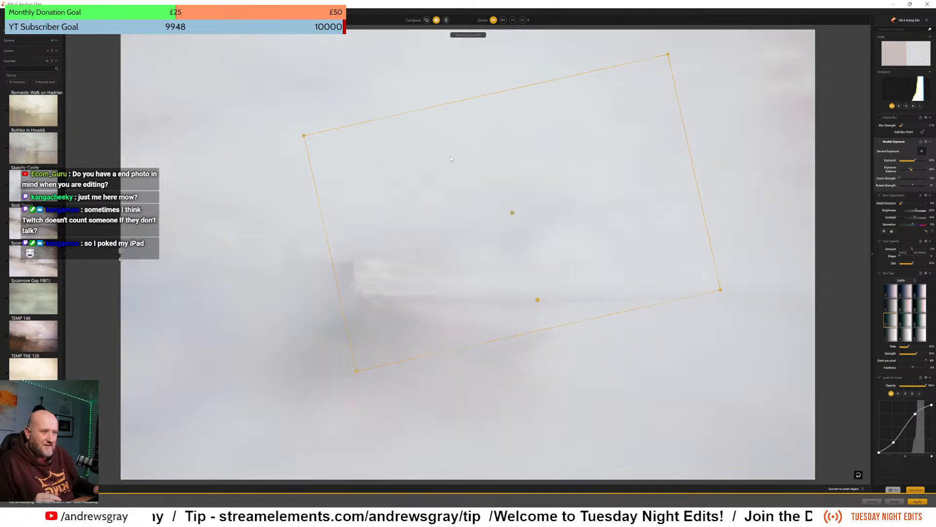
pyautogui.hotkey('ctrl', 'z')
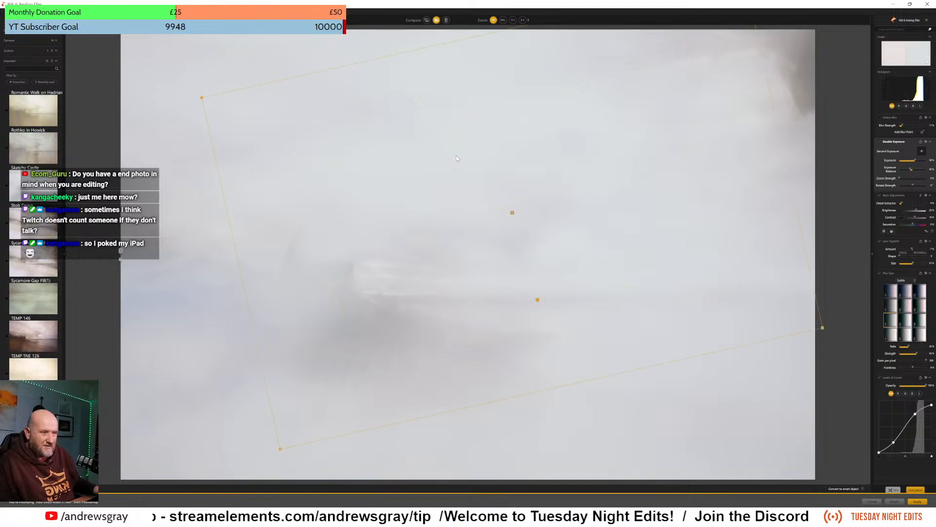
pyautogui.moveTo(510, 211); pyautogui.dragTo(470, 202)
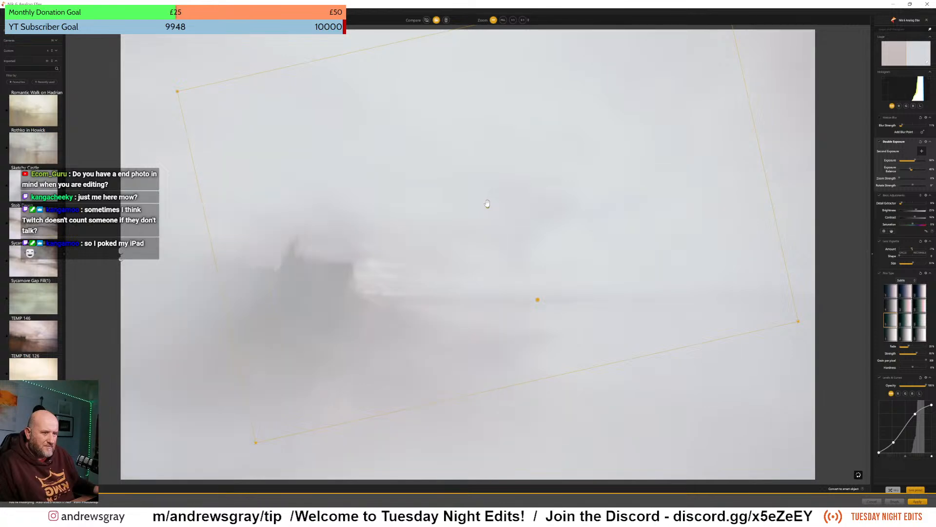
pyautogui.hotkey('ctrl', 'z')
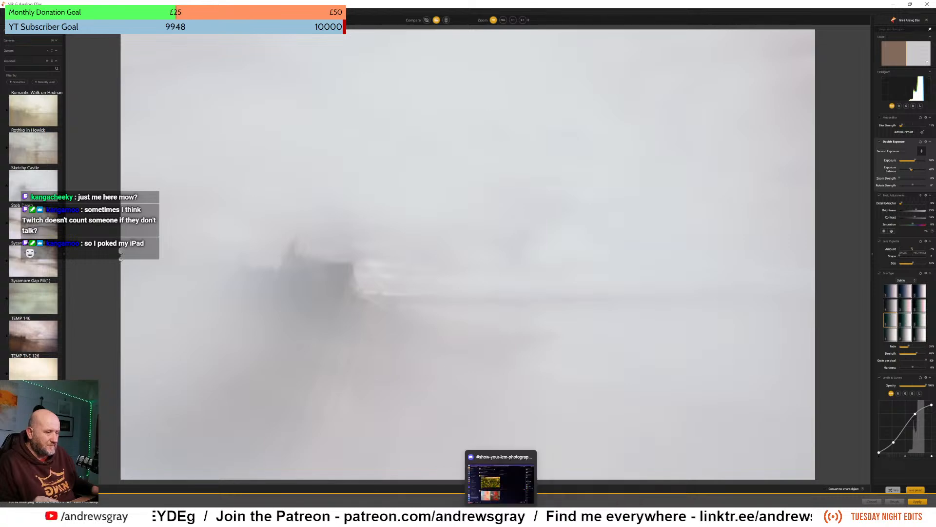
pyautogui.moveTo(485, 516)
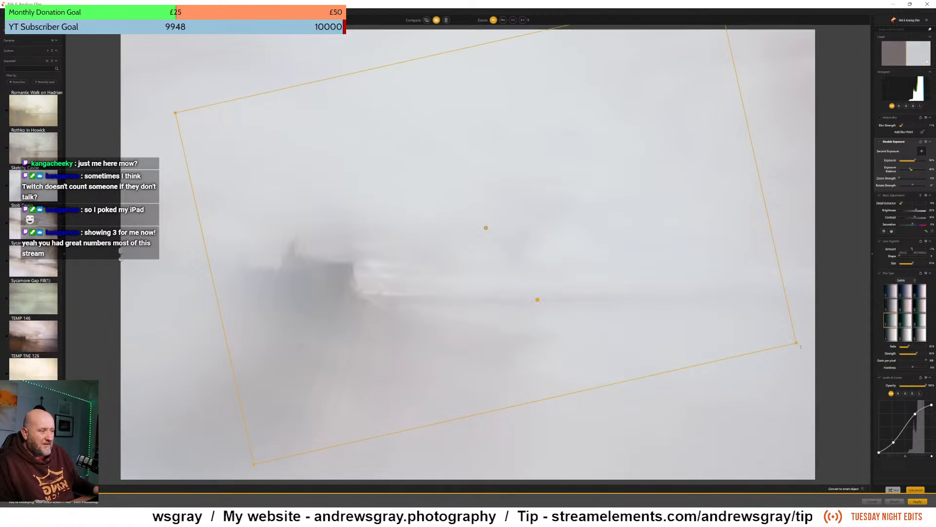
pyautogui.moveTo(801, 350)
pyautogui.mouseDown()
pyautogui.moveTo(765, 412)
pyautogui.moveTo(791, 317)
pyautogui.moveTo(800, 347)
pyautogui.mouseUp()
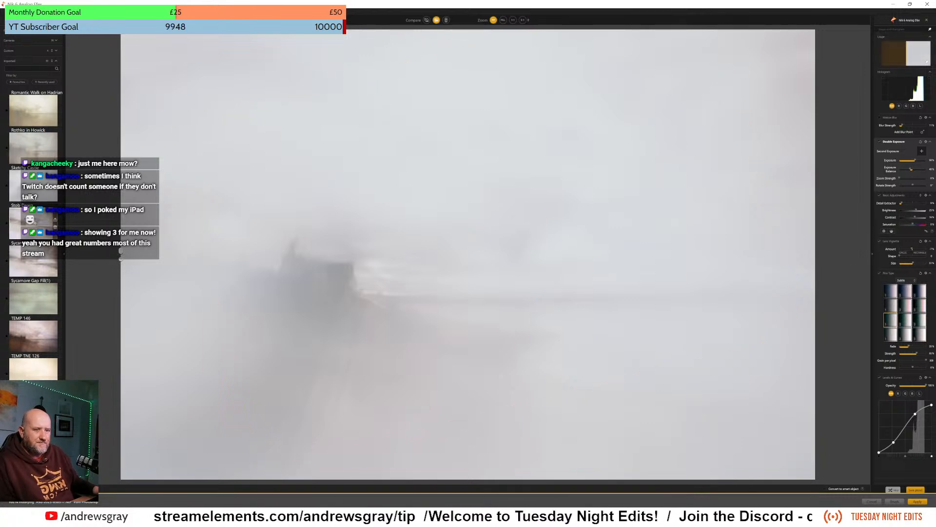
pyautogui.scroll(1, 39, 212)
pyautogui.scroll(4, 44, 195)
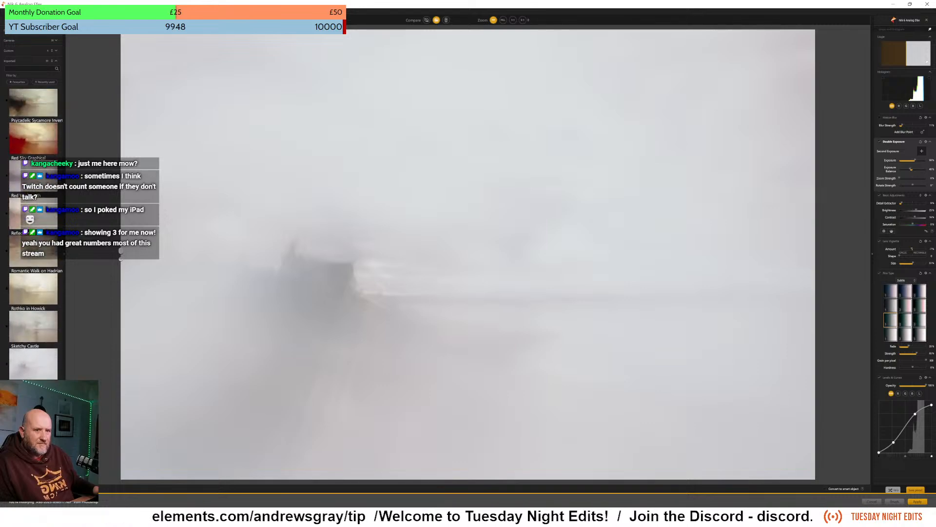
pyautogui.scroll(10, 35, 159)
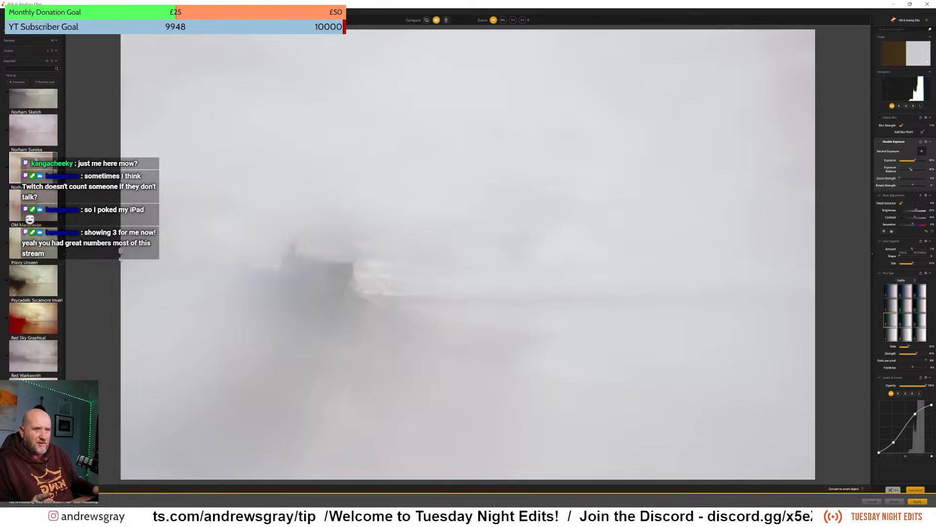
pyautogui.scroll(1, 35, 158)
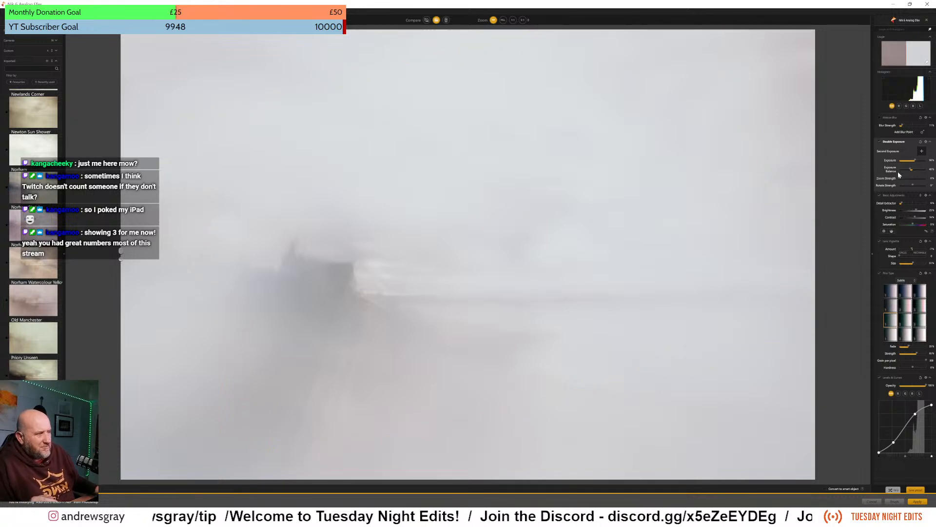
# - Refine the basic adjustments: fine-tune the detail extractor, lower brightness and contrast, and slightly raise saturation
pyautogui.moveTo(900, 203); pyautogui.dragTo(874, 203)
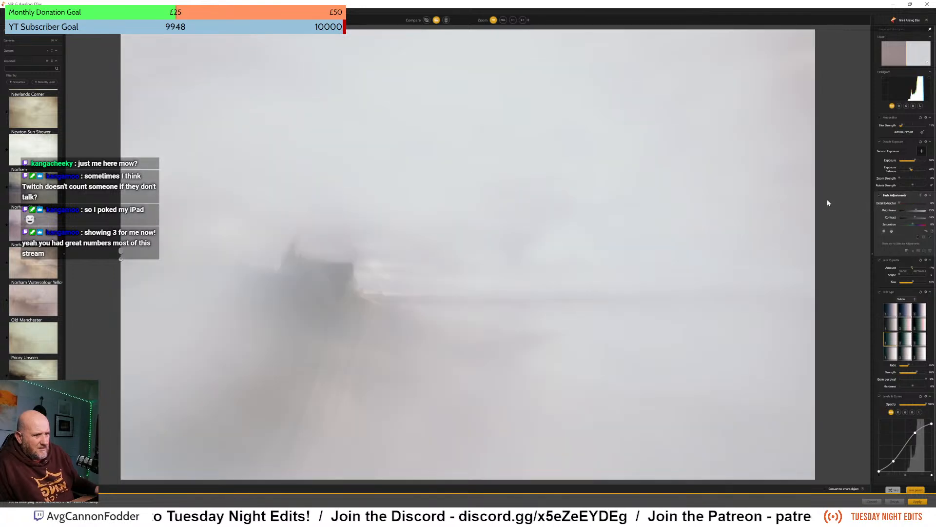
pyautogui.moveTo(902, 204); pyautogui.dragTo(903, 204)
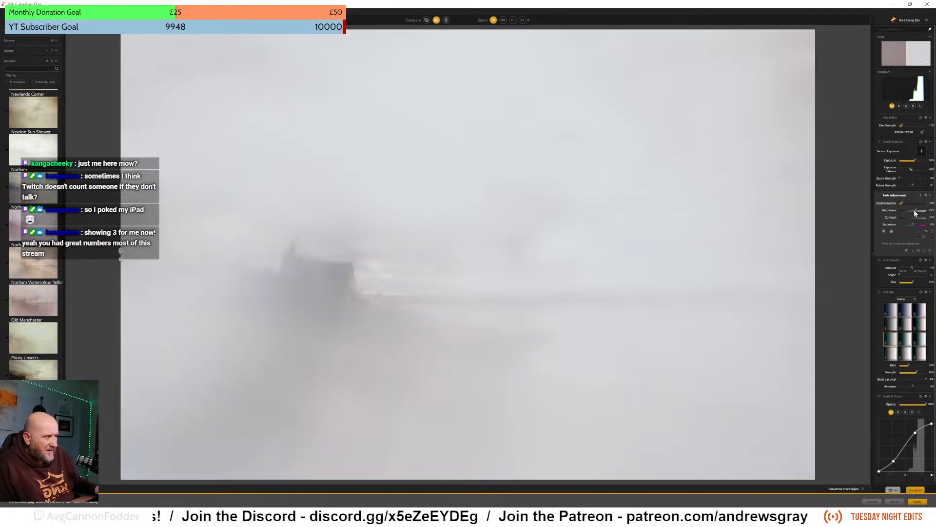
pyautogui.doubleClick(915, 210)
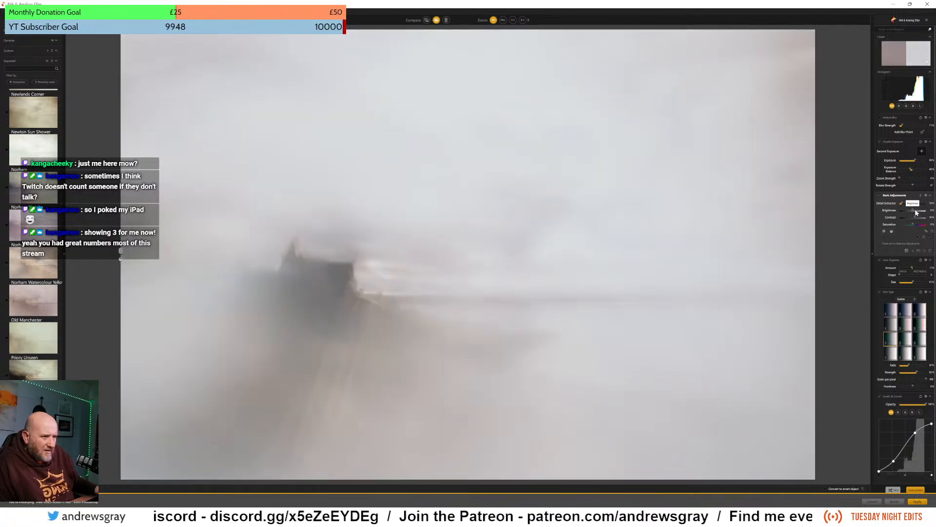
pyautogui.moveTo(913, 210); pyautogui.dragTo(915, 210)
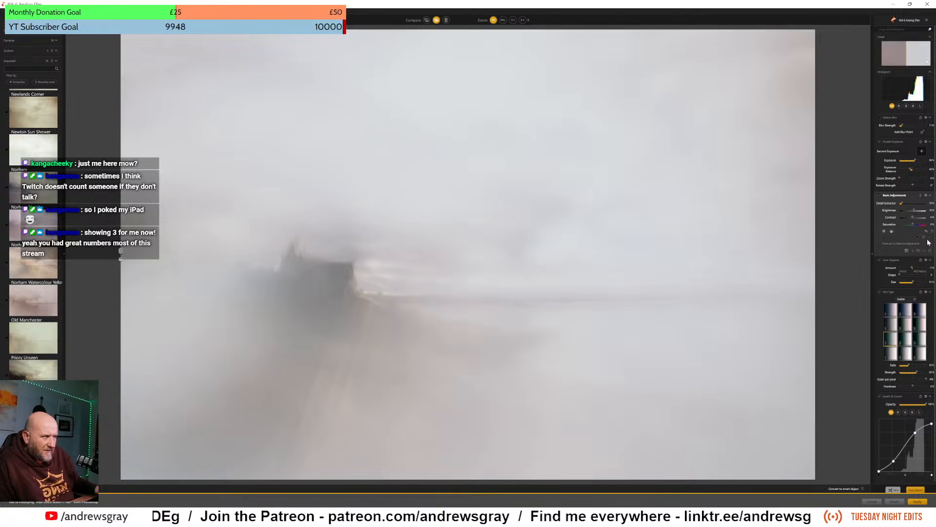
pyautogui.moveTo(912, 226)
pyautogui.mouseDown()
pyautogui.moveTo(923, 226)
pyautogui.moveTo(915, 229)
pyautogui.mouseUp()
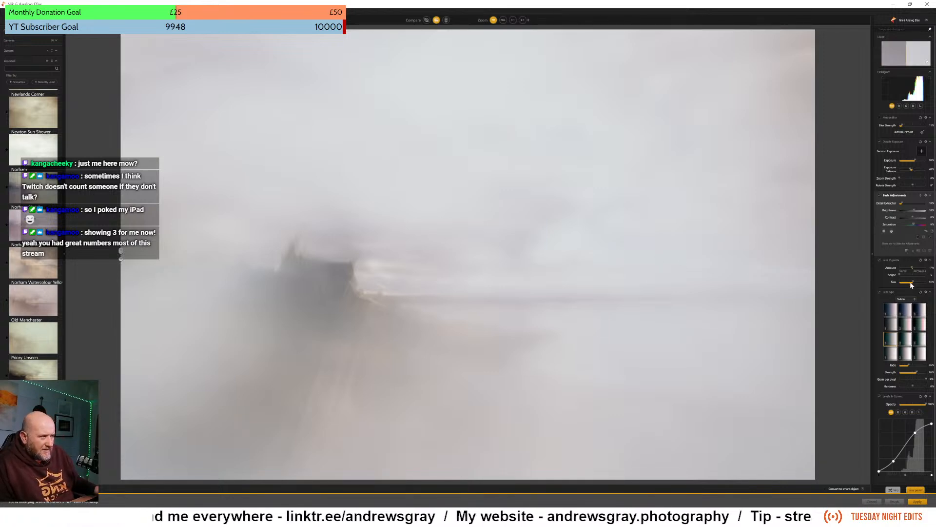
# - Switch the film type category to Warm and try the first film in each of its three rows
pyautogui.click(907, 299)
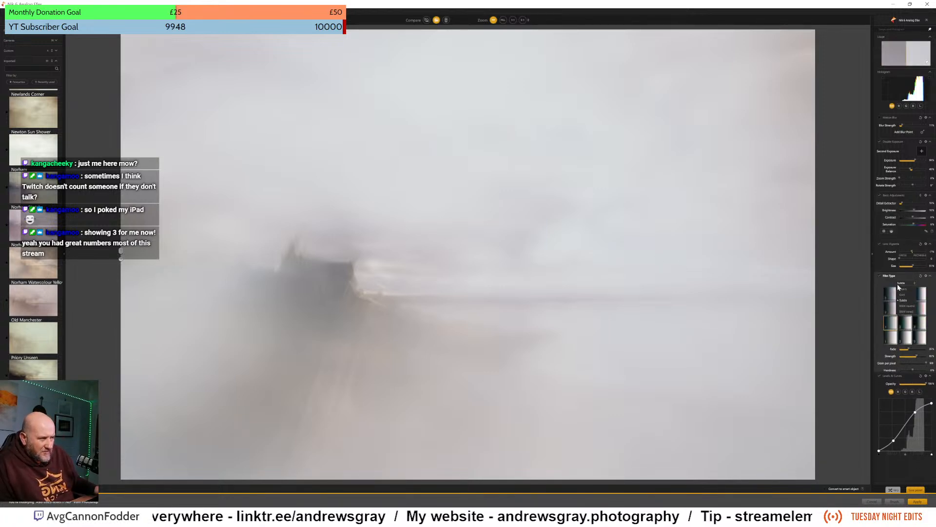
pyautogui.click(905, 287)
pyautogui.click(892, 291)
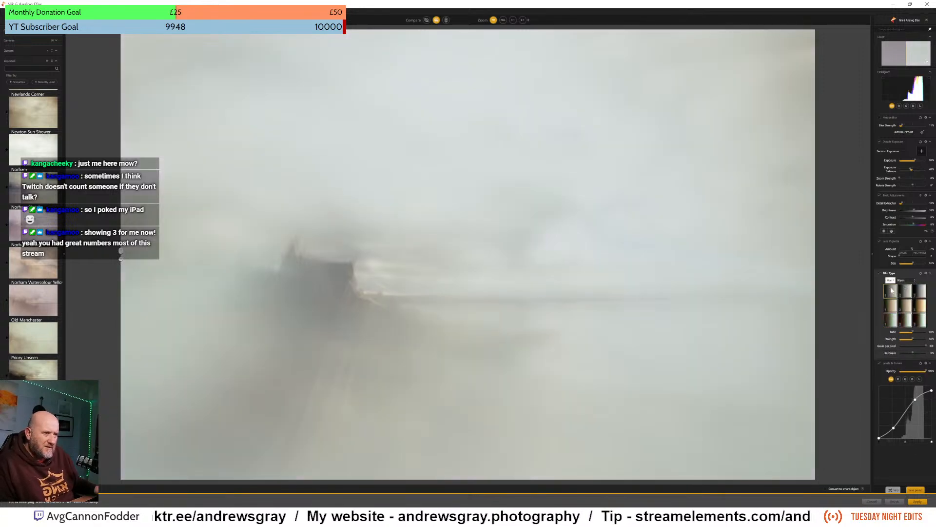
pyautogui.click(894, 310)
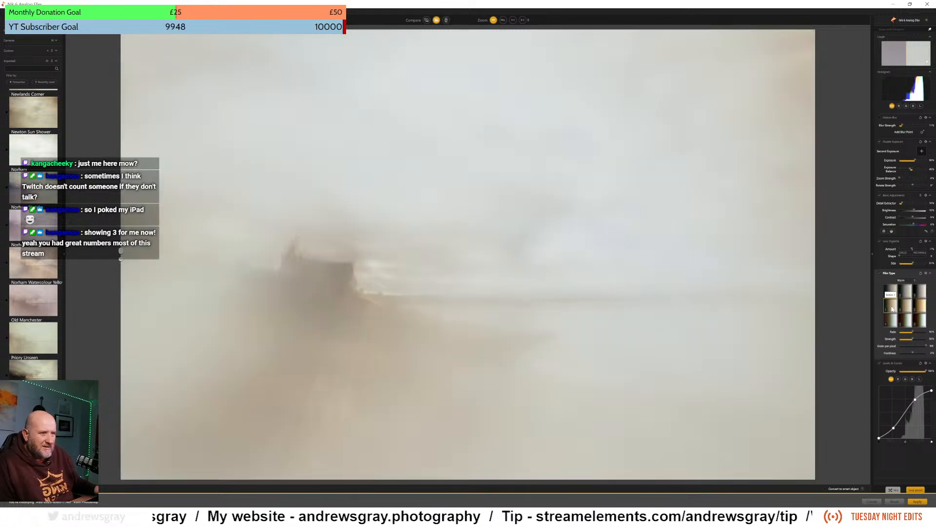
pyautogui.click(892, 321)
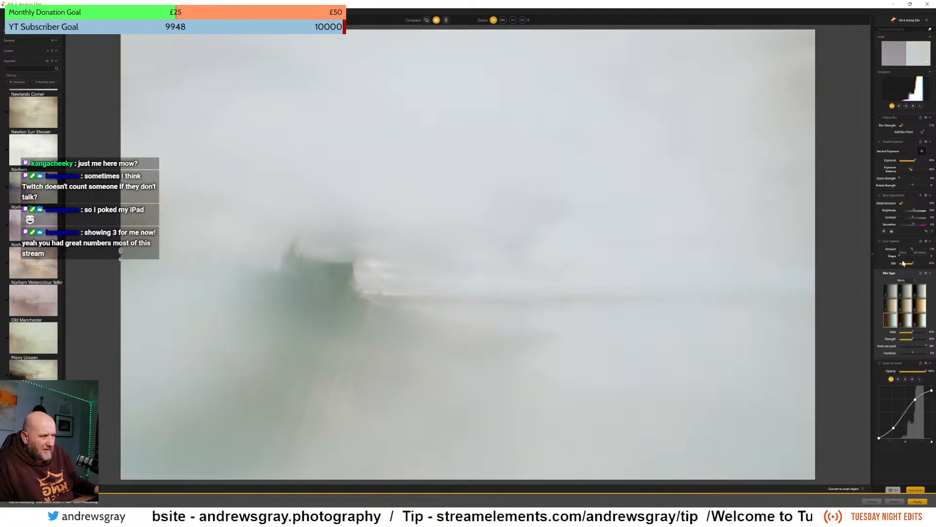
# - Switch the film type category to Cool and compare the first film of each row on the image
pyautogui.click(901, 280)
pyautogui.click(904, 291)
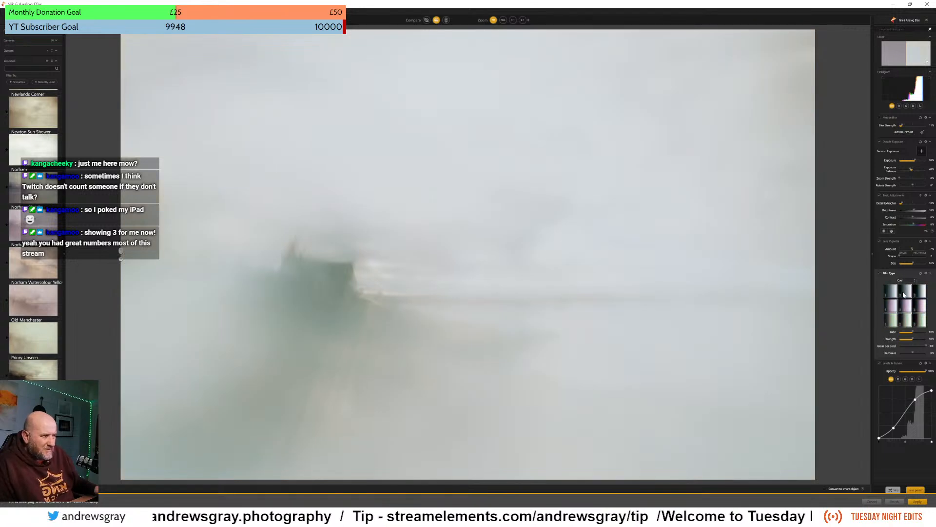
pyautogui.click(892, 309)
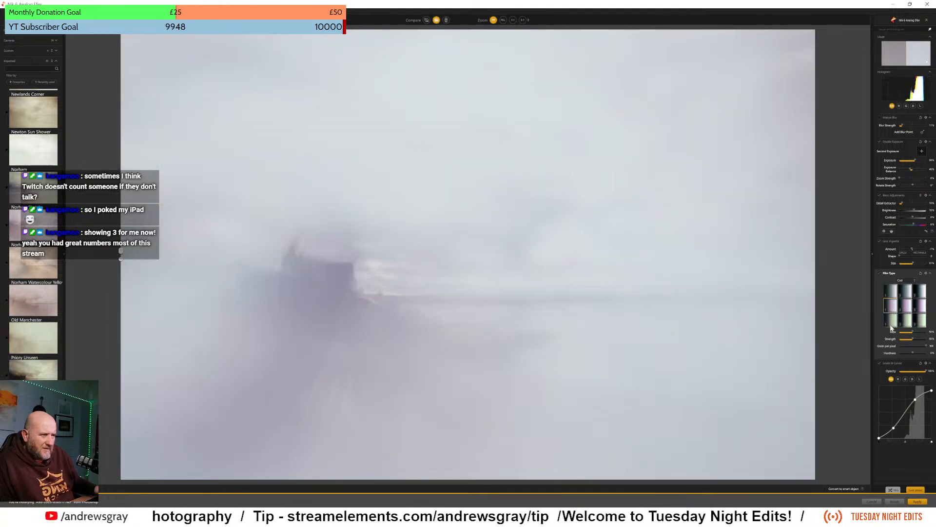
pyautogui.click(892, 321)
pyautogui.click(893, 294)
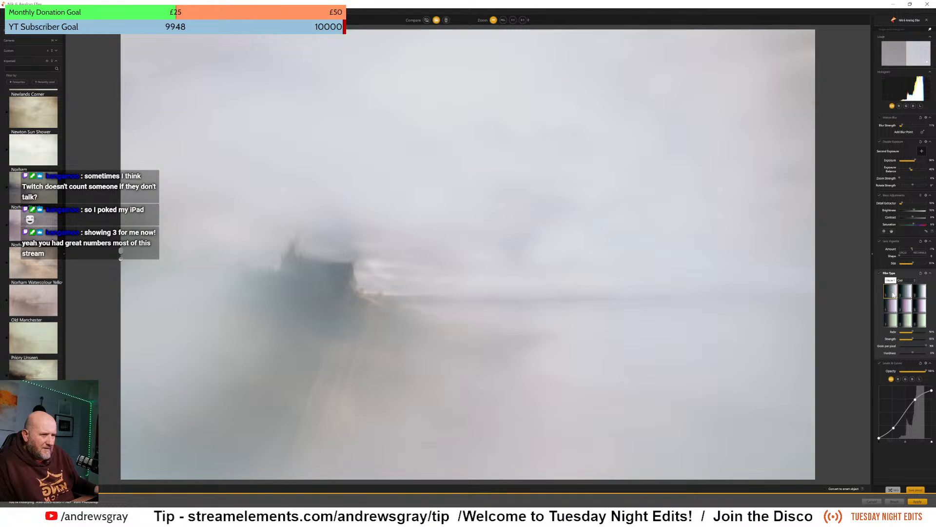
# - Return the film type to the Subtle category and try the first films of its second and third rows
pyautogui.click(903, 280)
pyautogui.click(905, 297)
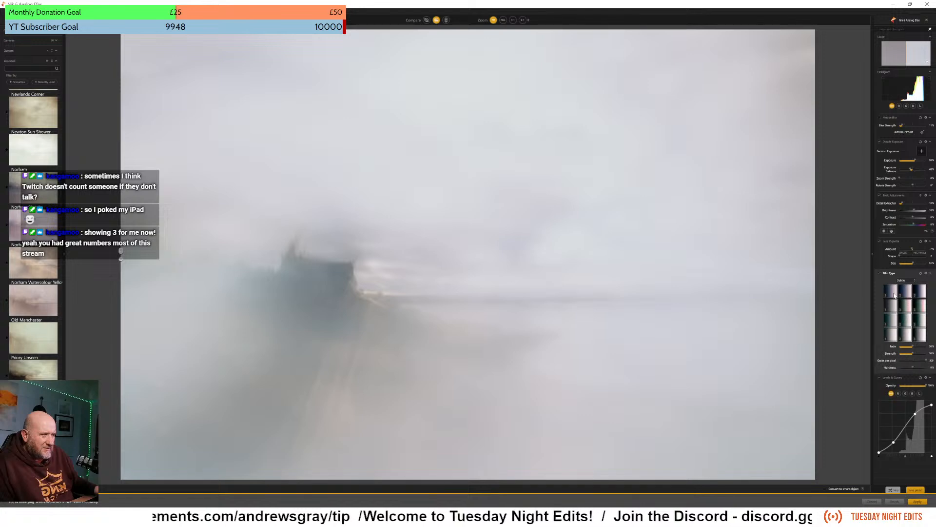
pyautogui.click(890, 308)
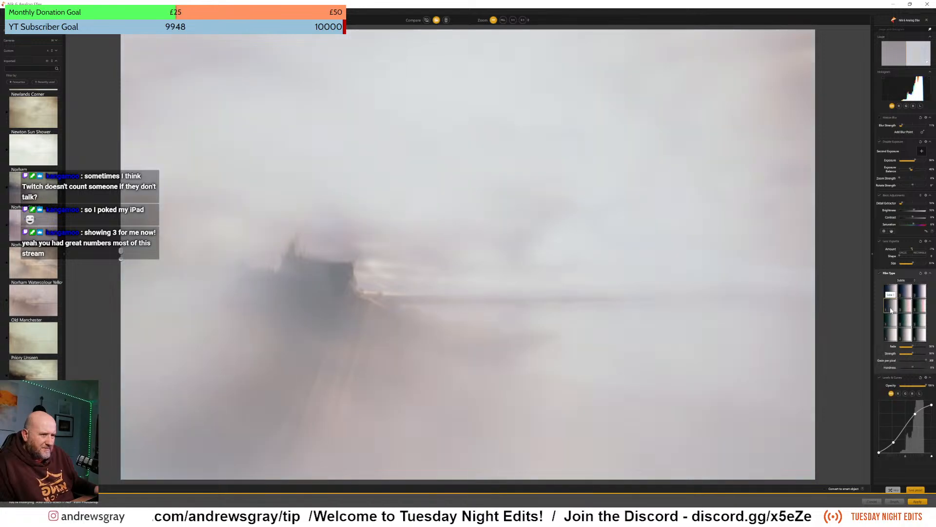
pyautogui.click(893, 322)
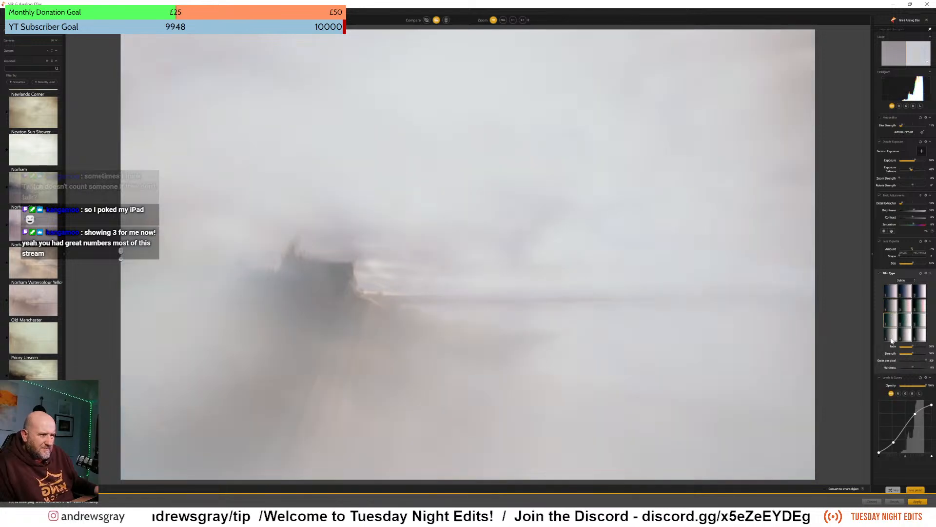
# - Choose the first film in the second row of the Warm category and reduce its strength and fade
pyautogui.click(902, 280)
pyautogui.click(902, 286)
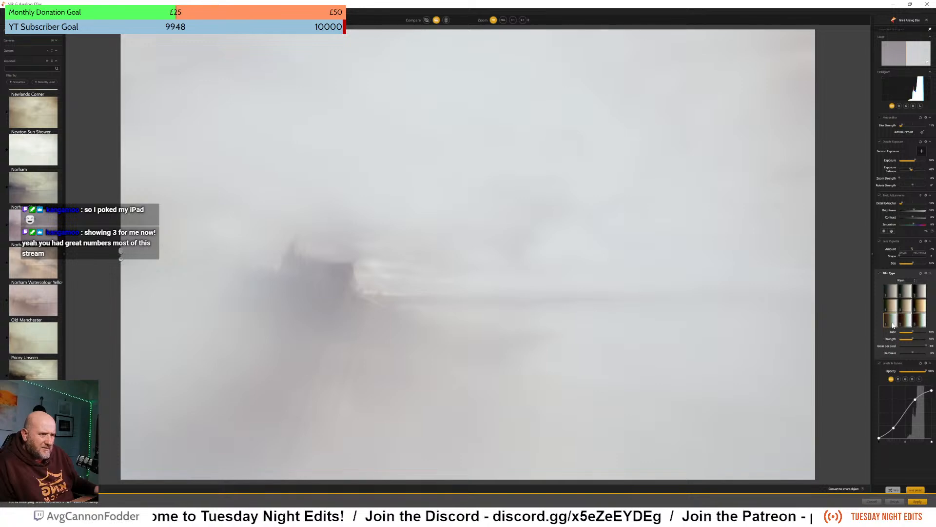
pyautogui.click(893, 310)
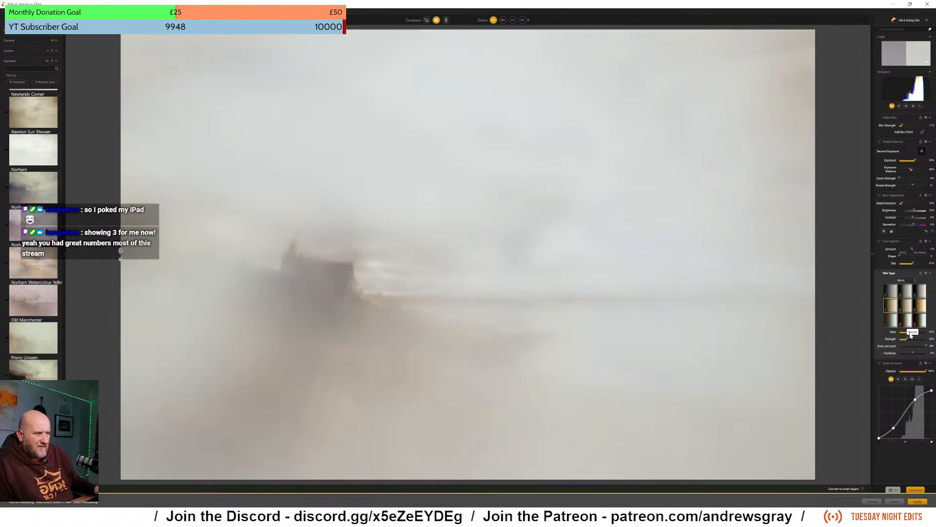
pyautogui.moveTo(911, 334)
pyautogui.mouseDown()
pyautogui.moveTo(927, 336)
pyautogui.moveTo(874, 332)
pyautogui.moveTo(903, 332)
pyautogui.mouseUp()
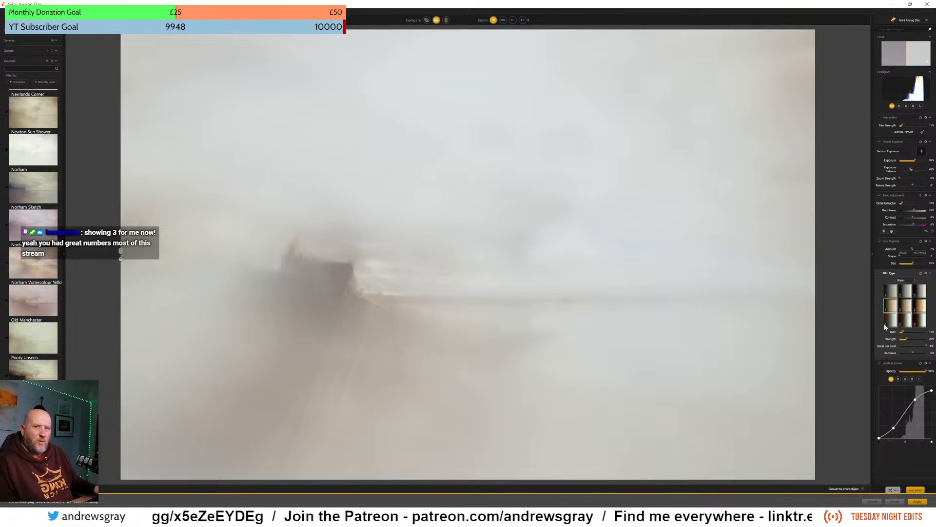
# - Switch the film type to the Cool category and try the first film in each of its three rows
pyautogui.click(905, 281)
pyautogui.click(903, 291)
pyautogui.click(907, 281)
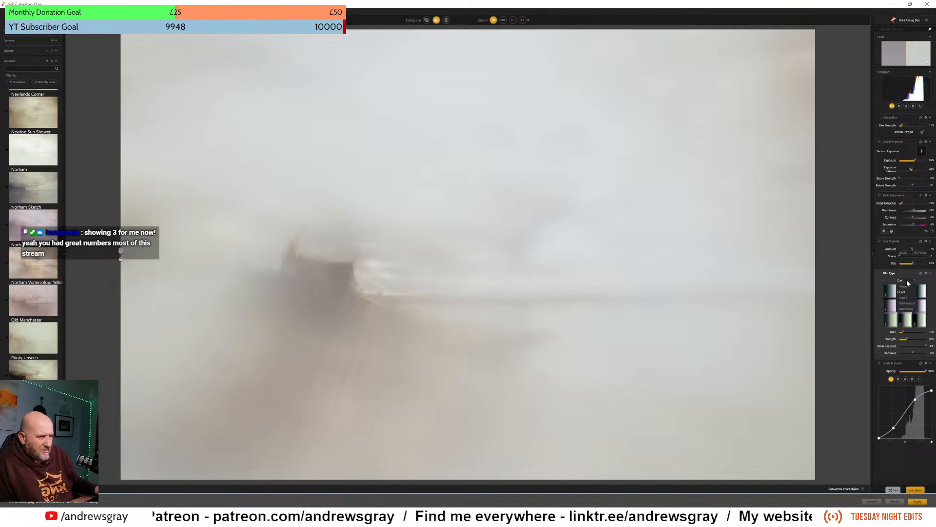
pyautogui.click(891, 295)
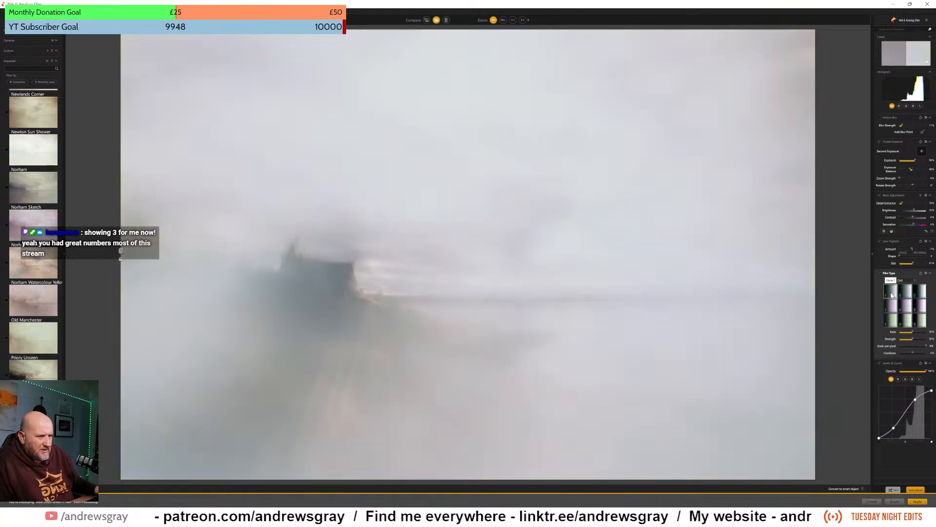
pyautogui.click(892, 306)
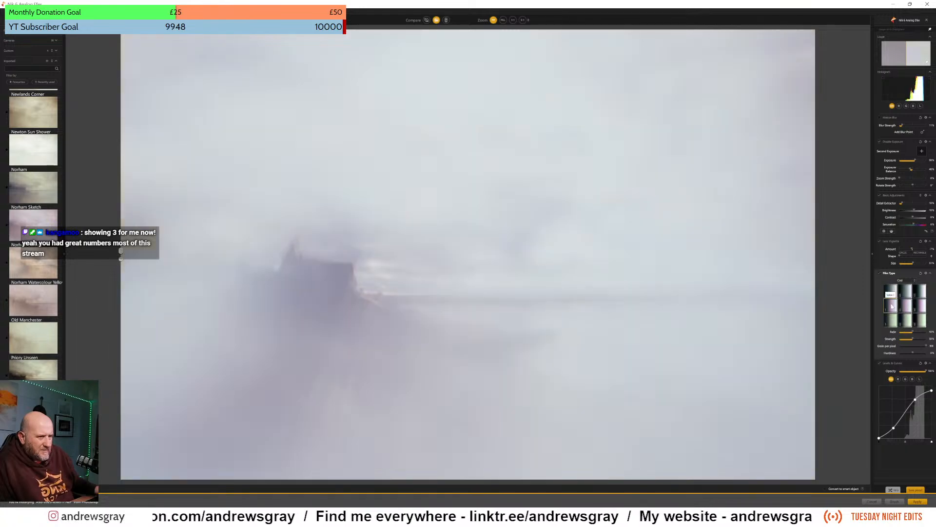
pyautogui.click(891, 320)
# - Switch the film type to the Subtle category and try the first films of its different rows
pyautogui.click(908, 285)
pyautogui.click(905, 295)
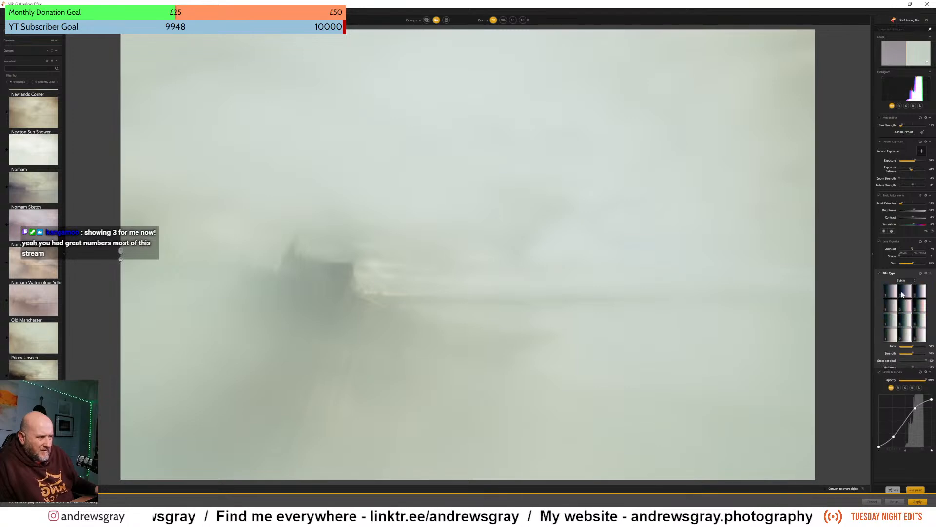
pyautogui.click(890, 292)
pyautogui.click(890, 309)
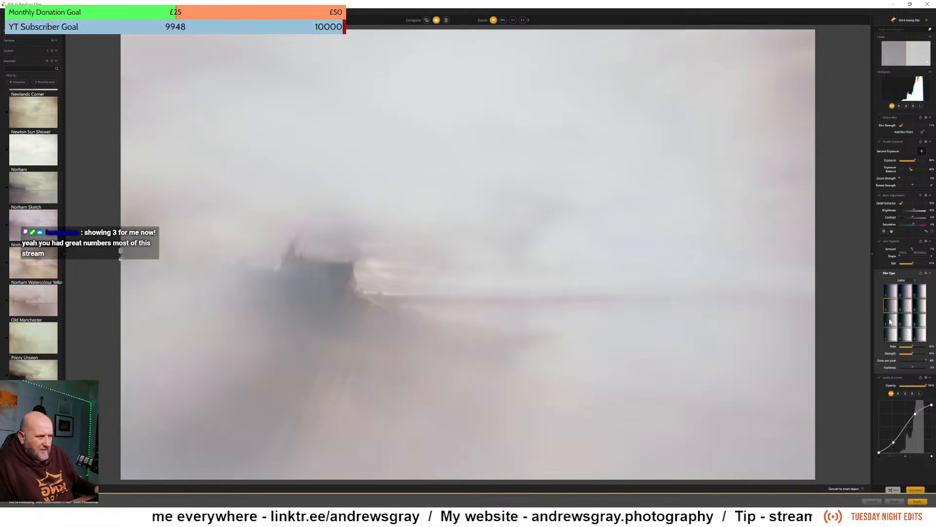
pyautogui.click(891, 335)
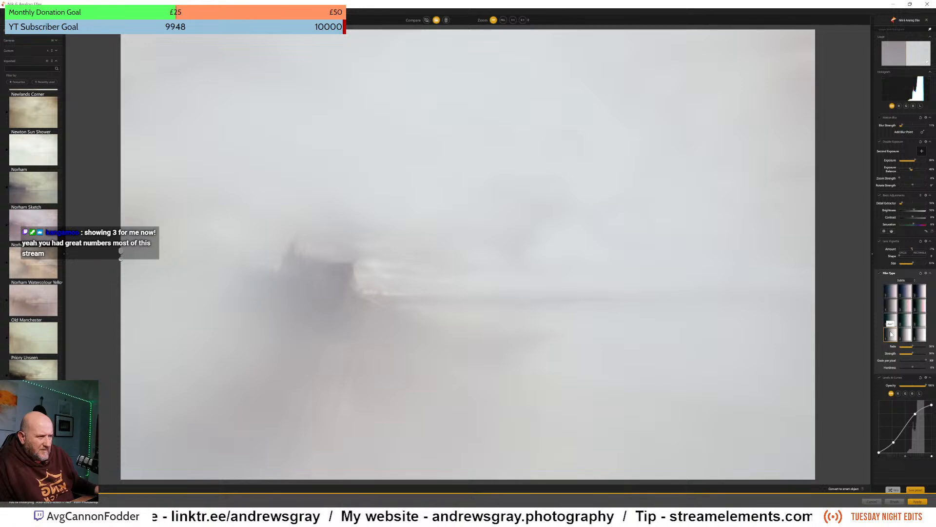
# - Set the film type back to the first film in the Warm category's second row and lower its fade and strength
pyautogui.click(901, 280)
pyautogui.click(902, 287)
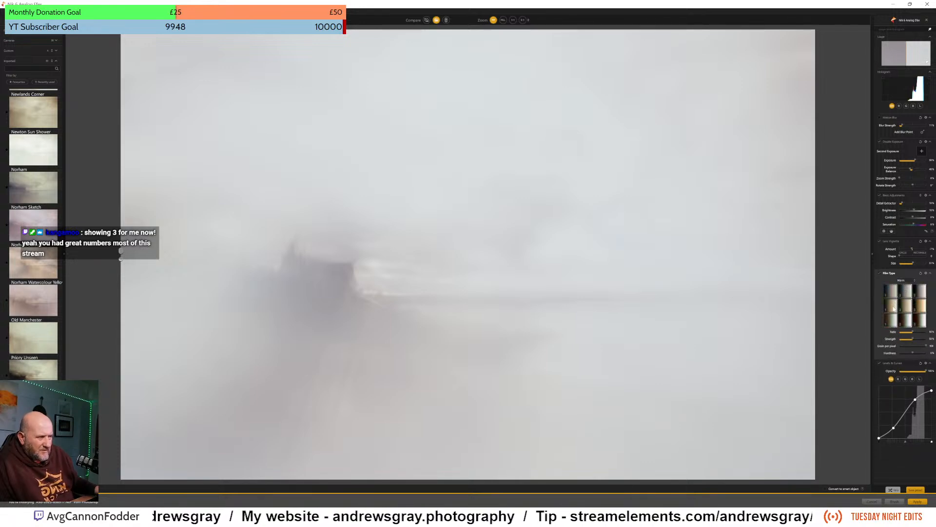
pyautogui.click(892, 306)
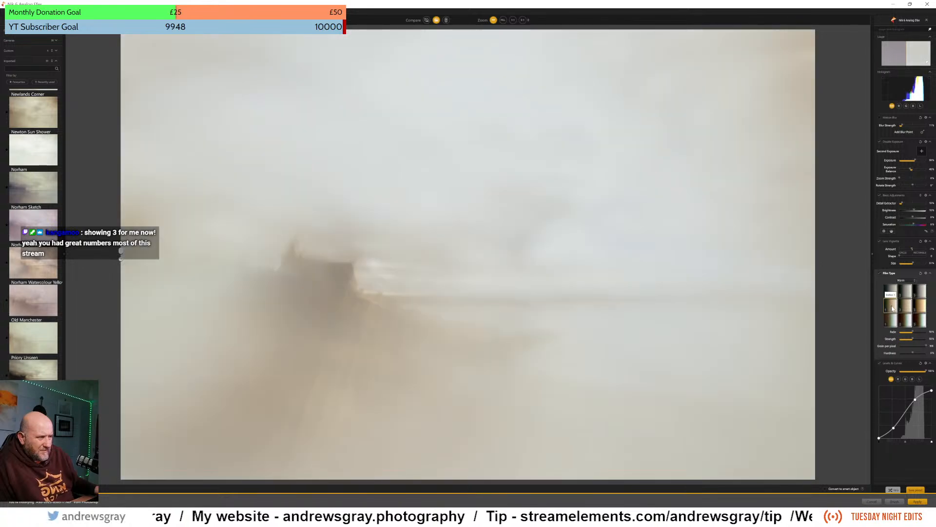
pyautogui.click(905, 339)
pyautogui.moveTo(908, 332); pyautogui.dragTo(908, 338)
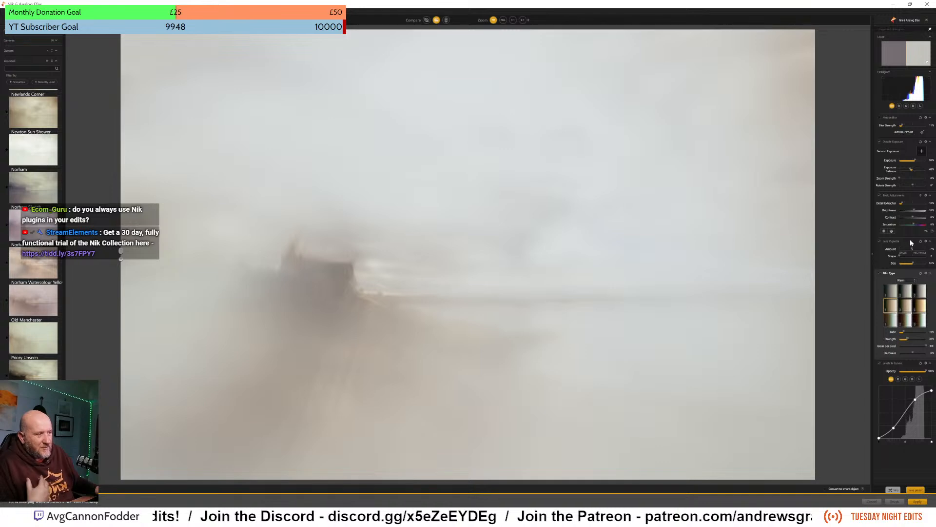
# - Raise the lens vignette amount, then shrink its circle and place it around the middle of the image
pyautogui.moveTo(912, 249); pyautogui.dragTo(914, 254)
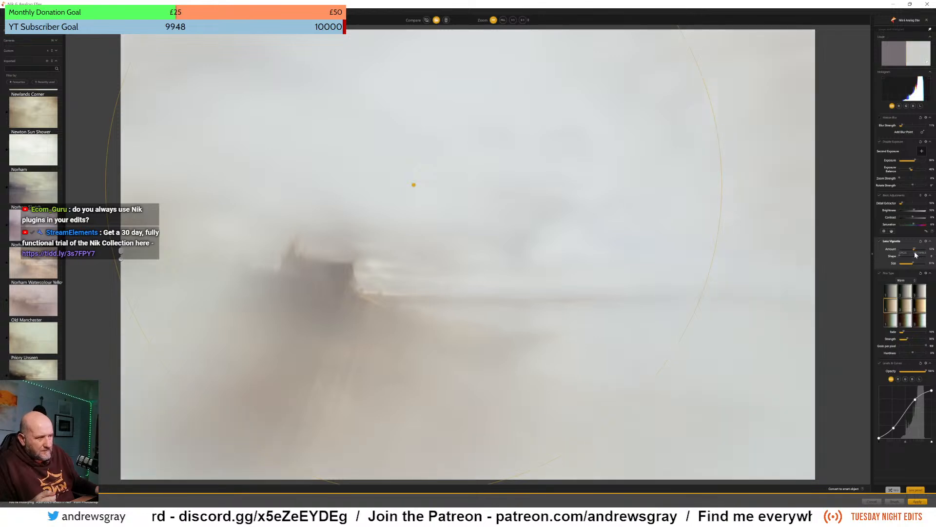
pyautogui.moveTo(693, 54); pyautogui.dragTo(444, 134)
pyautogui.moveTo(413, 185); pyautogui.dragTo(399, 299)
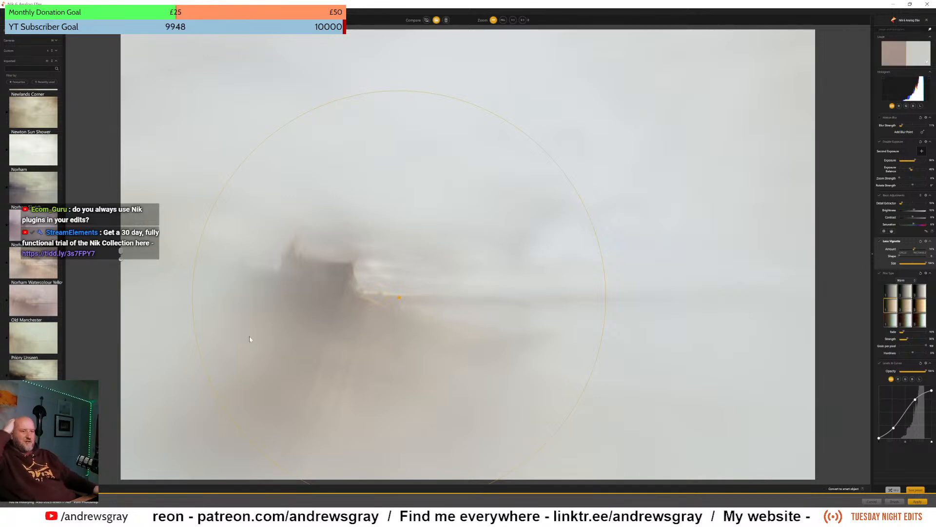
pyautogui.moveTo(397, 299); pyautogui.dragTo(470, 256)
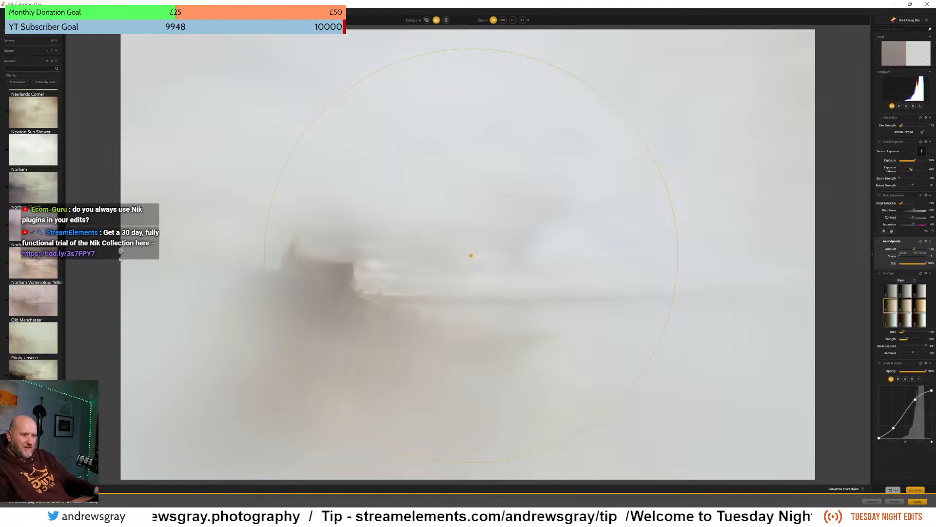
# - Compare the image with its original, apply the filter to the Photoshop document and hide the Nik 6 Analog Efex layer
pyautogui.moveTo(121, 255); pyautogui.dragTo(224, 254)
pyautogui.moveTo(284, 258); pyautogui.dragTo(2, 210)
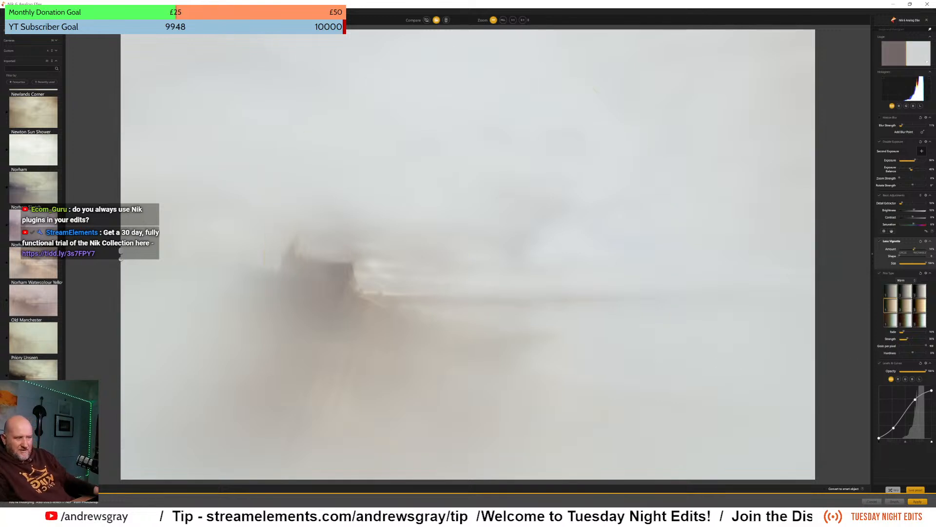
pyautogui.click(917, 501)
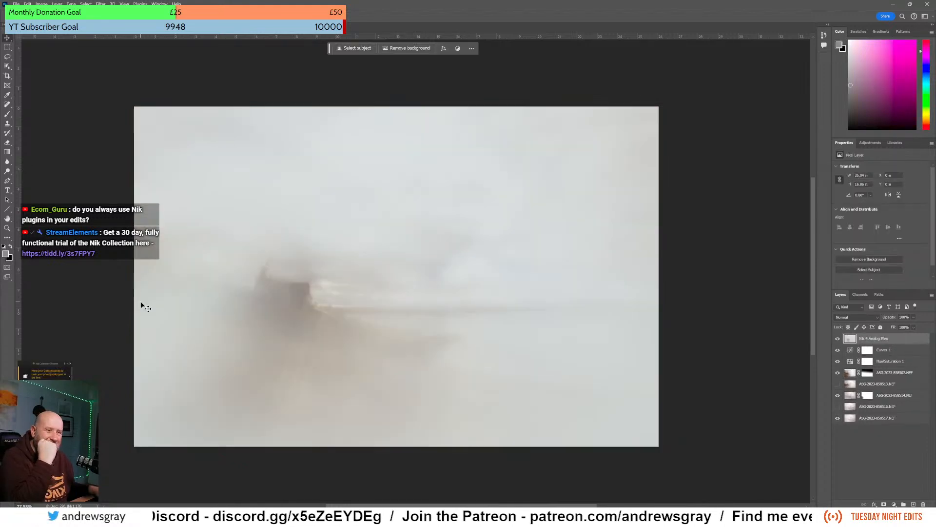
pyautogui.click(838, 338)
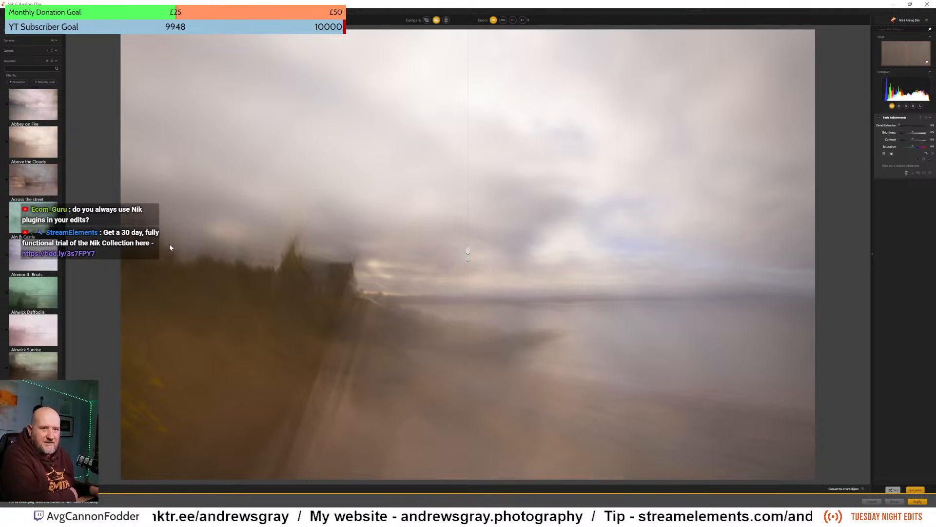
# - Try the Across the street preset on the full image and shift its second exposure up and to the right
pyautogui.click(43, 188)
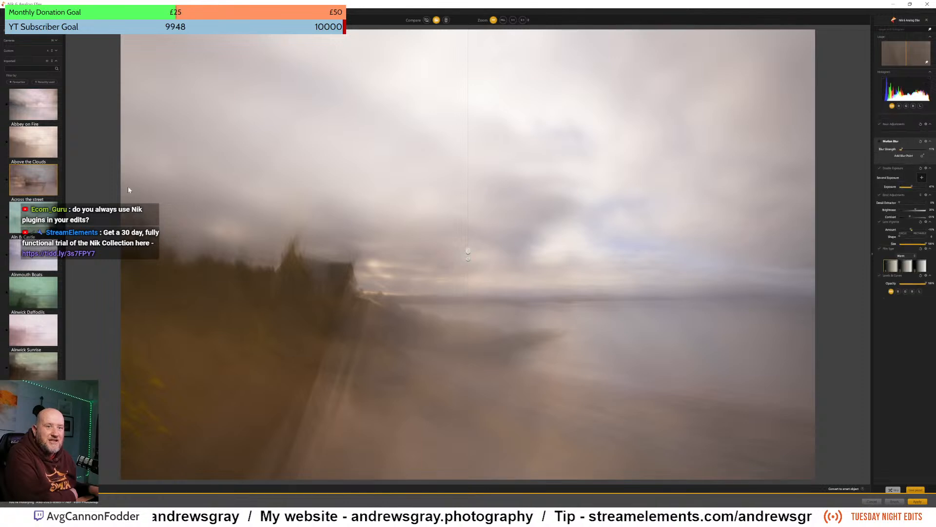
pyautogui.moveTo(467, 252); pyautogui.dragTo(68, 223)
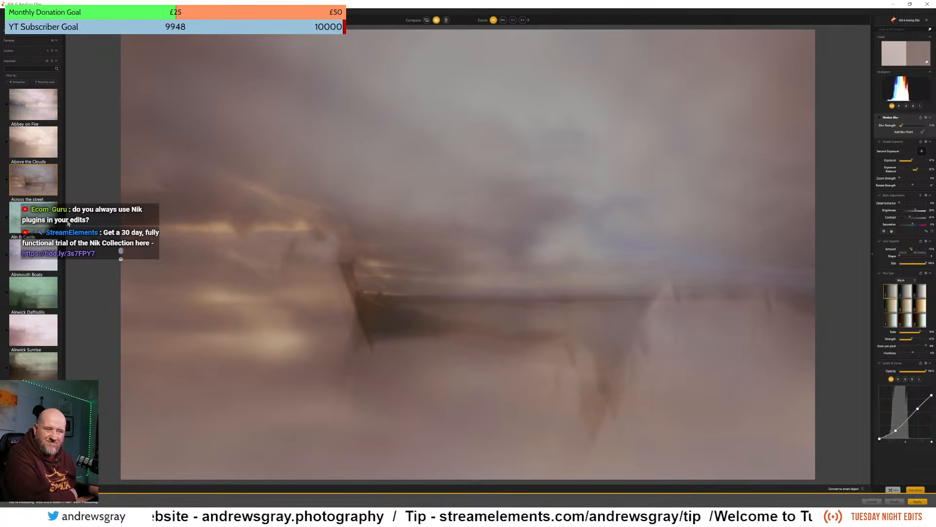
pyautogui.click(888, 153)
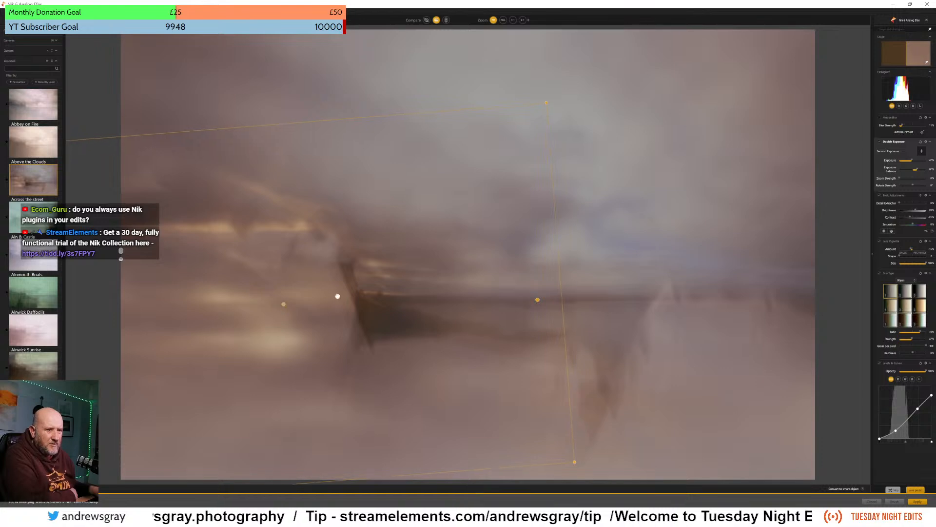
pyautogui.moveTo(309, 297); pyautogui.dragTo(341, 287)
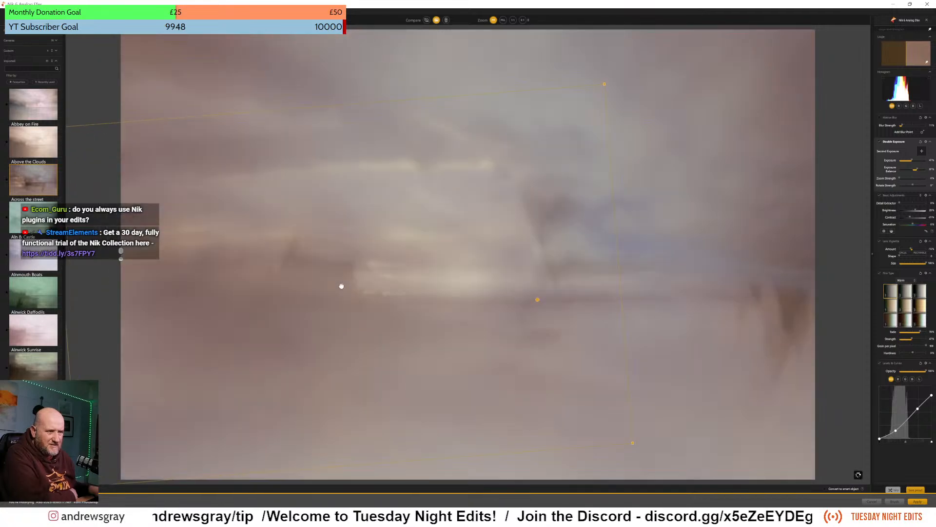
# - Try the Alnwick Sunrise and Blawearie Murk presets on the photo
pyautogui.scroll(-1, 36, 302)
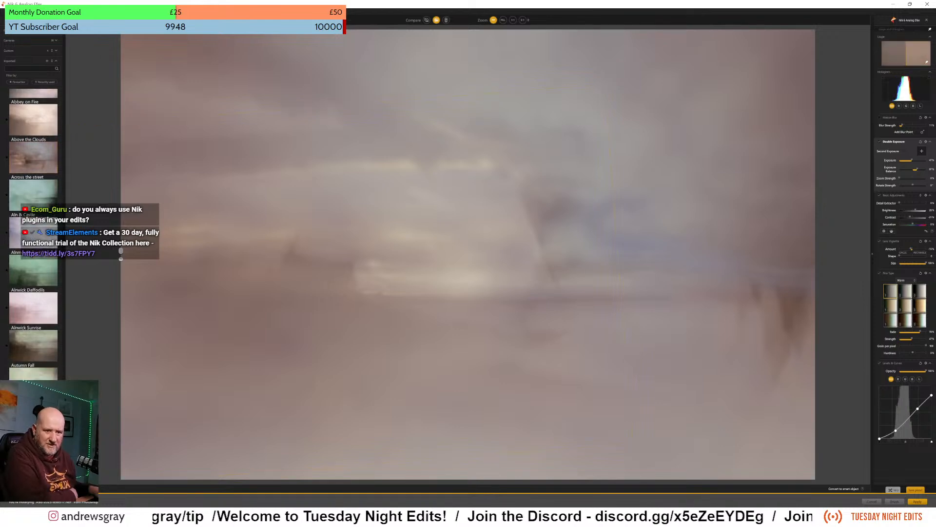
pyautogui.click(36, 309)
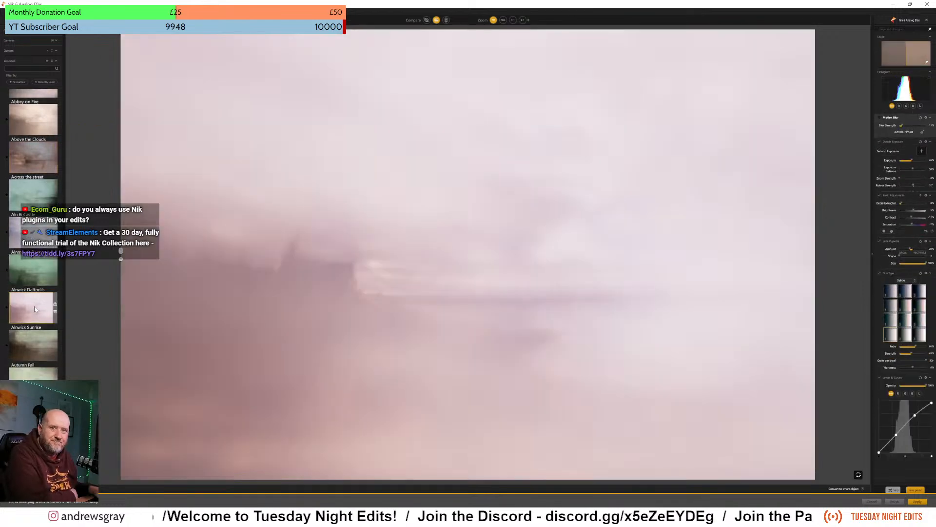
pyautogui.scroll(-7, 35, 307)
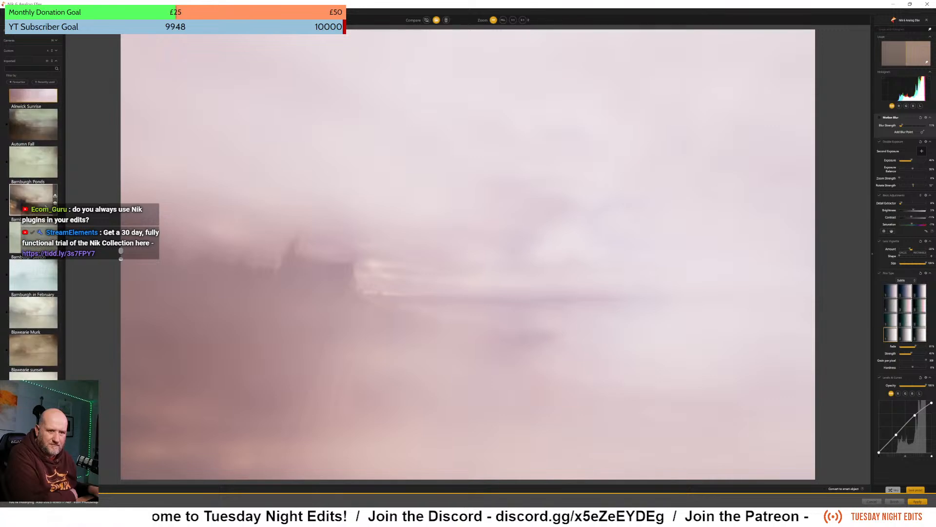
pyautogui.scroll(-2, 44, 194)
pyautogui.click(36, 190)
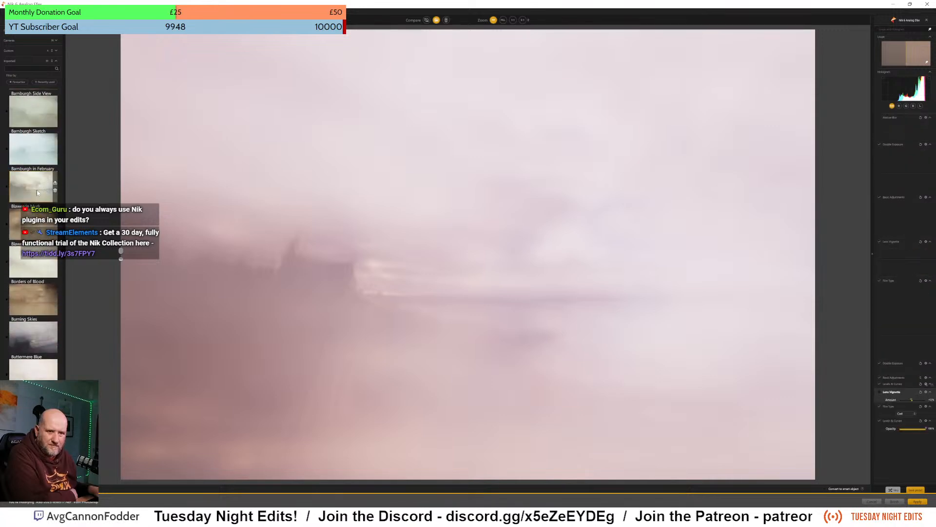
# - Apply the Chillon Reflections preset and move its second exposure down and right towards the centre of the image
pyautogui.scroll(-2, 36, 190)
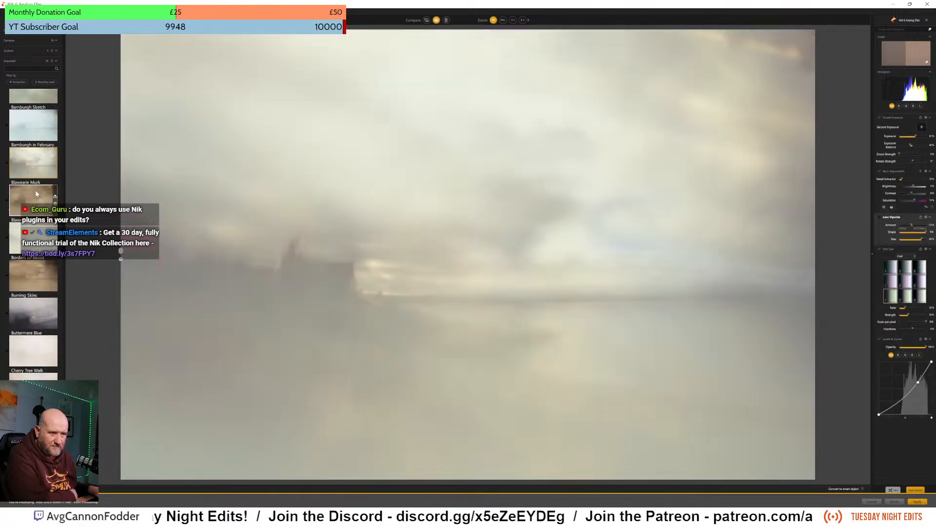
pyautogui.scroll(-5, 34, 239)
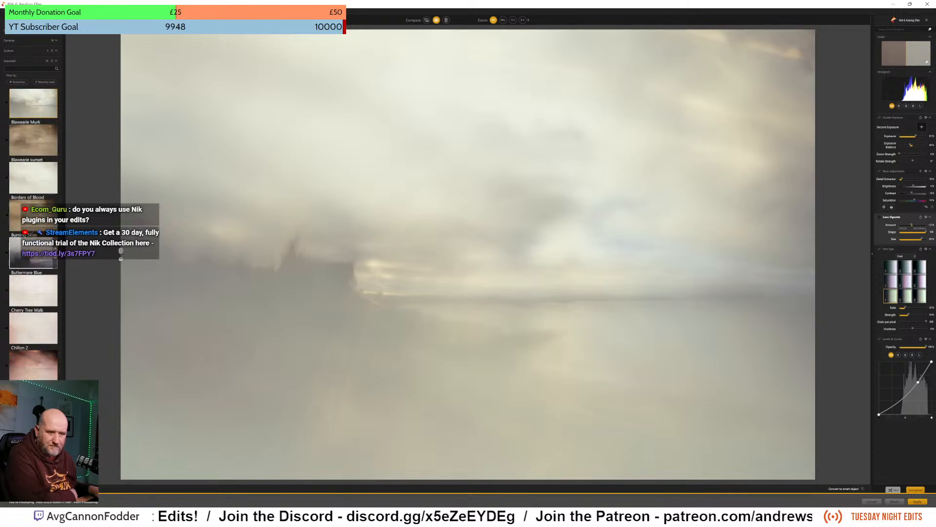
pyautogui.scroll(-2, 34, 242)
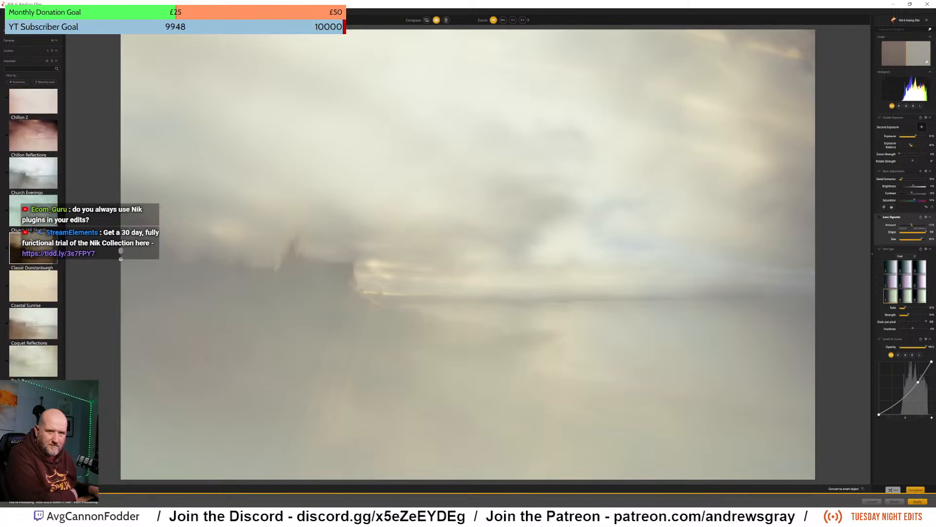
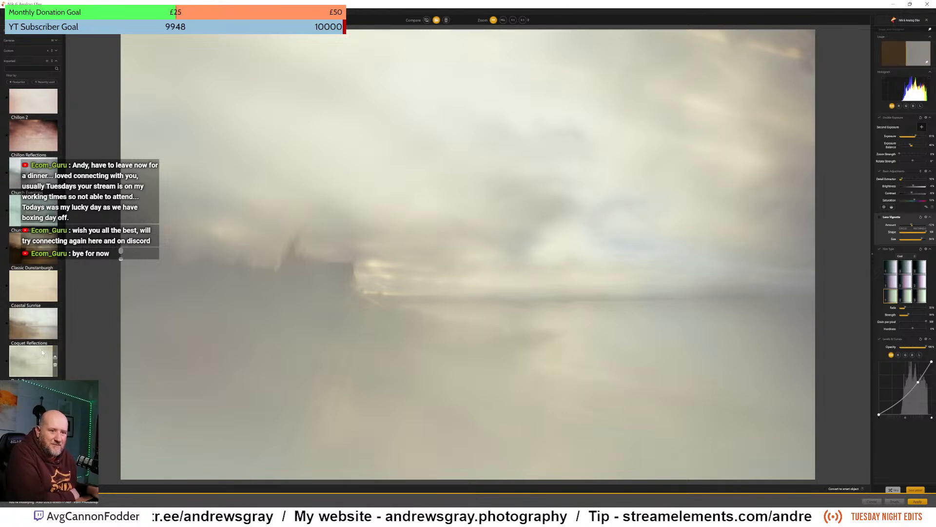
pyautogui.click(50, 149)
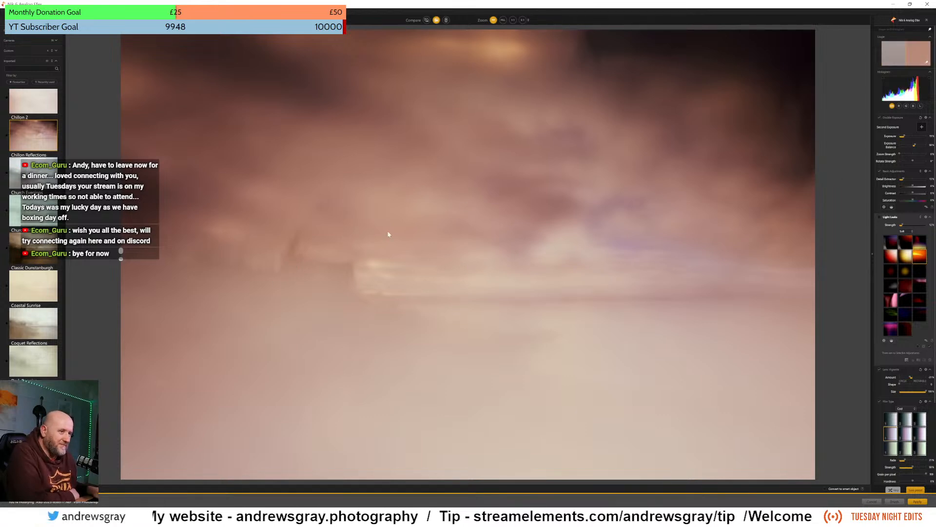
pyautogui.click(891, 129)
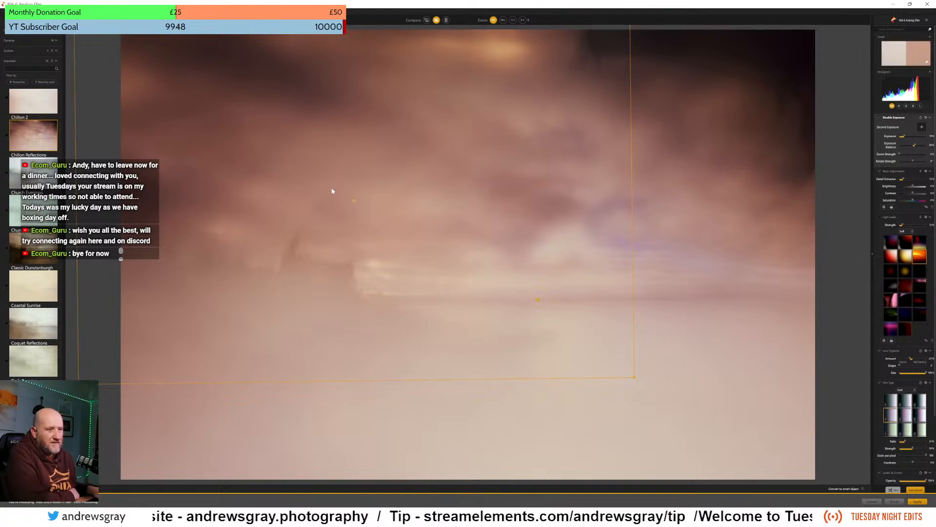
pyautogui.moveTo(355, 201); pyautogui.dragTo(460, 290)
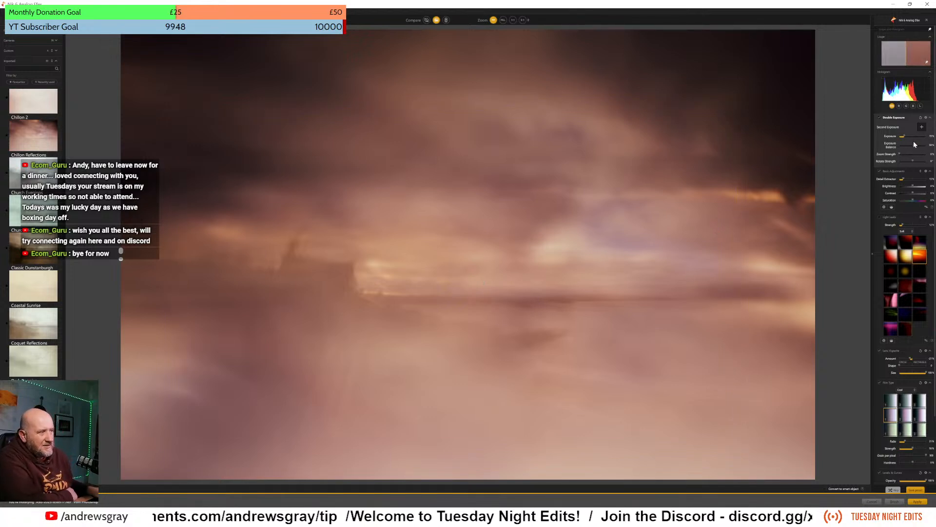
# - Turn off the lens vignette and fine-tune the exposure and exposure balance of the double exposure to brighten the image
pyautogui.moveTo(912, 147)
pyautogui.mouseDown()
pyautogui.moveTo(922, 147)
pyautogui.moveTo(913, 147)
pyautogui.mouseUp()
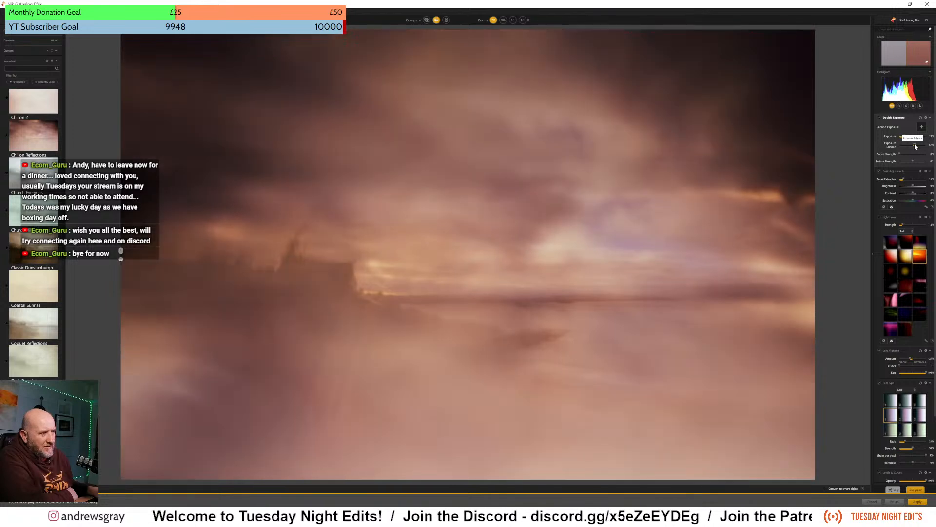
pyautogui.moveTo(915, 146); pyautogui.dragTo(906, 136)
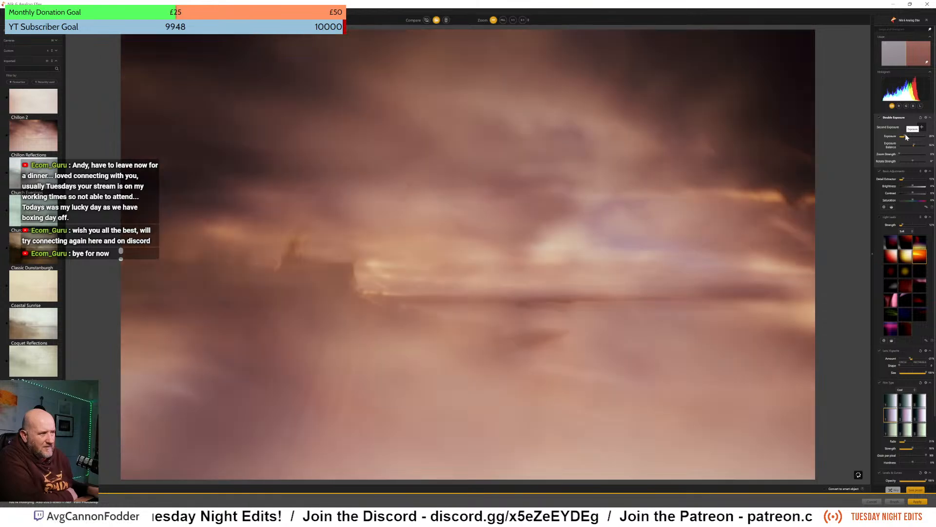
pyautogui.click(877, 349)
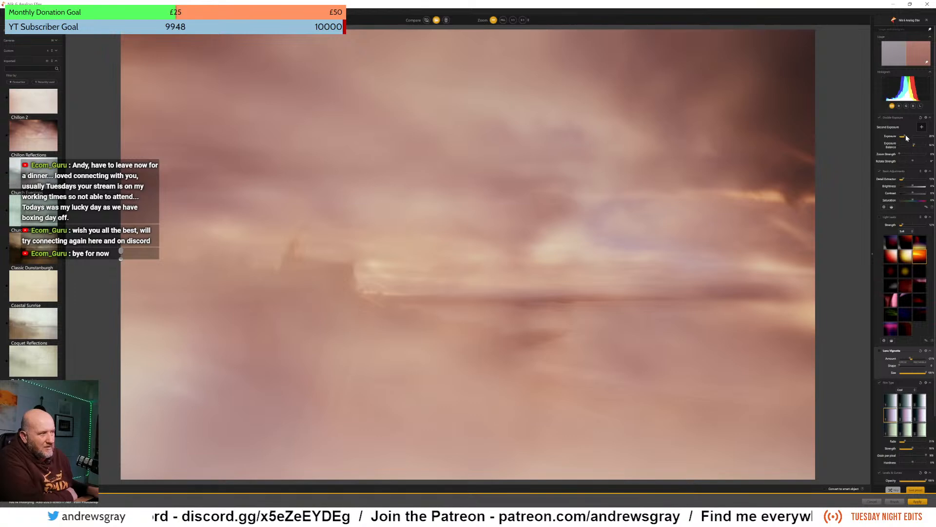
pyautogui.moveTo(905, 135); pyautogui.dragTo(903, 134)
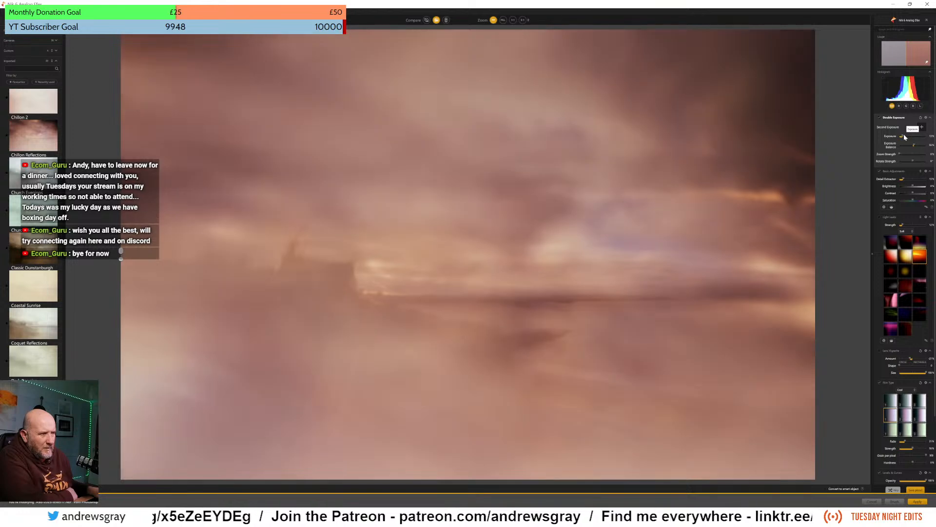
pyautogui.moveTo(903, 135); pyautogui.dragTo(912, 145)
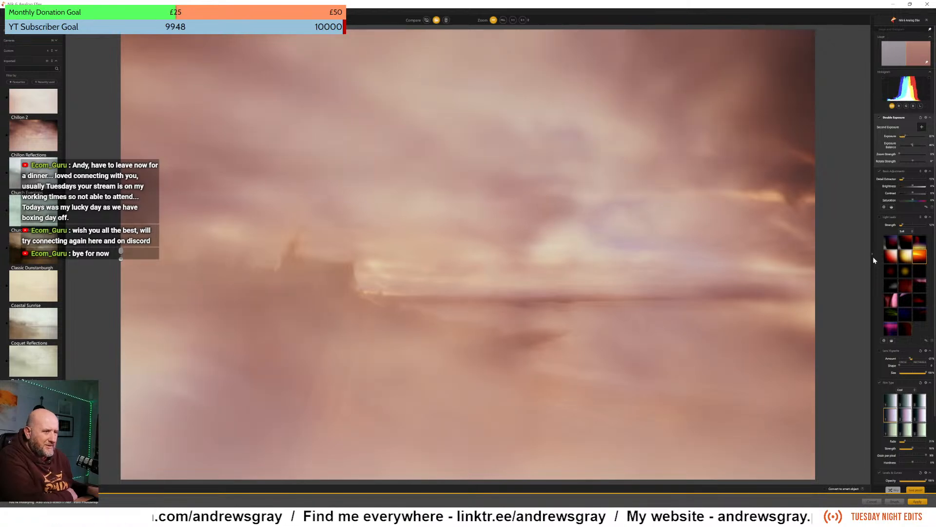
# - Try the first-column Cool film types in the first and third rows on the photo
pyautogui.scroll(-3, 904, 308)
pyautogui.click(891, 325)
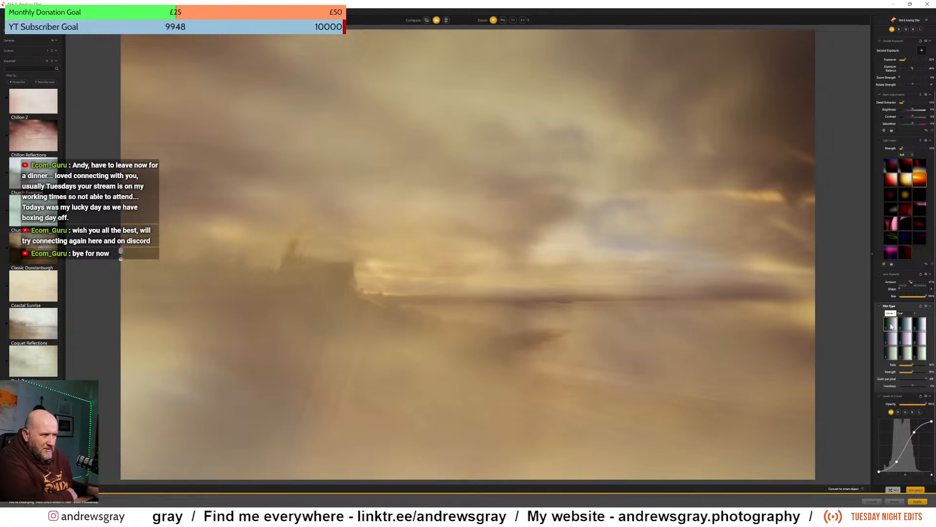
pyautogui.click(892, 354)
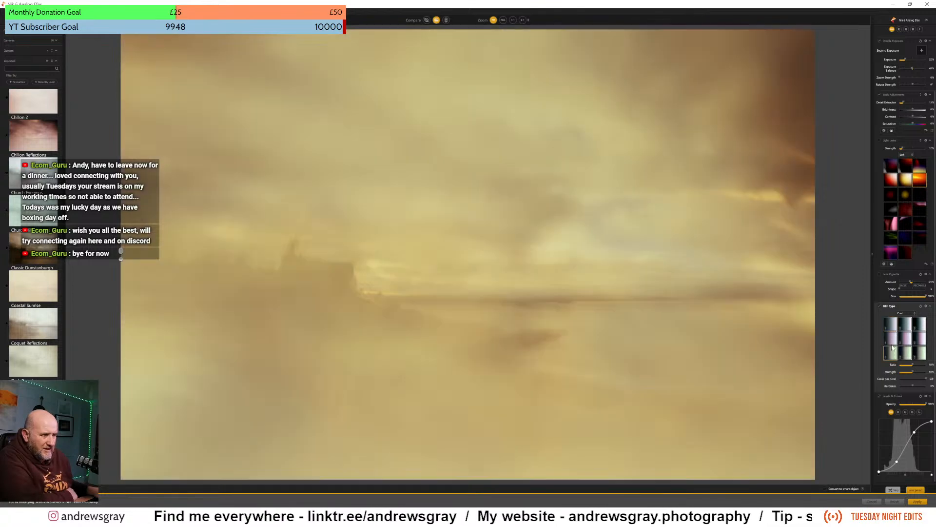
# - Switch the film type category to Warm and try the first film of each row on the photo
pyautogui.click(908, 313)
pyautogui.click(905, 320)
pyautogui.click(894, 327)
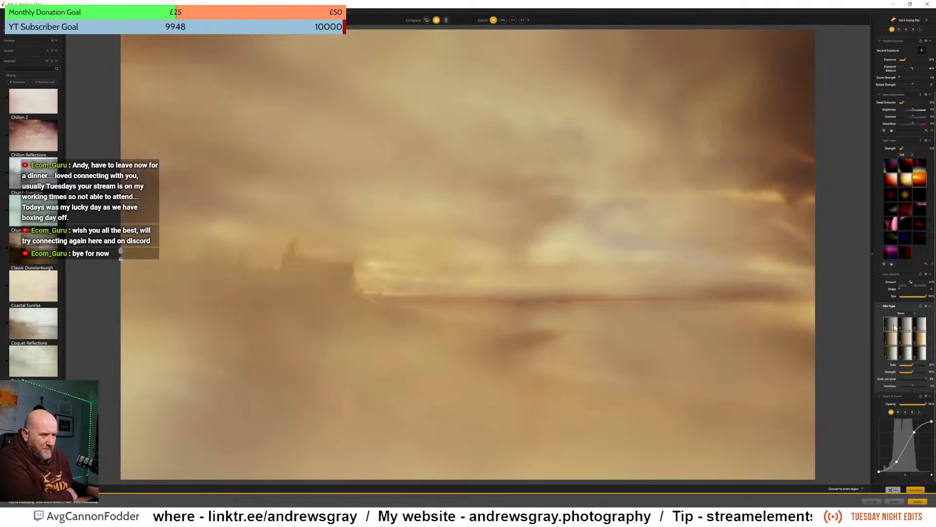
pyautogui.click(892, 340)
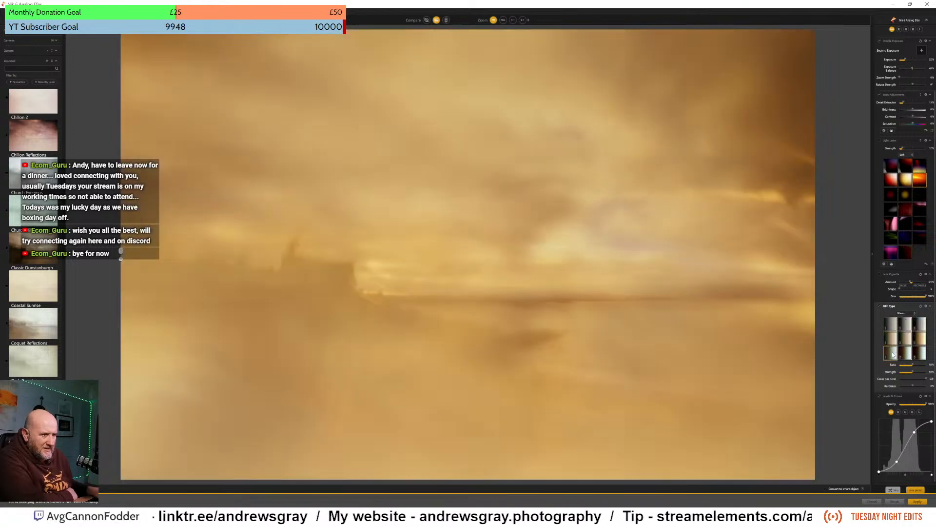
pyautogui.click(892, 353)
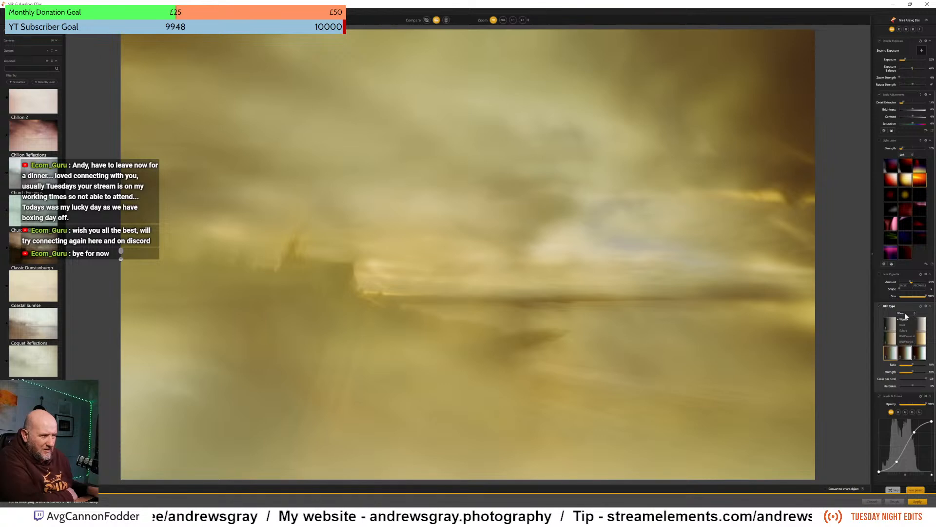
# - Switch the film type category to Subtle and try the first-column films in the second and fourth rows
pyautogui.click(903, 331)
pyautogui.click(891, 338)
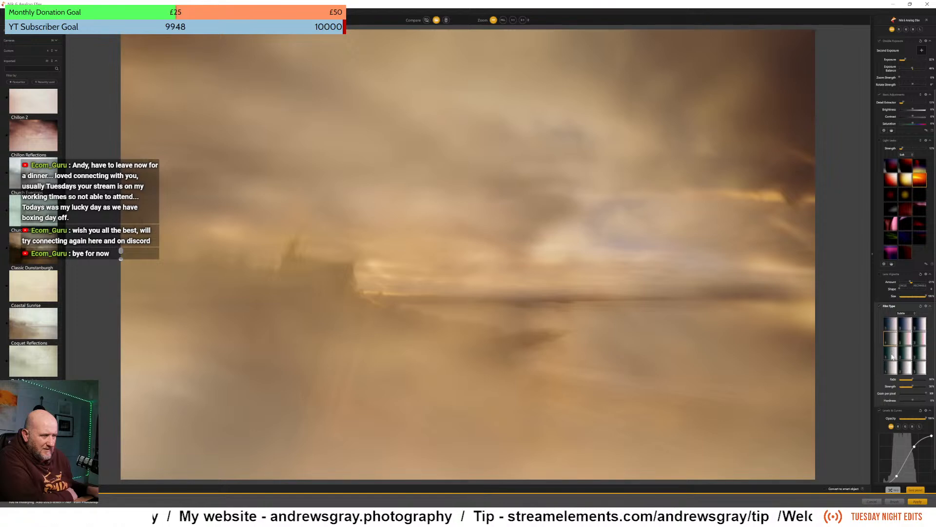
pyautogui.click(892, 368)
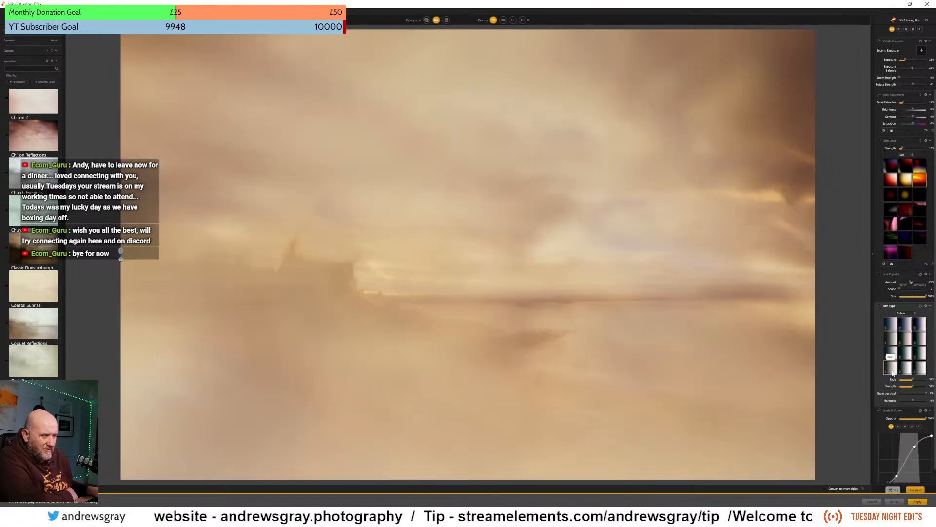
# - Turn off Levels & Curves, compare several Warm film types, and settle on the first Warm film
pyautogui.click(879, 410)
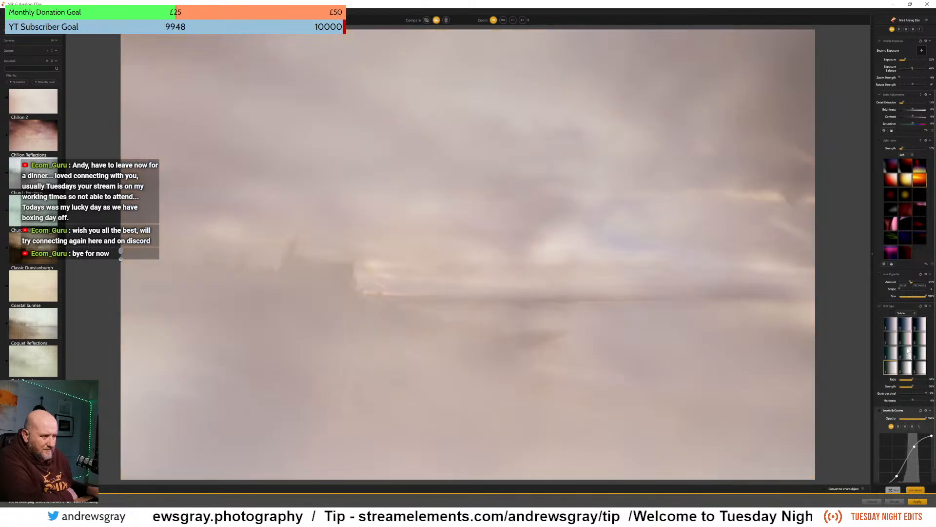
pyautogui.click(901, 314)
pyautogui.click(902, 321)
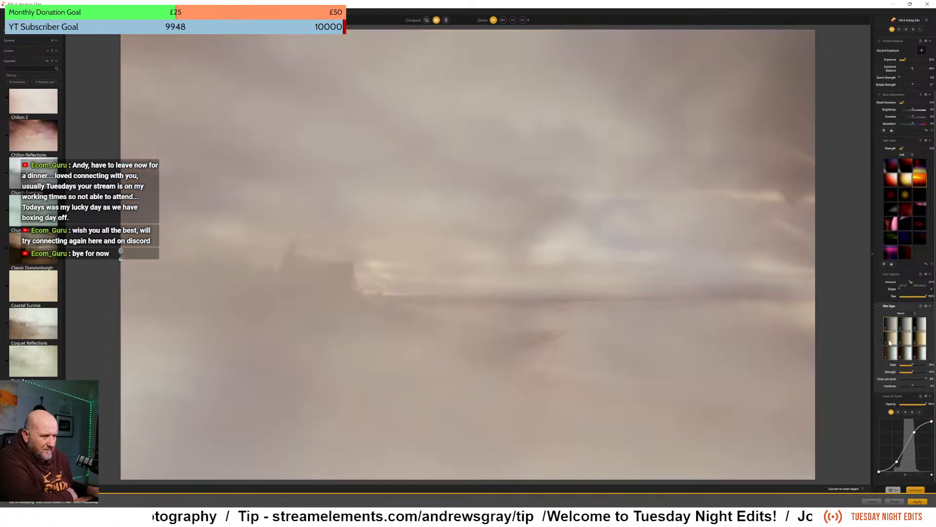
pyautogui.click(889, 340)
pyautogui.click(890, 357)
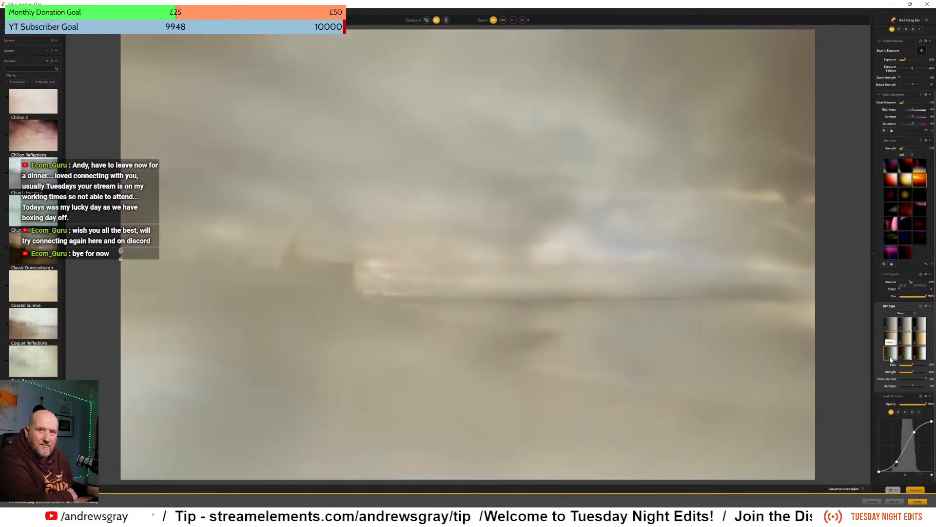
pyautogui.click(909, 337)
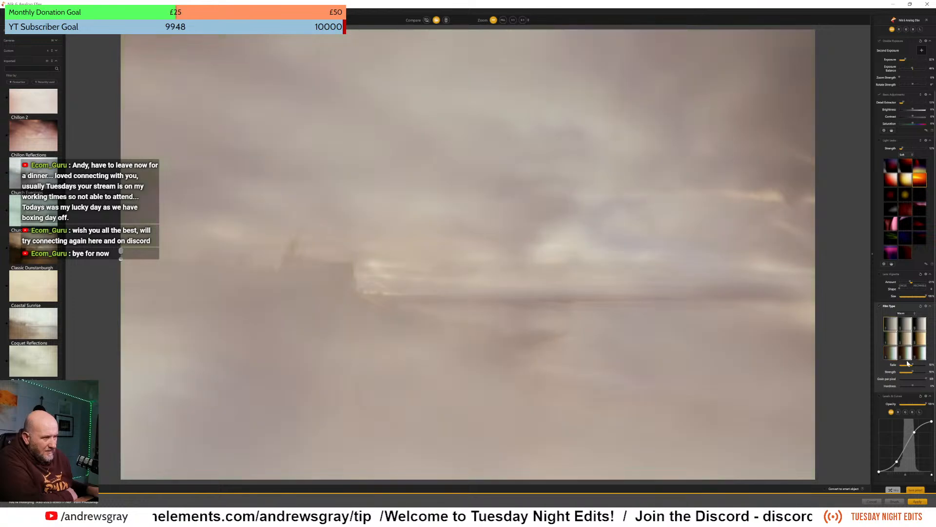
# - Turn on the lens vignette and make its shape fully rectangular
pyautogui.click(879, 273)
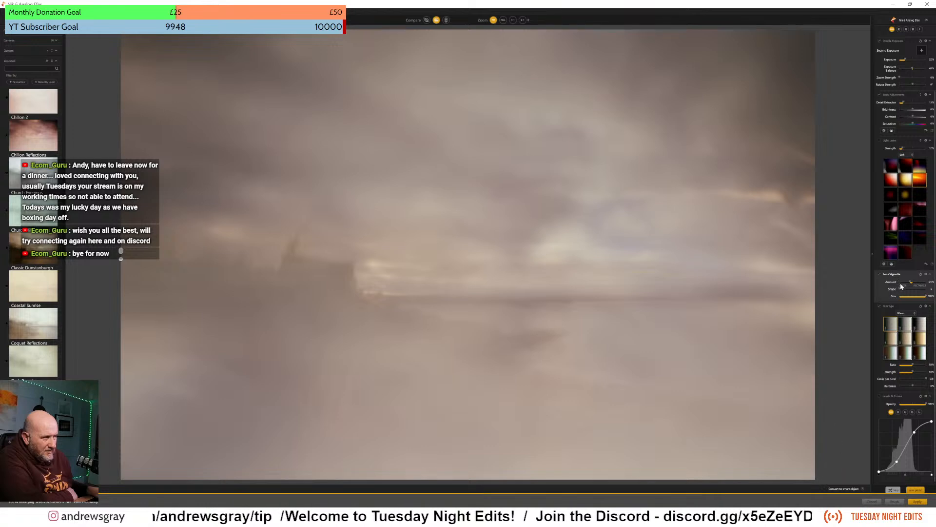
pyautogui.moveTo(638, 479); pyautogui.dragTo(559, 480)
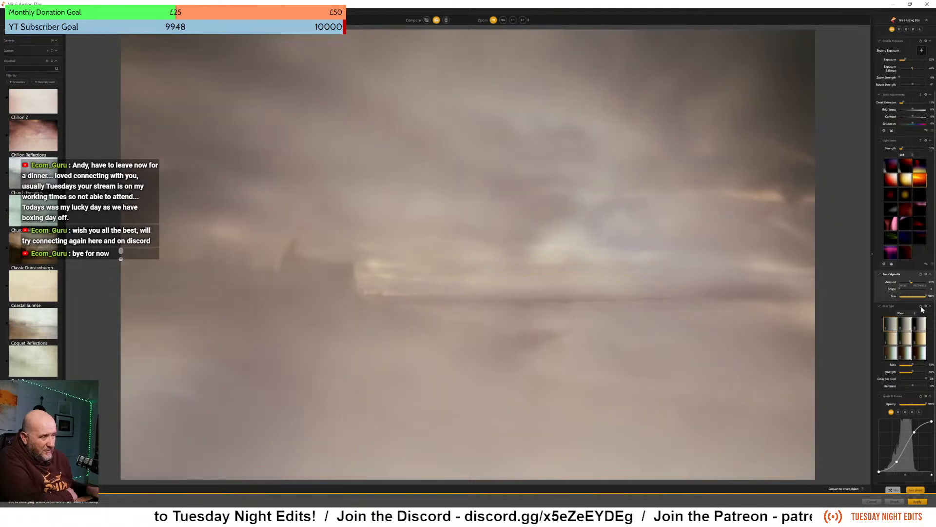
pyautogui.moveTo(899, 289); pyautogui.dragTo(929, 288)
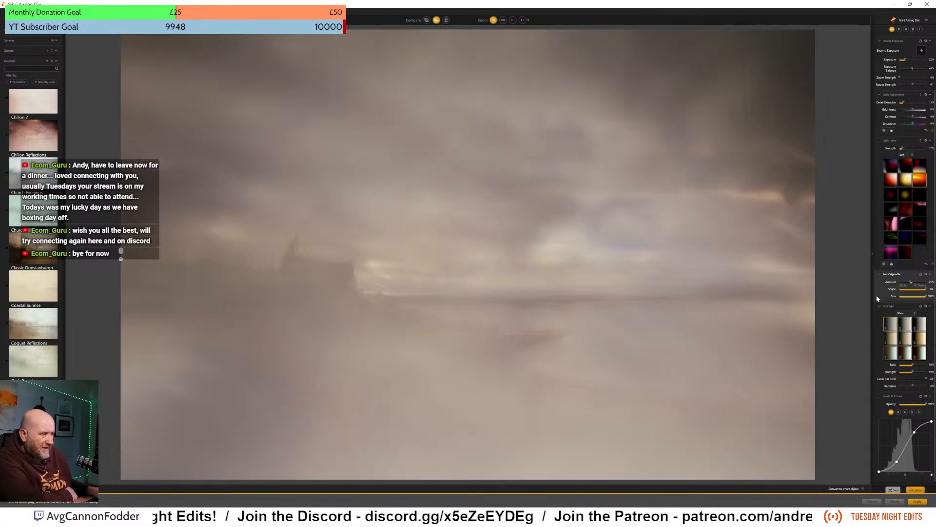
# - Turn Levels & Curves back on and reshape the red channel curve, raising the highlights and slightly lowering the white point
pyautogui.click(879, 396)
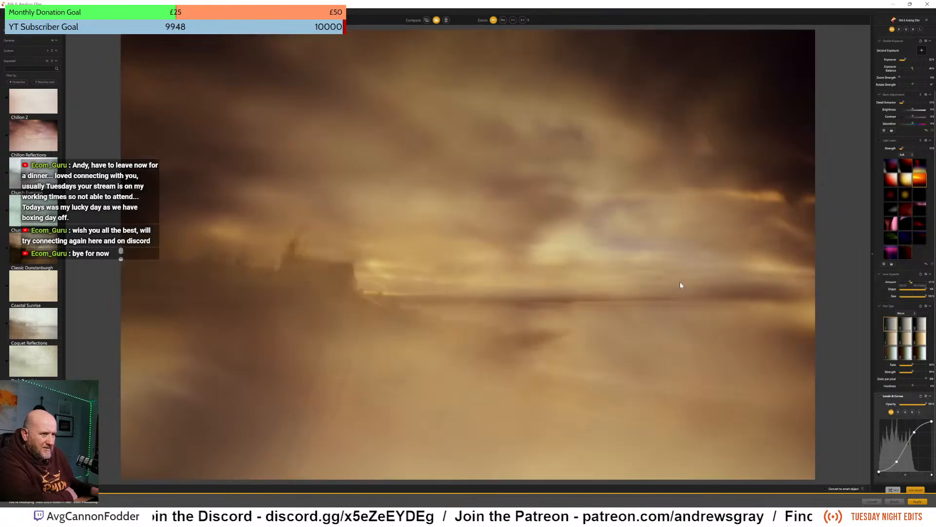
pyautogui.click(898, 412)
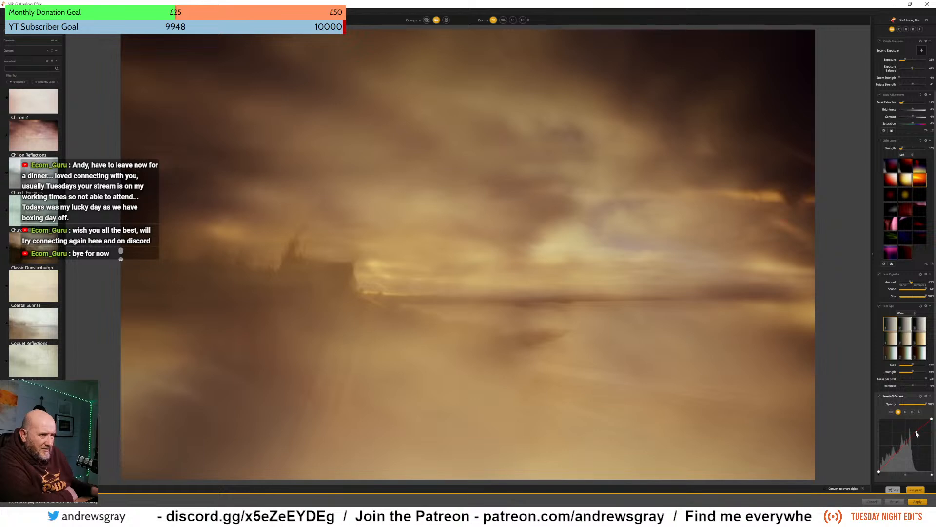
pyautogui.moveTo(915, 433); pyautogui.dragTo(916, 432)
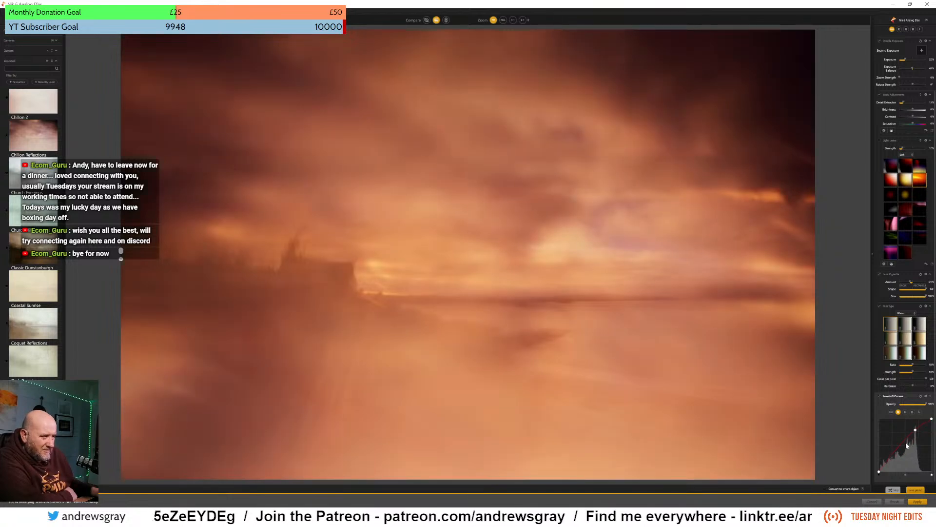
pyautogui.moveTo(900, 455); pyautogui.dragTo(896, 454)
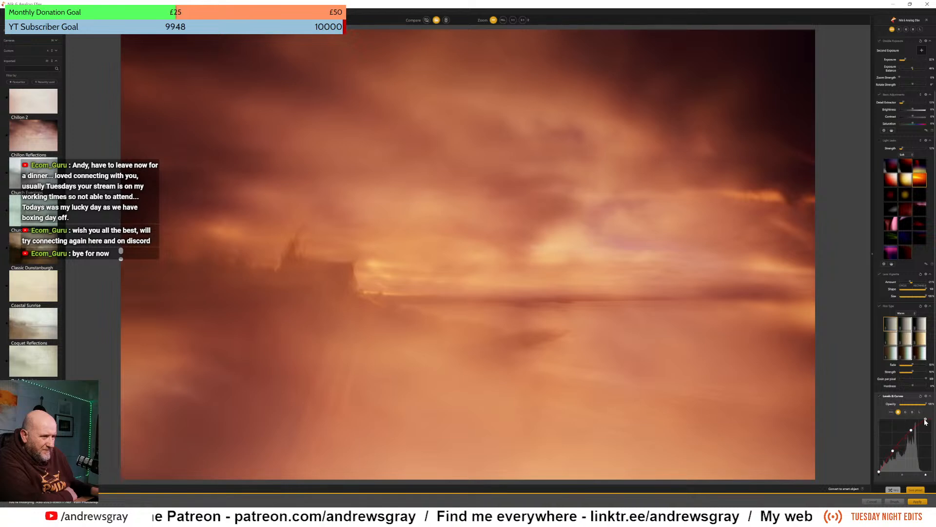
pyautogui.moveTo(931, 427); pyautogui.dragTo(932, 423)
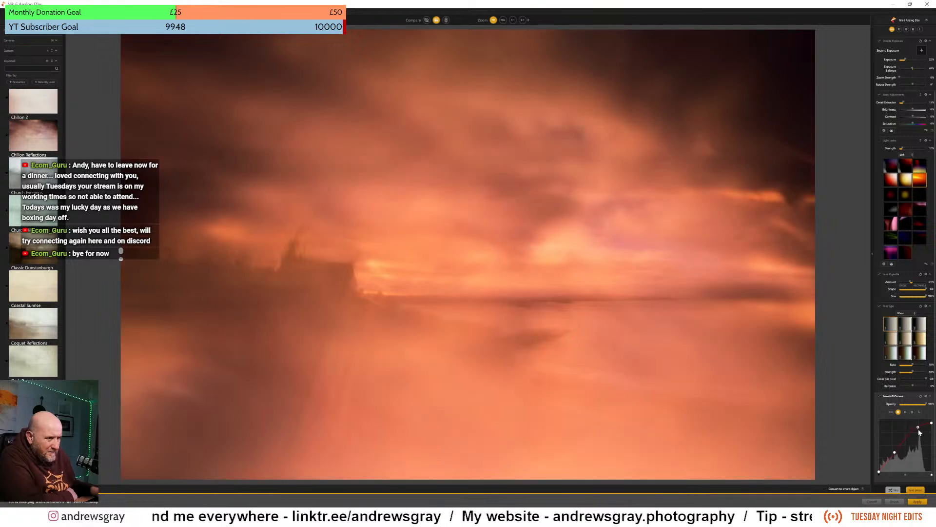
pyautogui.moveTo(922, 436); pyautogui.dragTo(920, 428)
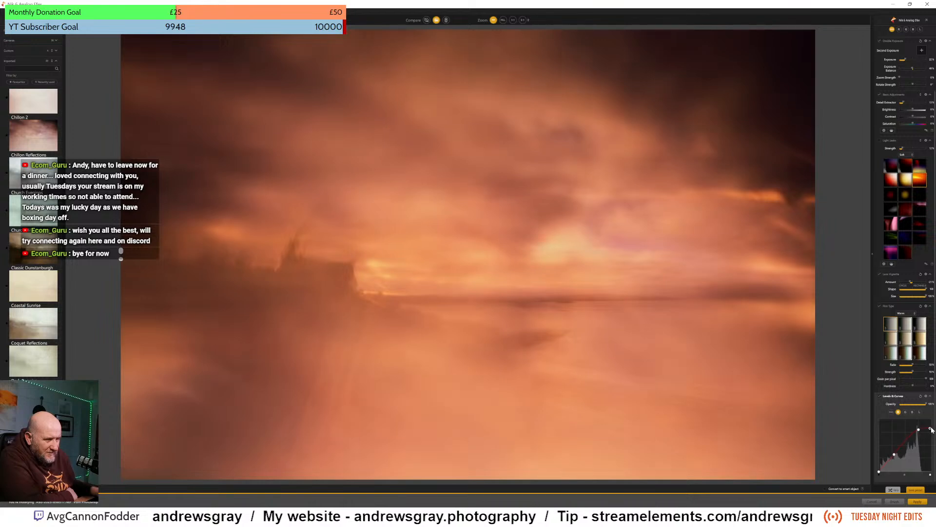
pyautogui.moveTo(933, 428); pyautogui.dragTo(934, 425)
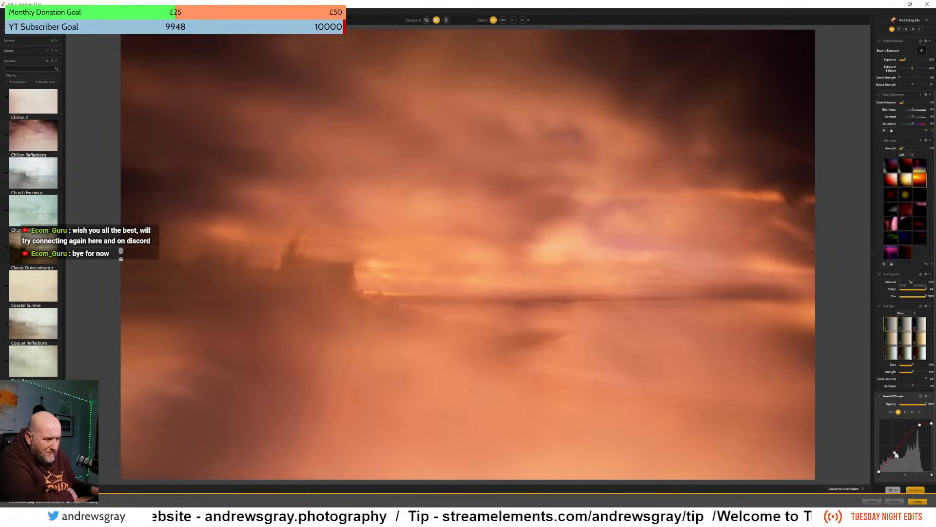
pyautogui.moveTo(899, 454); pyautogui.dragTo(893, 449)
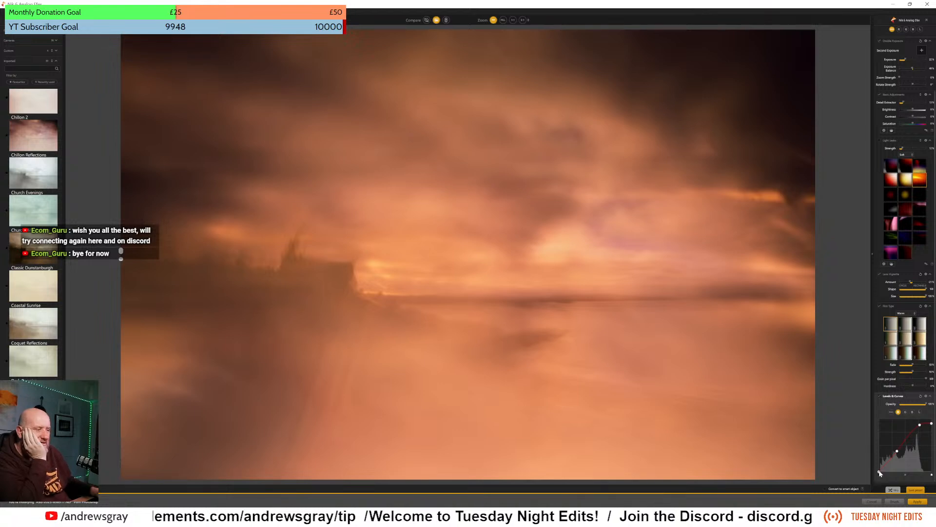
pyautogui.moveTo(878, 471)
pyautogui.mouseDown()
pyautogui.moveTo(874, 455)
pyautogui.moveTo(880, 476)
pyautogui.mouseUp()
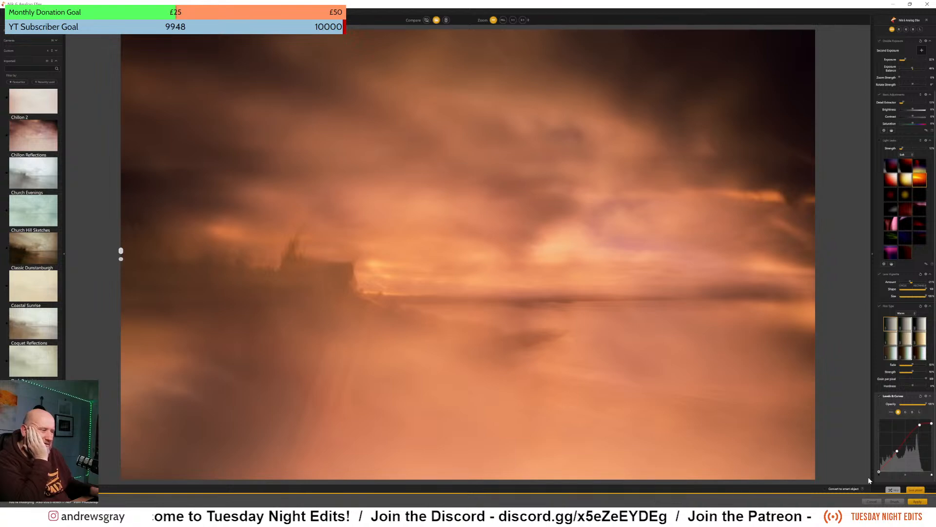
# - Add a midtone point and pull in the white point on the green curve, and fine-tune the RGB curve's shadow and highlight points
pyautogui.click(905, 412)
pyautogui.moveTo(905, 447); pyautogui.dragTo(913, 440)
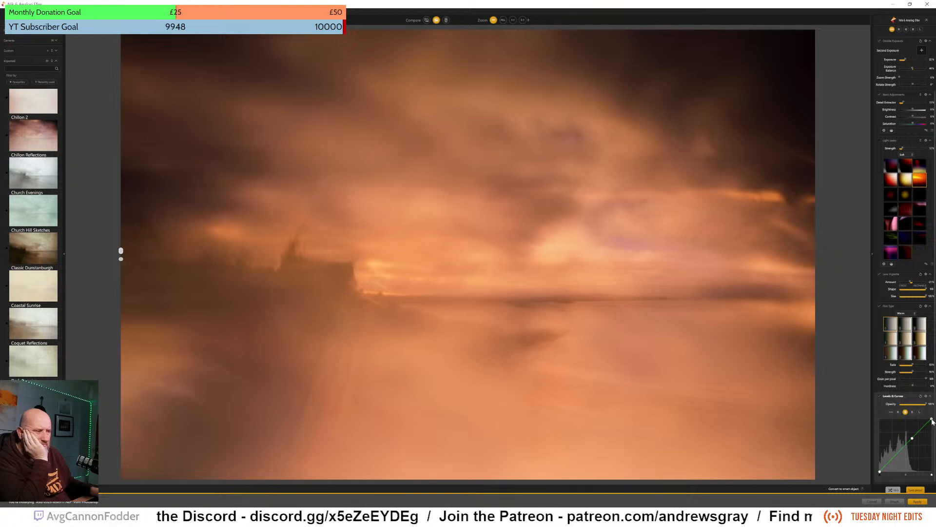
pyautogui.moveTo(927, 421); pyautogui.dragTo(930, 422)
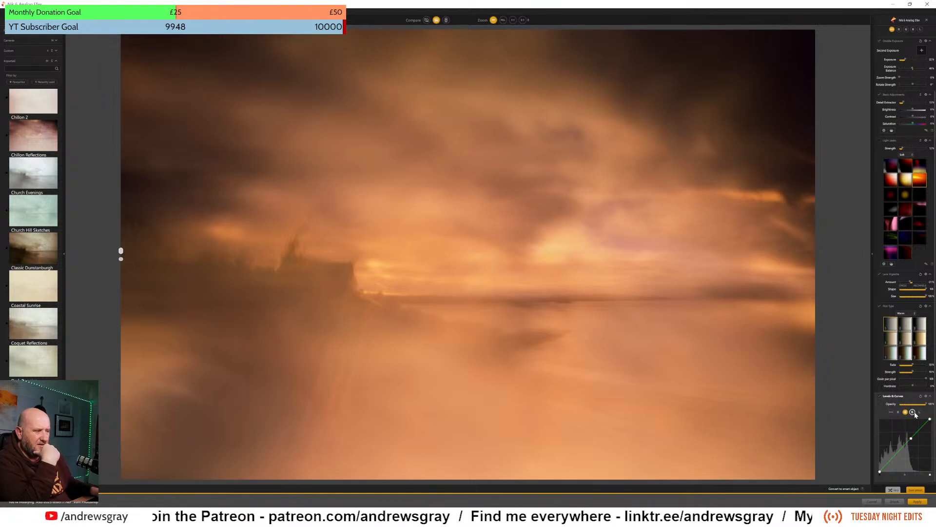
pyautogui.click(891, 412)
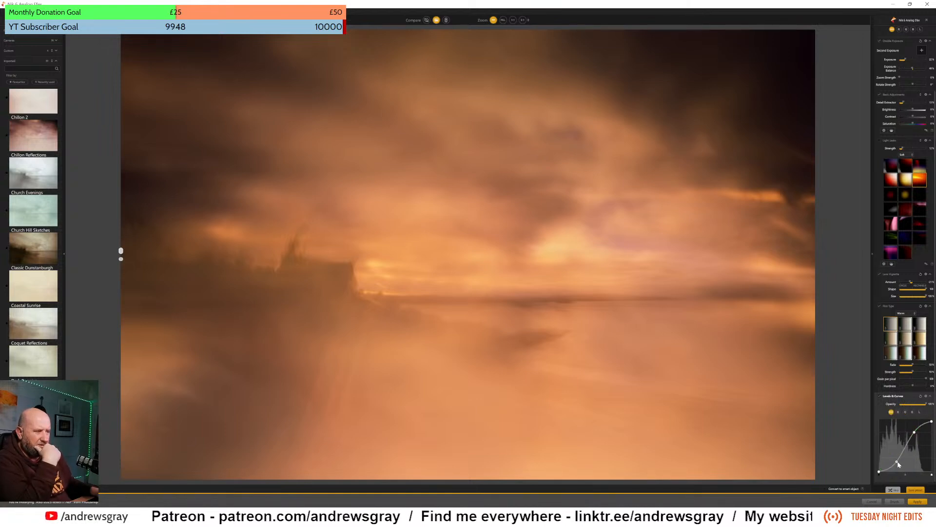
pyautogui.moveTo(895, 463); pyautogui.dragTo(897, 463)
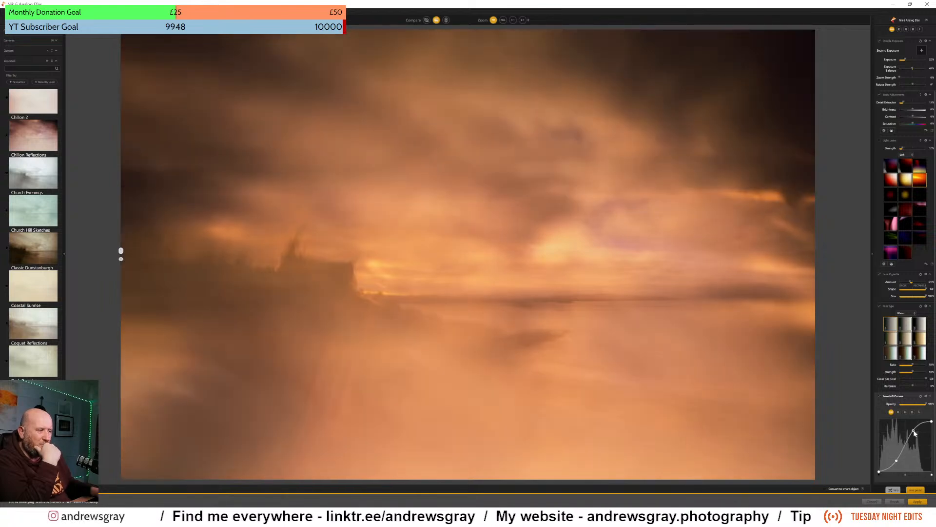
pyautogui.moveTo(915, 433)
pyautogui.mouseDown()
pyautogui.moveTo(920, 440)
pyautogui.moveTo(915, 434)
pyautogui.mouseUp()
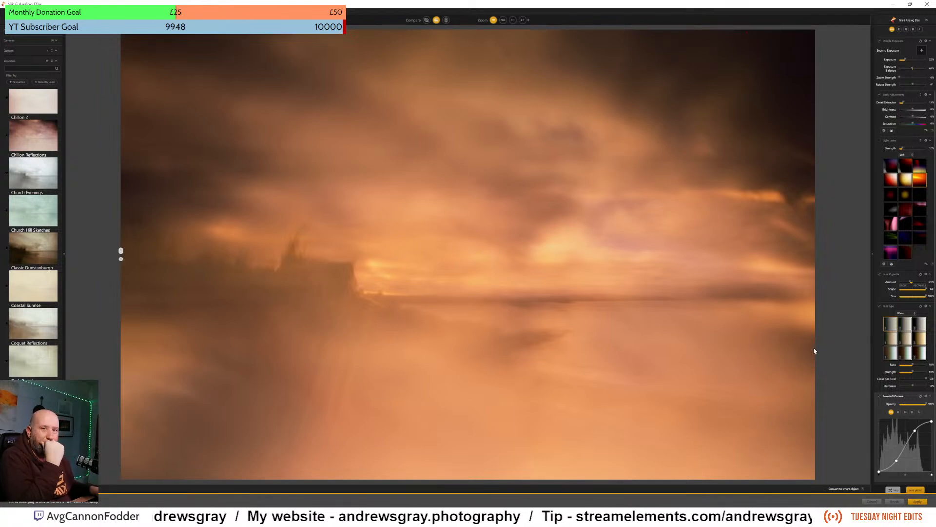
# - Try the first Warm film in the second row and return to the first Warm film
pyautogui.moveTo(484, 516)
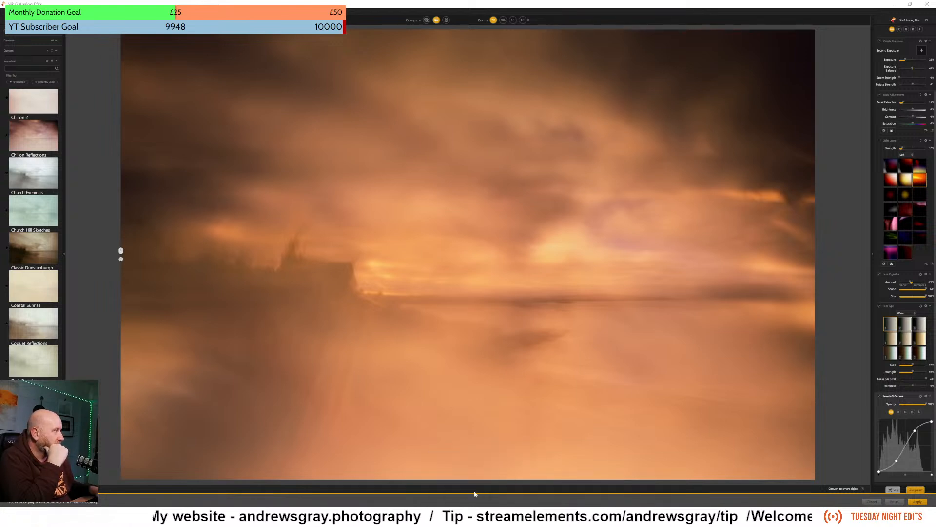
pyautogui.moveTo(580, 517)
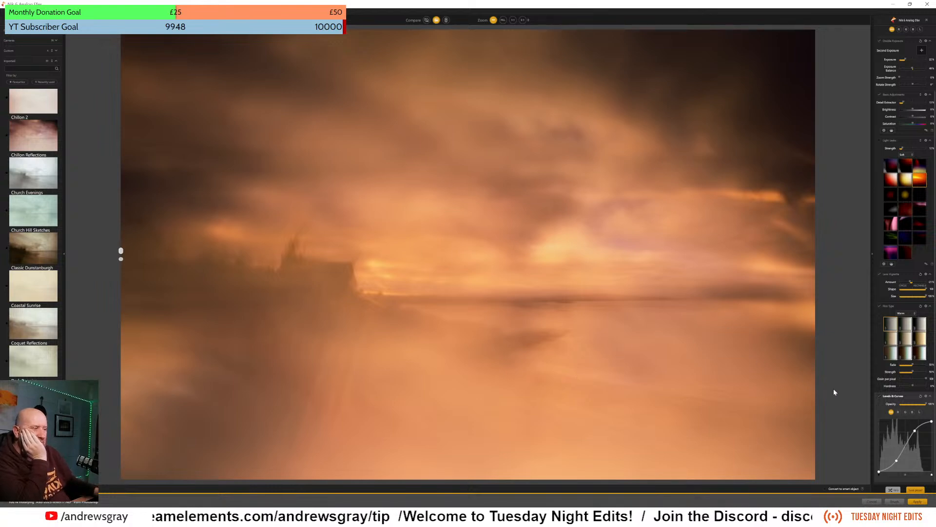
pyautogui.click(896, 340)
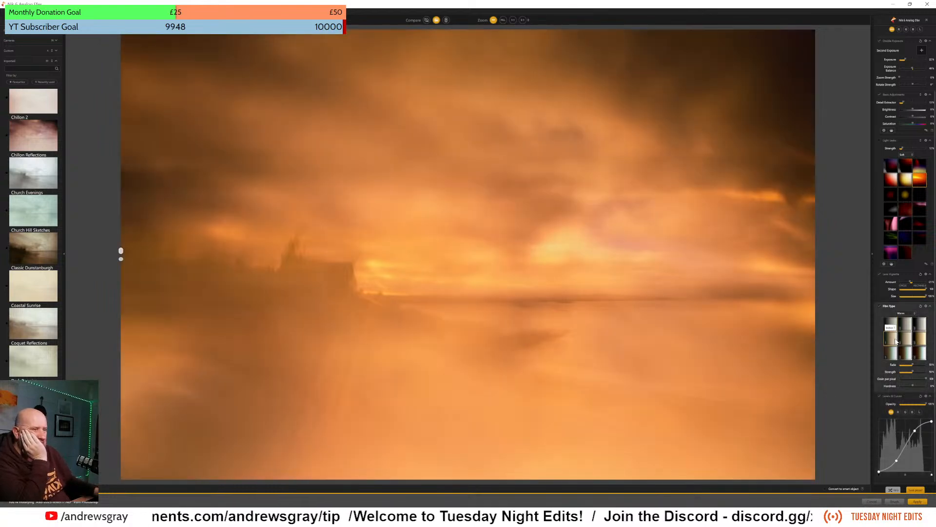
pyautogui.click(892, 327)
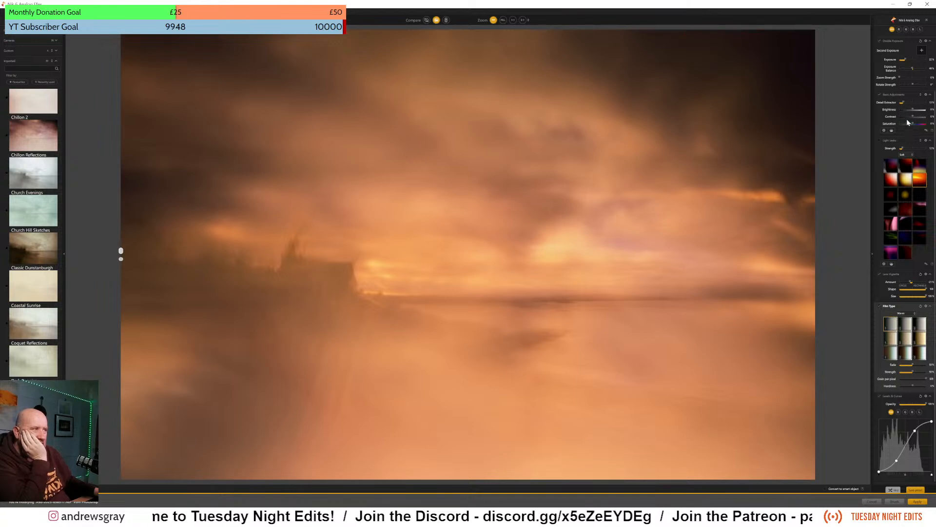
# - Soften the photo in the basic adjustments by lowering contrast, slightly raising brightness and reducing detail extraction to 0%
pyautogui.moveTo(914, 119); pyautogui.dragTo(920, 119)
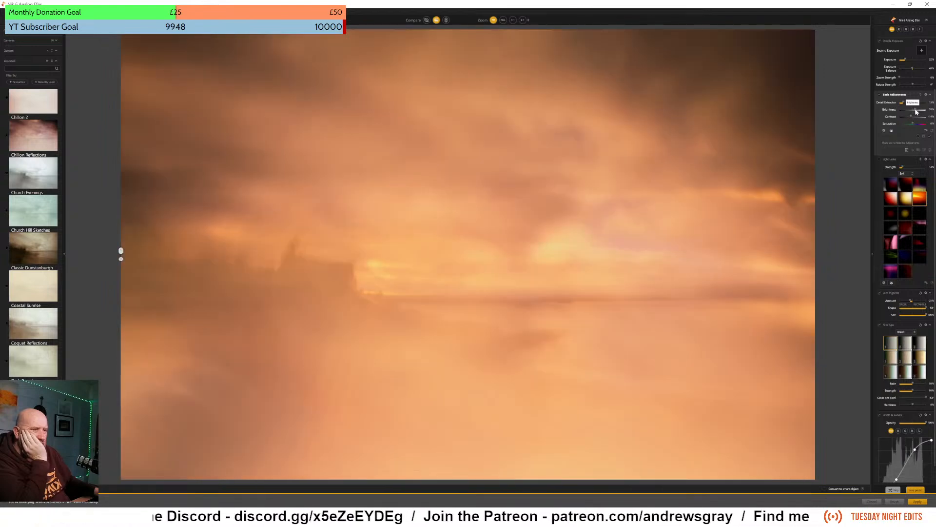
pyautogui.moveTo(915, 109); pyautogui.dragTo(915, 109)
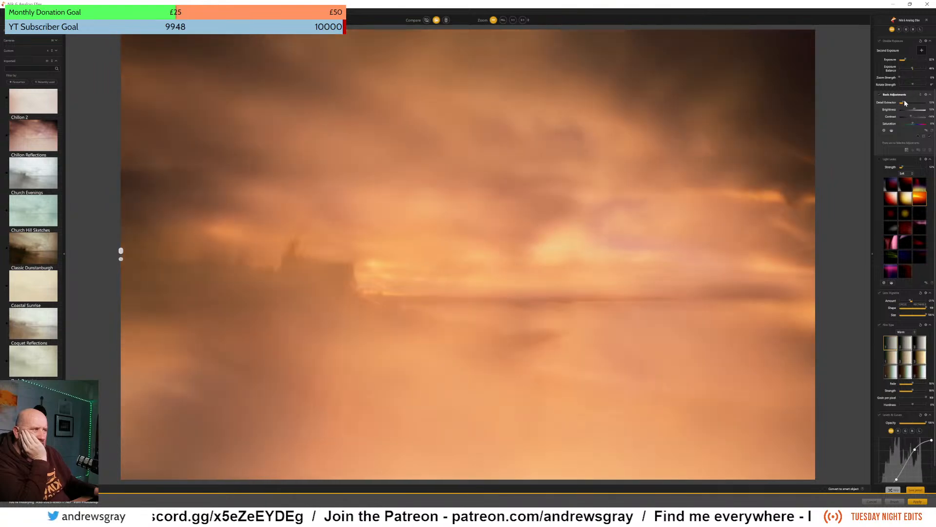
pyautogui.moveTo(903, 101); pyautogui.dragTo(897, 103)
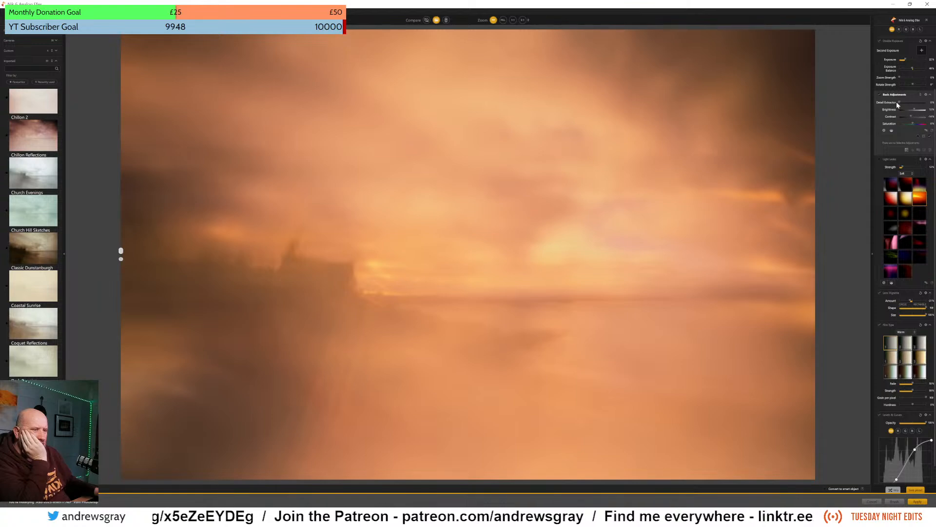
# - Raise detail extraction slightly, tilt the second exposure counter-clockwise, and shift it down over the foreground
pyautogui.moveTo(903, 102); pyautogui.dragTo(907, 103)
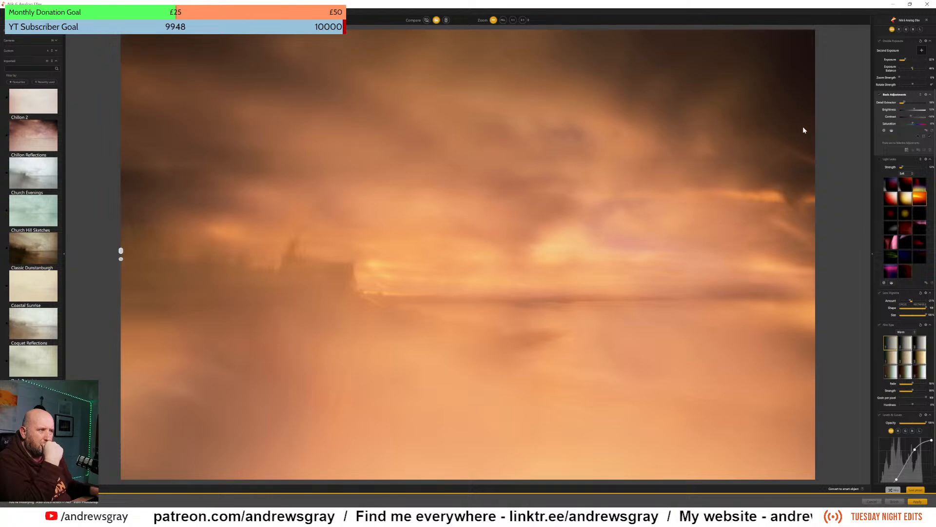
pyautogui.click(895, 55)
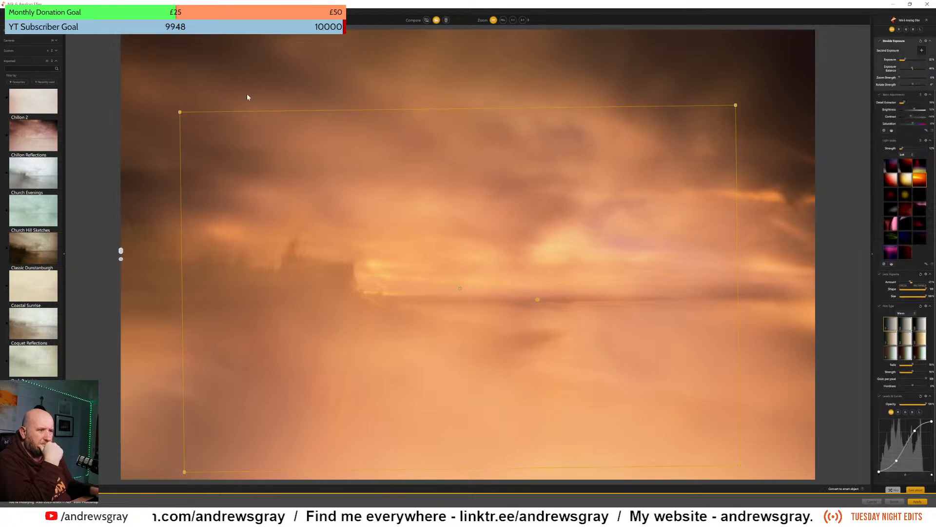
pyautogui.moveTo(157, 99); pyautogui.dragTo(162, 144)
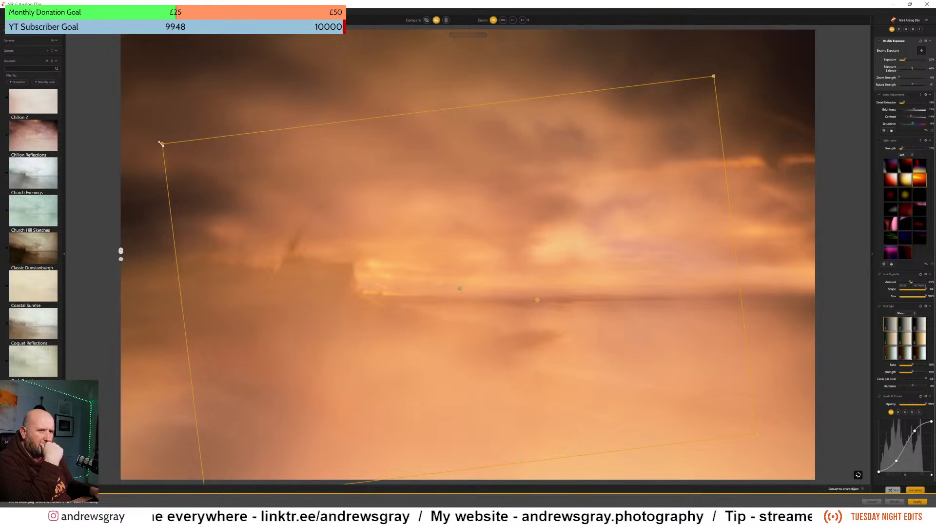
pyautogui.moveTo(461, 292); pyautogui.dragTo(451, 336)
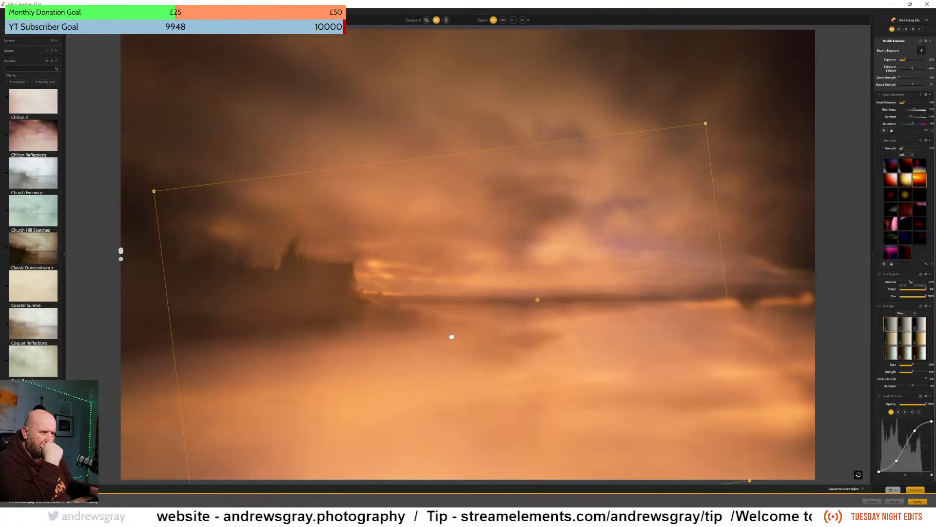
pyautogui.moveTo(452, 336); pyautogui.dragTo(452, 335)
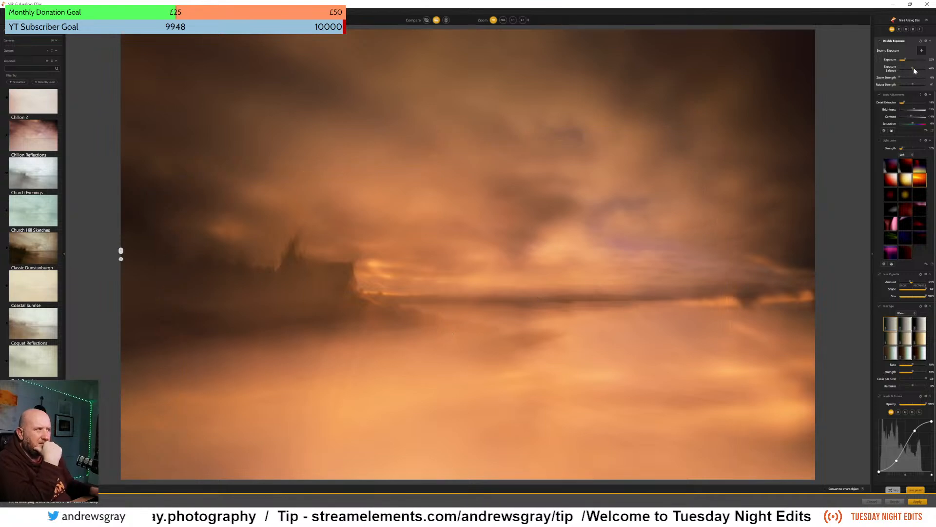
# - Slightly raise the exposure balance, add moderate zoom and rotation blur to the second exposure, and centre the blur in the right-hand sky
pyautogui.moveTo(913, 69); pyautogui.dragTo(917, 70)
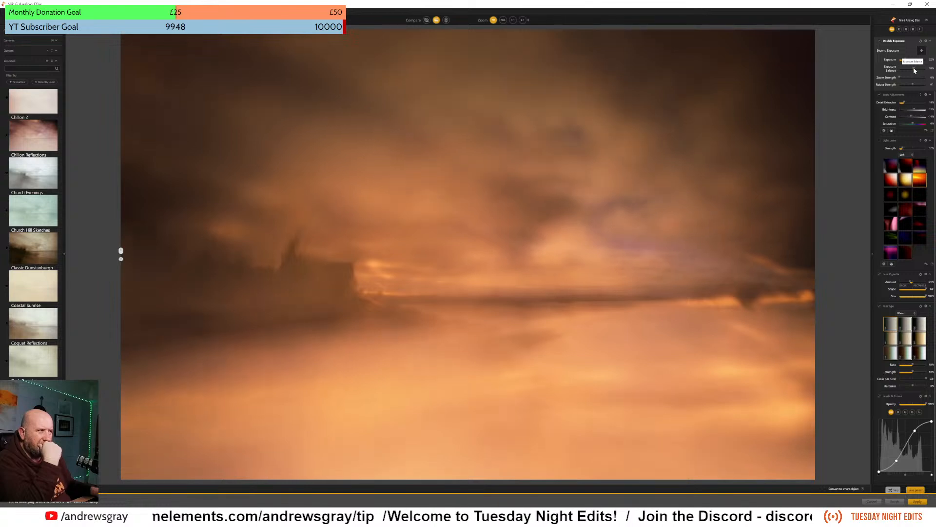
pyautogui.click(901, 77)
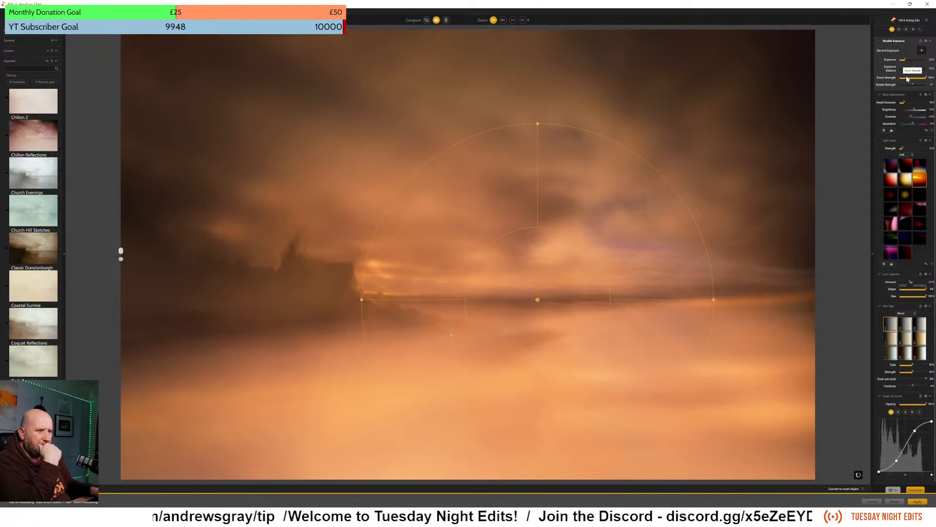
pyautogui.moveTo(539, 299); pyautogui.dragTo(501, 172)
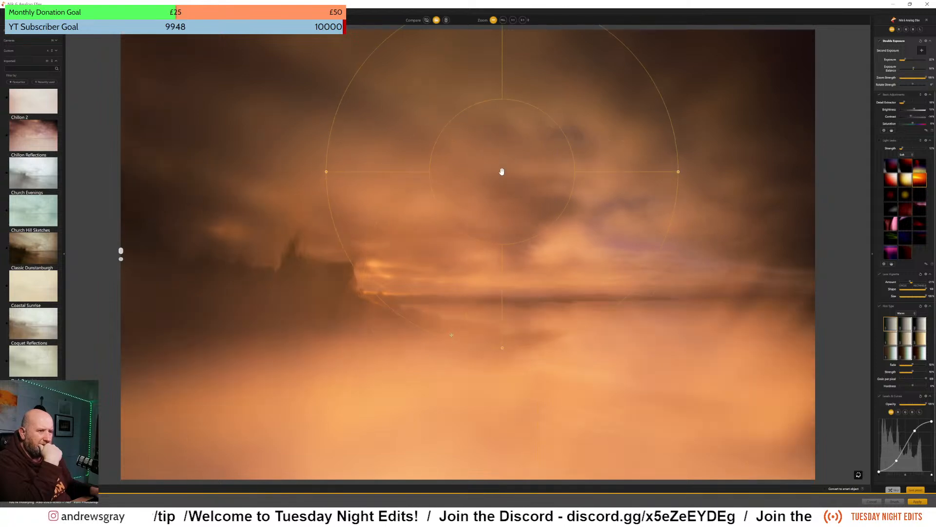
pyautogui.moveTo(502, 172); pyautogui.dragTo(538, 174)
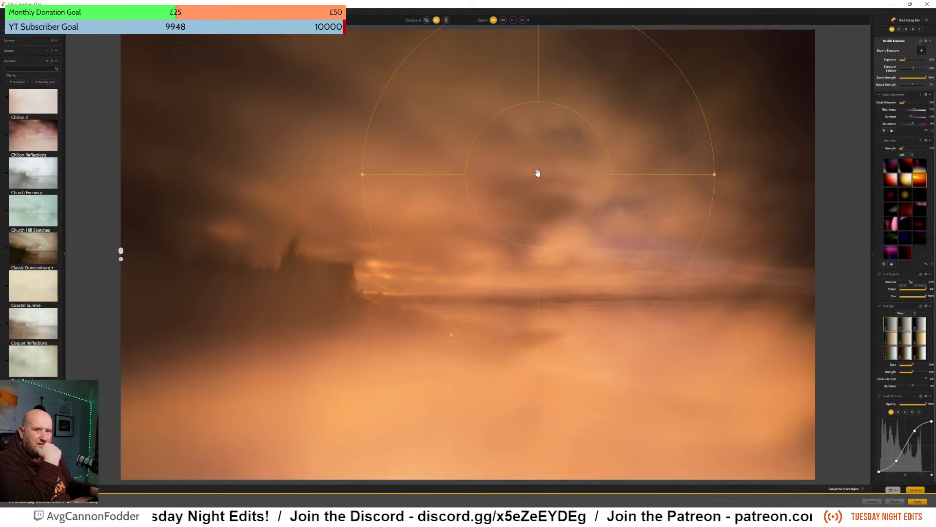
pyautogui.moveTo(913, 80); pyautogui.dragTo(909, 80)
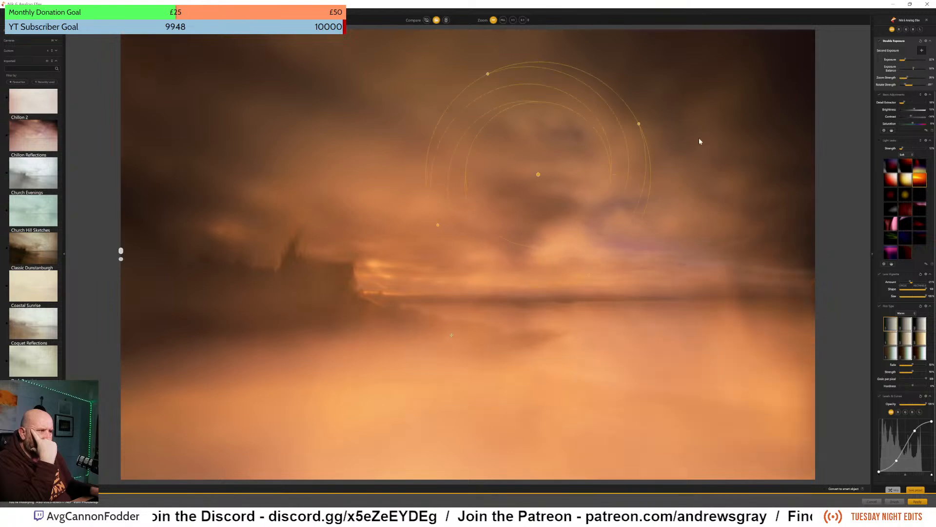
pyautogui.moveTo(540, 176); pyautogui.dragTo(641, 170)
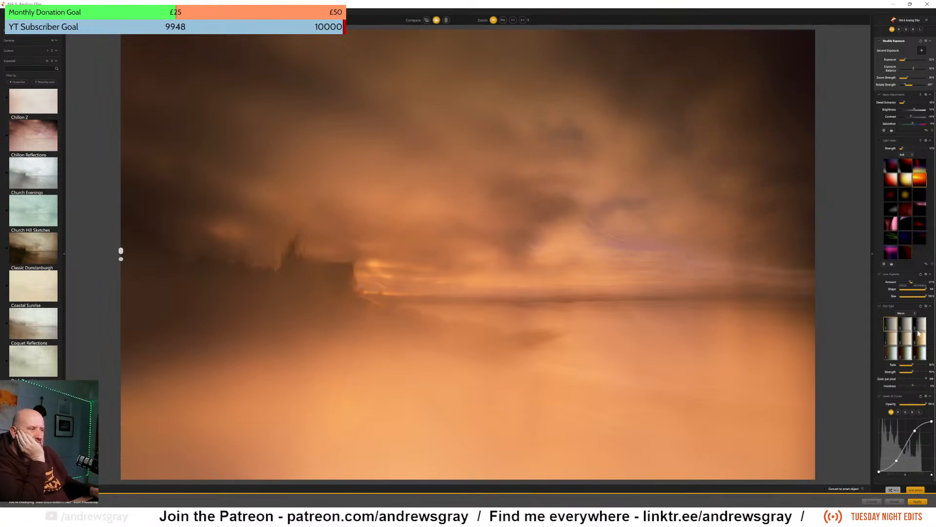
# - Increase the strength of the Warm film type and reduce its fade
pyautogui.moveTo(912, 373)
pyautogui.mouseDown()
pyautogui.moveTo(902, 373)
pyautogui.moveTo(924, 375)
pyautogui.mouseUp()
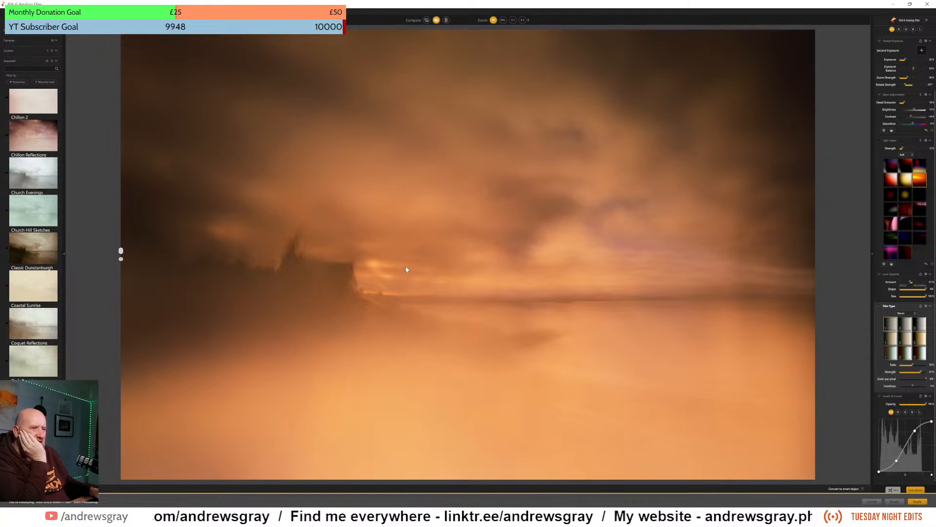
pyautogui.moveTo(914, 367); pyautogui.dragTo(903, 366)
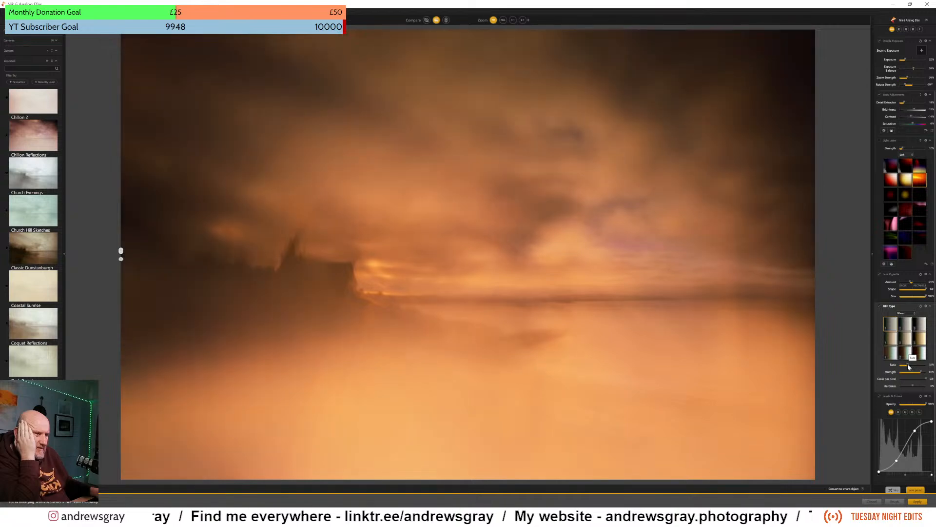
# - Compare the photo without the lens vignette, and darken the vignette slightly with its shape and size at maximum
pyautogui.click(880, 274)
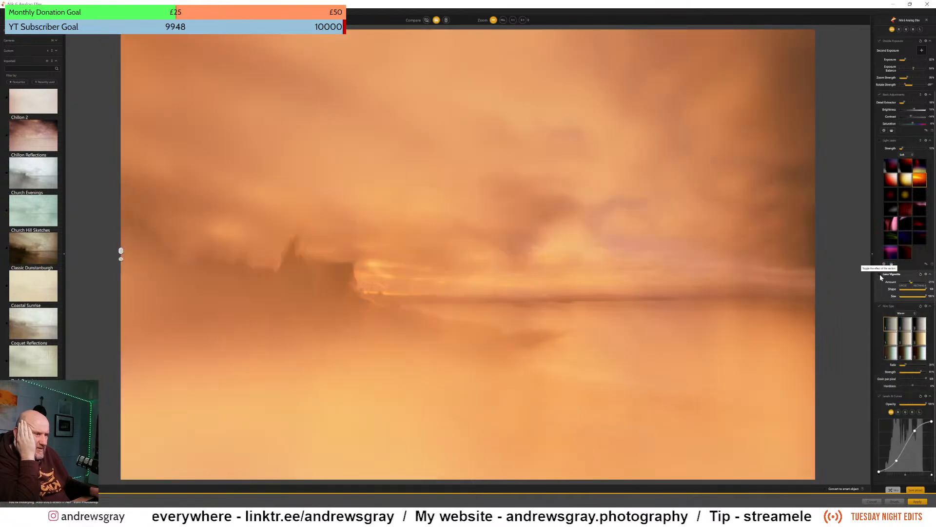
pyautogui.click(880, 274)
pyautogui.moveTo(911, 282); pyautogui.dragTo(843, 292)
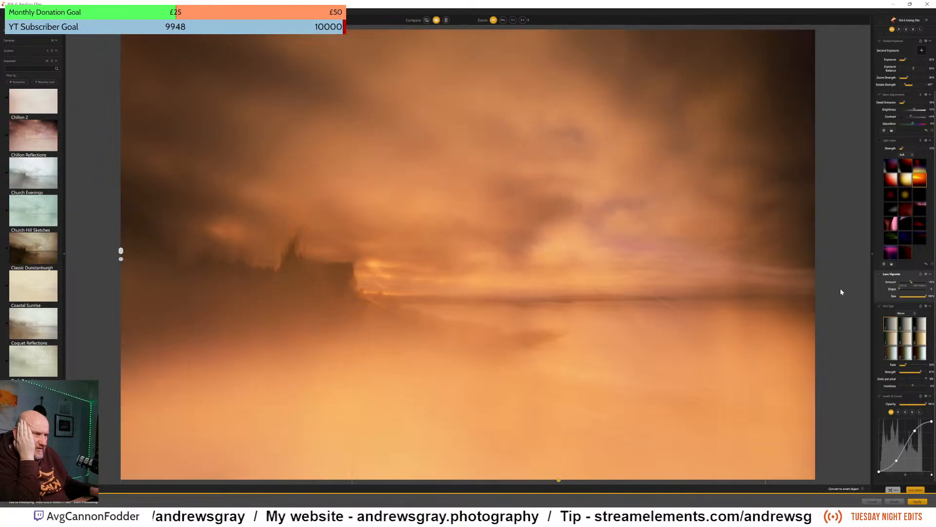
pyautogui.moveTo(911, 299); pyautogui.dragTo(935, 297)
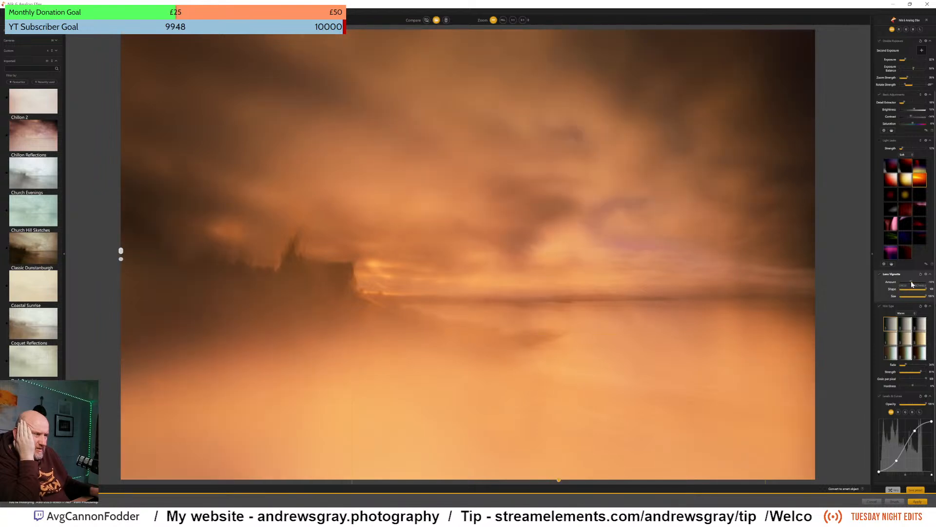
pyautogui.moveTo(912, 284); pyautogui.dragTo(911, 284)
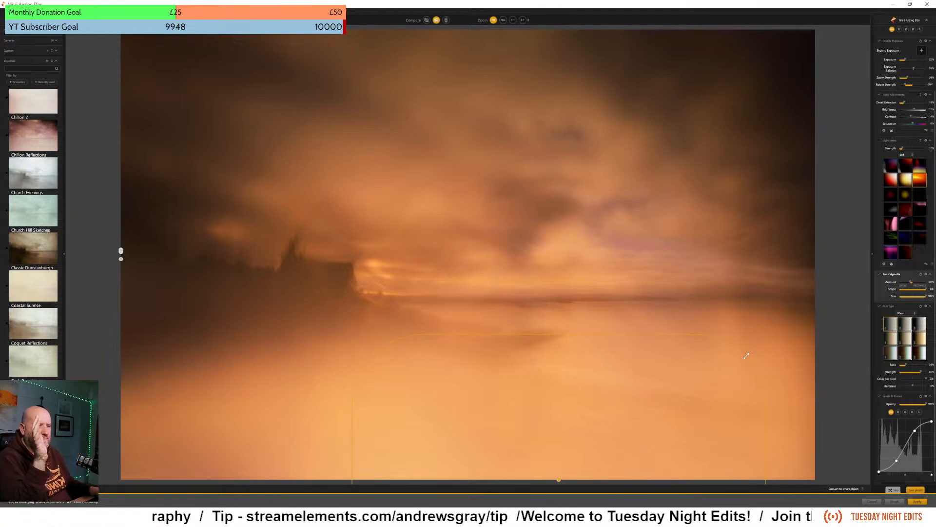
# - Try the Old Manchester preset with its second exposure moved to other positions, and return to the glowing orange version
pyautogui.scroll(-4, 36, 166)
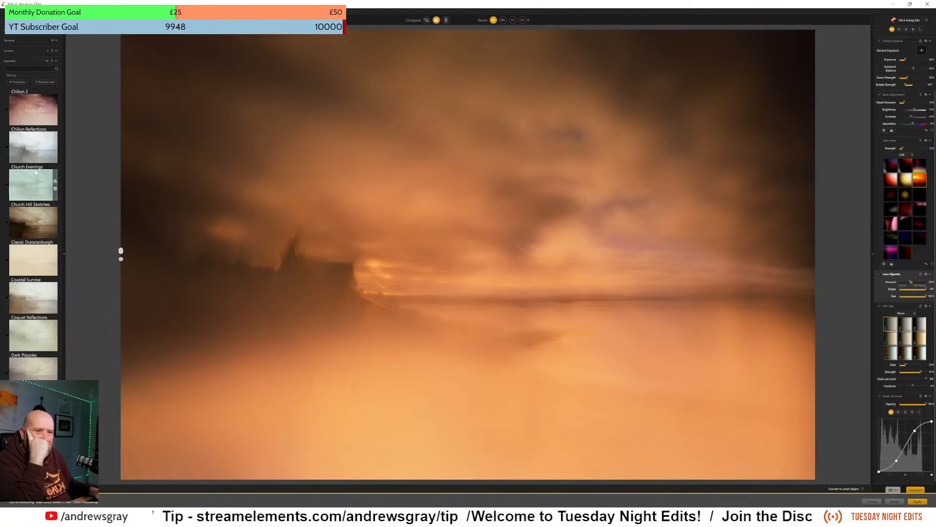
pyautogui.scroll(-10, 36, 173)
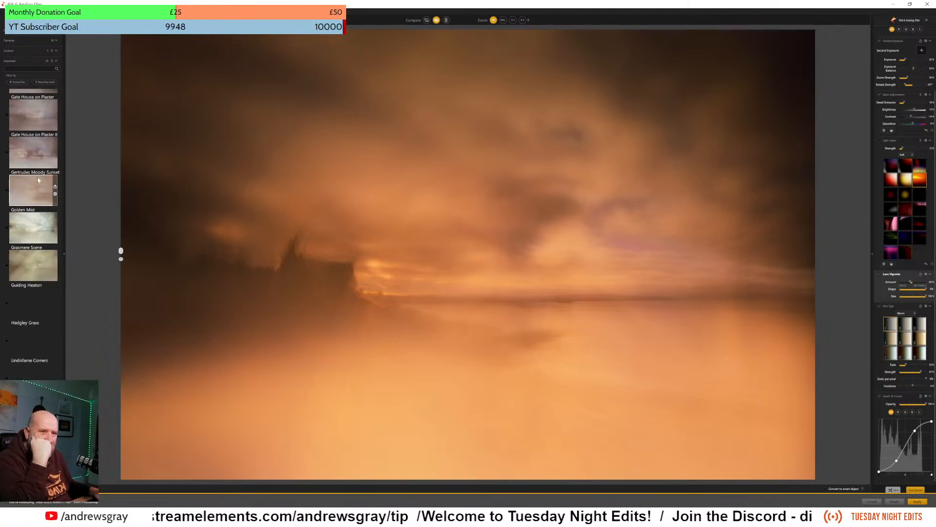
pyautogui.scroll(-4, 37, 179)
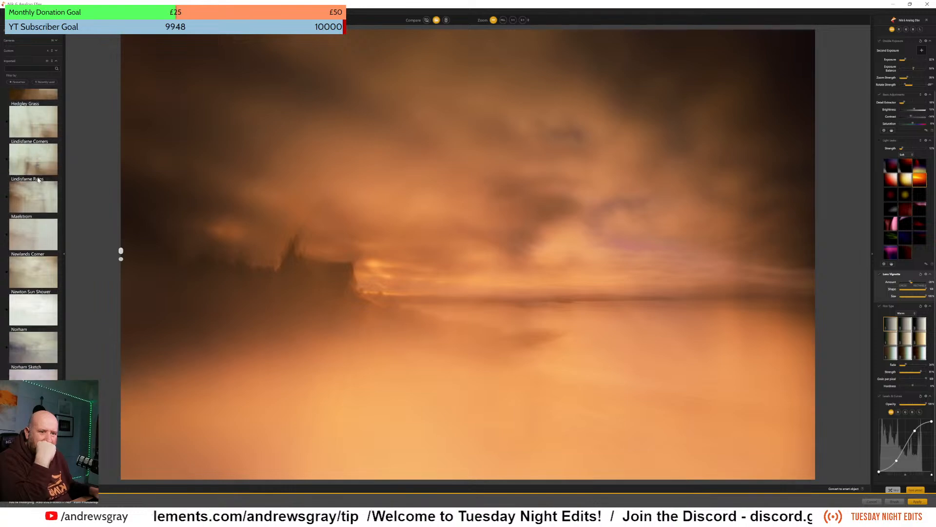
pyautogui.scroll(-2, 38, 180)
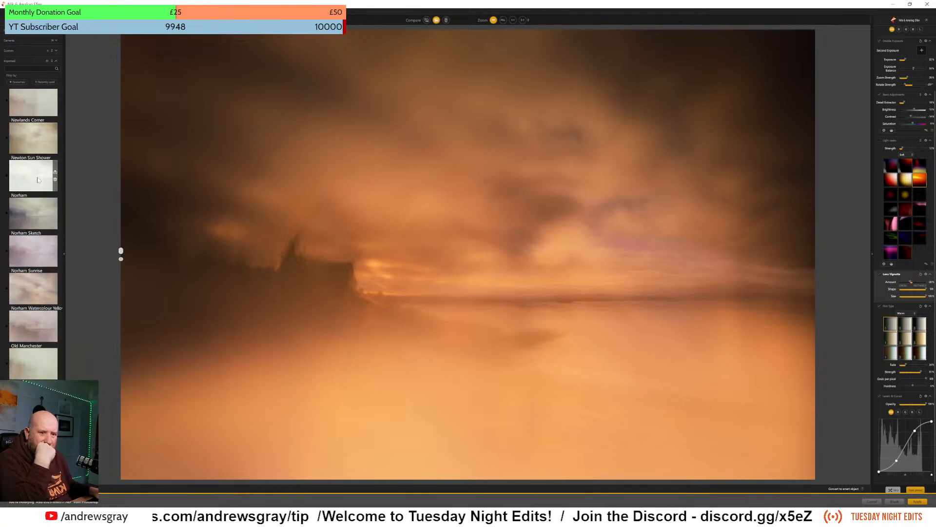
pyautogui.click(26, 331)
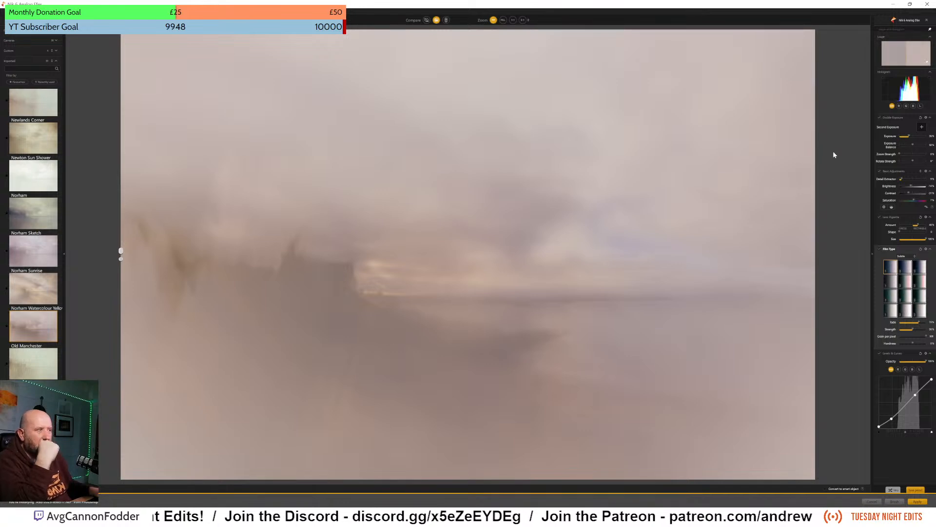
pyautogui.click(894, 141)
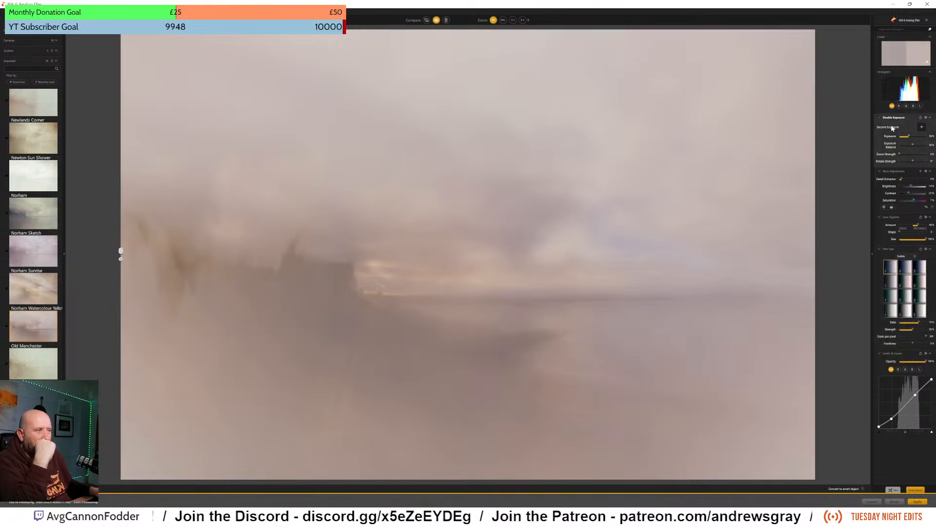
pyautogui.moveTo(142, 290); pyautogui.dragTo(182, 363)
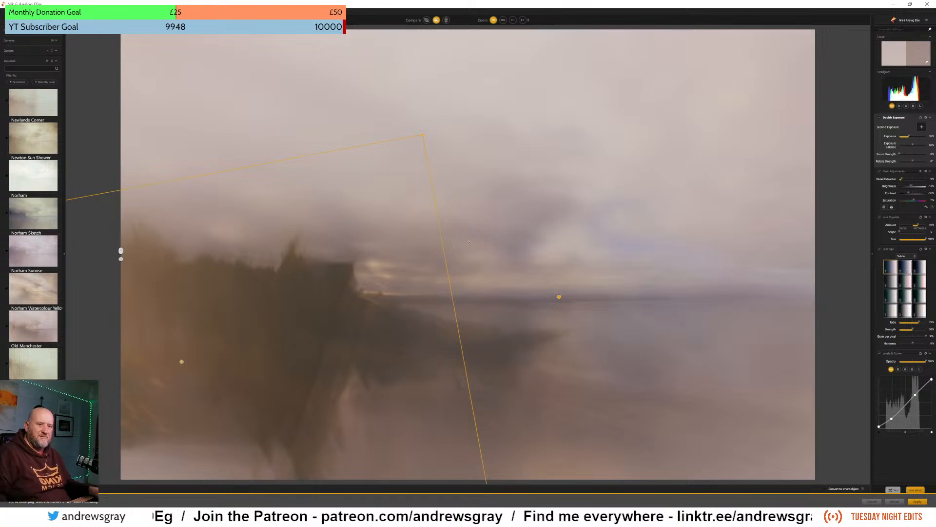
pyautogui.moveTo(181, 361); pyautogui.dragTo(141, 288)
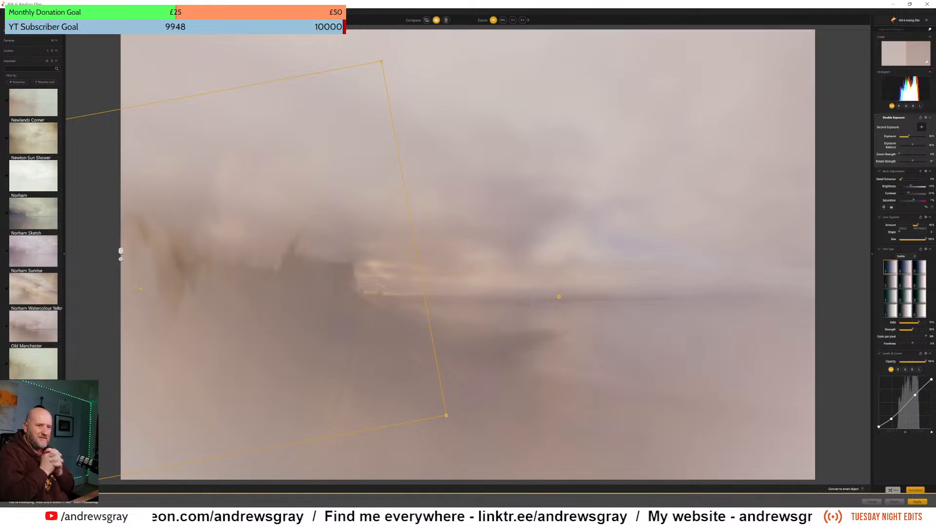
pyautogui.hotkey('ctrl', 'z')
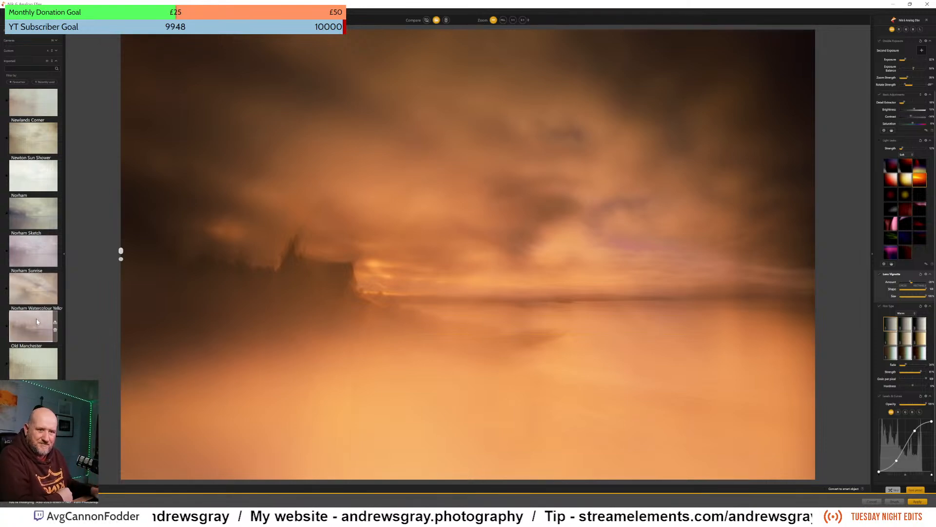
# - Browse the remaining imported presets as far as the TNE series
pyautogui.scroll(-3, 40, 278)
pyautogui.scroll(-5, 40, 277)
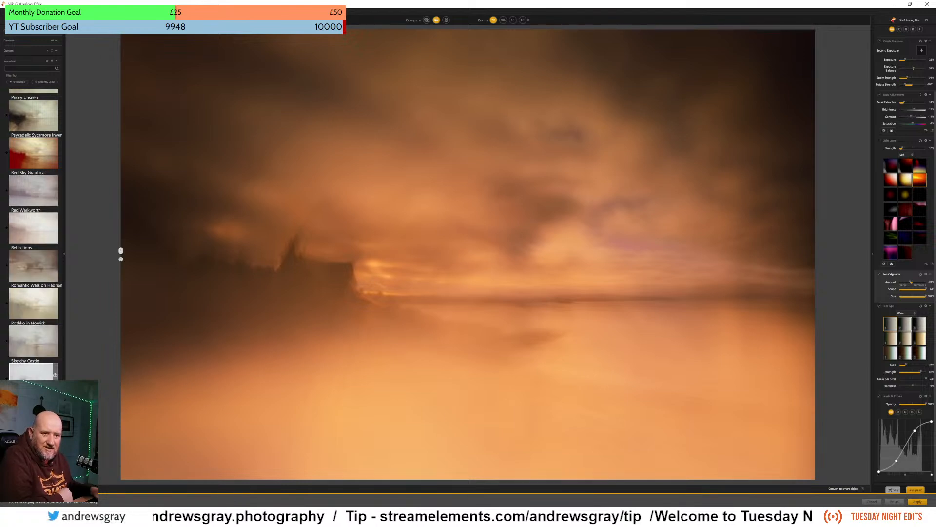
pyautogui.scroll(-3, 34, 340)
pyautogui.scroll(-4, 35, 341)
pyautogui.scroll(-5, 37, 345)
pyautogui.scroll(-1, 32, 338)
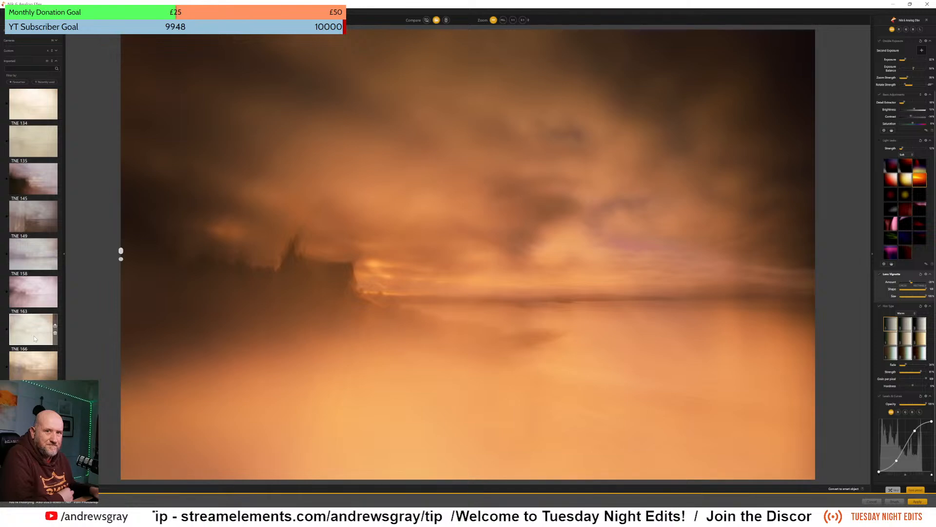
# - Apply the orange Analog Efex look as a layer in Photoshop and add a Hue/Saturation adjustment layer above it
pyautogui.click(918, 502)
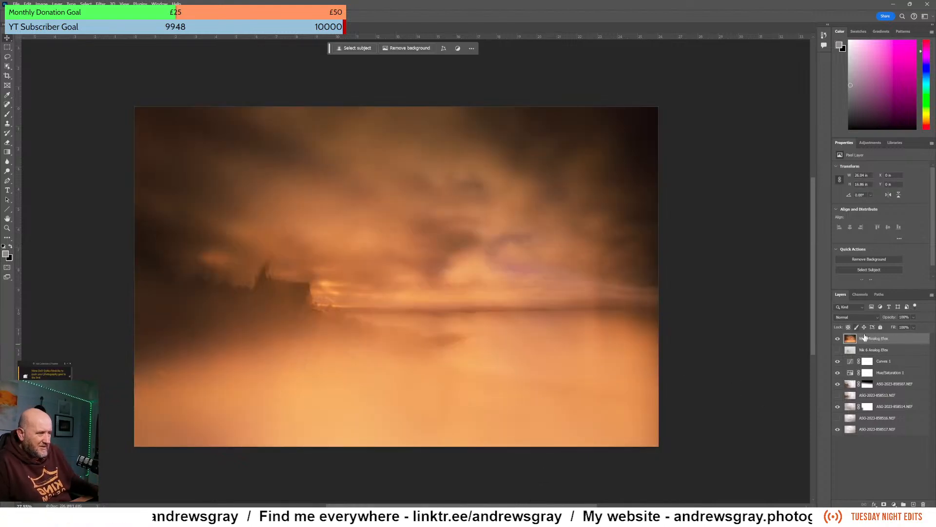
pyautogui.click(876, 142)
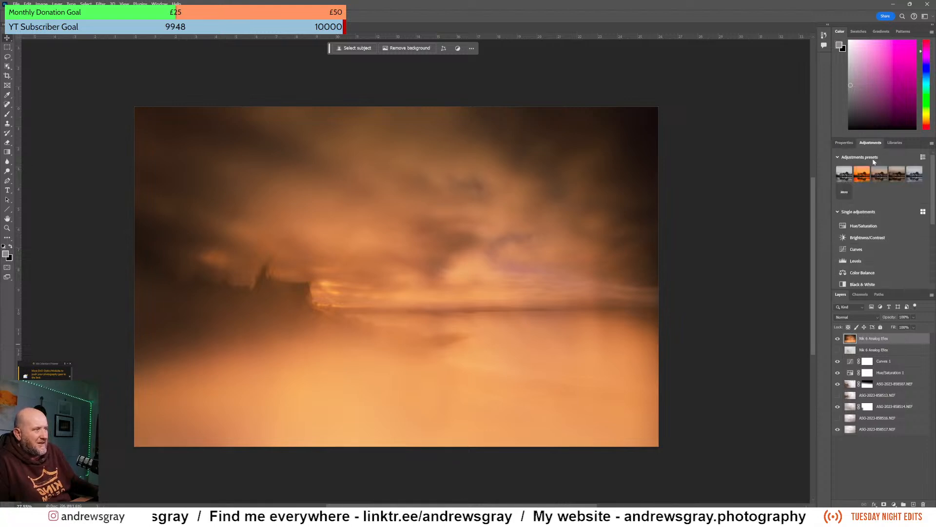
pyautogui.click(866, 229)
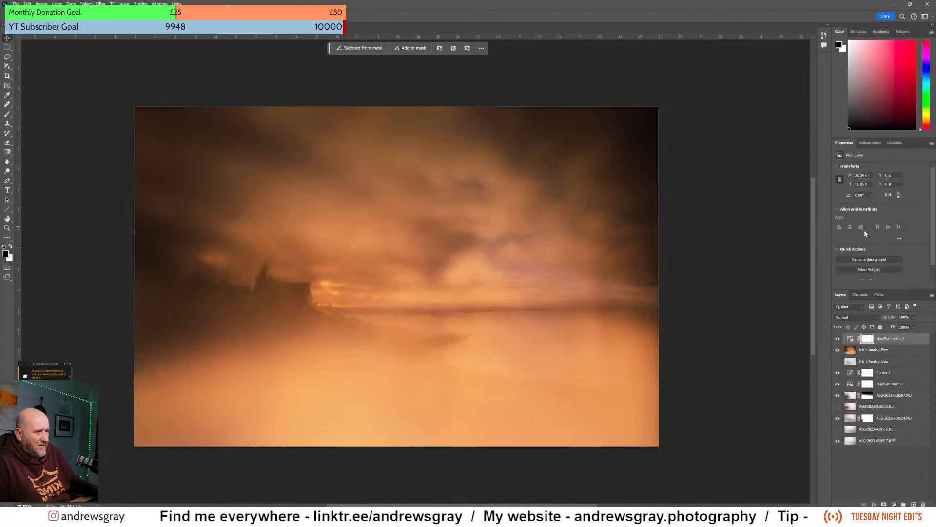
# - Adjust the Hue/Saturation layer's overall colour and target its Reds by sampling the cloud above the horizon
pyautogui.moveTo(882, 196); pyautogui.dragTo(884, 226)
pyautogui.click(840, 177)
pyautogui.click(517, 263)
# - Try different hue shifts on the Hue/Saturation layer's Reds, up to about +17, and reset the hue to 0
pyautogui.moveTo(882, 197); pyautogui.dragTo(885, 198)
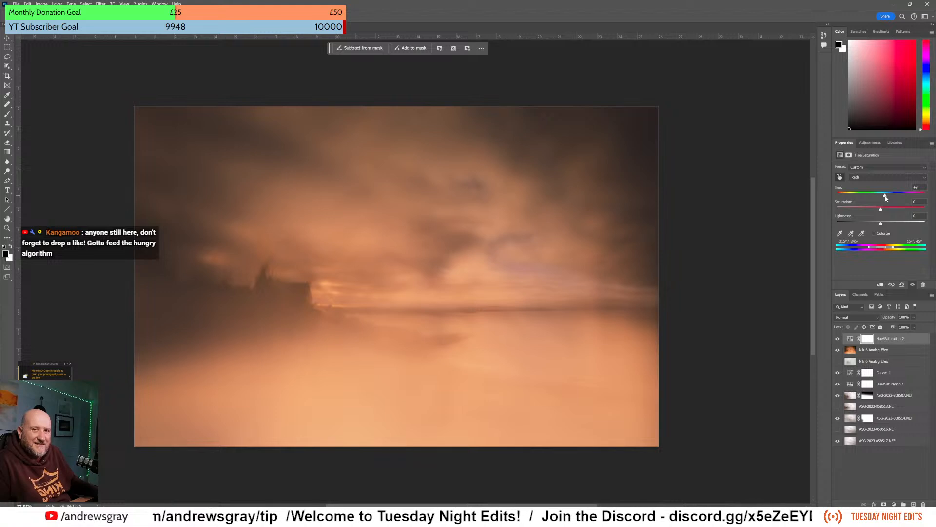
pyautogui.moveTo(885, 197); pyautogui.dragTo(884, 197)
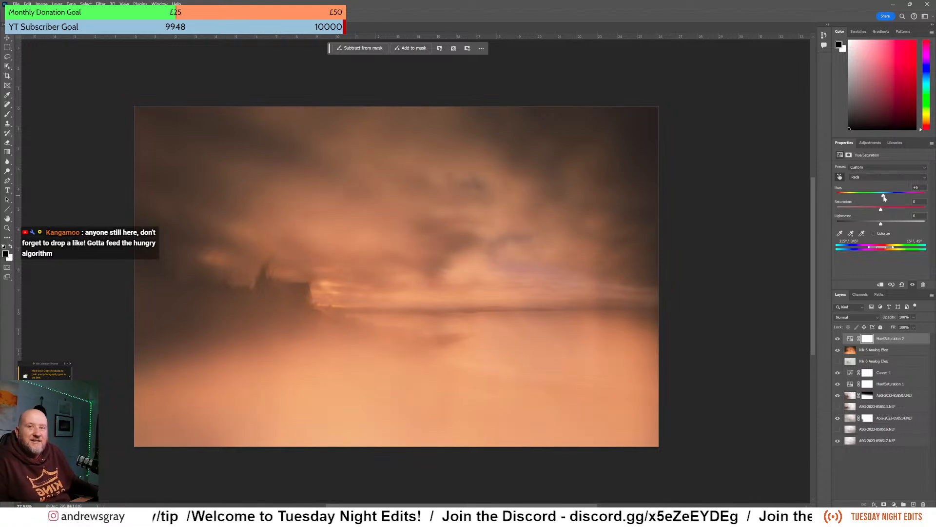
pyautogui.moveTo(895, 197); pyautogui.dragTo(893, 198)
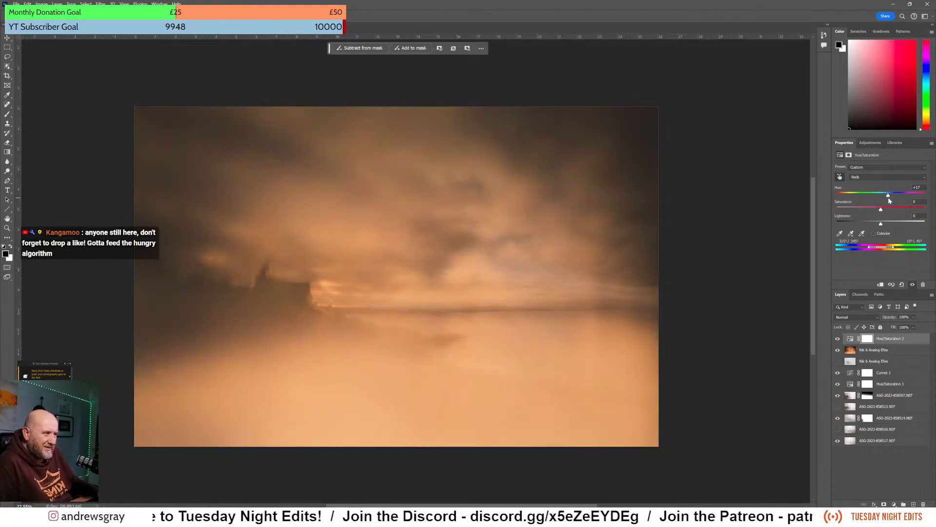
pyautogui.doubleClick(888, 197)
pyautogui.click(868, 178)
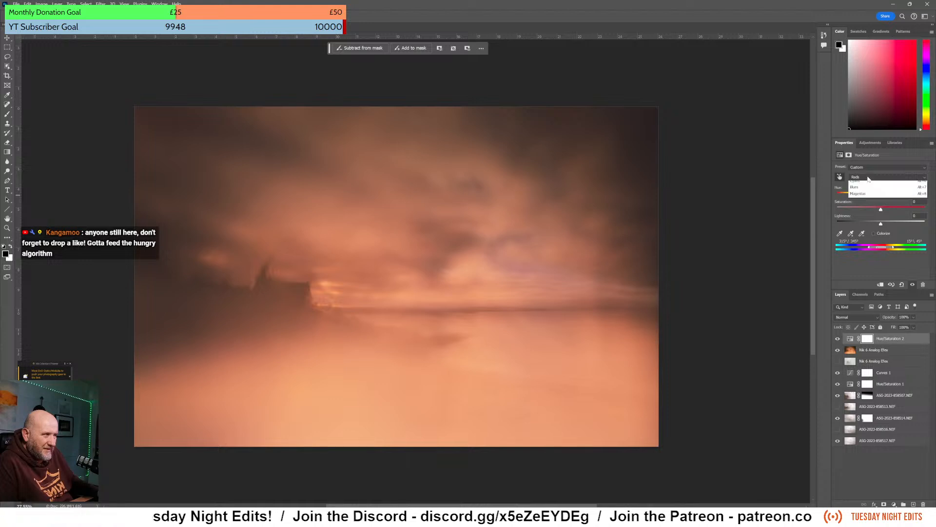
pyautogui.click(841, 180)
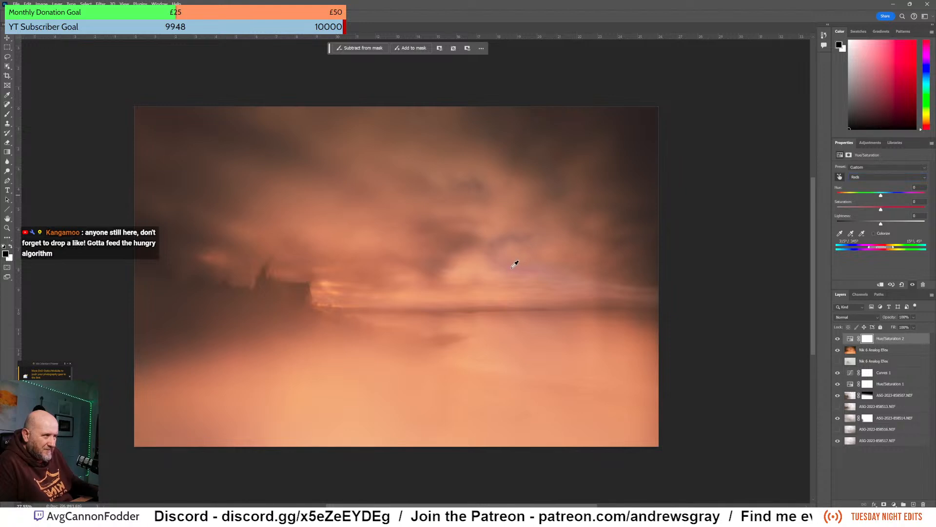
# - Set the Reds of the Hue/Saturation layer to saturation +3 and hue +17
pyautogui.moveTo(881, 209); pyautogui.dragTo(896, 210)
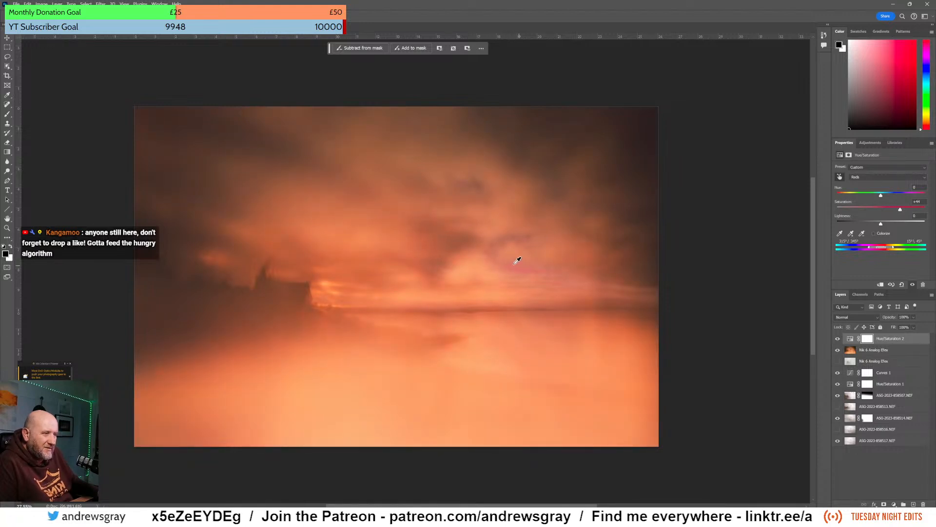
pyautogui.moveTo(900, 209); pyautogui.dragTo(883, 221)
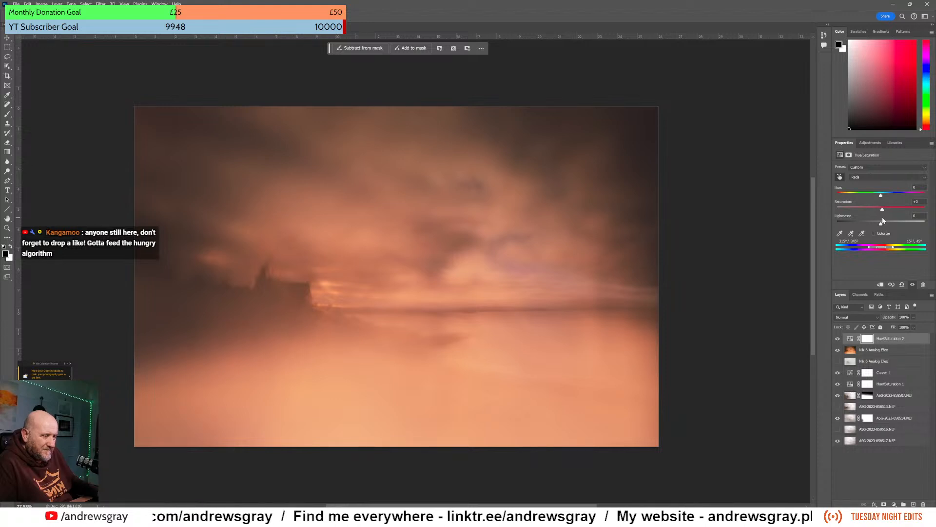
pyautogui.moveTo(882, 195); pyautogui.dragTo(888, 201)
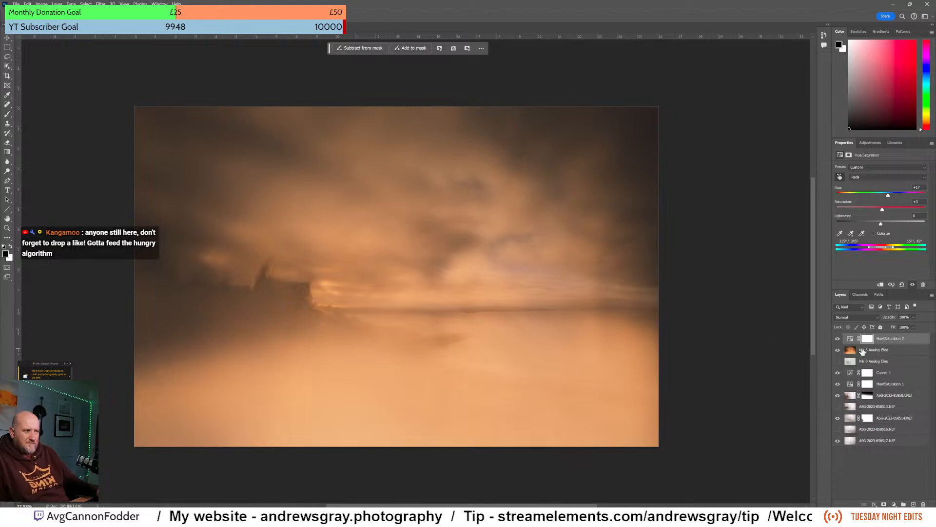
# - Compare the picture with and without the top Hue/Saturation layer
pyautogui.click(838, 339)
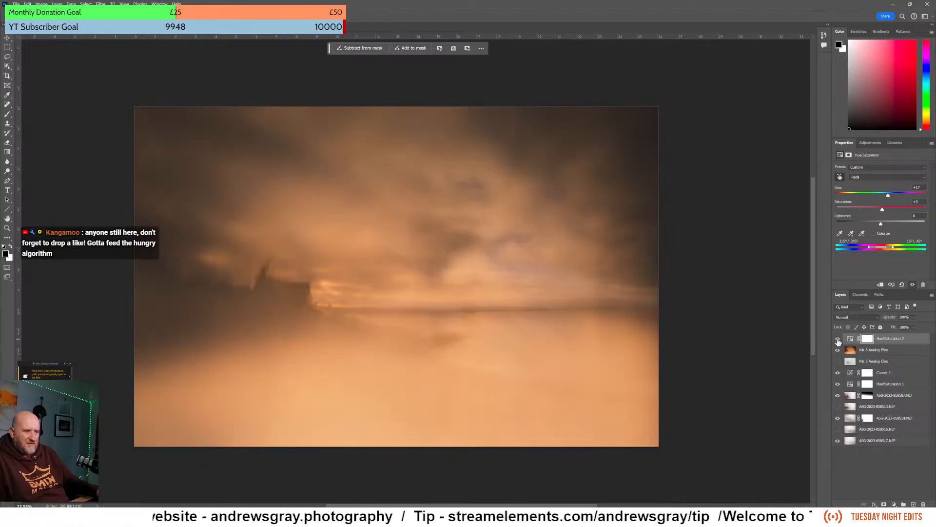
pyautogui.click(838, 339)
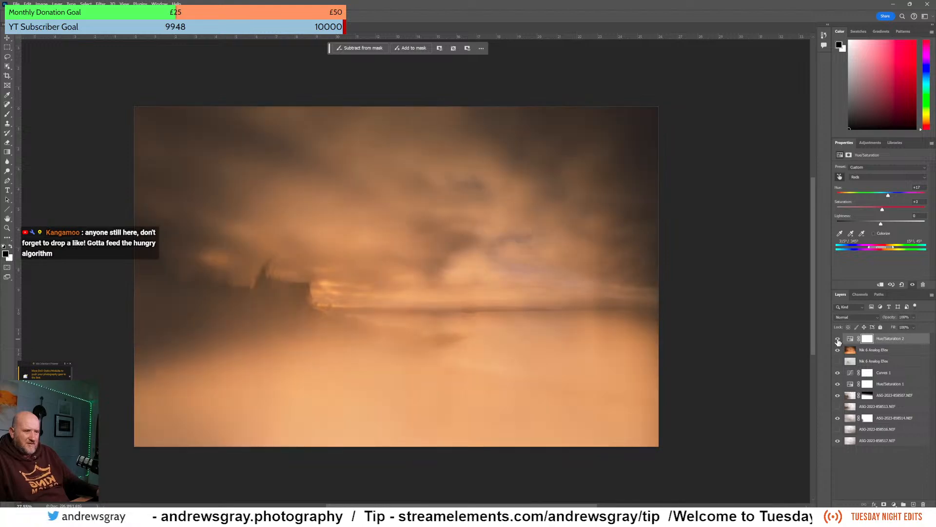
pyautogui.click(839, 339)
pyautogui.click(838, 339)
pyautogui.click(838, 339)
pyautogui.click(838, 339)
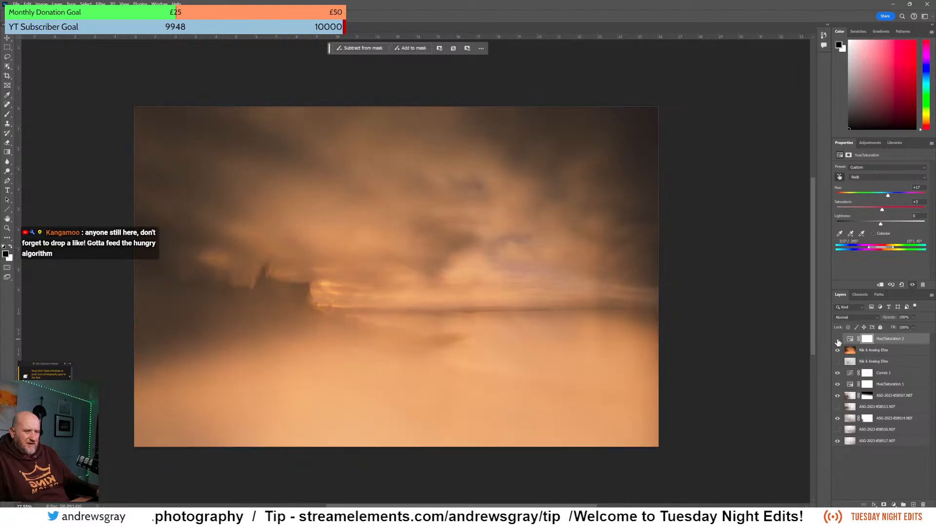
pyautogui.click(838, 339)
pyautogui.click(839, 339)
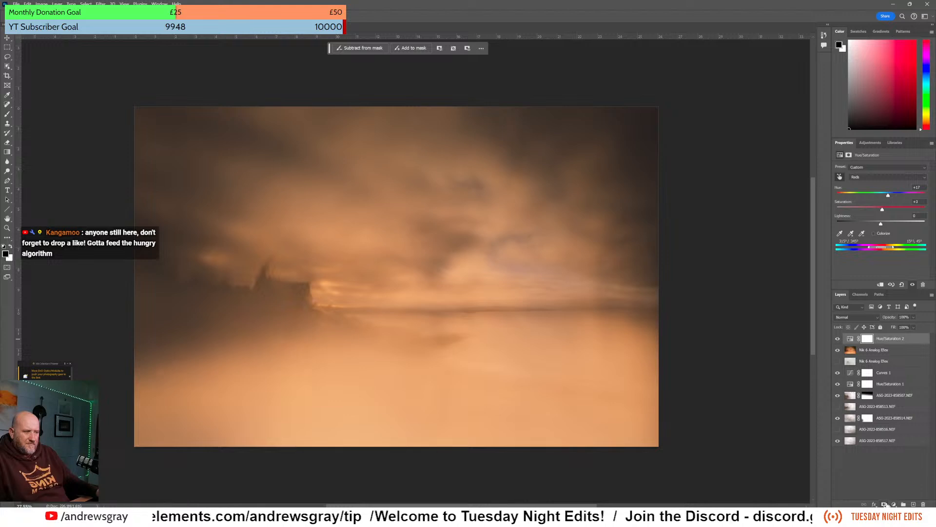
# - Brush black onto the Hue/Saturation layer's mask over the castle and the sky to remove the adjustment there
pyautogui.click(7, 115)
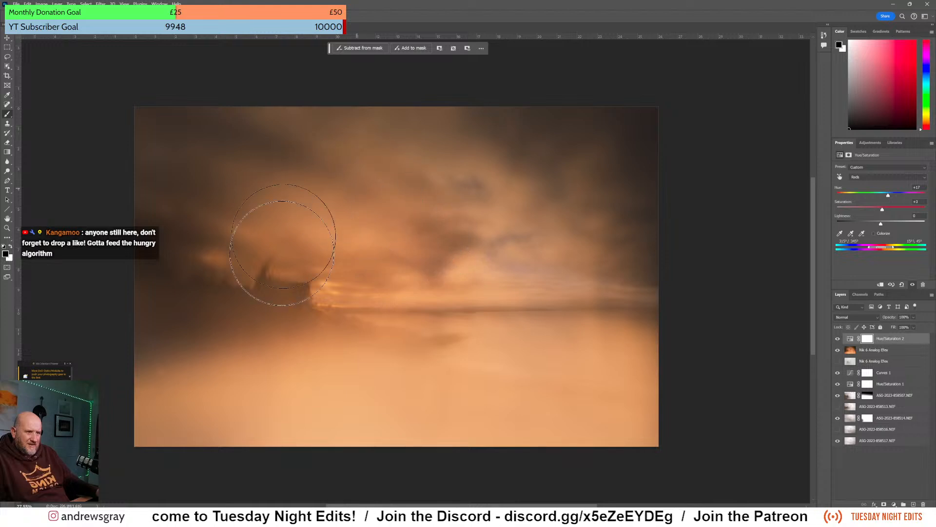
pyautogui.moveTo(322, 307)
pyautogui.mouseDown()
pyautogui.moveTo(158, 283)
pyautogui.moveTo(623, 254)
pyautogui.moveTo(731, 175)
pyautogui.moveTo(591, 115)
pyautogui.mouseUp()
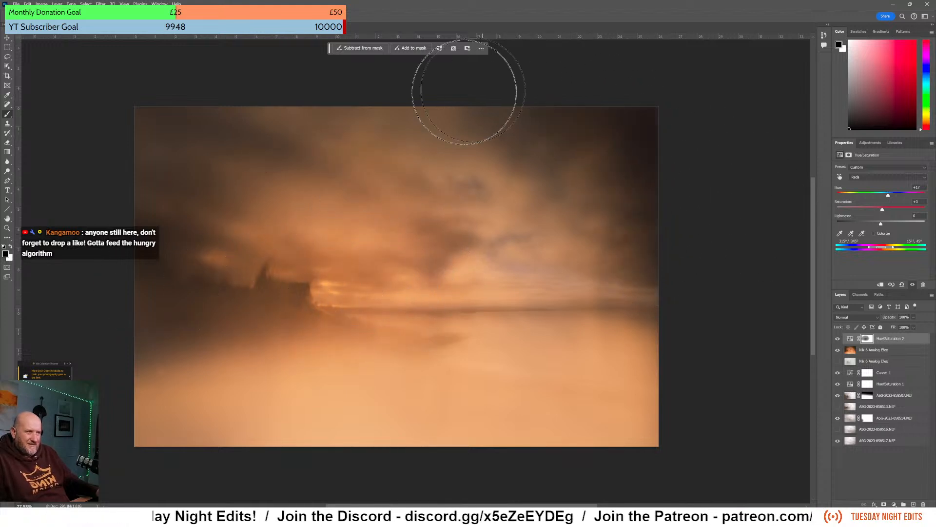
pyautogui.moveTo(113, 235)
pyautogui.mouseDown()
pyautogui.moveTo(344, 84)
pyautogui.moveTo(511, 86)
pyautogui.mouseUp()
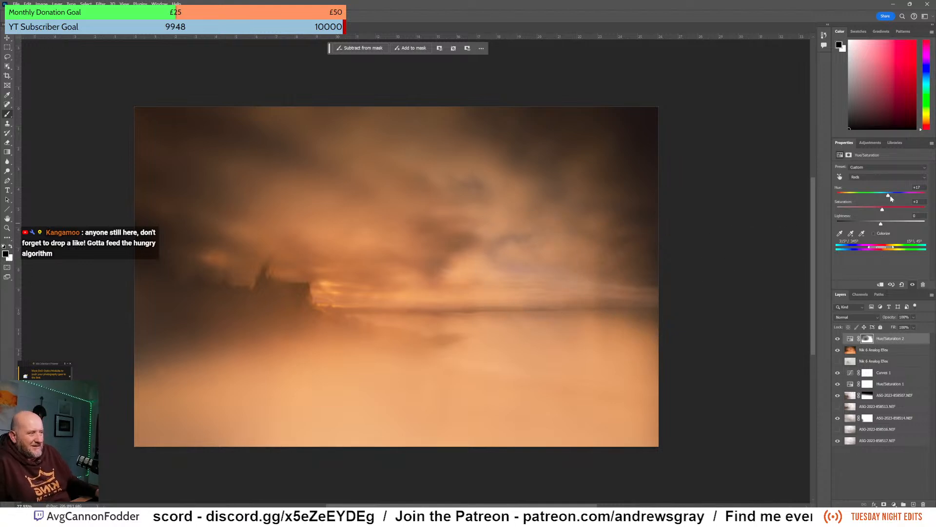
# - Try a Reds hue of +27 on the masked Hue/Saturation layer and undo it
pyautogui.moveTo(888, 197)
pyautogui.mouseDown()
pyautogui.moveTo(912, 197)
pyautogui.moveTo(854, 198)
pyautogui.moveTo(897, 200)
pyautogui.mouseUp()
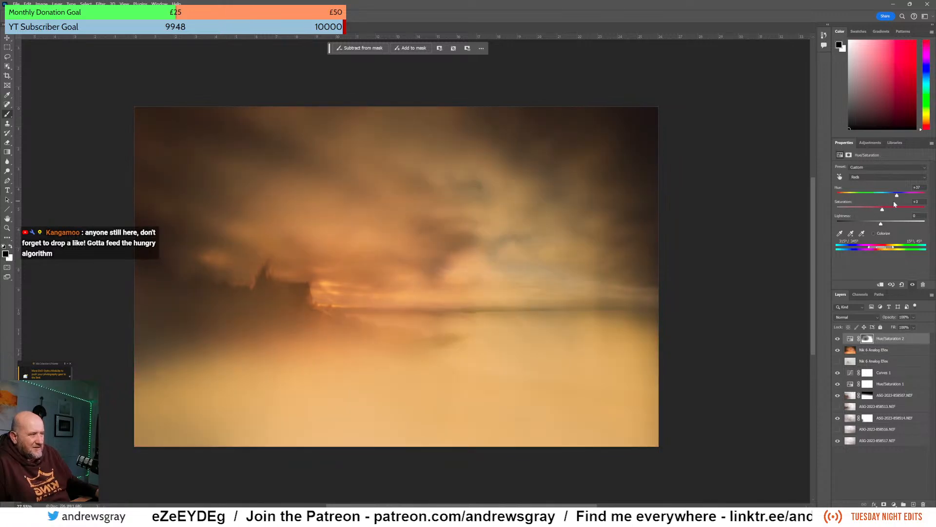
pyautogui.hotkey('ctrl', 'z')
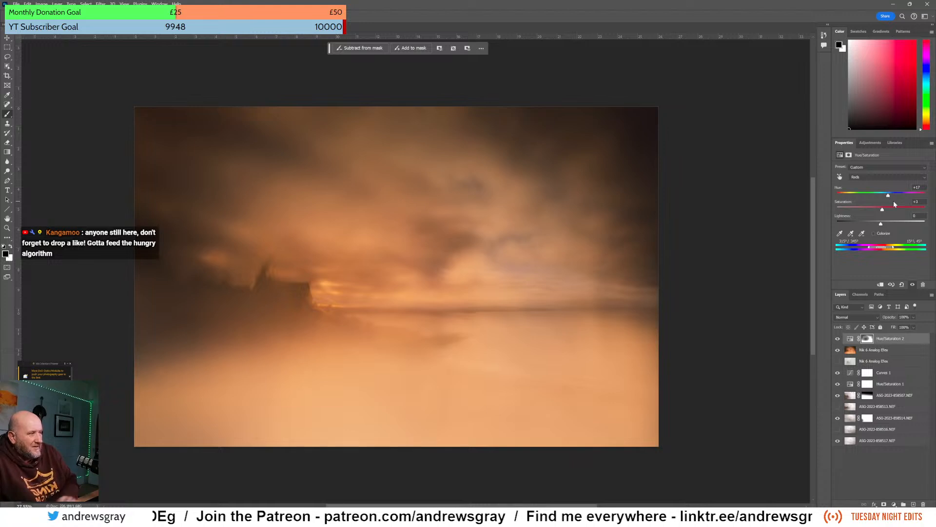
# - Add another Hue/Saturation adjustment directly above the orange Analog Efex layer, with Master hue -2 and saturation +5
pyautogui.click(873, 351)
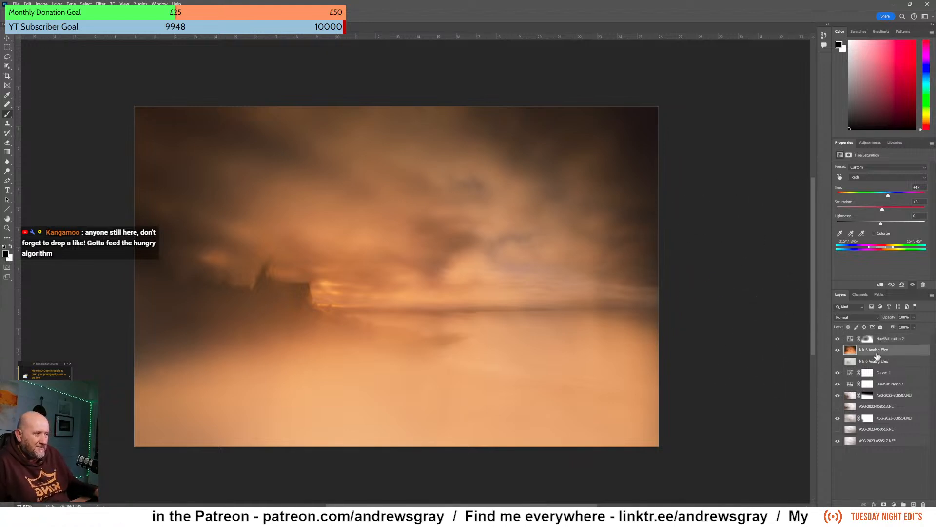
pyautogui.click(871, 142)
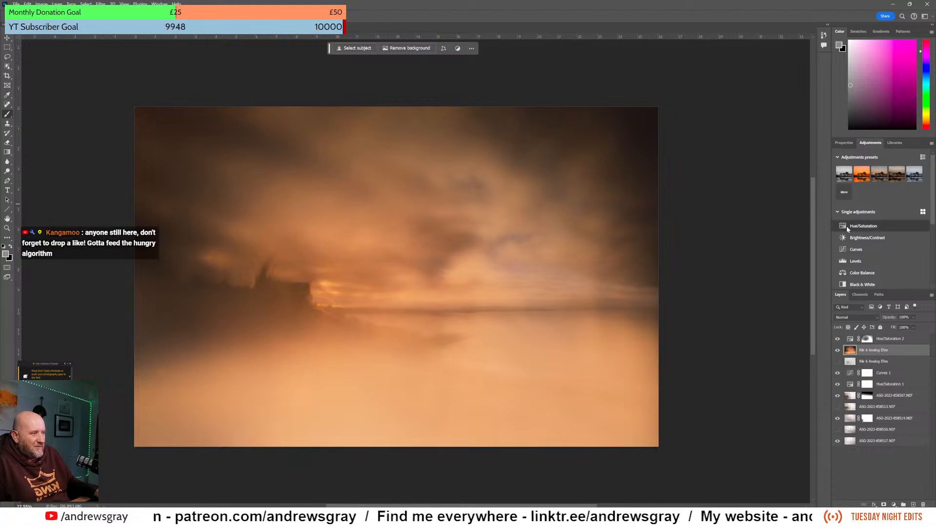
pyautogui.click(862, 226)
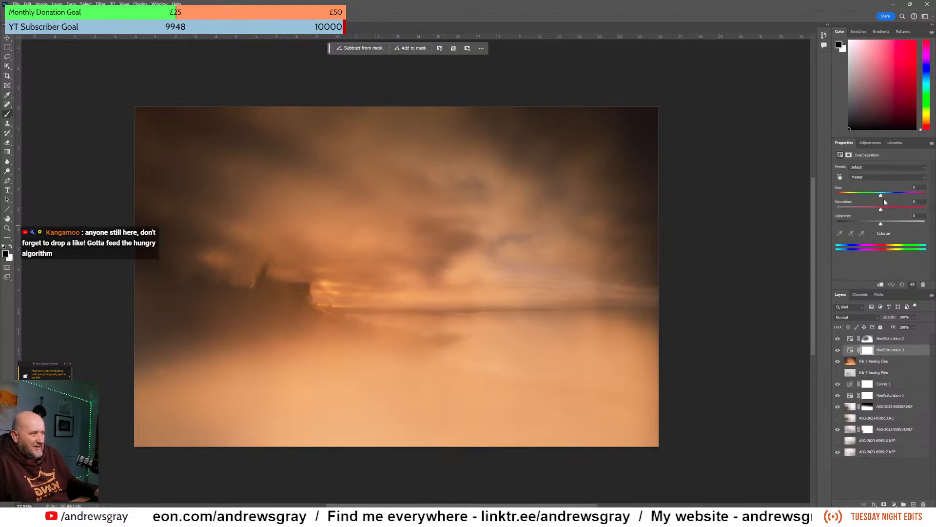
pyautogui.moveTo(881, 198)
pyautogui.mouseDown()
pyautogui.moveTo(873, 196)
pyautogui.moveTo(881, 197)
pyautogui.mouseUp()
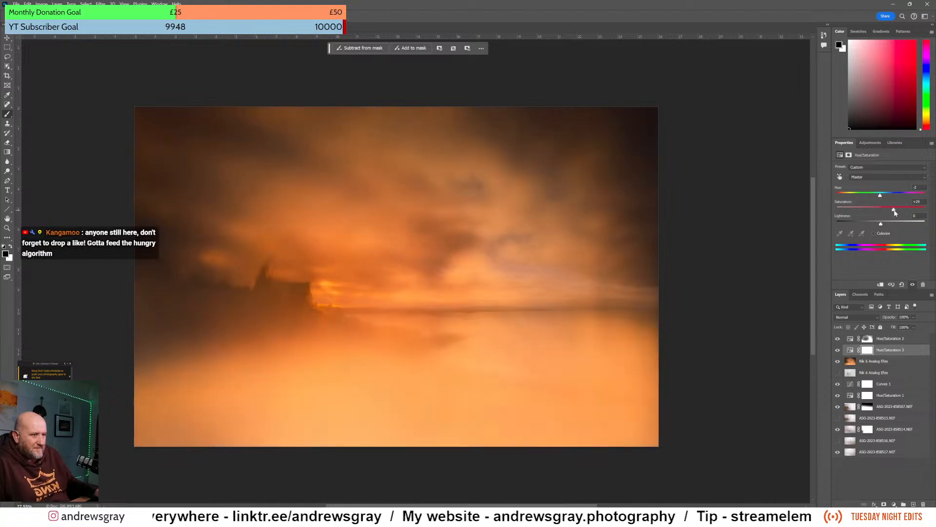
pyautogui.moveTo(891, 209); pyautogui.dragTo(884, 210)
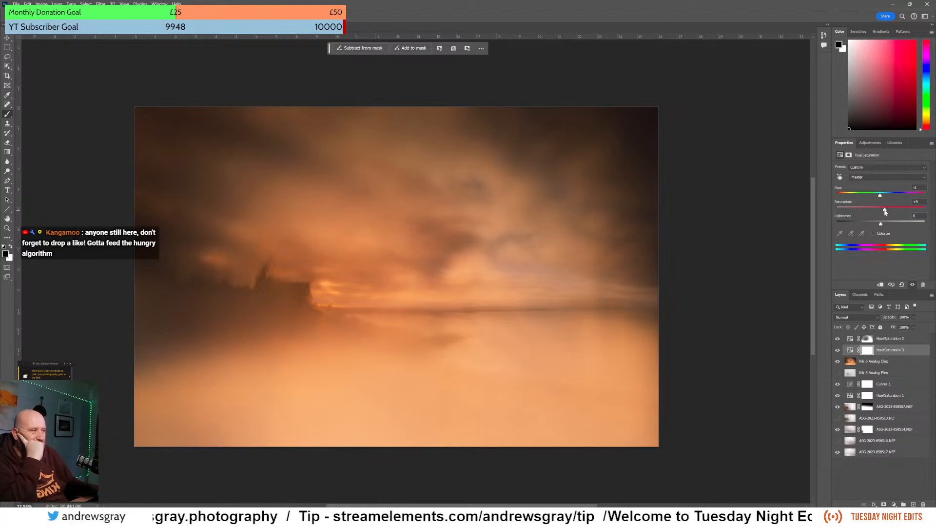
pyautogui.moveTo(885, 210)
pyautogui.mouseDown()
pyautogui.moveTo(899, 211)
pyautogui.moveTo(879, 213)
pyautogui.mouseUp()
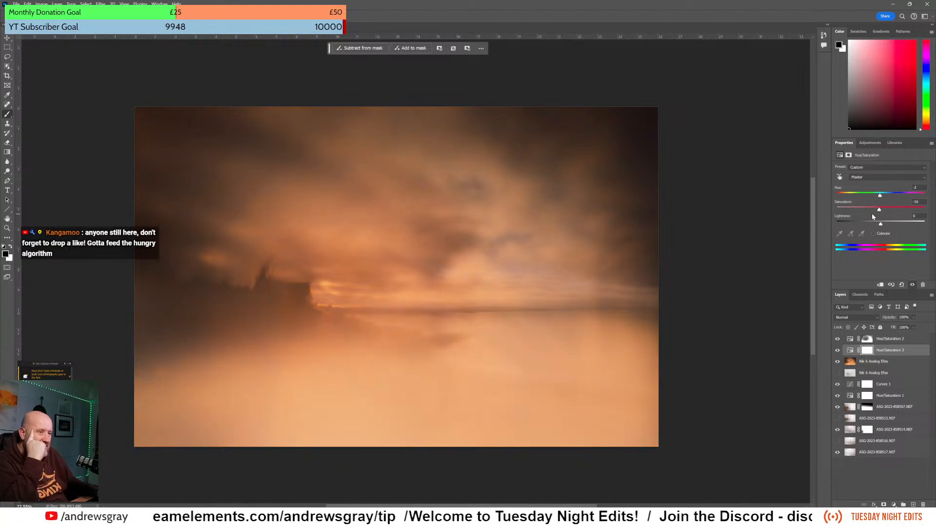
pyautogui.moveTo(873, 216); pyautogui.dragTo(884, 219)
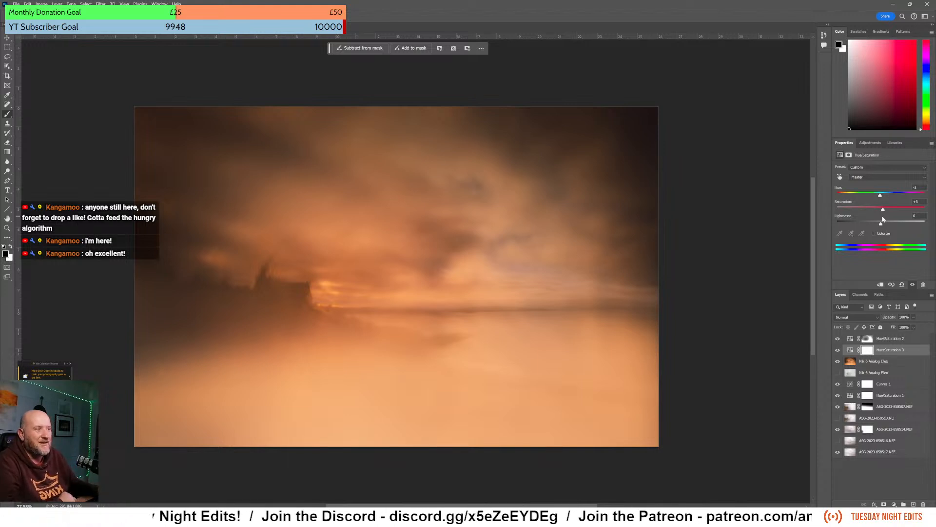
pyautogui.moveTo(883, 213); pyautogui.dragTo(885, 213)
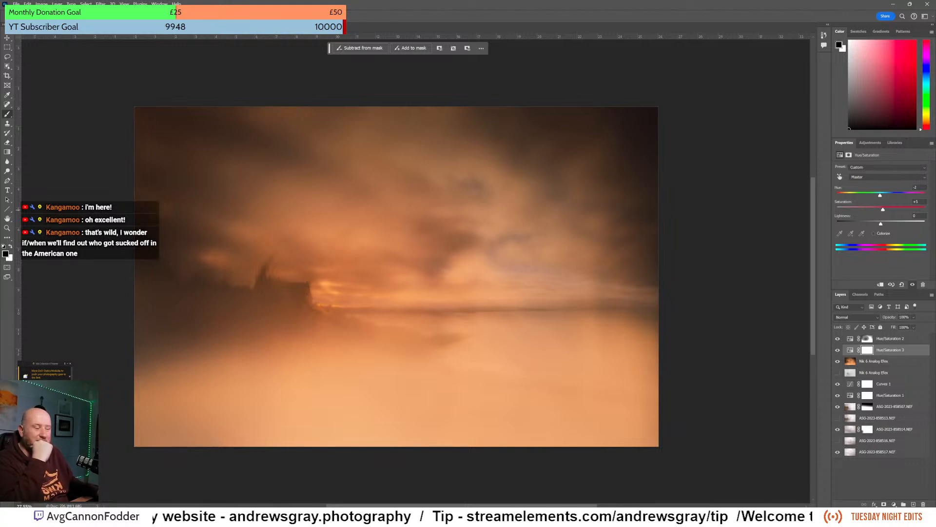
# - Add a Curves adjustment above all layers, lifting input 181 to 185 and input 97 to 102, and compare before and after
pyautogui.click(899, 339)
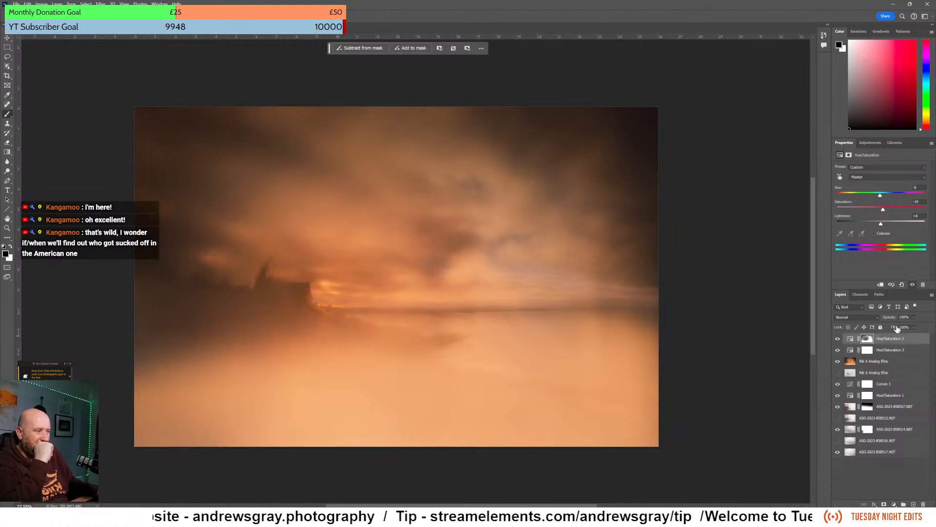
pyautogui.click(878, 143)
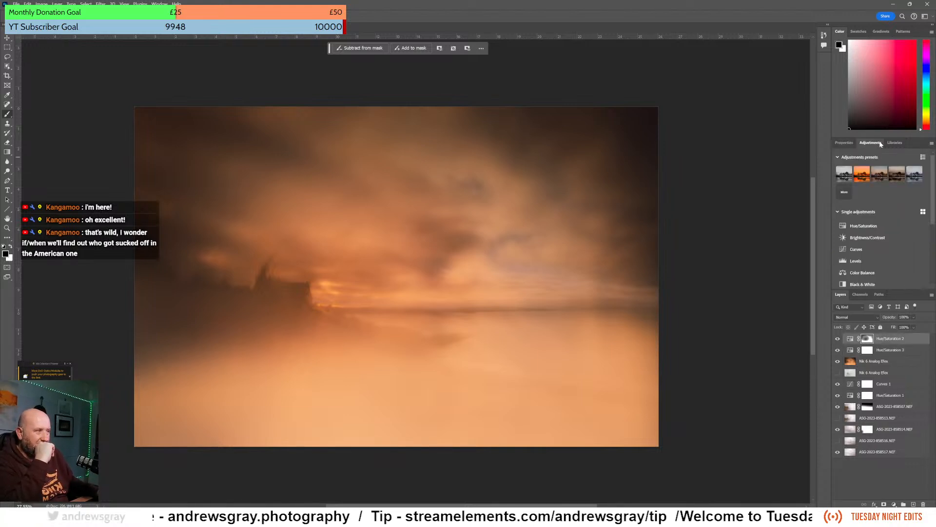
pyautogui.click(857, 249)
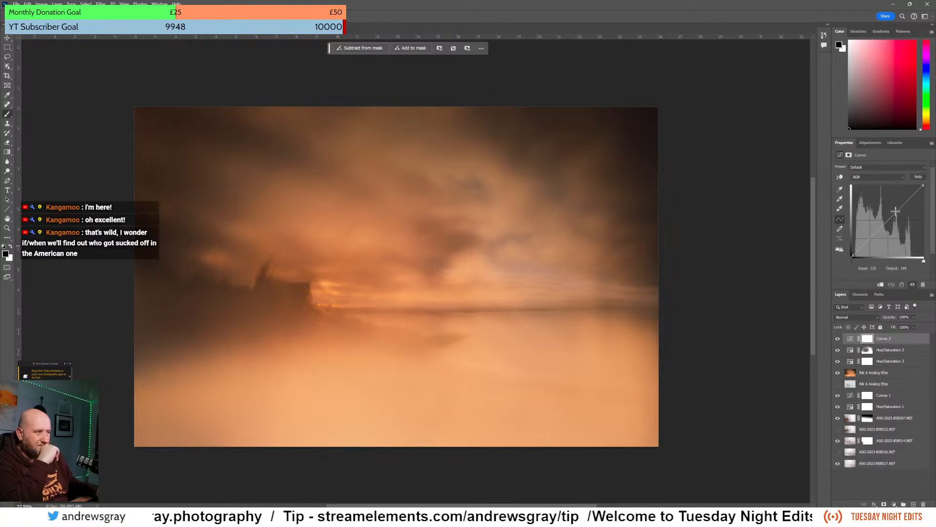
pyautogui.moveTo(903, 205); pyautogui.dragTo(903, 204)
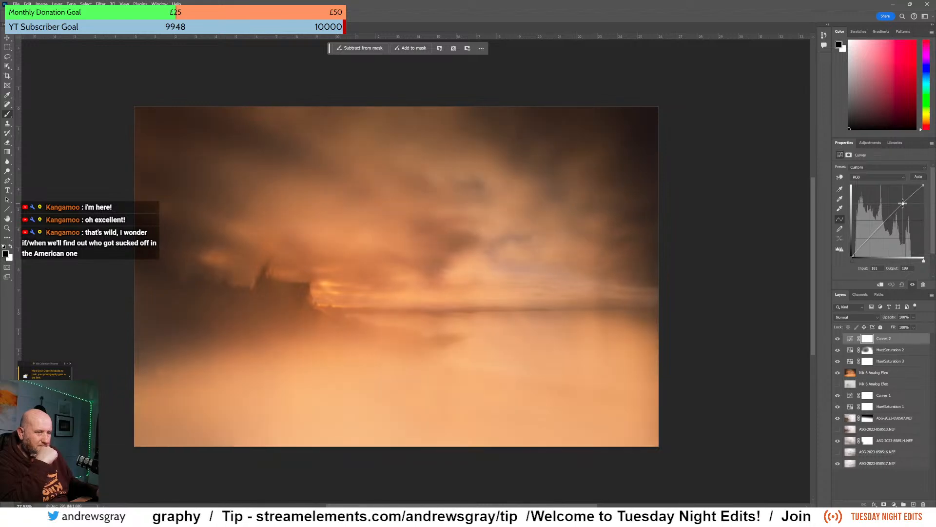
pyautogui.click(876, 229)
pyautogui.moveTo(877, 230); pyautogui.dragTo(881, 227)
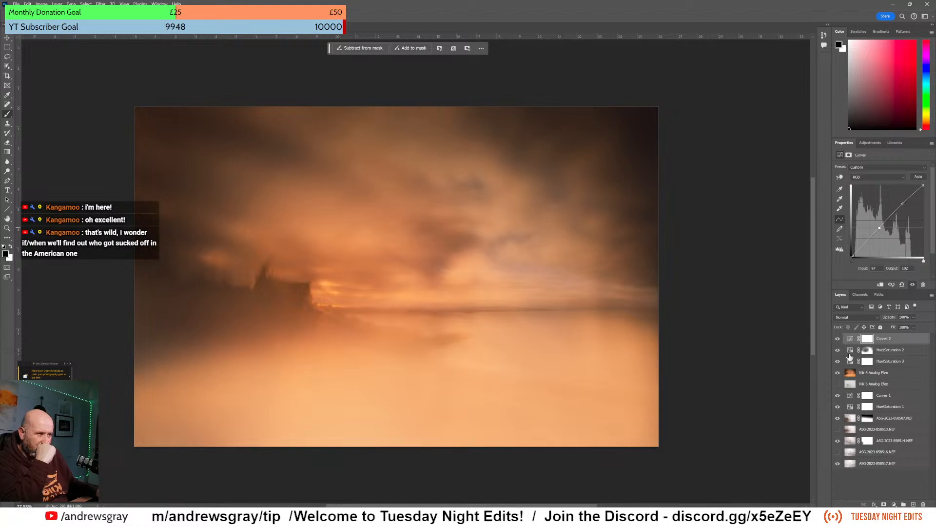
pyautogui.click(837, 339)
pyautogui.click(838, 339)
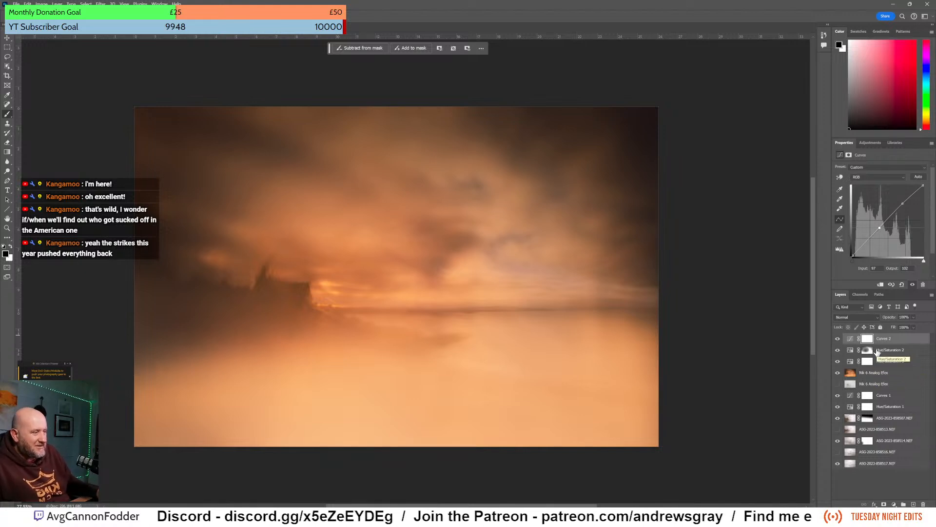
# - Group the orange Analog Efex layer with the two Hue/Saturation layers and the Curves layer above it
pyautogui.keyDown('shift'); pyautogui.click(884, 373); pyautogui.keyUp('shift')
pyautogui.moveTo(893, 376); pyautogui.dragTo(904, 504)
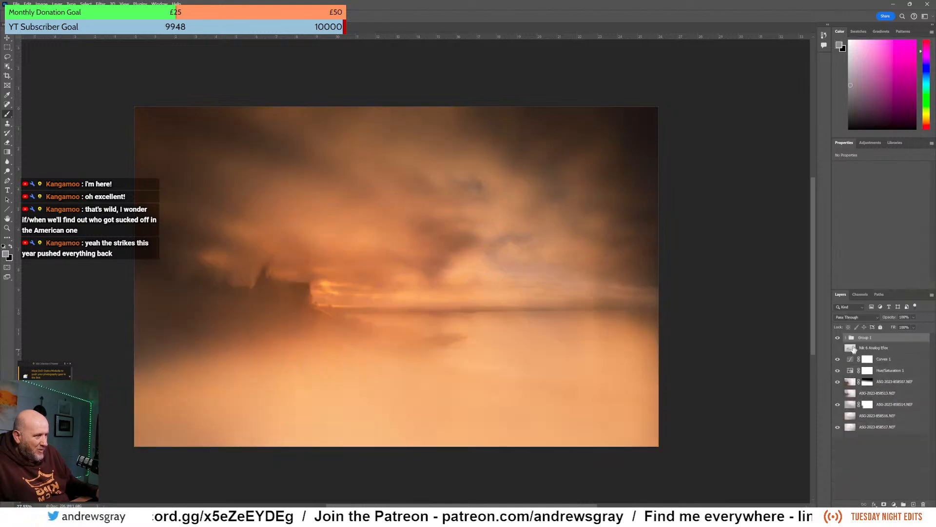
# - Hide the orange group, show the pale Analog Efex layer and add a white layer mask to it
pyautogui.moveTo(838, 338); pyautogui.dragTo(837, 348)
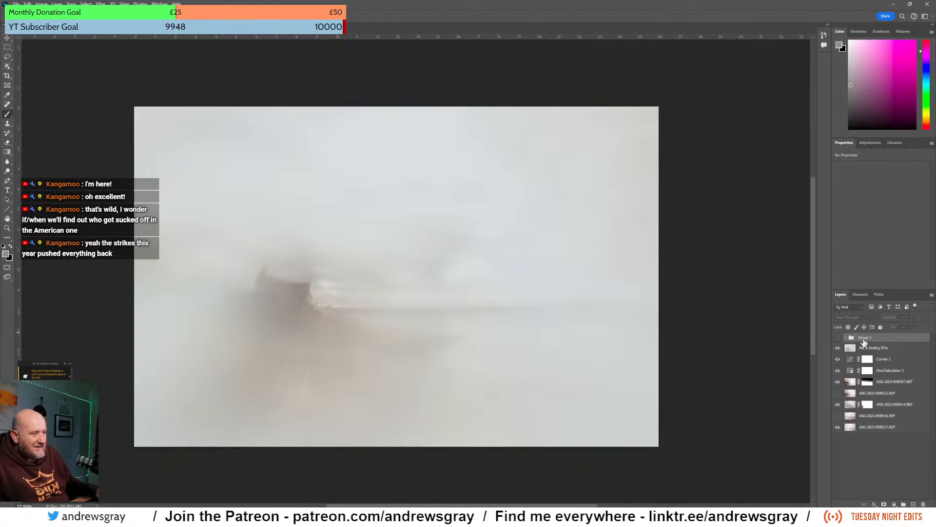
pyautogui.click(873, 348)
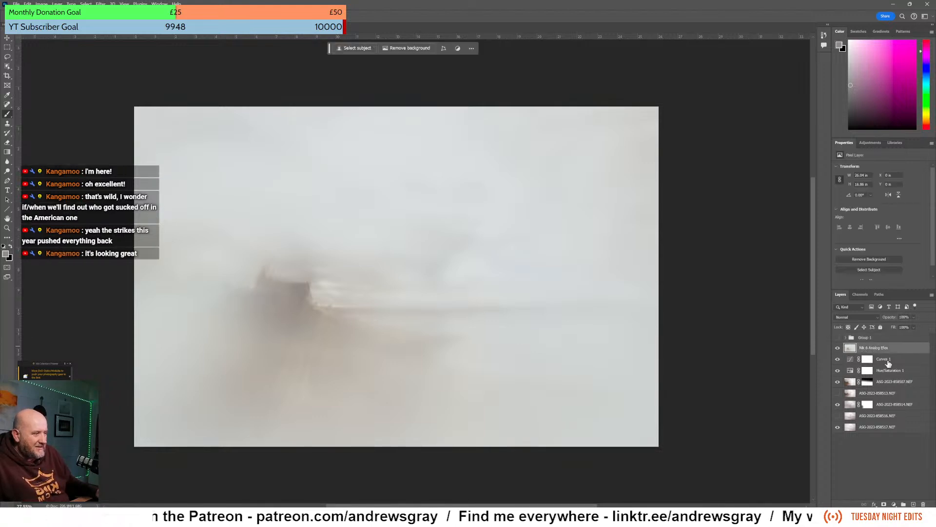
pyautogui.click(883, 505)
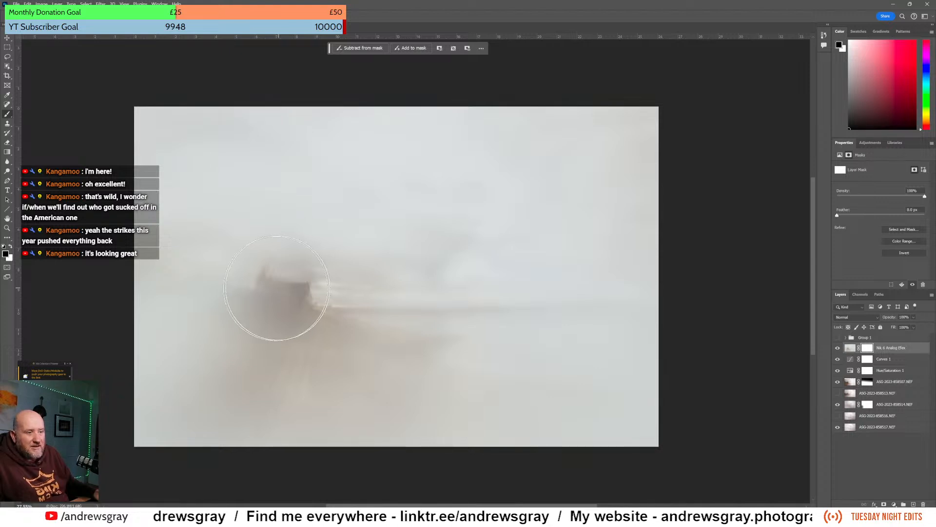
# - Paint black over the dark building on the pale Analog Efex layer's mask with a large soft brush
pyautogui.click(267, 289)
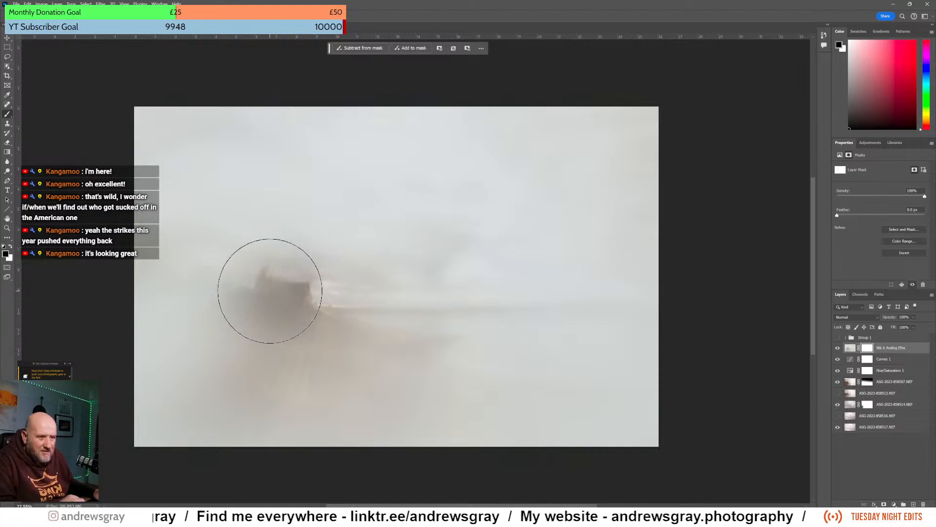
pyautogui.click(274, 296)
pyautogui.click(277, 299)
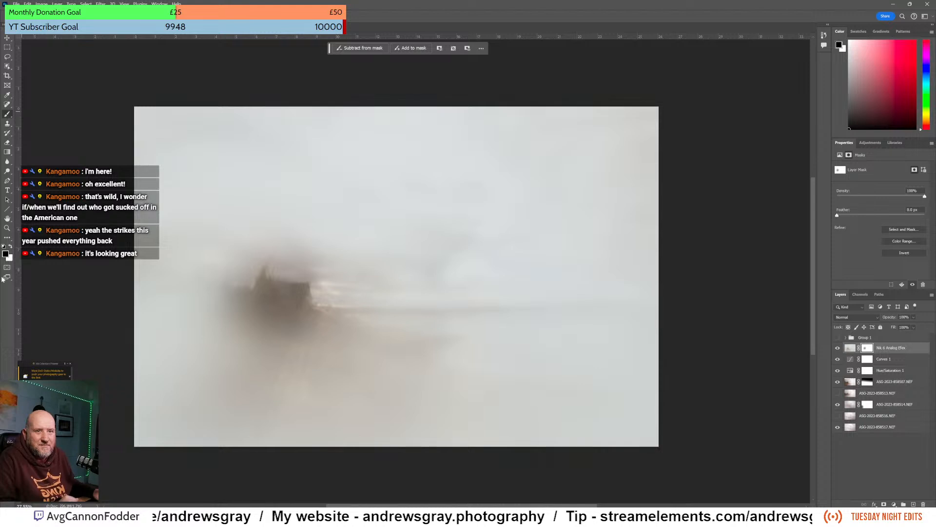
# - Paint white with a smaller brush on the same mask along the area just above the building's roof
pyautogui.click(10, 247)
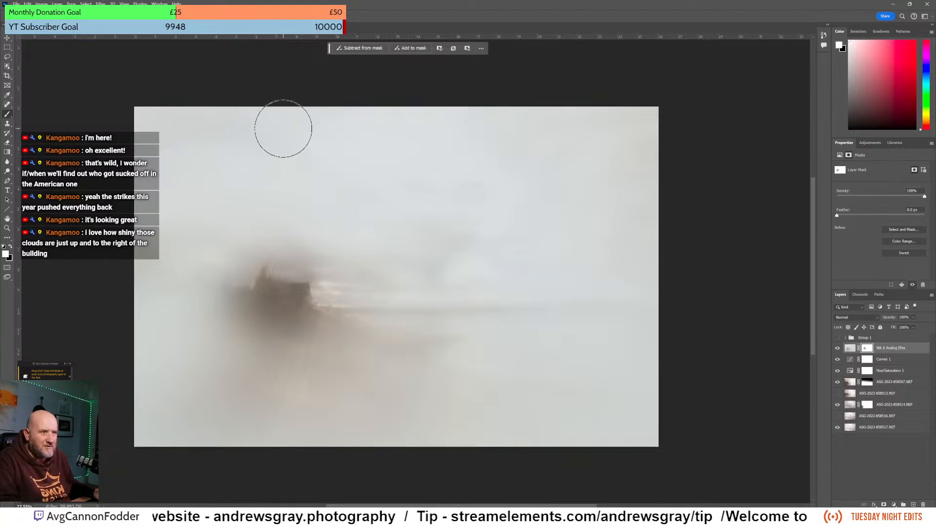
pyautogui.press('[')
pyautogui.press('[')
pyautogui.press('[')
pyautogui.press('[')
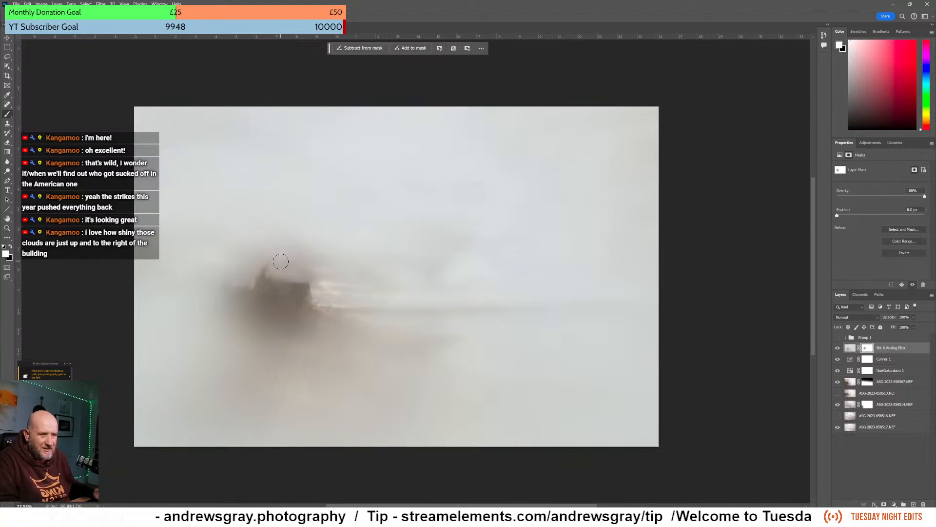
pyautogui.press(']')
pyautogui.press(']')
pyautogui.press(']')
pyautogui.moveTo(278, 261)
pyautogui.mouseDown()
pyautogui.moveTo(334, 271)
pyautogui.moveTo(279, 258)
pyautogui.moveTo(298, 261)
pyautogui.mouseUp()
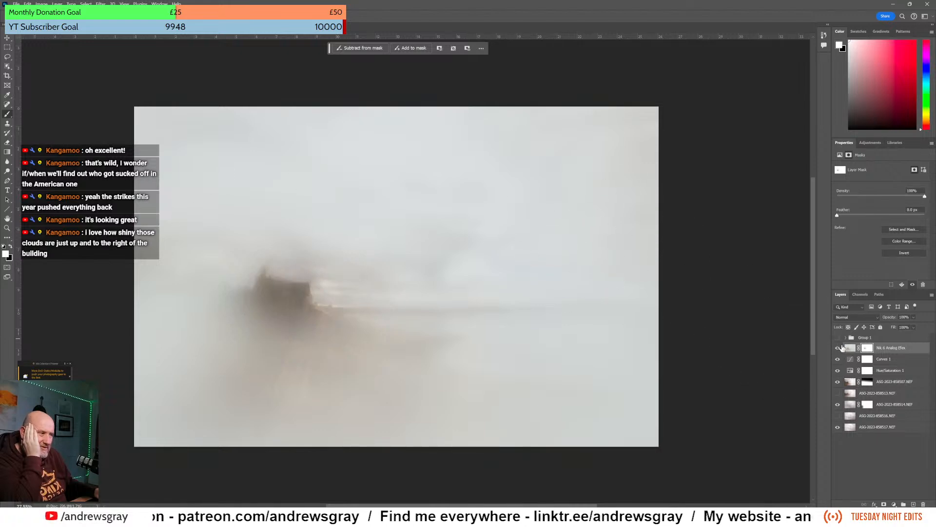
# - Compare the pale version with the orange group, hide the group again and save the layered document
pyautogui.click(839, 338)
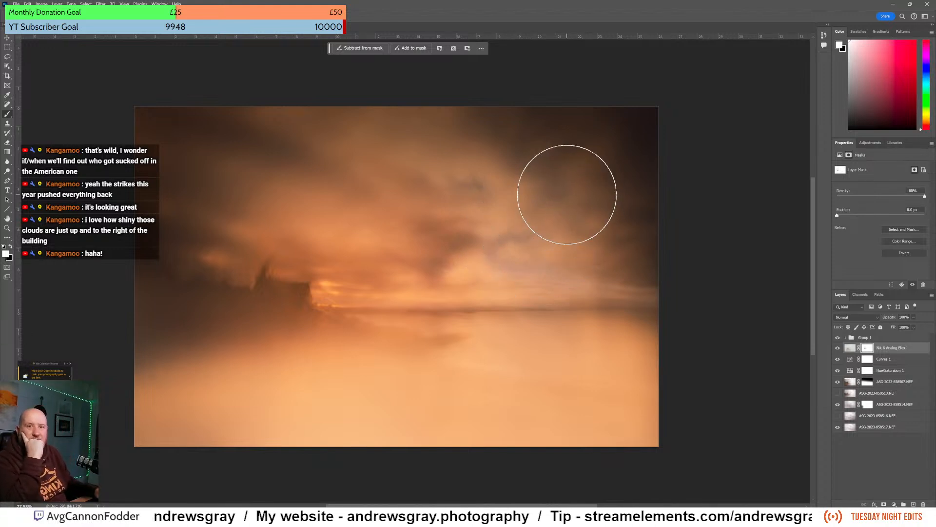
pyautogui.click(837, 338)
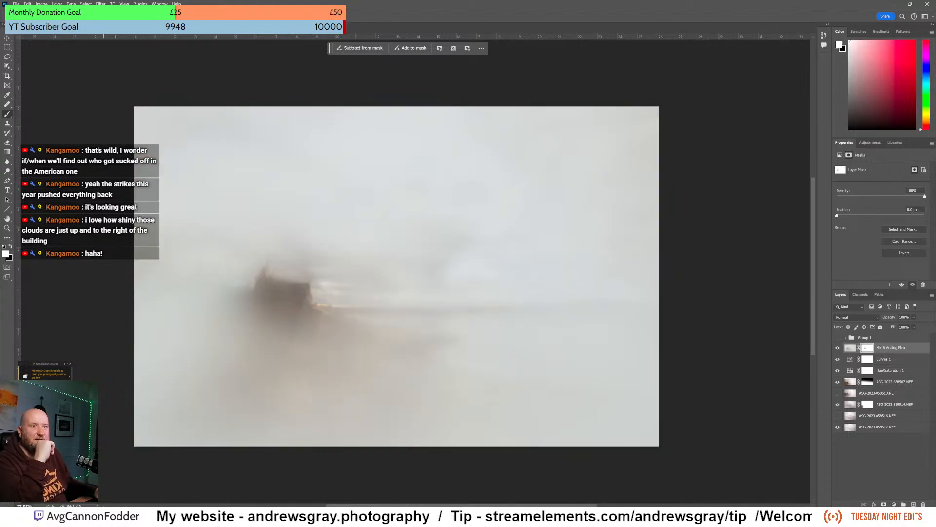
pyautogui.click(16, 4)
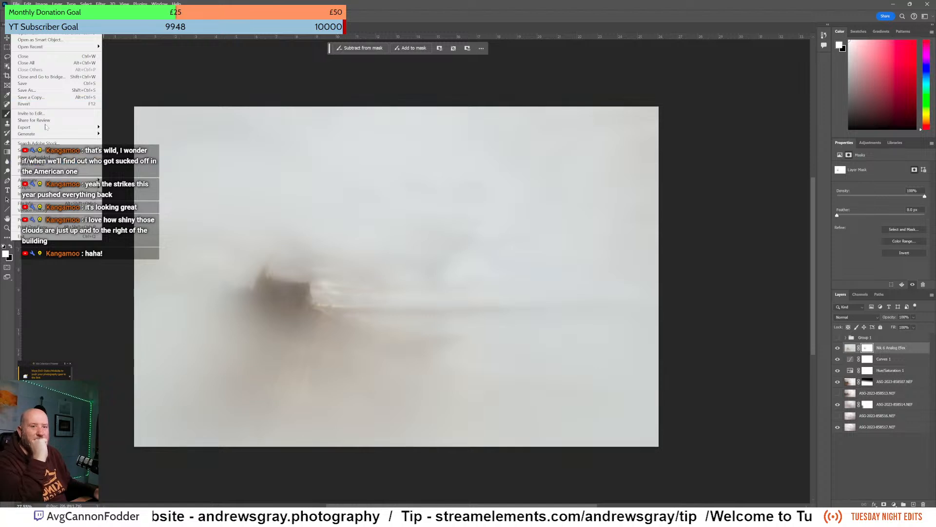
pyautogui.click(44, 84)
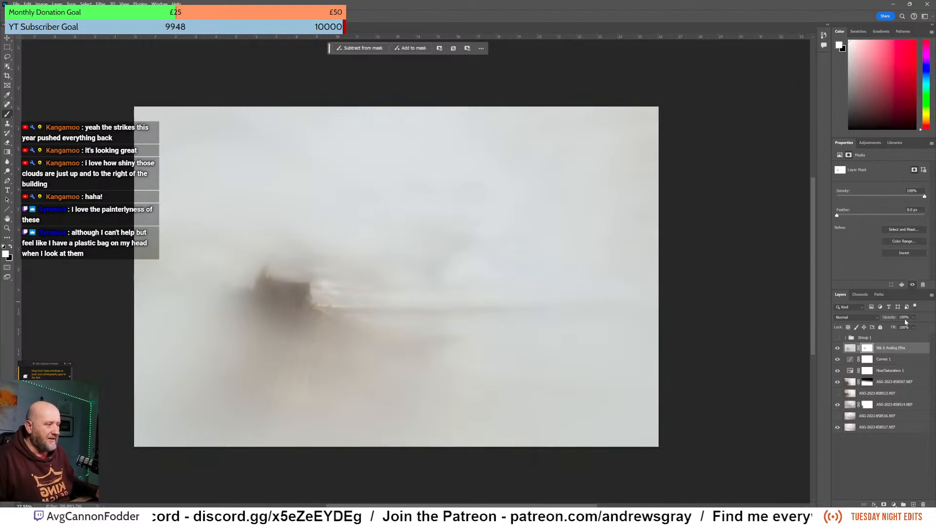
# - Show the orange group and flatten the image
pyautogui.click(838, 339)
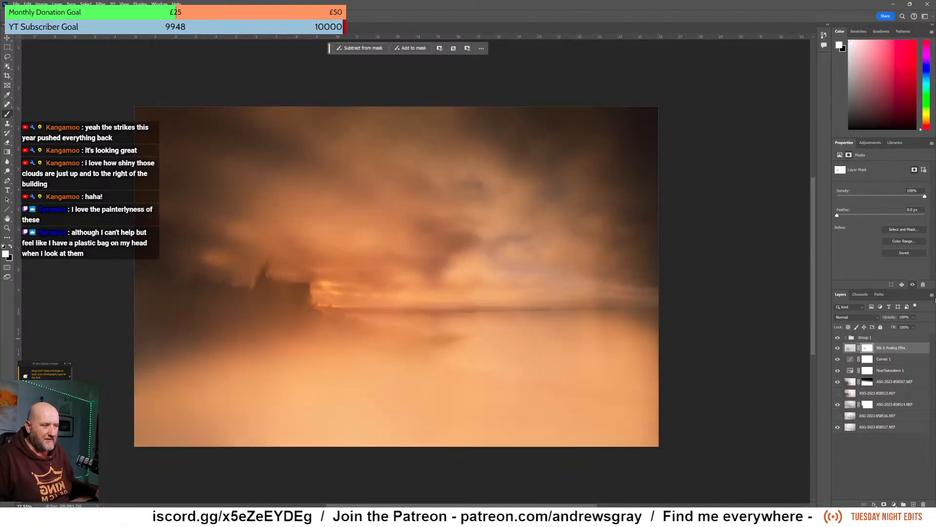
pyautogui.click(933, 295)
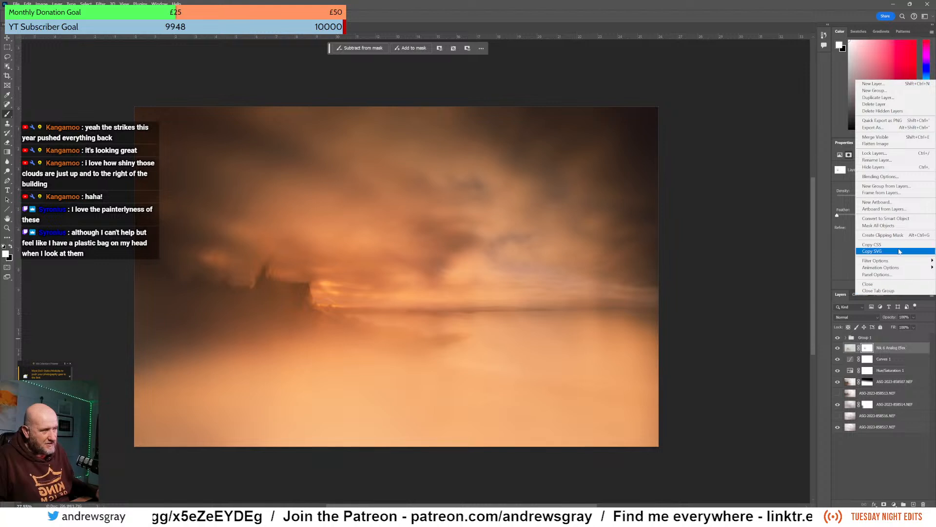
pyautogui.click(886, 145)
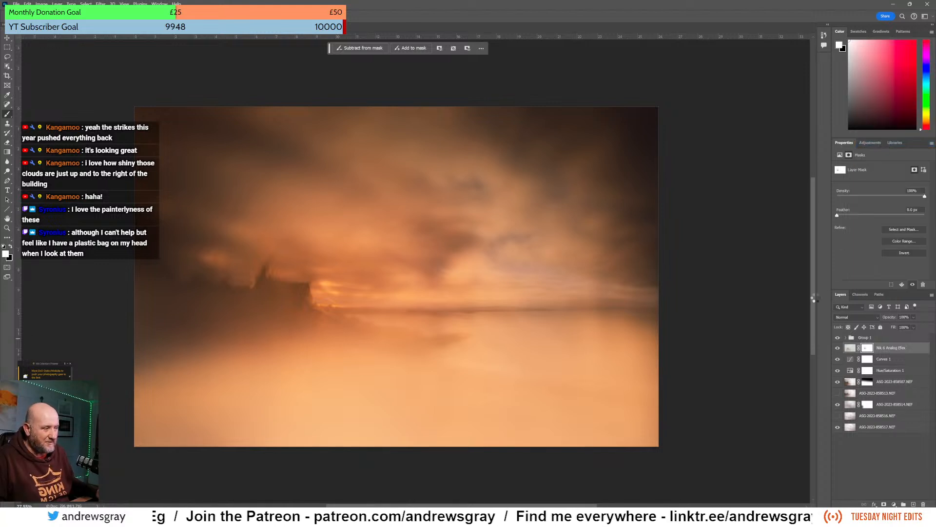
pyautogui.click(16, 4)
pyautogui.click(59, 97)
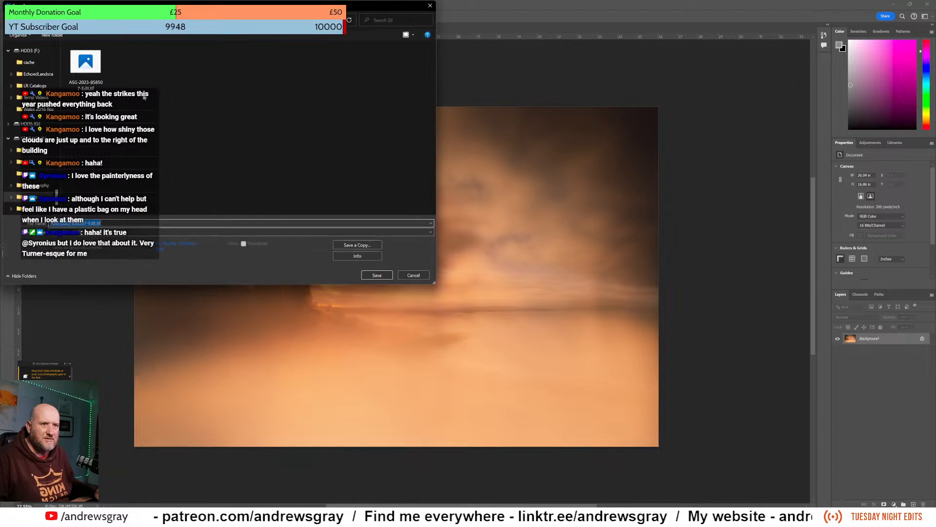
pyautogui.click(96, 223)
pyautogui.write('2')
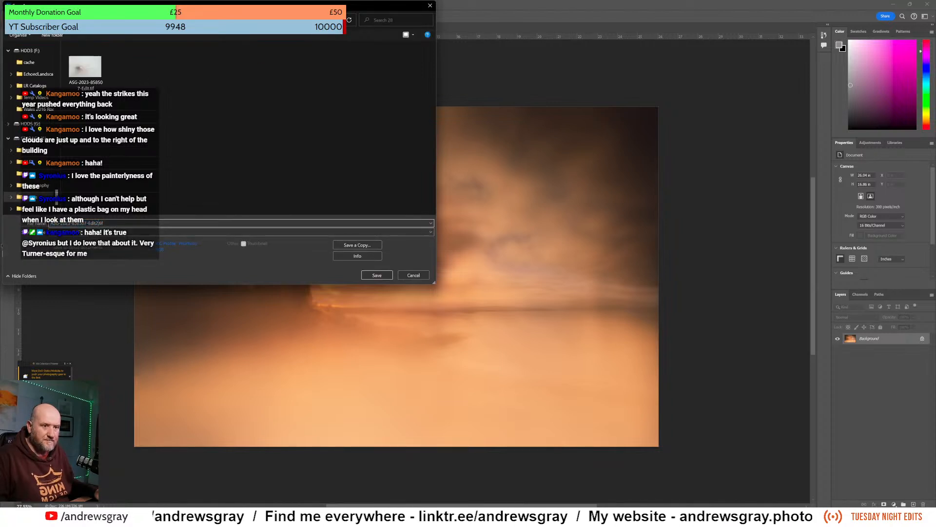
pyautogui.click(381, 275)
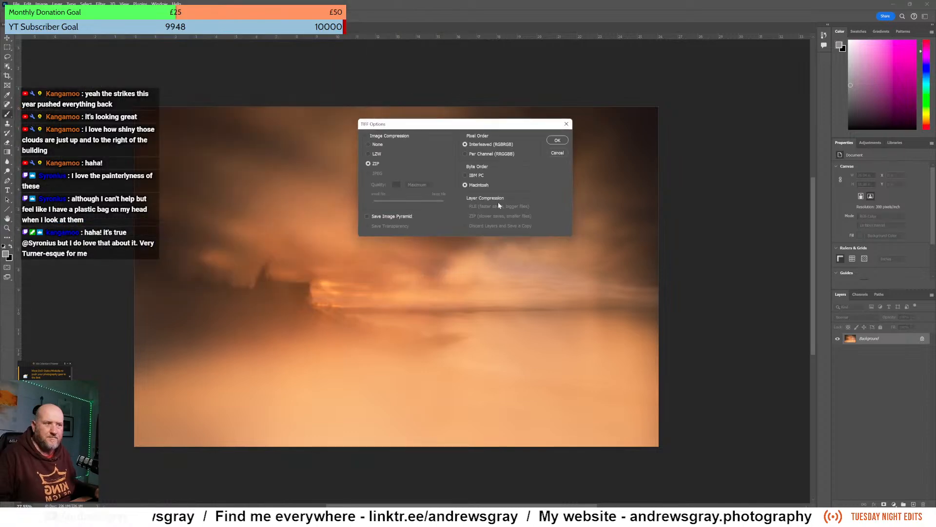
pyautogui.click(558, 141)
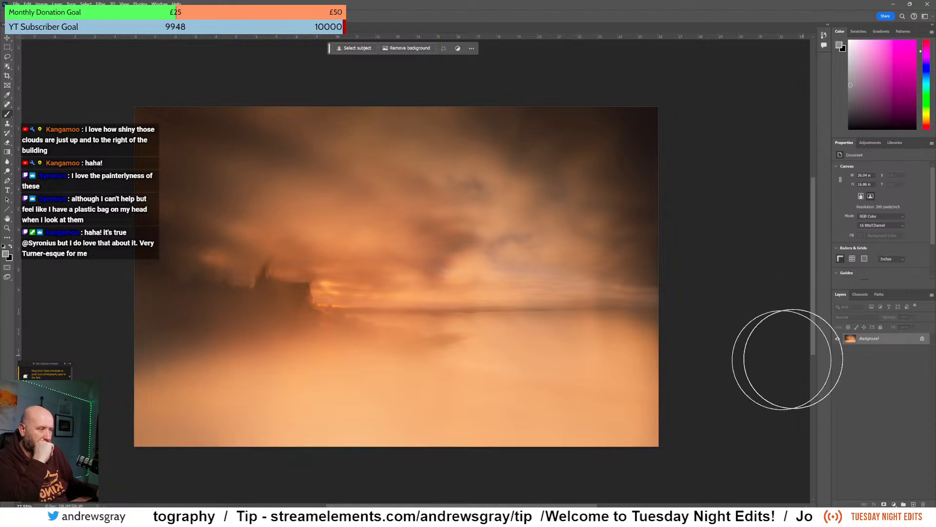
# - Switch to Lightroom Classic and rate both the orange Edit2 photo and the pale Edit photo 3 stars
pyautogui.hotkey('alt', 'Tab')
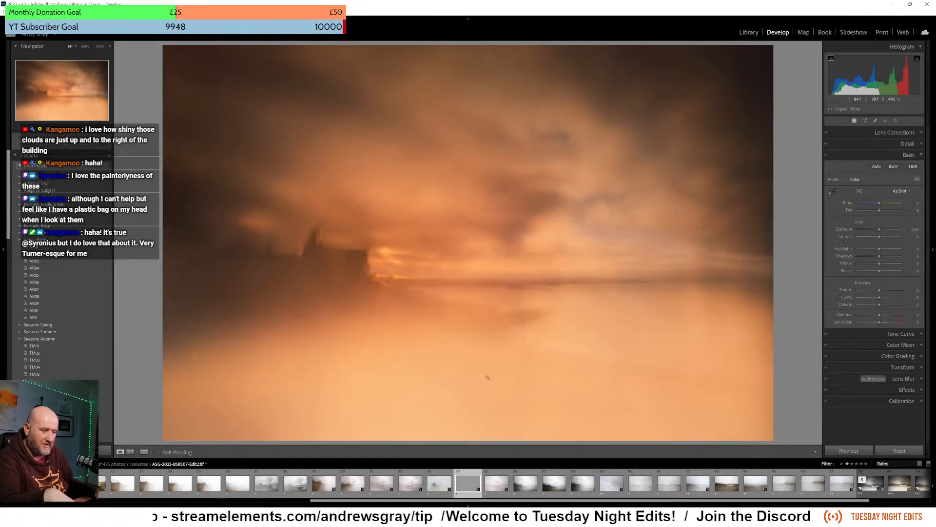
pyautogui.press('3')
pyautogui.click(440, 485)
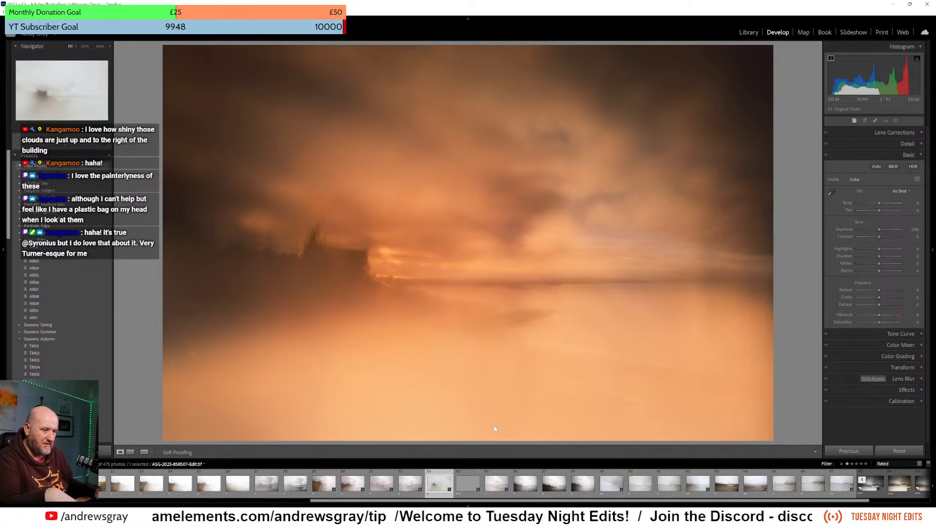
pyautogui.press('3')
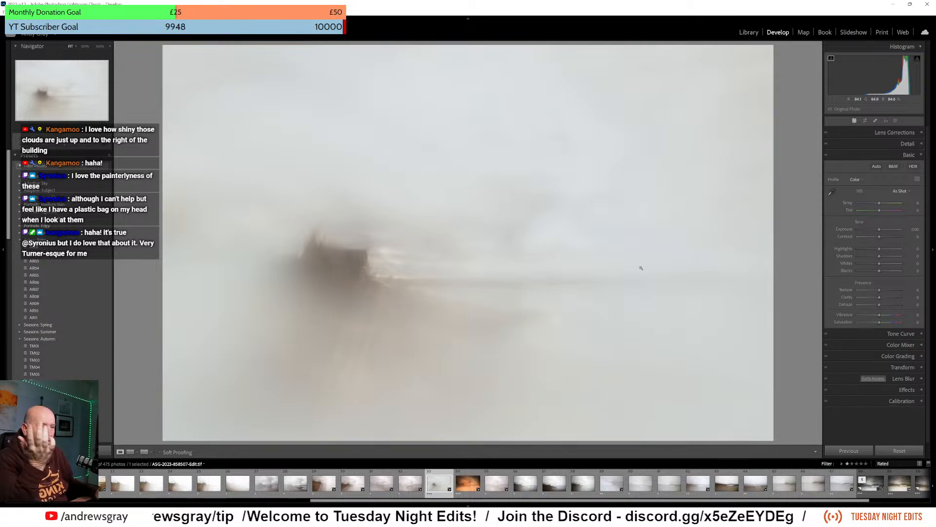
# - Create a virtual copy of the pale photo and crop it 1 x 1, shifting the frame so the building sits nearer its centre
pyautogui.rightClick(571, 256)
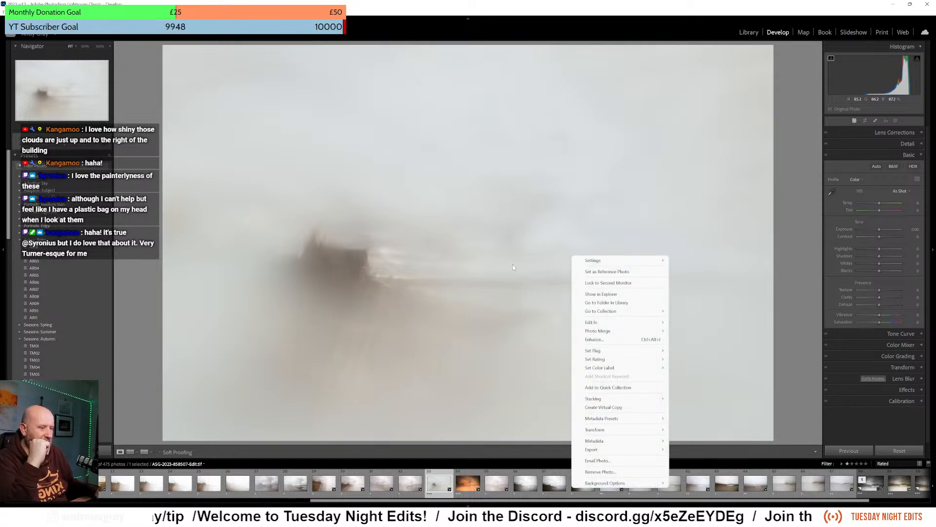
pyautogui.click(605, 408)
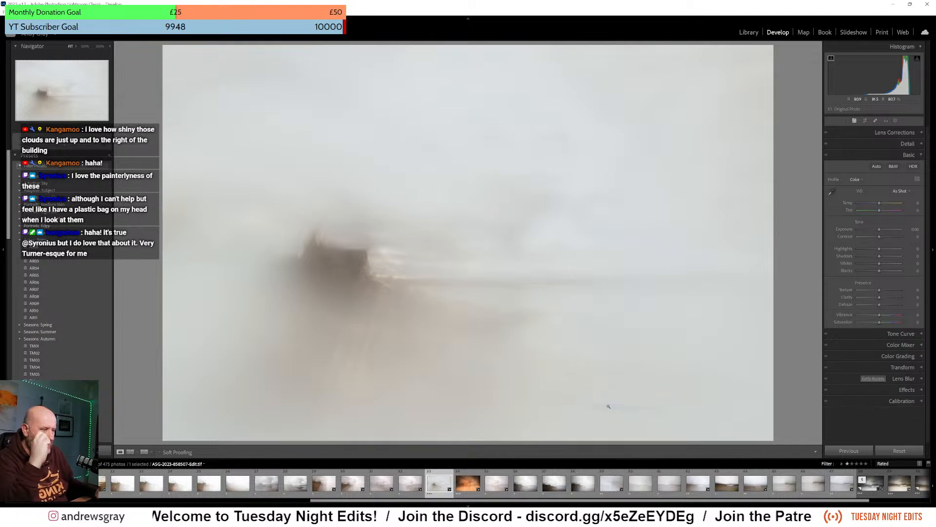
pyautogui.click(866, 120)
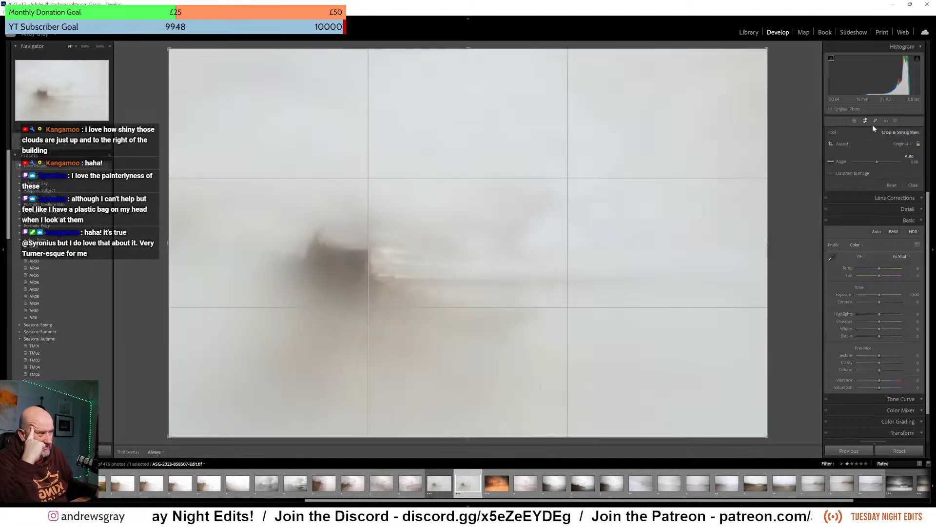
pyautogui.click(900, 144)
pyautogui.click(885, 181)
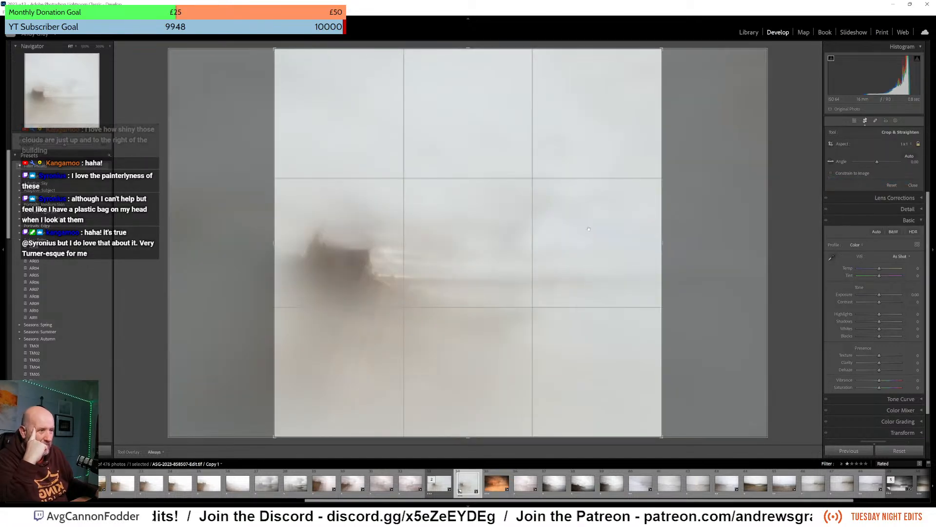
pyautogui.moveTo(622, 216); pyautogui.dragTo(640, 217)
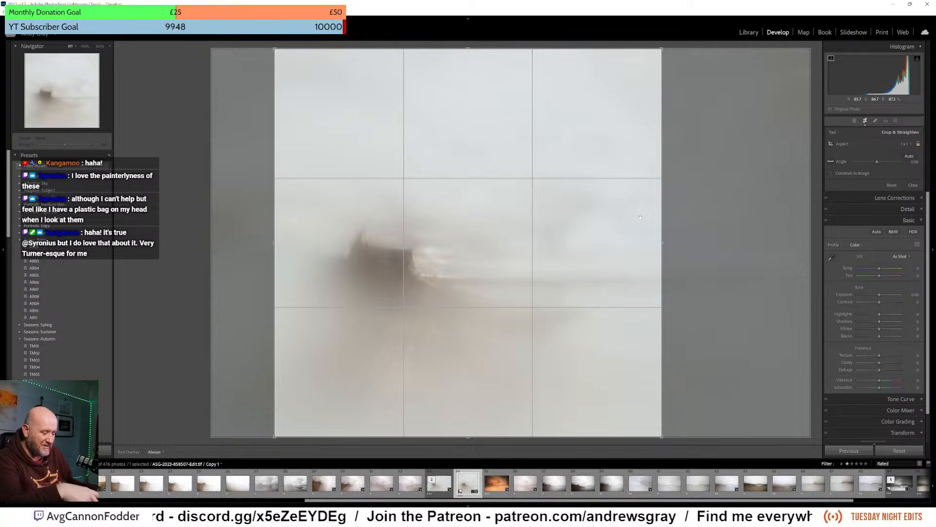
pyautogui.press('Return')
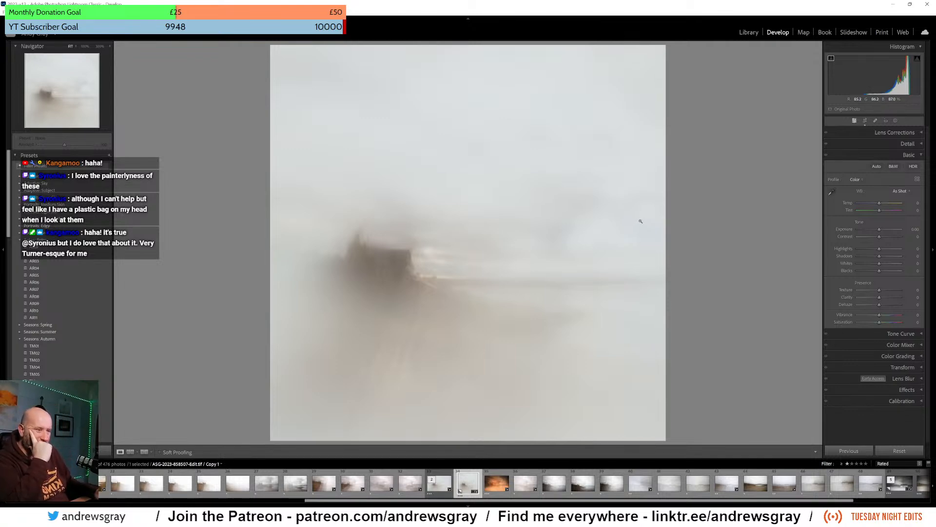
# - Create another virtual copy of the pale photo and crop it to a full-width landscape 16 x 9, placing the building slightly below mid-height
pyautogui.rightClick(486, 211)
pyautogui.click(517, 363)
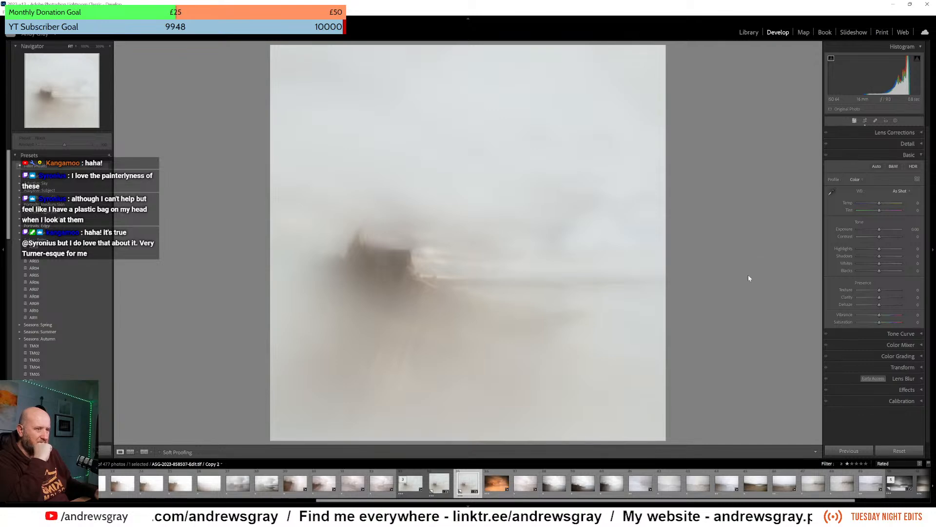
pyautogui.click(865, 121)
pyautogui.click(905, 143)
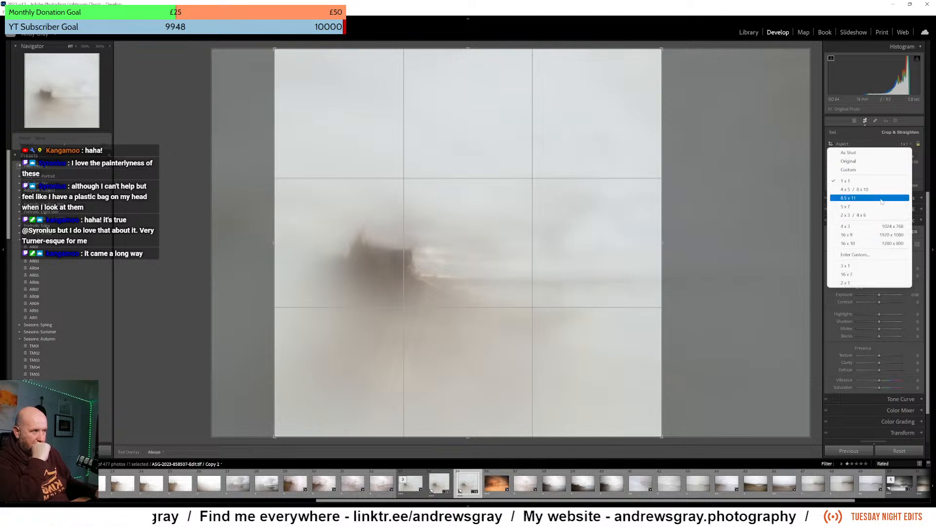
pyautogui.click(862, 235)
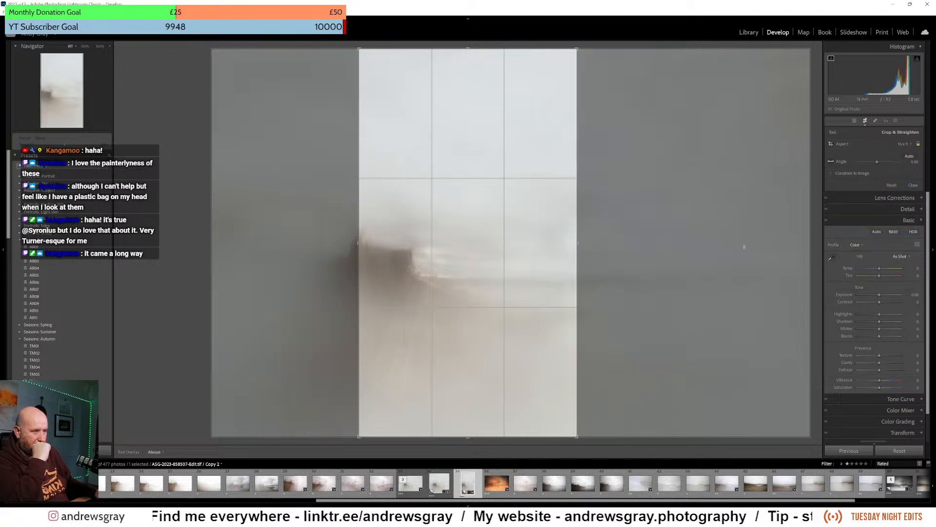
pyautogui.press('x')
pyautogui.moveTo(662, 242); pyautogui.dragTo(816, 242)
pyautogui.moveTo(635, 253); pyautogui.dragTo(656, 236)
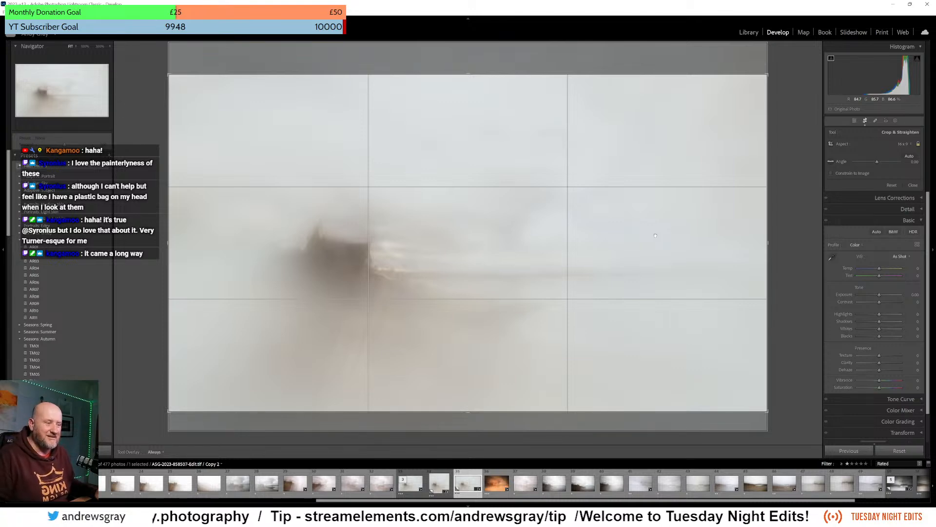
pyautogui.moveTo(658, 243); pyautogui.dragTo(571, 228)
pyautogui.press('Return')
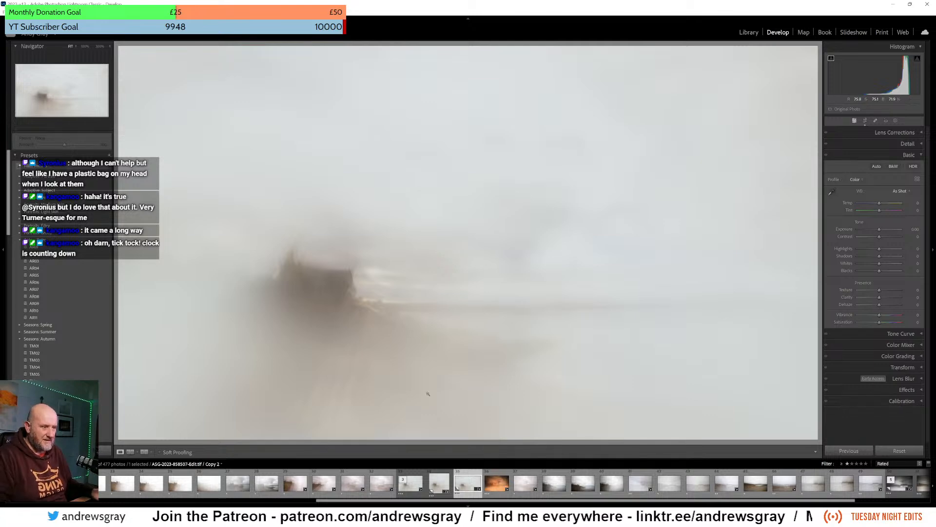
# - Create a virtual copy of the orange Edit2 photo and crop it to 16 x 9, shifting the frame to keep more sky above the building
pyautogui.click(496, 494)
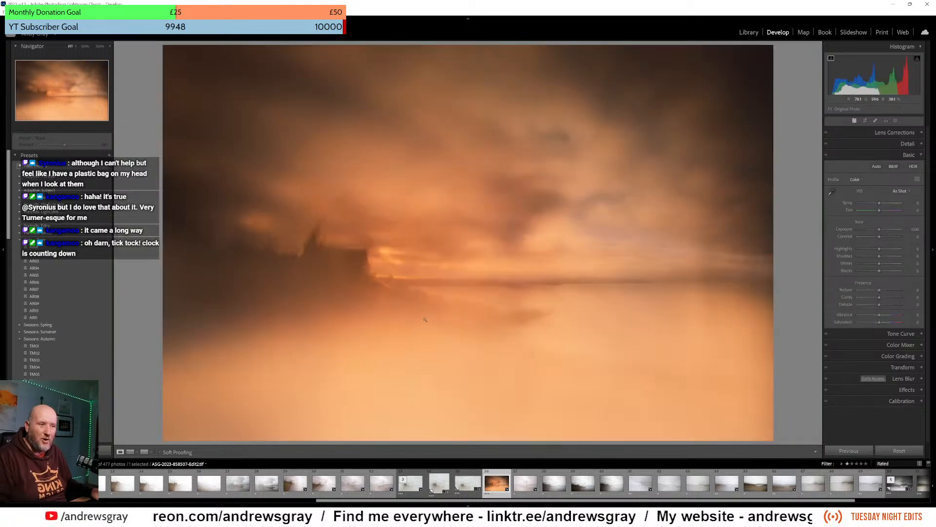
pyautogui.rightClick(613, 223)
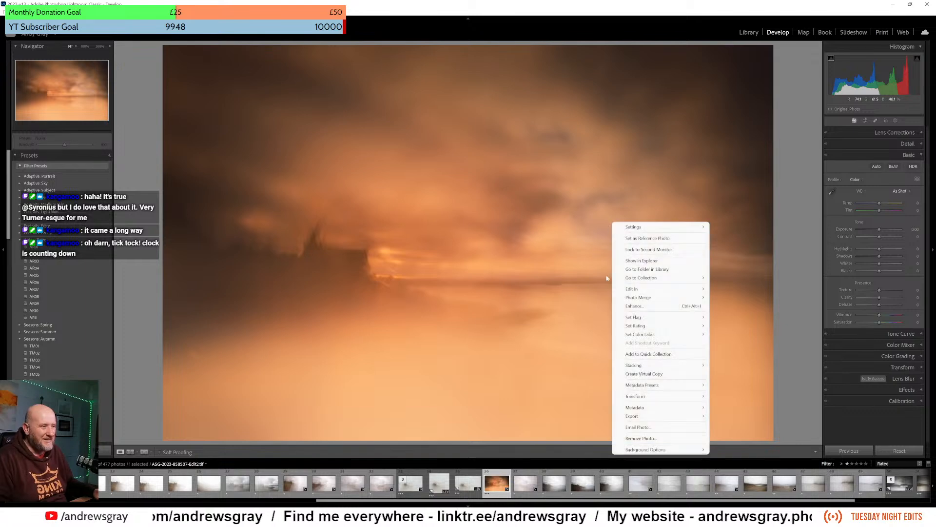
pyautogui.click(656, 374)
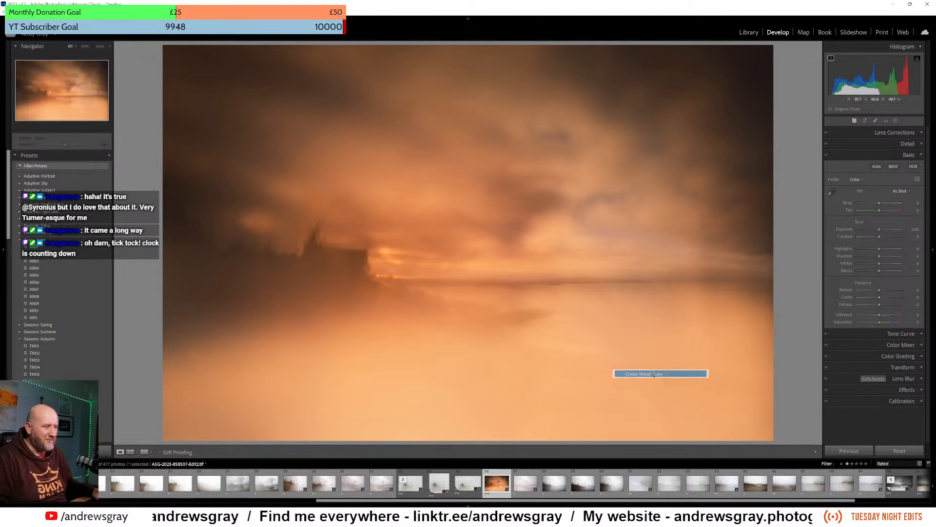
pyautogui.click(864, 122)
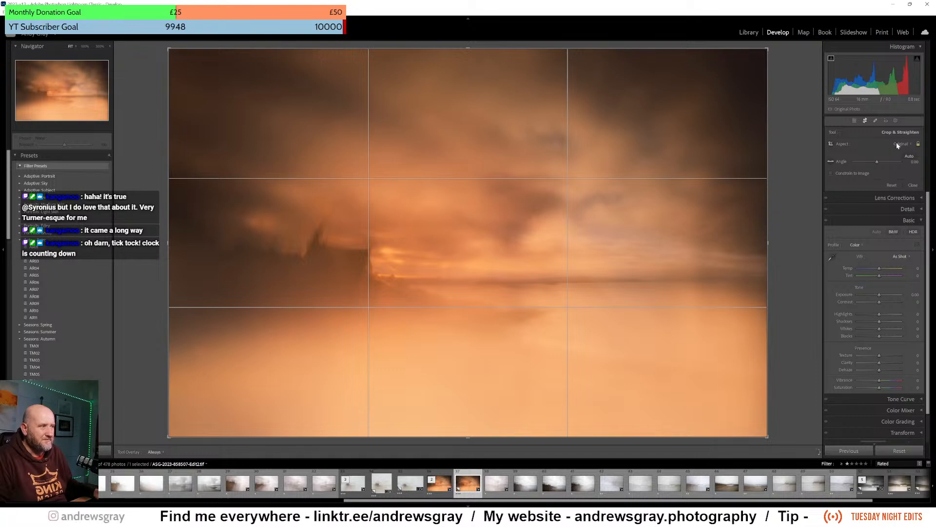
pyautogui.click(897, 145)
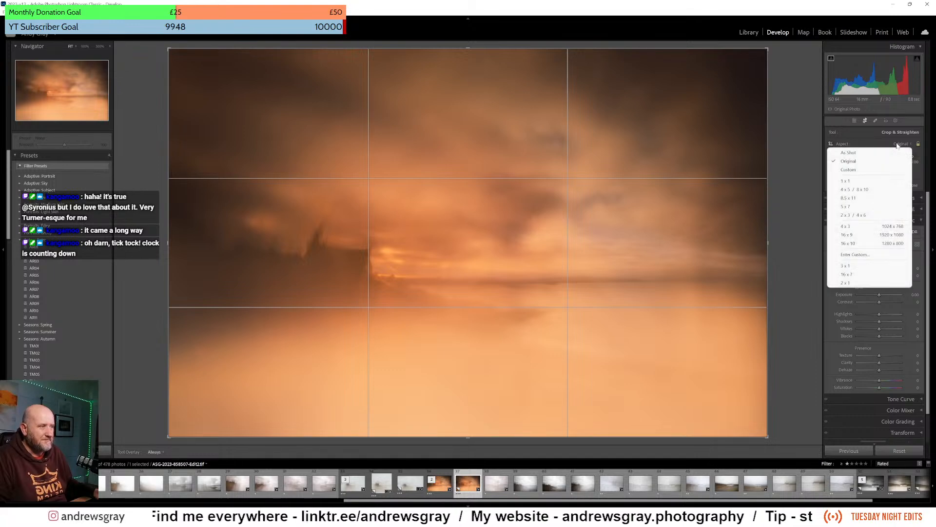
pyautogui.click(876, 234)
pyautogui.moveTo(648, 203); pyautogui.dragTo(637, 221)
pyautogui.press('Return')
# - Create another virtual copy from the 16 x 9 orange version and set its crop aspect to 1 x 1
pyautogui.rightClick(549, 254)
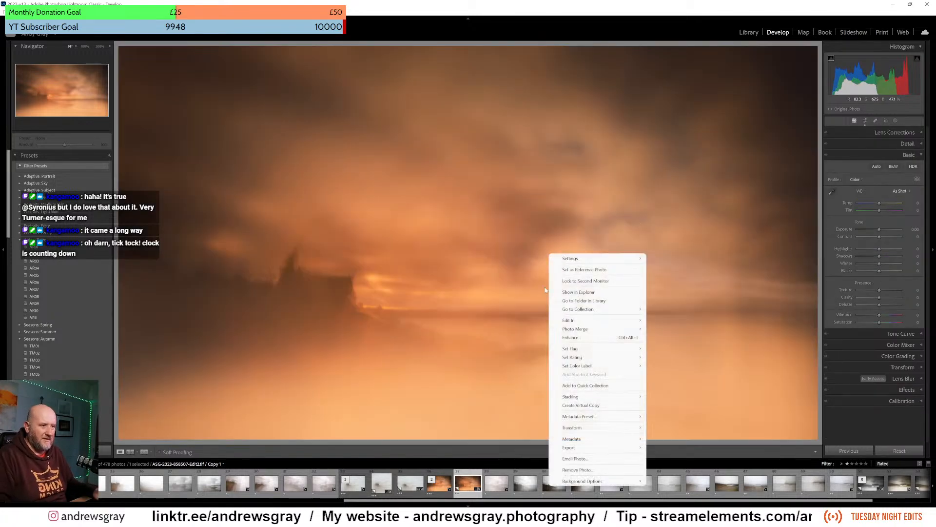
pyautogui.click(599, 410)
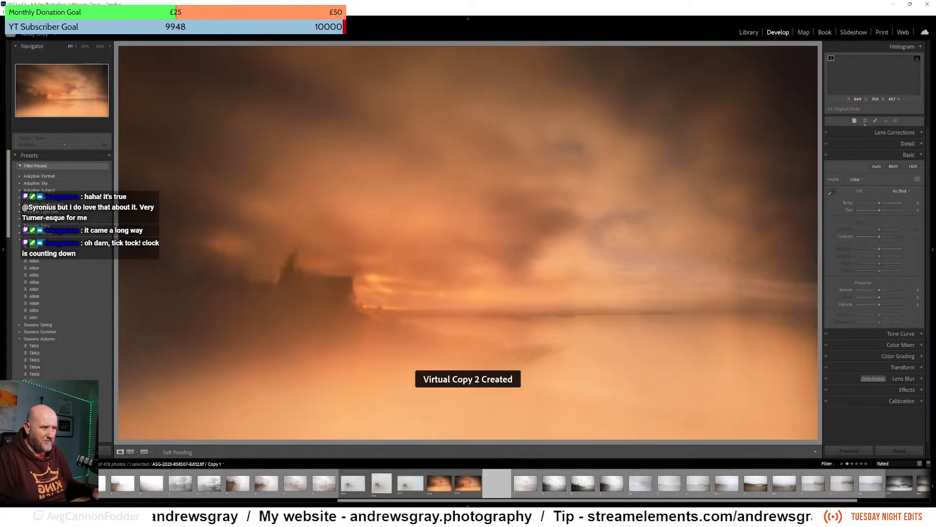
pyautogui.click(865, 121)
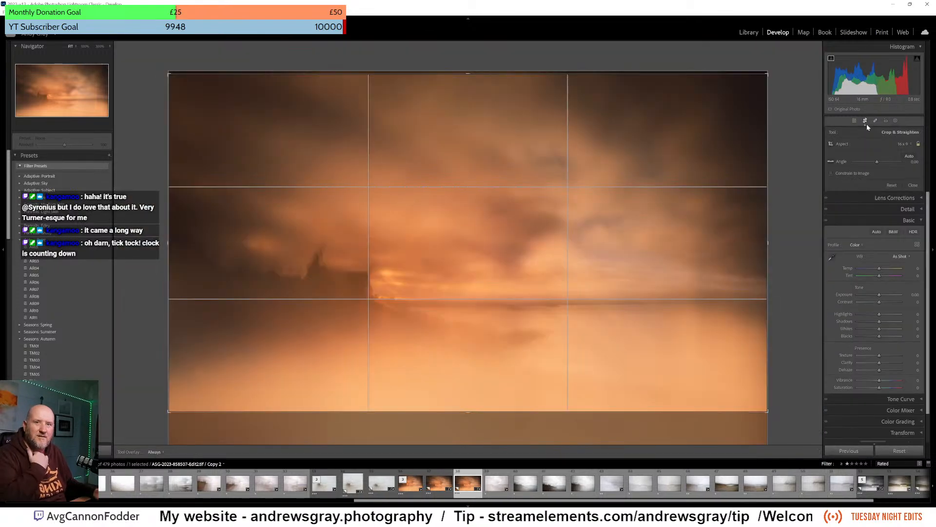
pyautogui.click(902, 144)
pyautogui.click(849, 181)
# - Enlarge the square crop to nearly the full image height, trim some foreground, and frame the building left of centre with the horizon at the lower third
pyautogui.moveTo(571, 305); pyautogui.dragTo(576, 313)
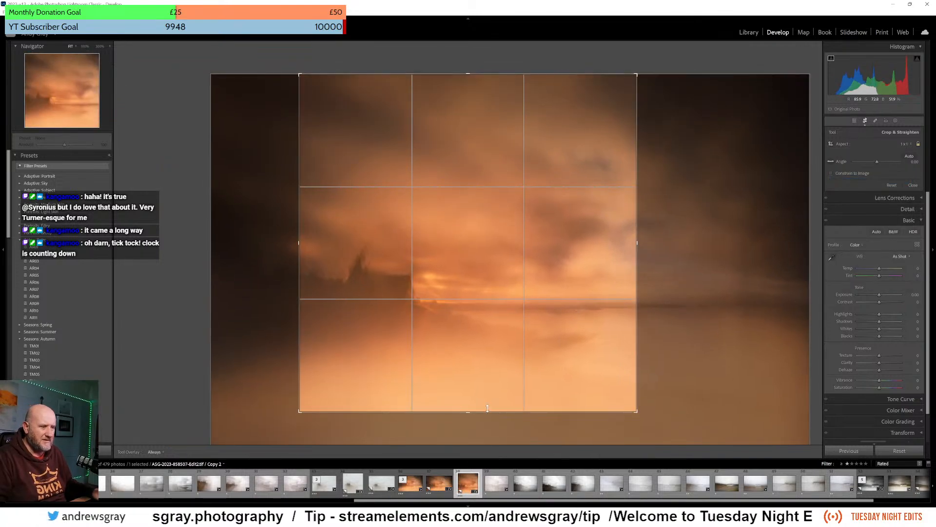
pyautogui.moveTo(468, 411); pyautogui.dragTo(464, 446)
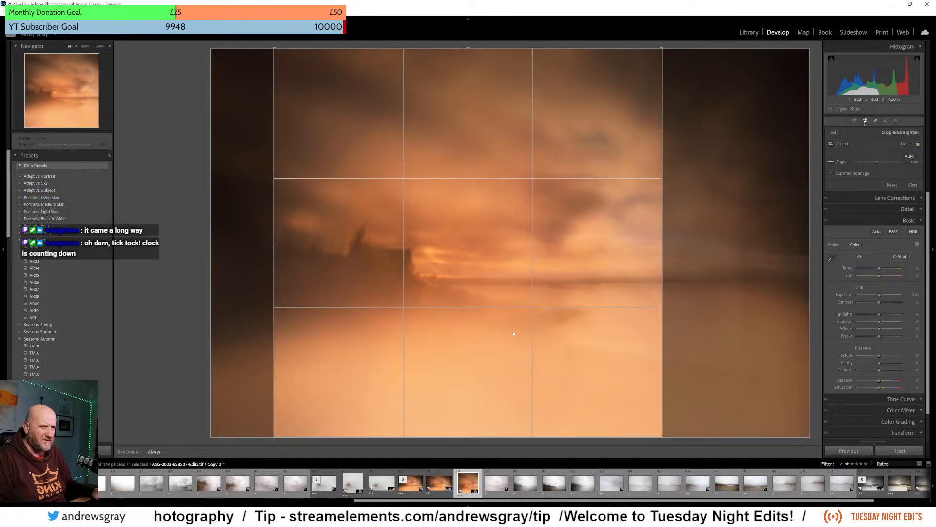
pyautogui.moveTo(506, 360); pyautogui.dragTo(533, 368)
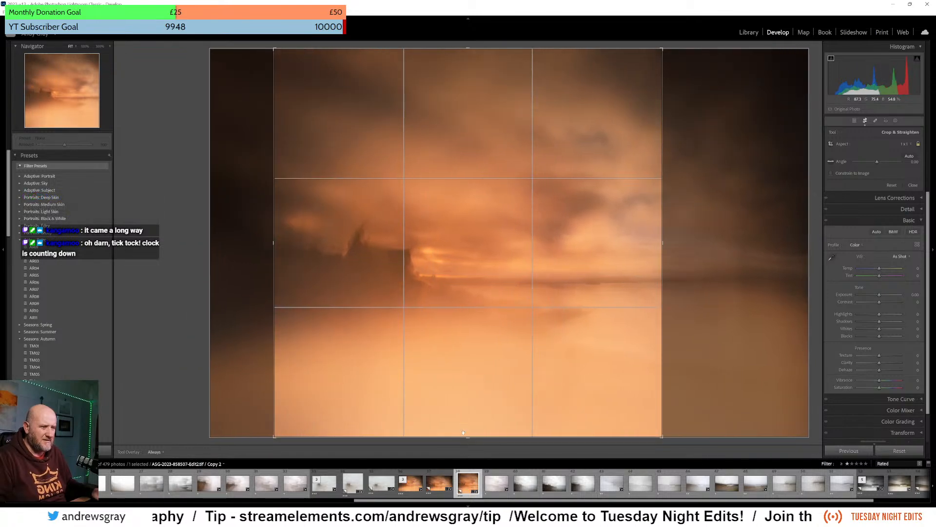
pyautogui.moveTo(469, 437); pyautogui.dragTo(470, 420)
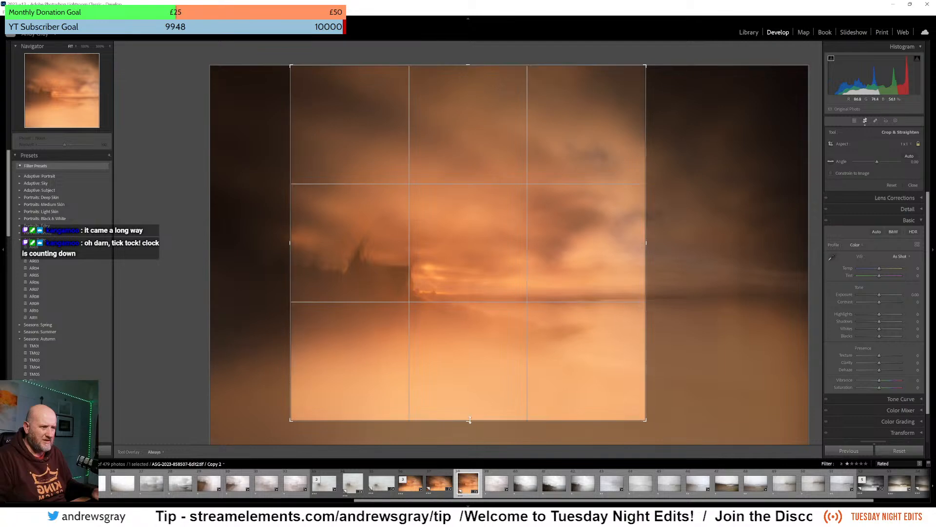
pyautogui.moveTo(563, 294); pyautogui.dragTo(542, 294)
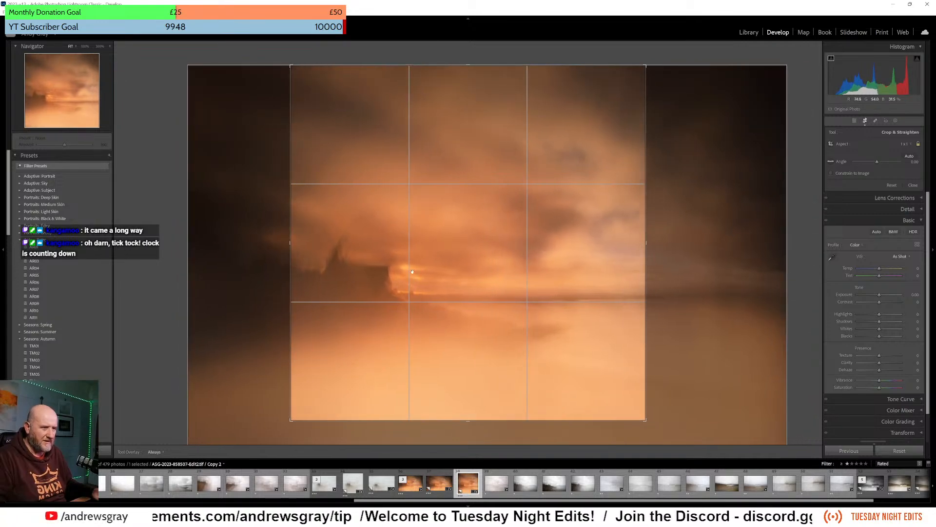
pyautogui.moveTo(522, 282); pyautogui.dragTo(549, 279)
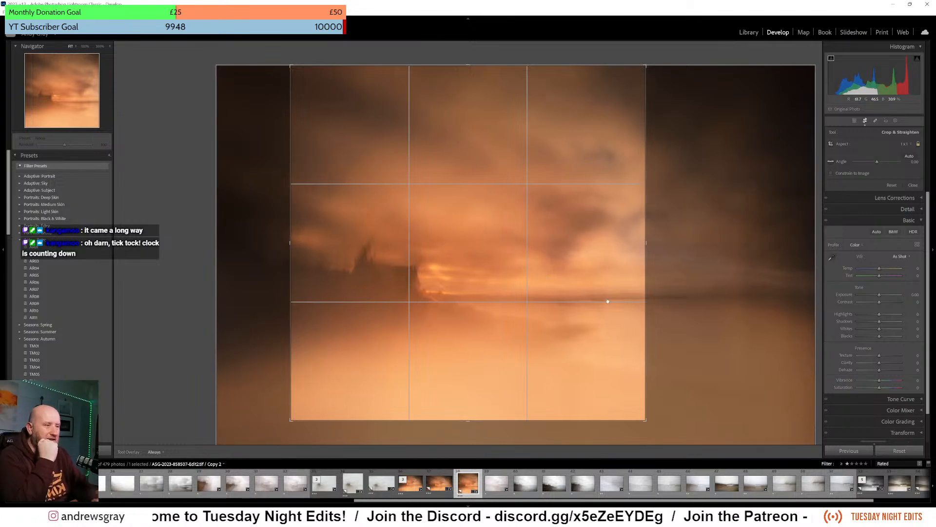
pyautogui.press('Return')
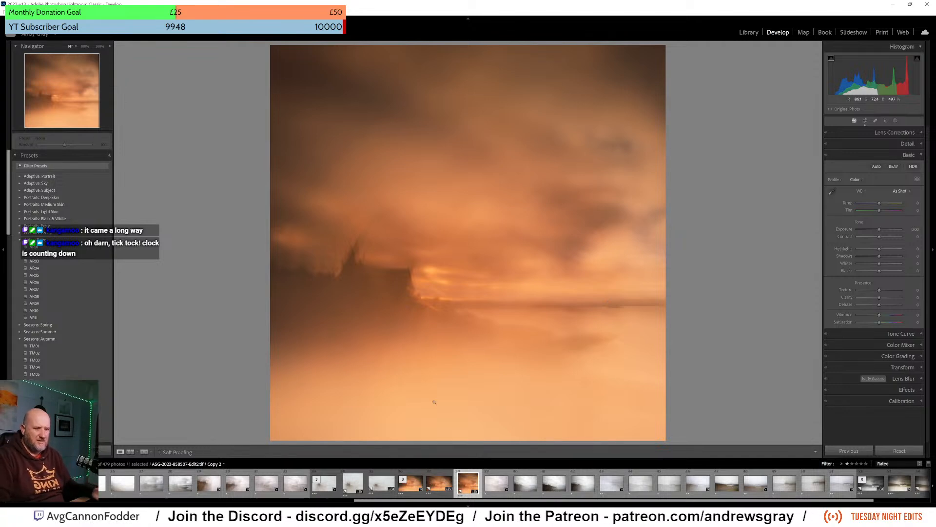
# - In the Library, select the four cropped virtual copies together, two pale and two orange
pyautogui.click(748, 32)
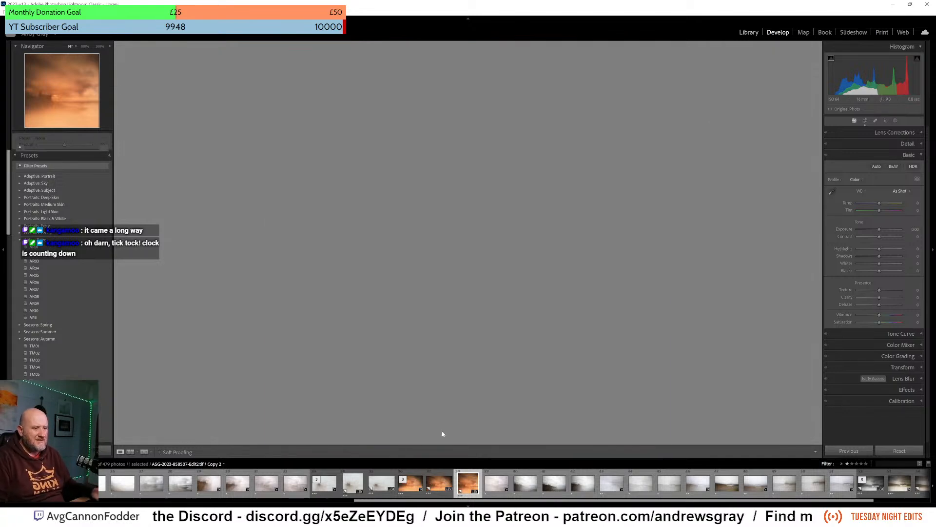
pyautogui.keyDown('ctrl'); pyautogui.click(384, 484); pyautogui.keyUp('ctrl')
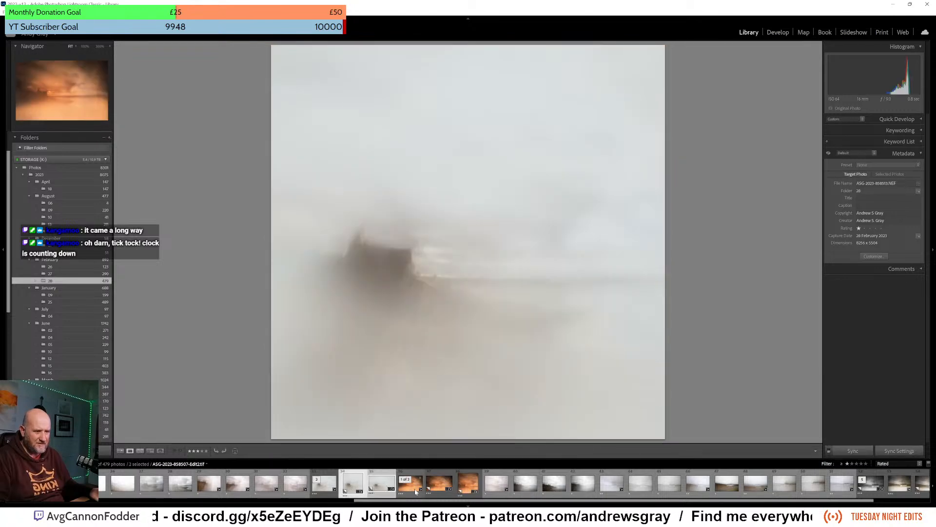
pyautogui.keyDown('ctrl'); pyautogui.click(439, 482); pyautogui.keyUp('ctrl')
pyautogui.keyDown('ctrl'); pyautogui.click(466, 481); pyautogui.keyUp('ctrl')
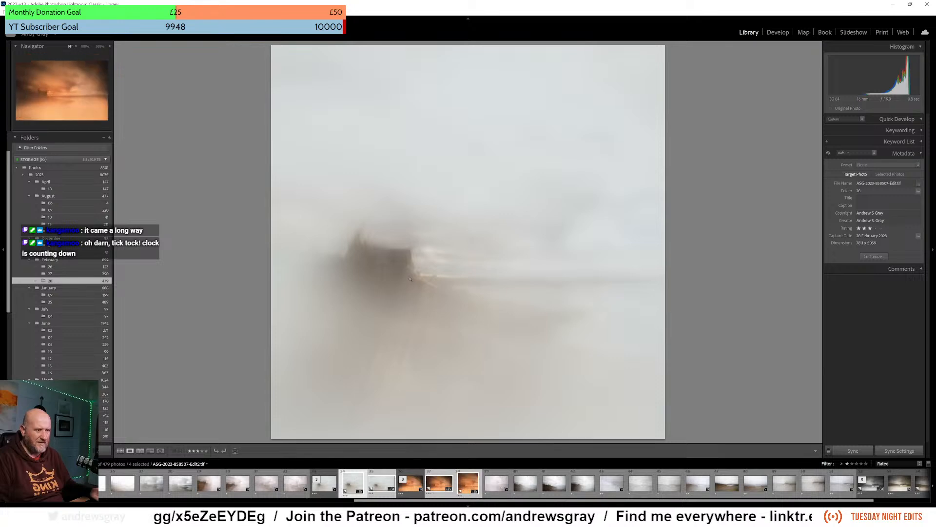
pyautogui.rightClick(410, 279)
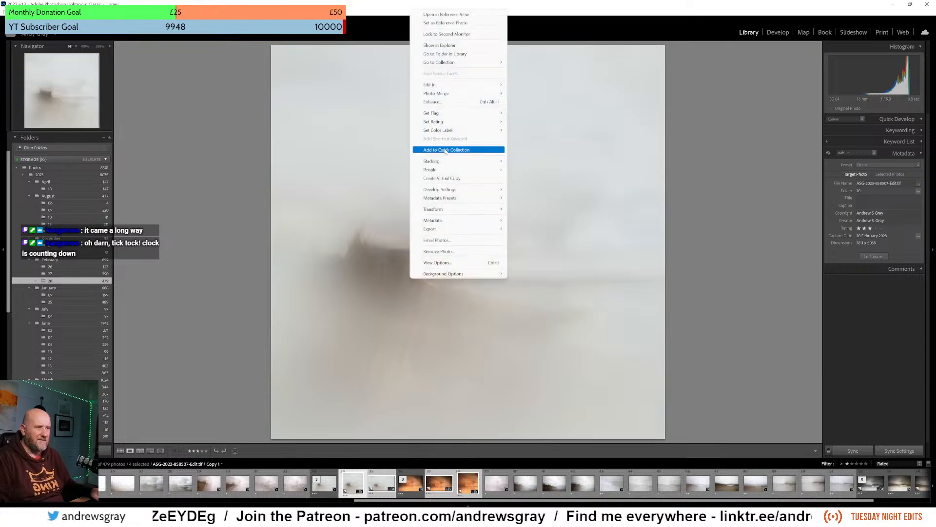
pyautogui.click(169, 392)
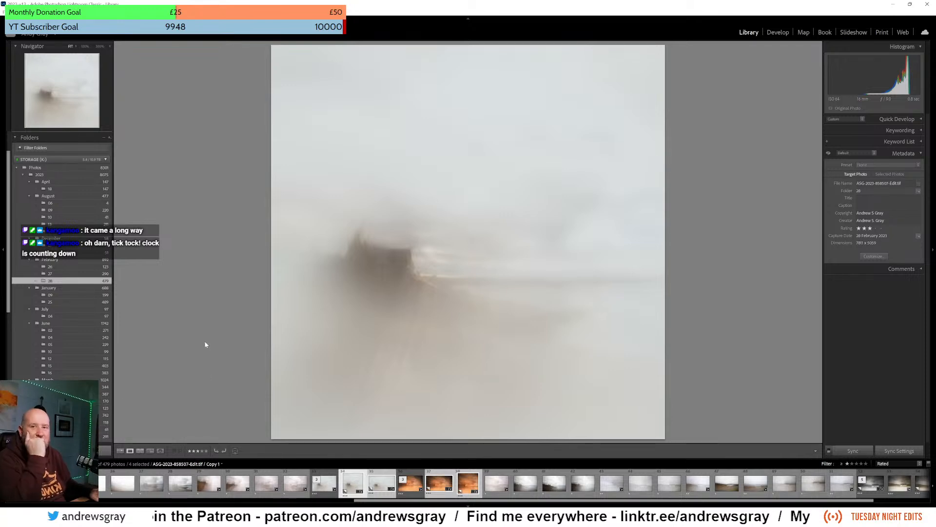
# - Batch export the four selected copies with the 1200px (2023), 2048px (2023), DropBox (2023) and Full Res Tiff (2023) presets
pyautogui.hotkey('ctrl', 'shift', 'e')
pyautogui.click(341, 201)
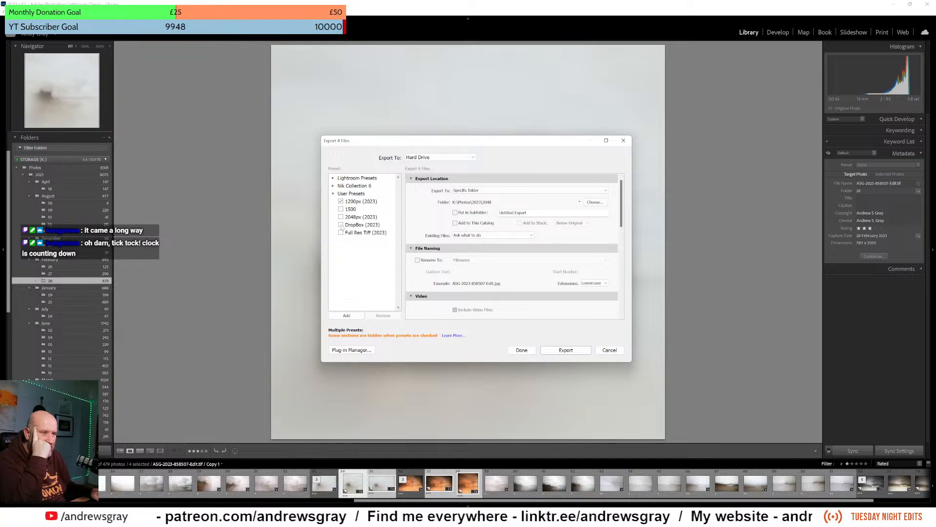
pyautogui.click(341, 216)
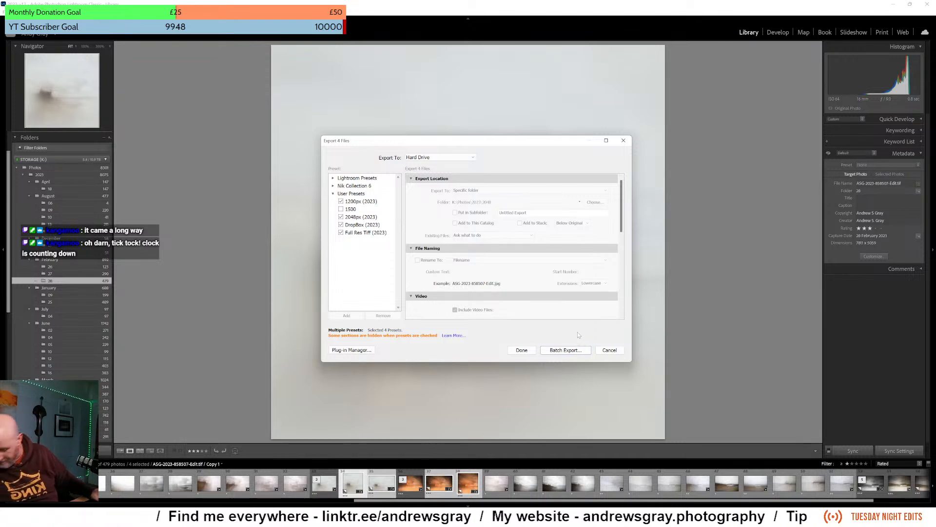
pyautogui.click(561, 349)
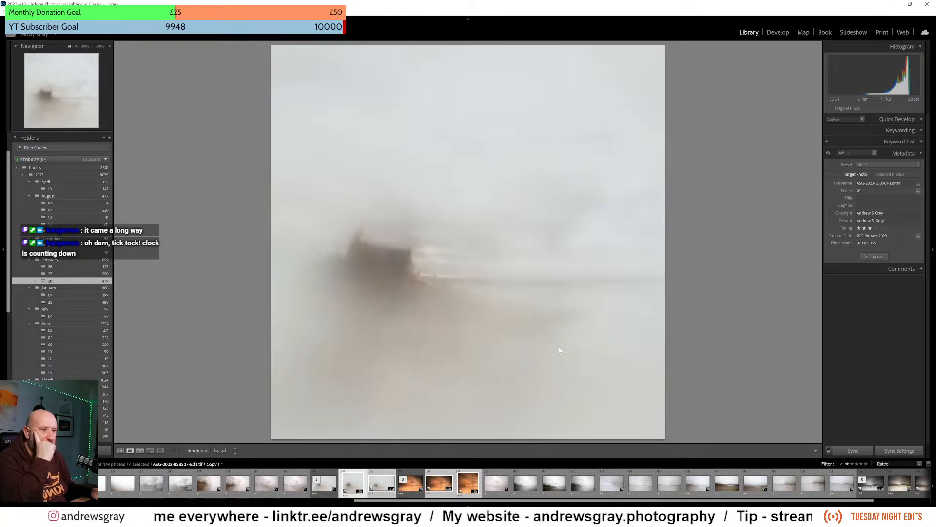
pyautogui.click(536, 325)
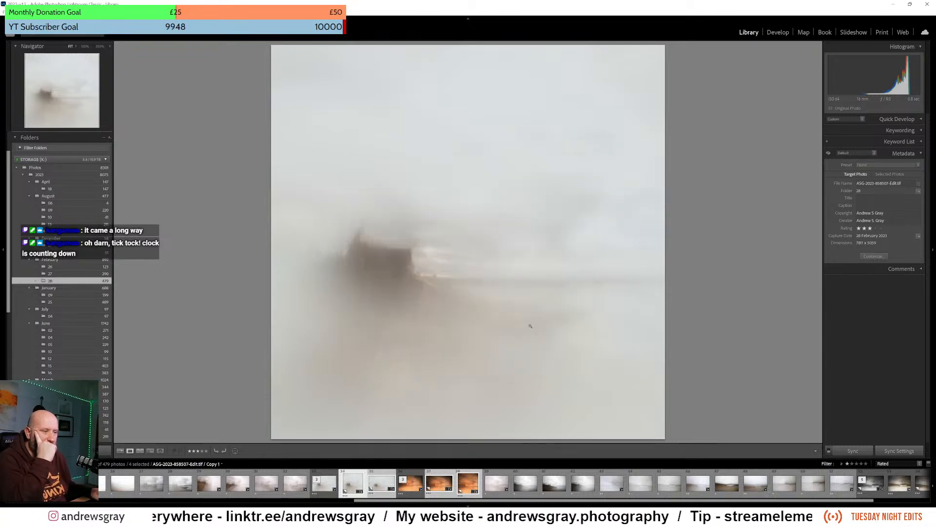